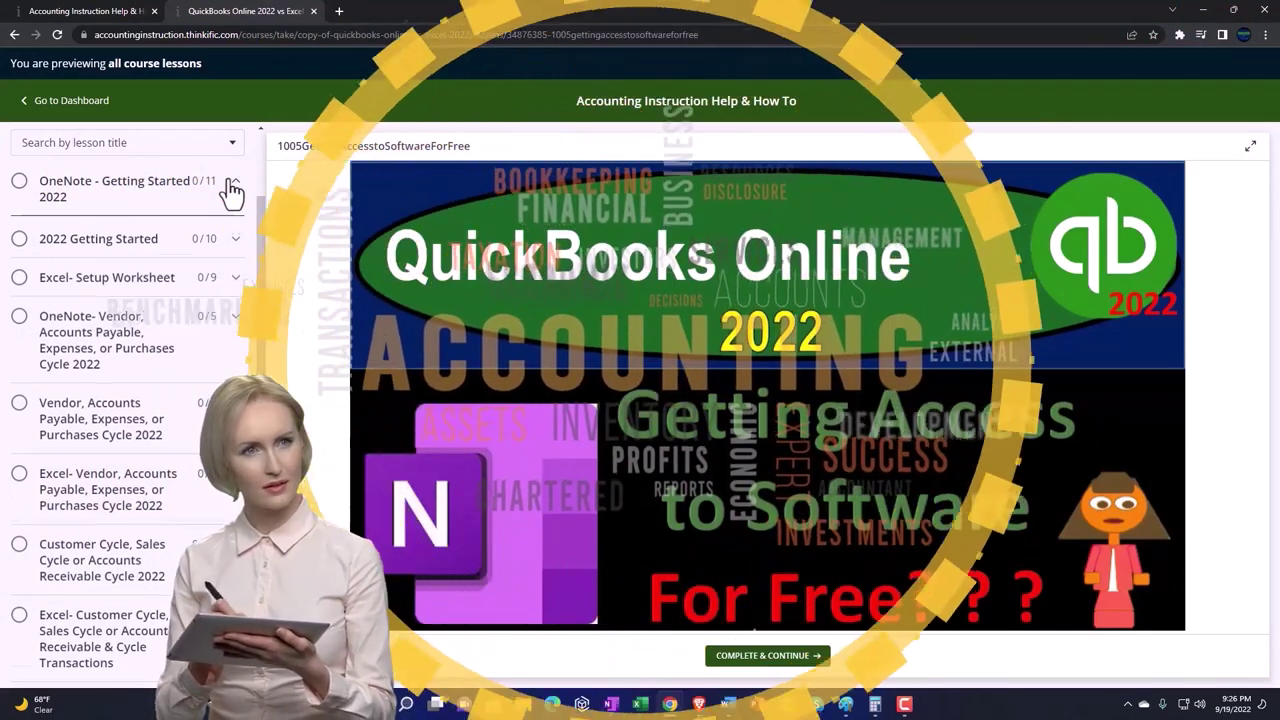
click(230, 186)
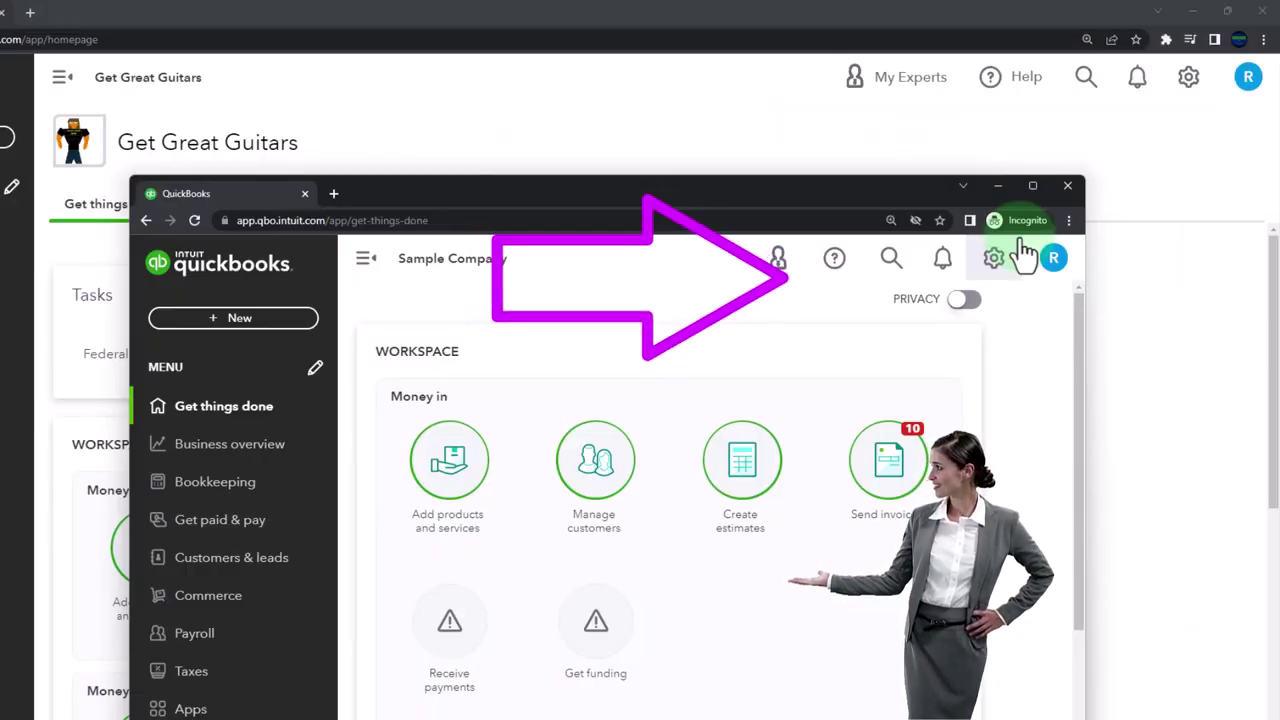
click(1069, 221)
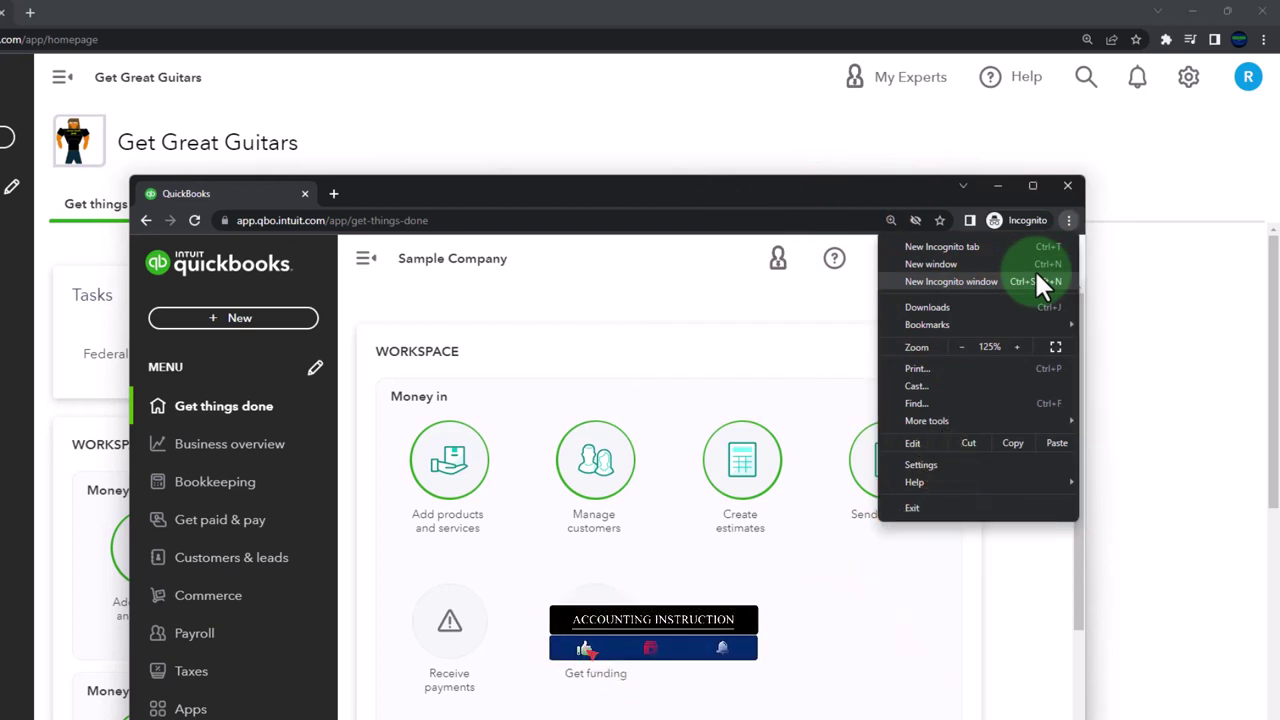
click(478, 306)
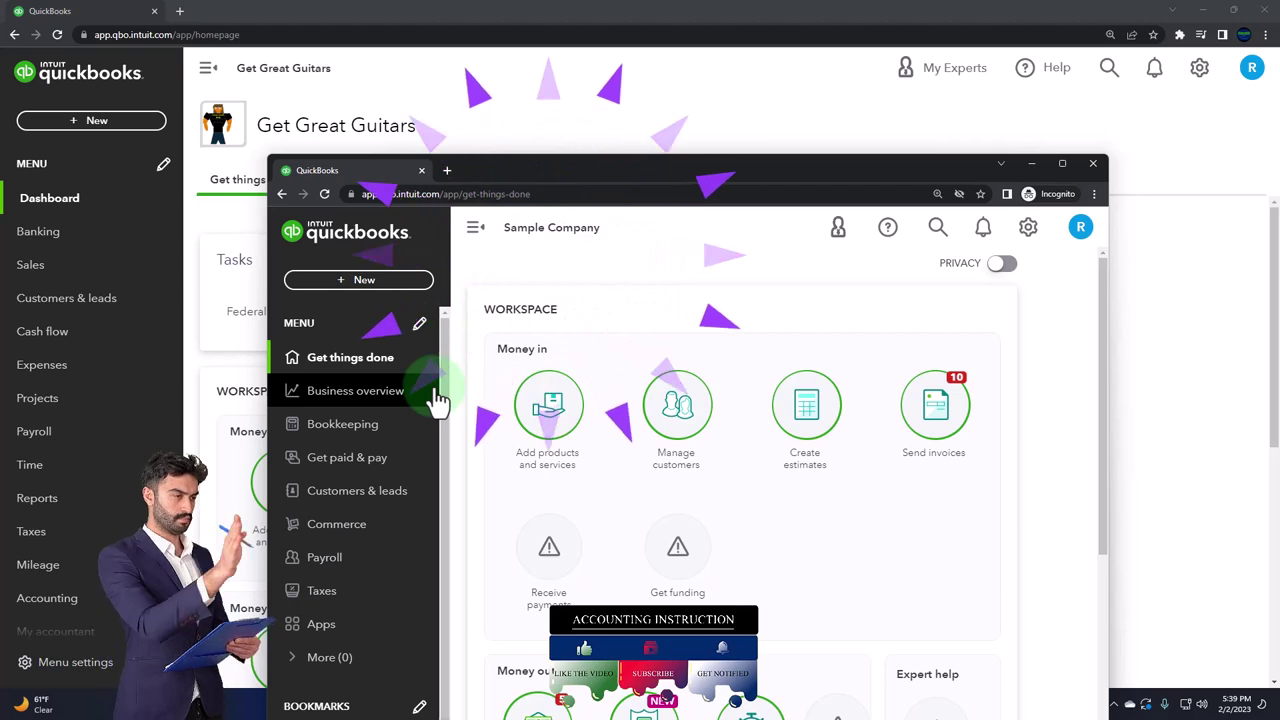
click(1028, 227)
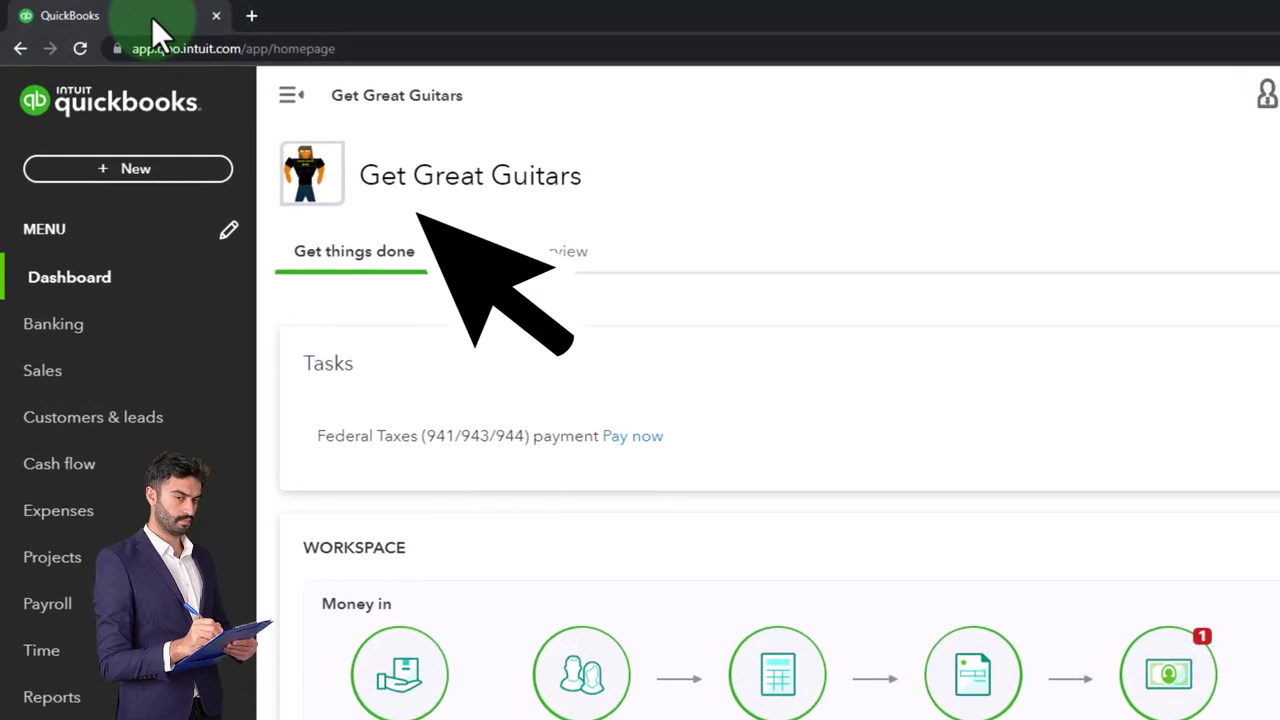
Step: Duplicate the Get Great Guitars browser tab twice so the company is open in three tabs
right_click(151, 16)
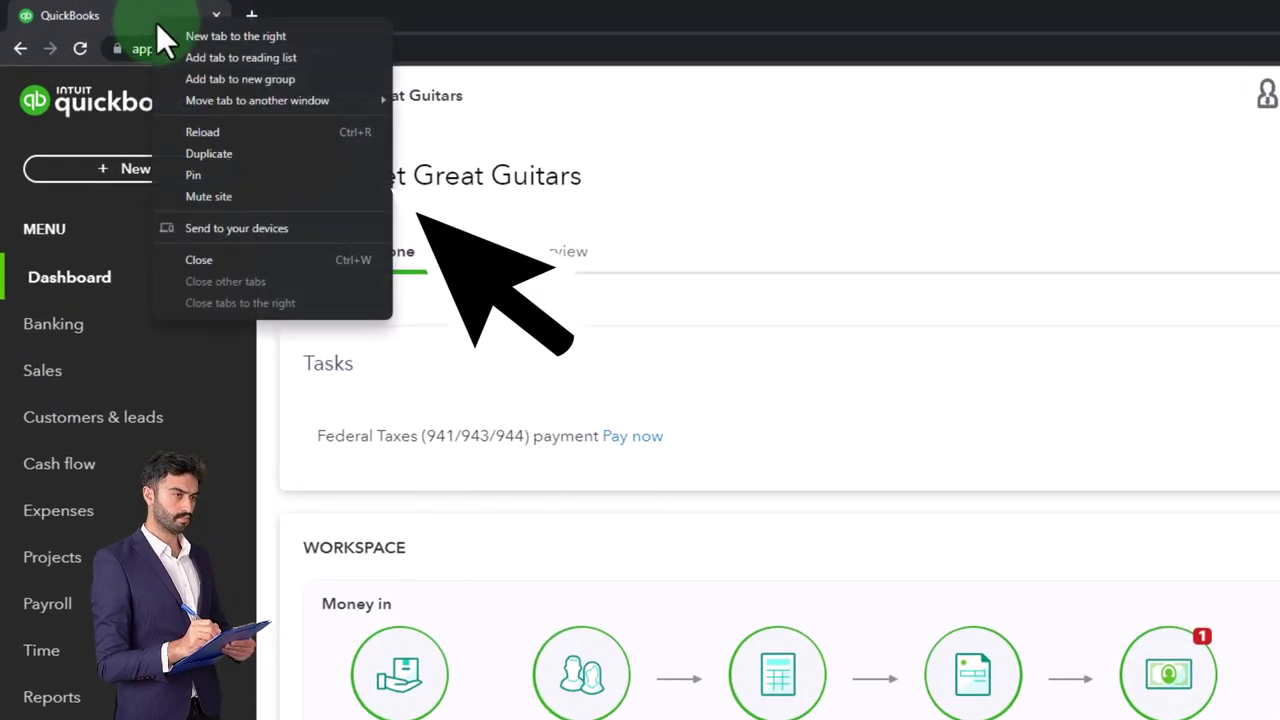
click(196, 148)
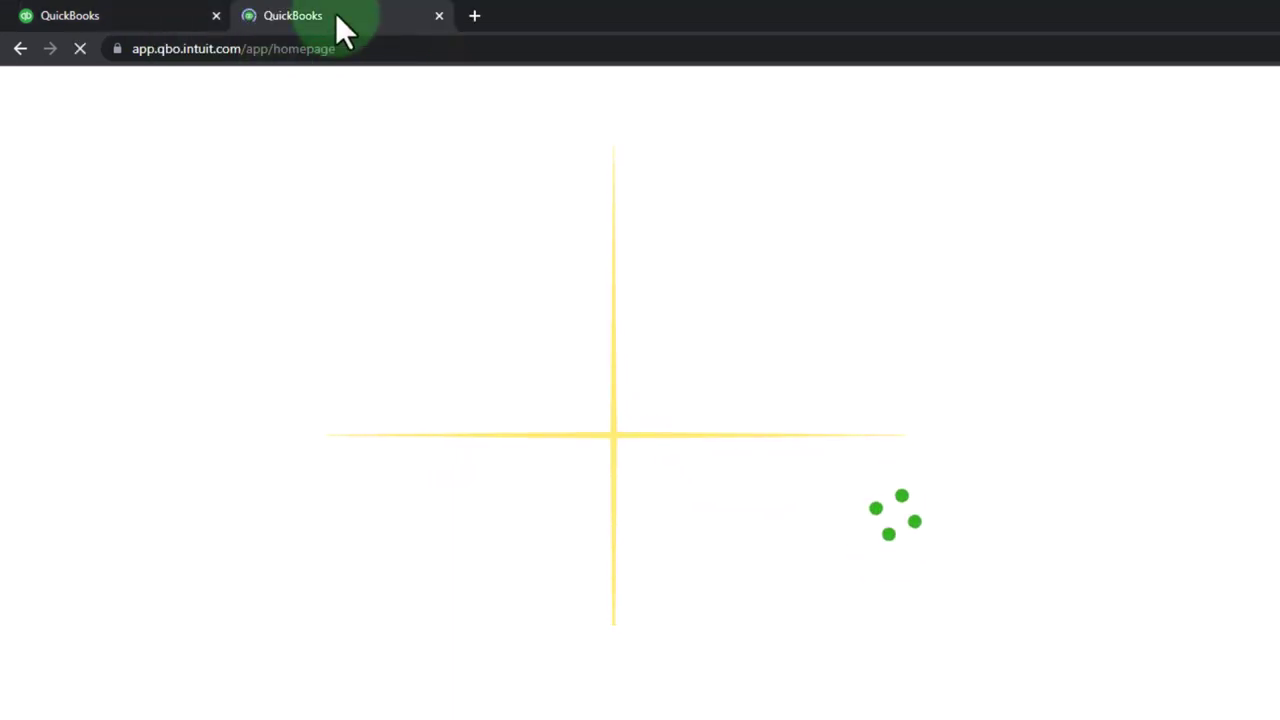
right_click(335, 13)
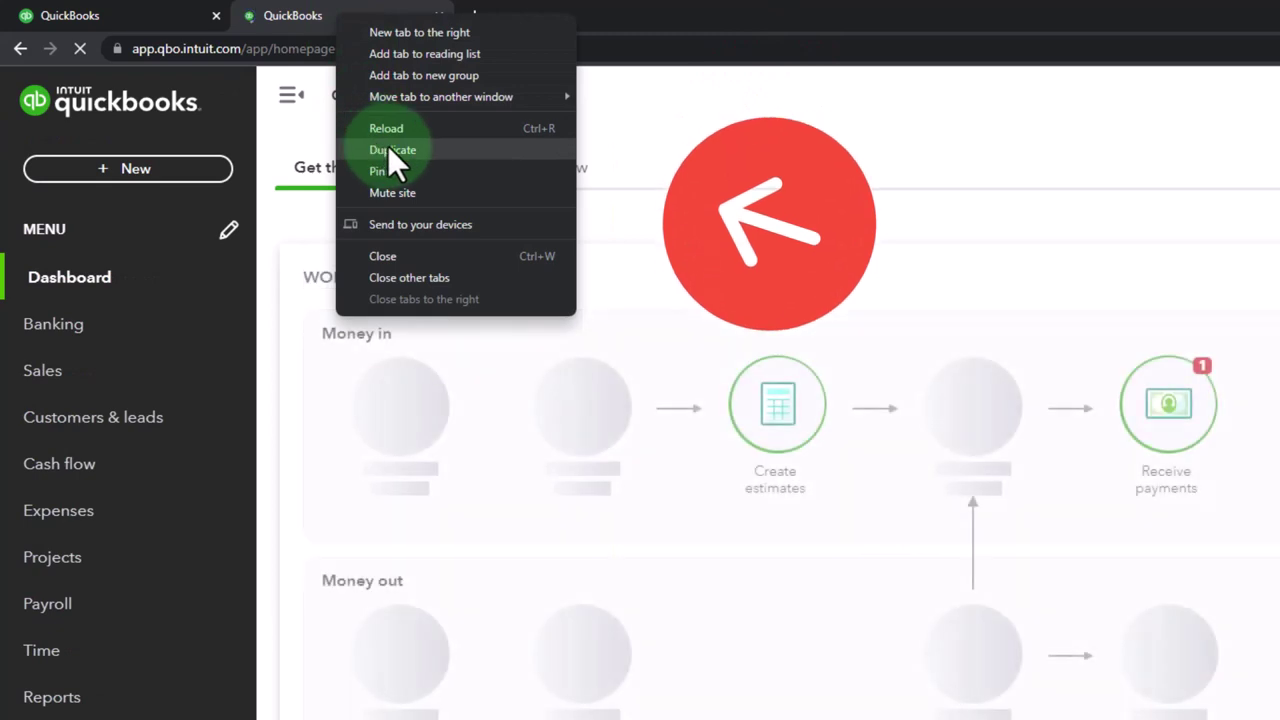
click(390, 150)
Step: Open the Balance Sheet report from the favorite reports in the second browser tab
click(266, 10)
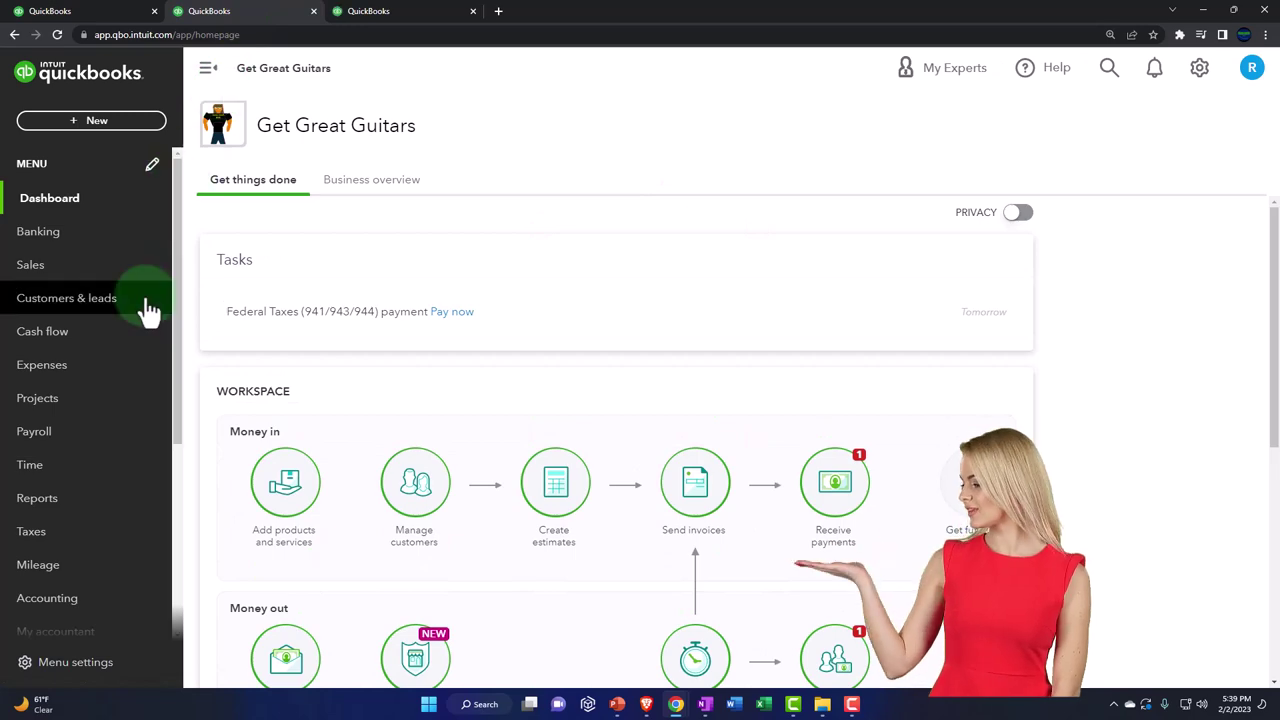
click(82, 499)
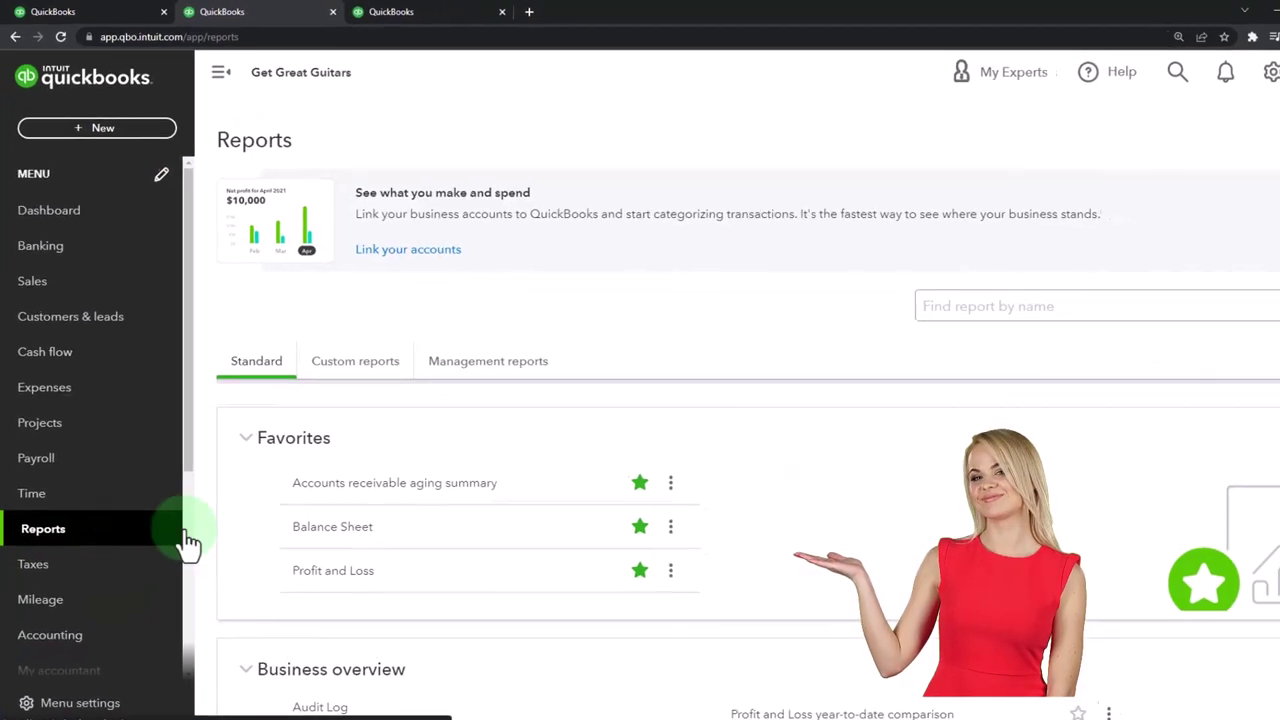
click(302, 530)
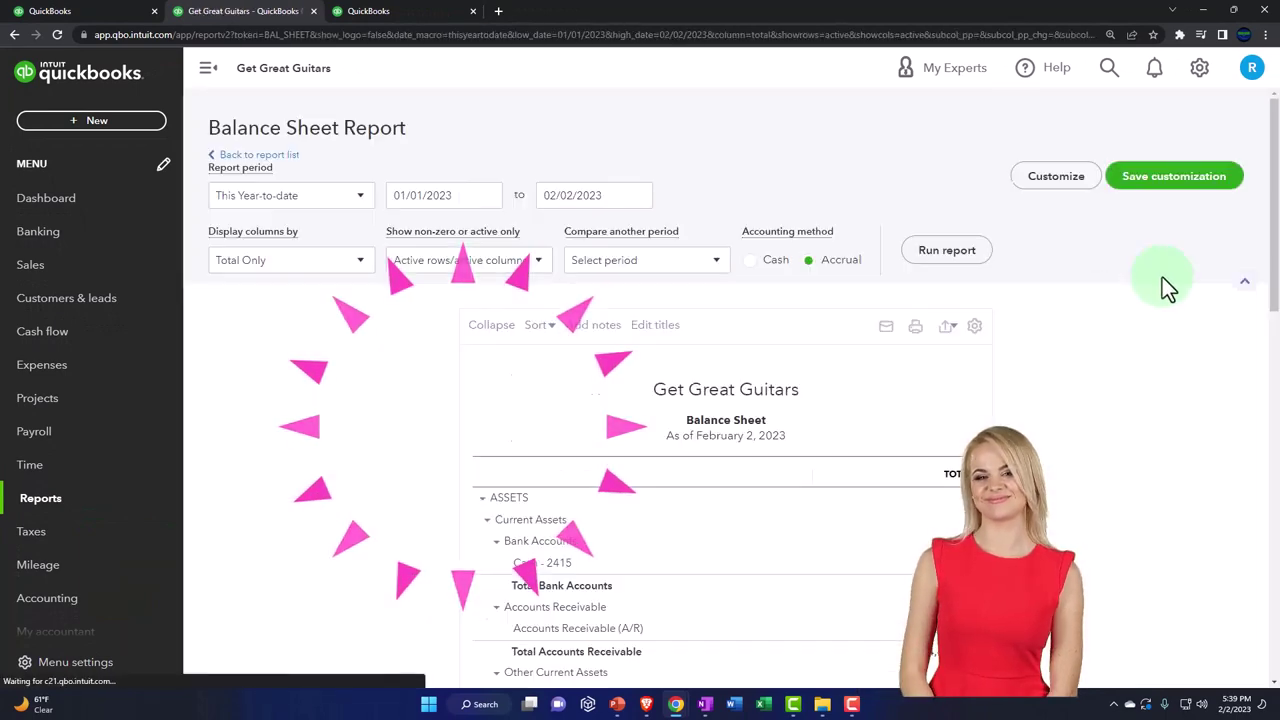
scroll(1163, 278, down, 2)
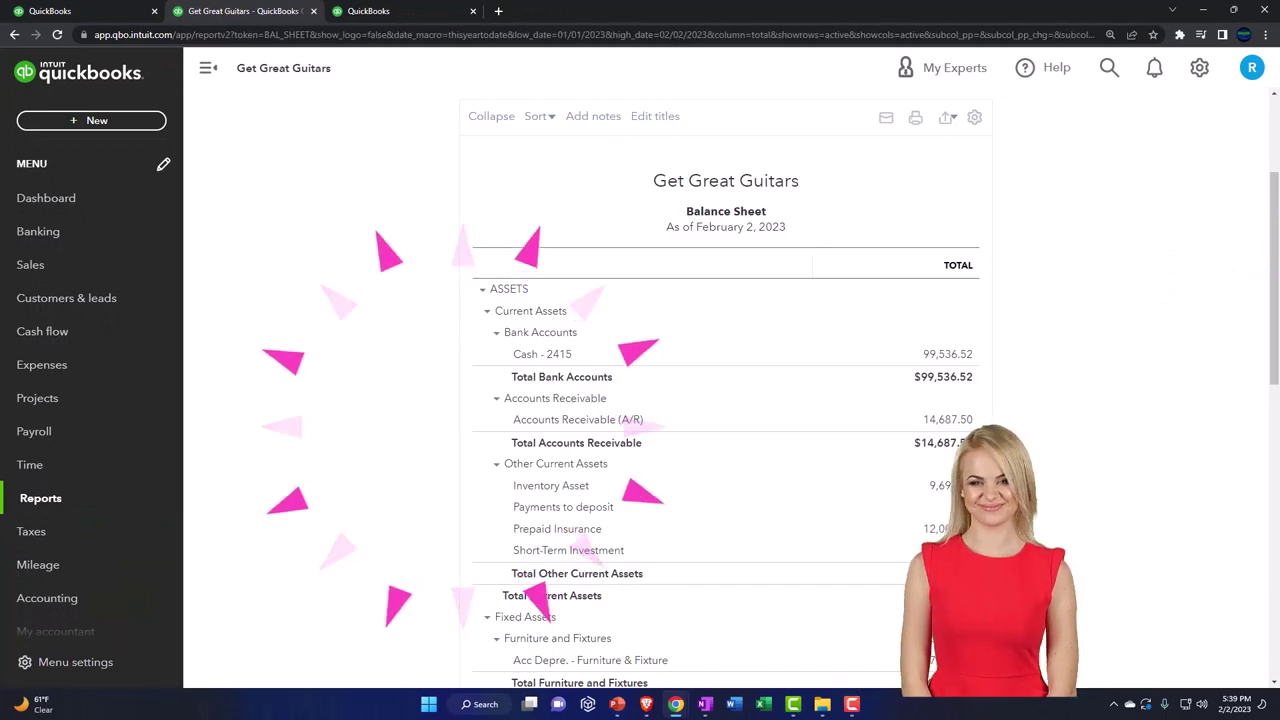
Step: Switch to the Sample Company window and view its reports page in the business view
drag(1279, 90, 414, 9)
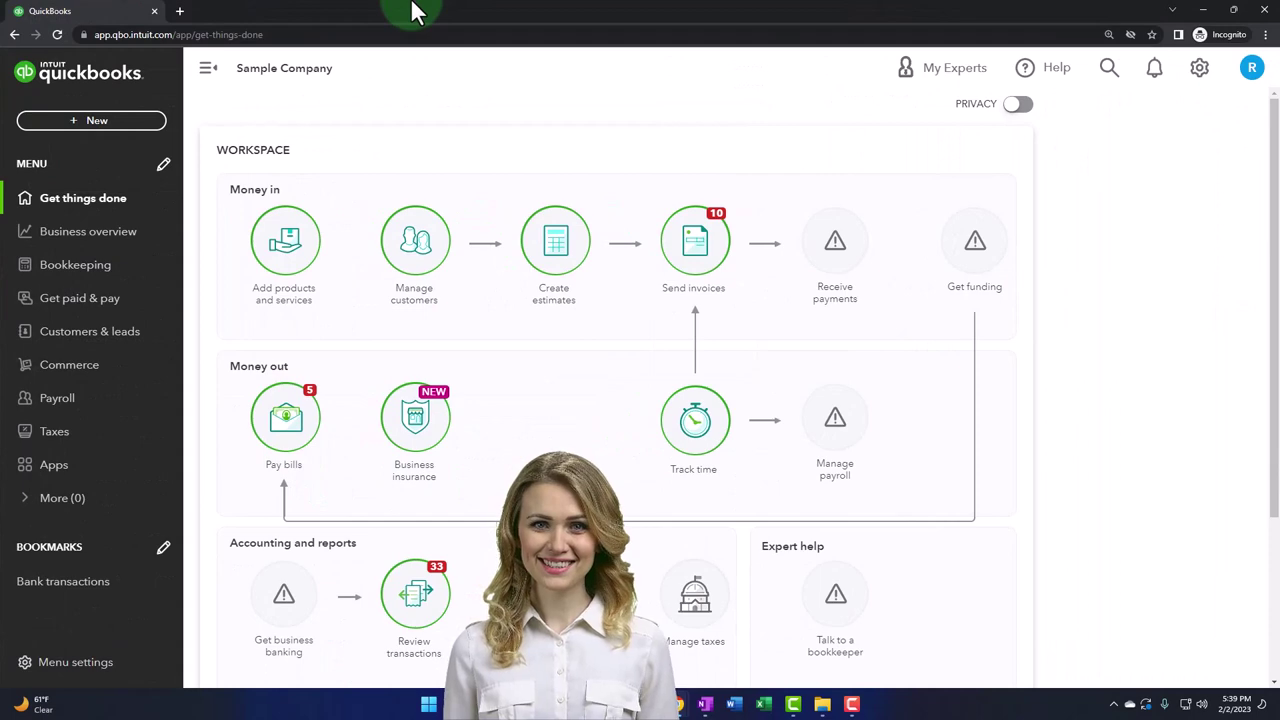
click(82, 232)
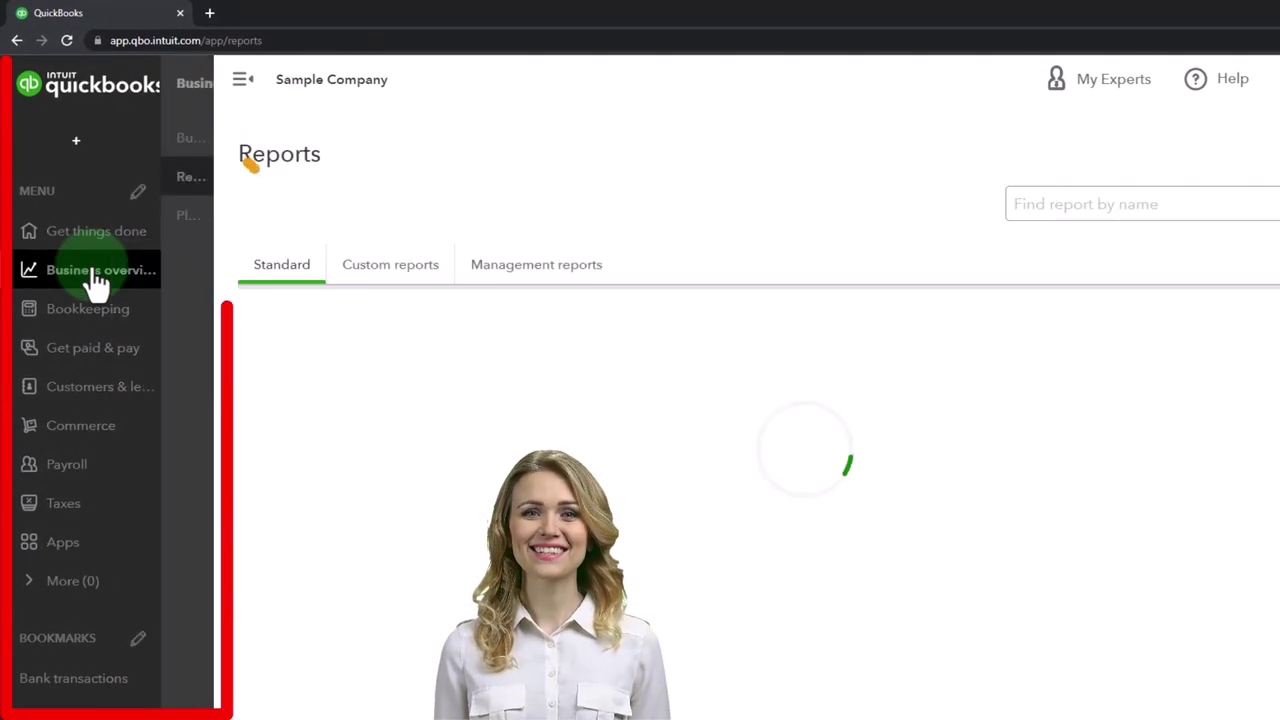
click(100, 186)
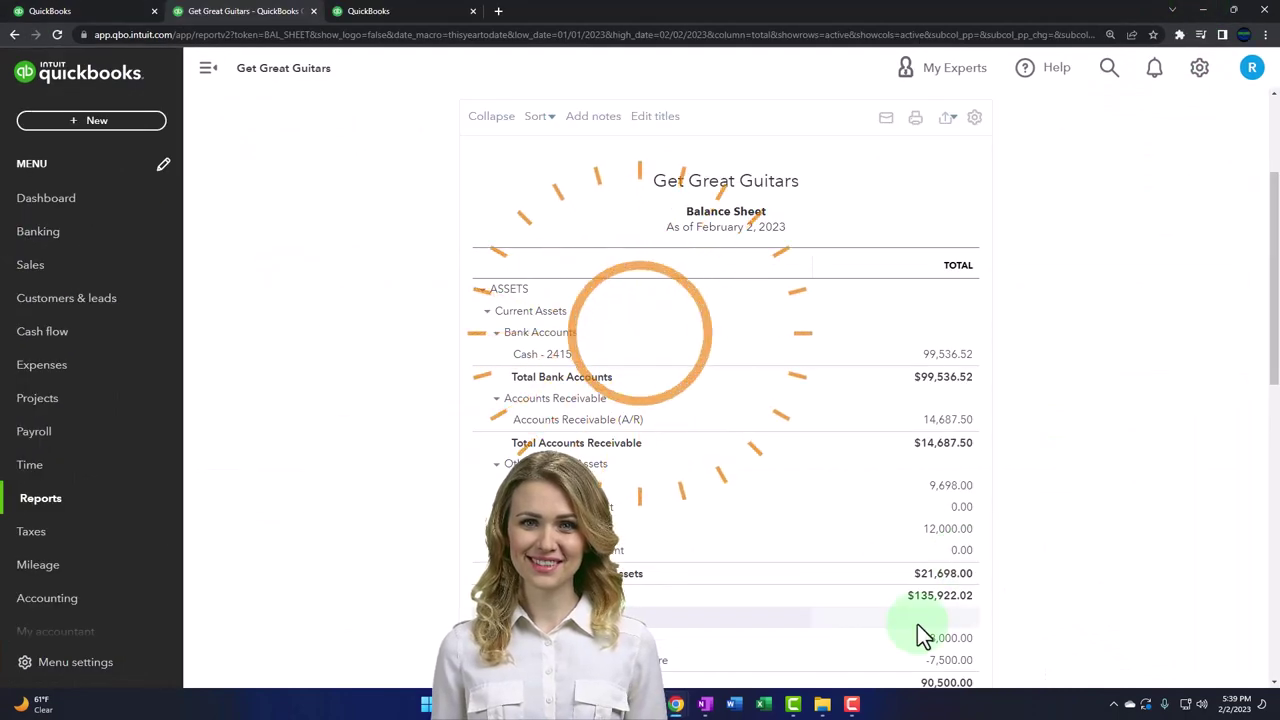
Step: Open the Profit and Loss report for Get Great Guitars in the third browser tab
click(408, 18)
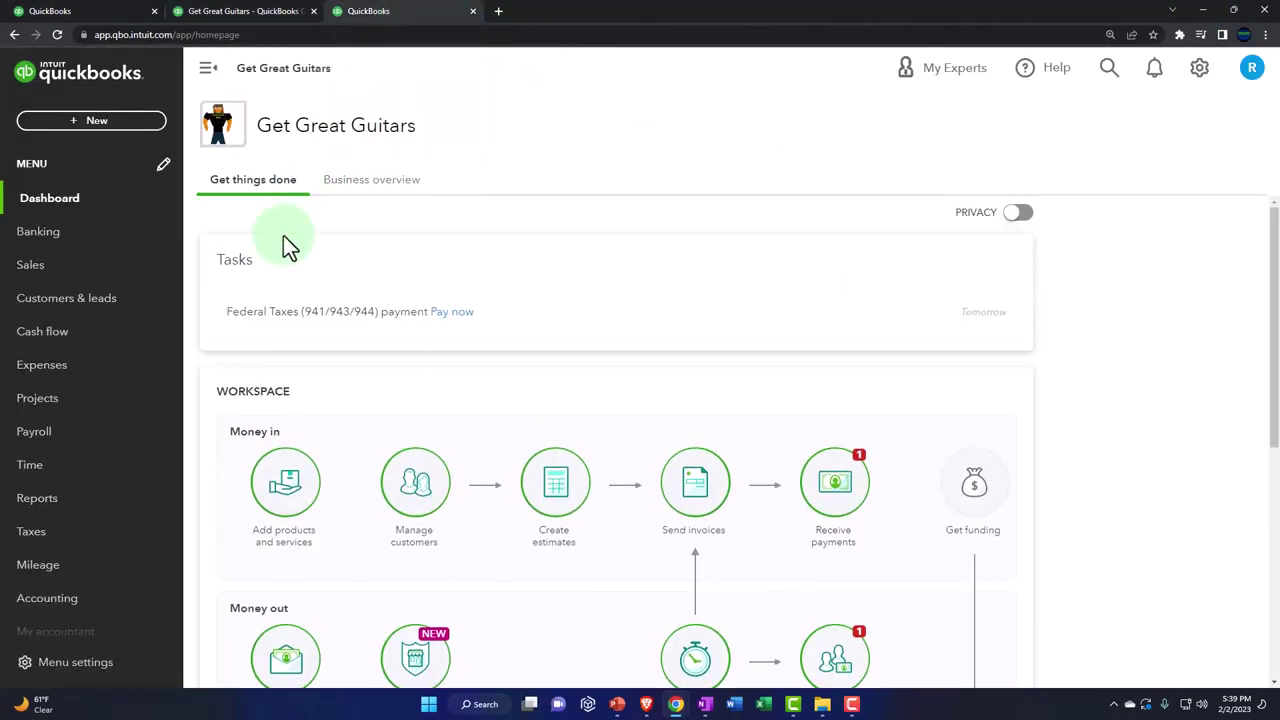
click(83, 505)
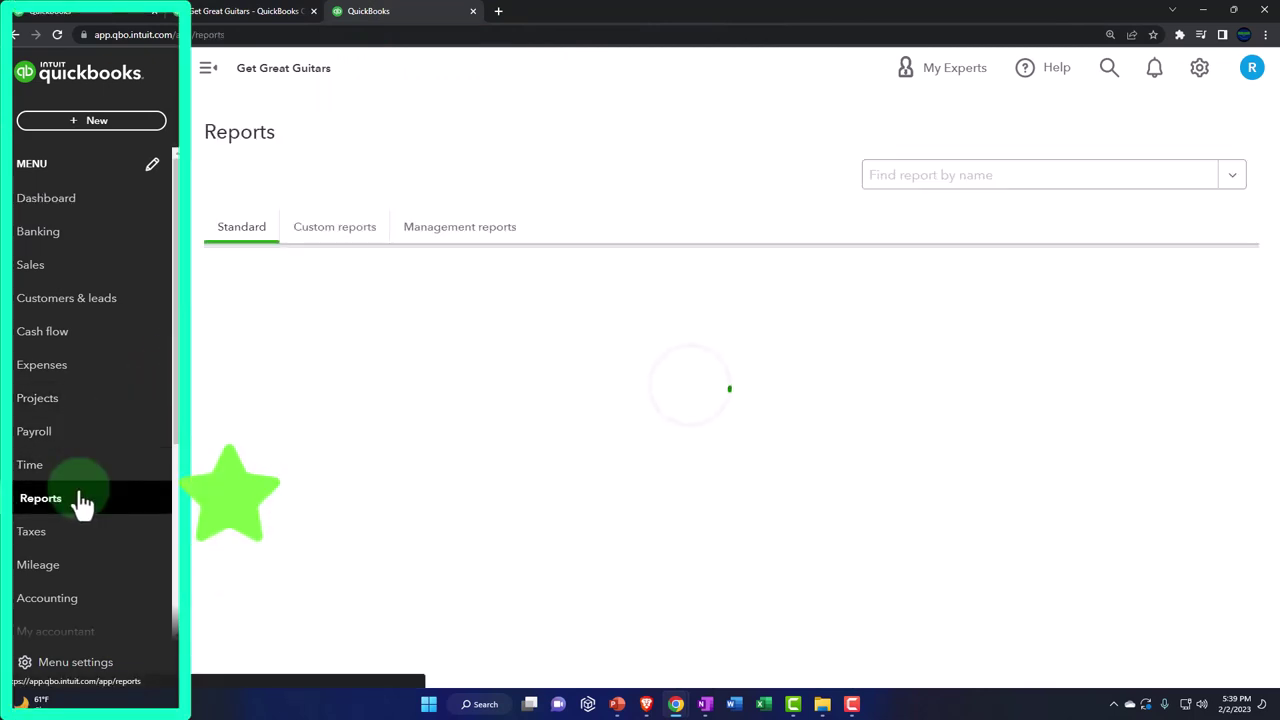
click(296, 540)
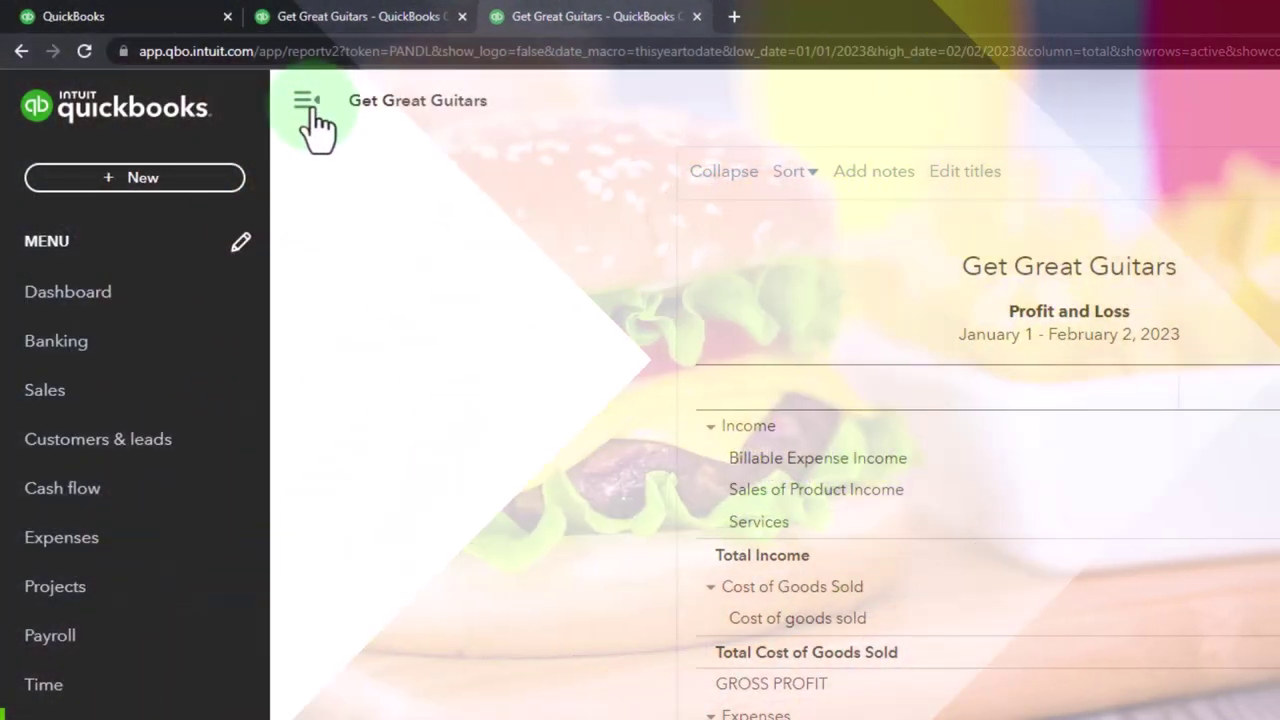
Step: Hide the navigation menu and run the Profit and Loss report for 01/01/2023 to 03/31/2023 with columns displayed by months
click(308, 118)
click(401, 288)
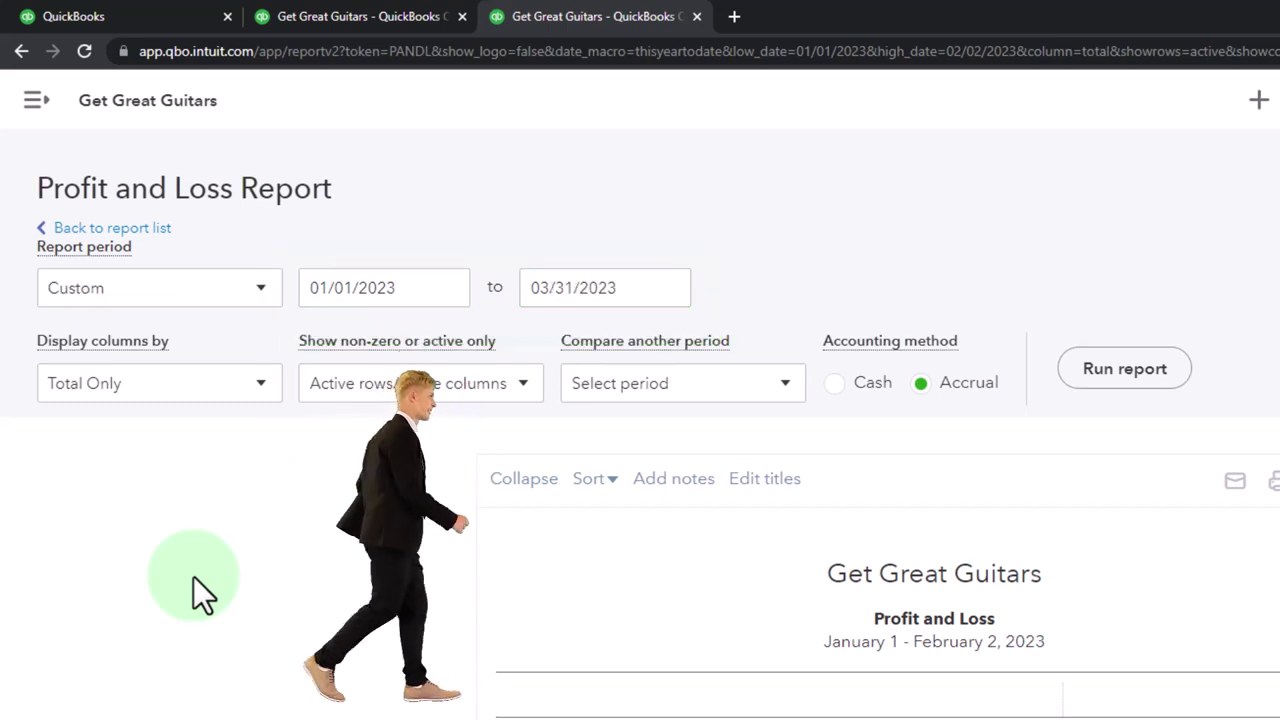
click(260, 385)
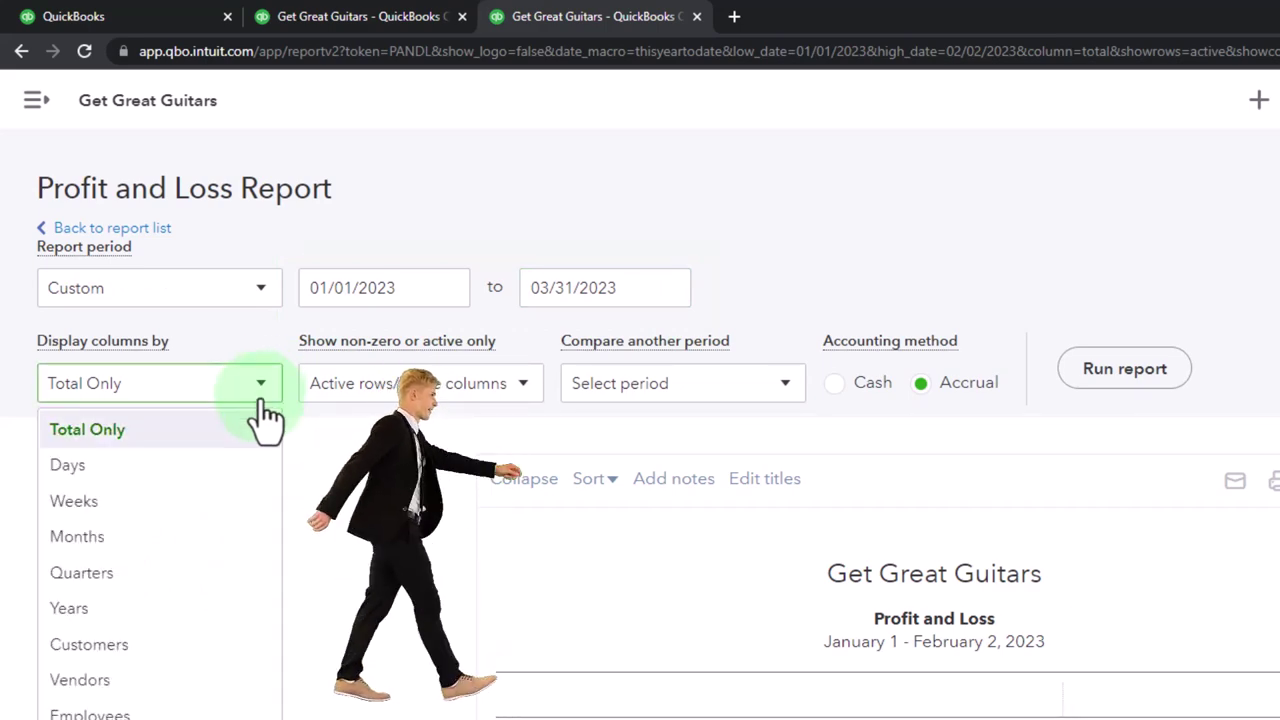
click(232, 567)
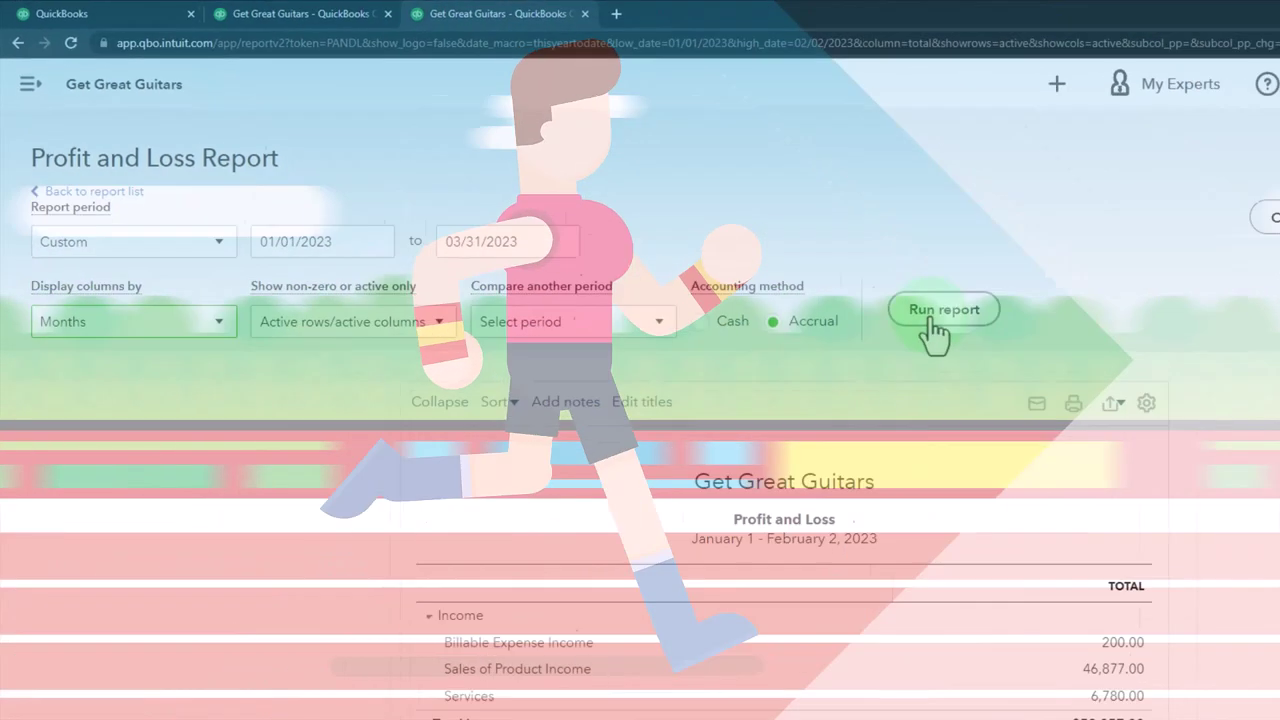
click(1124, 368)
scroll(640, 600, down, 3)
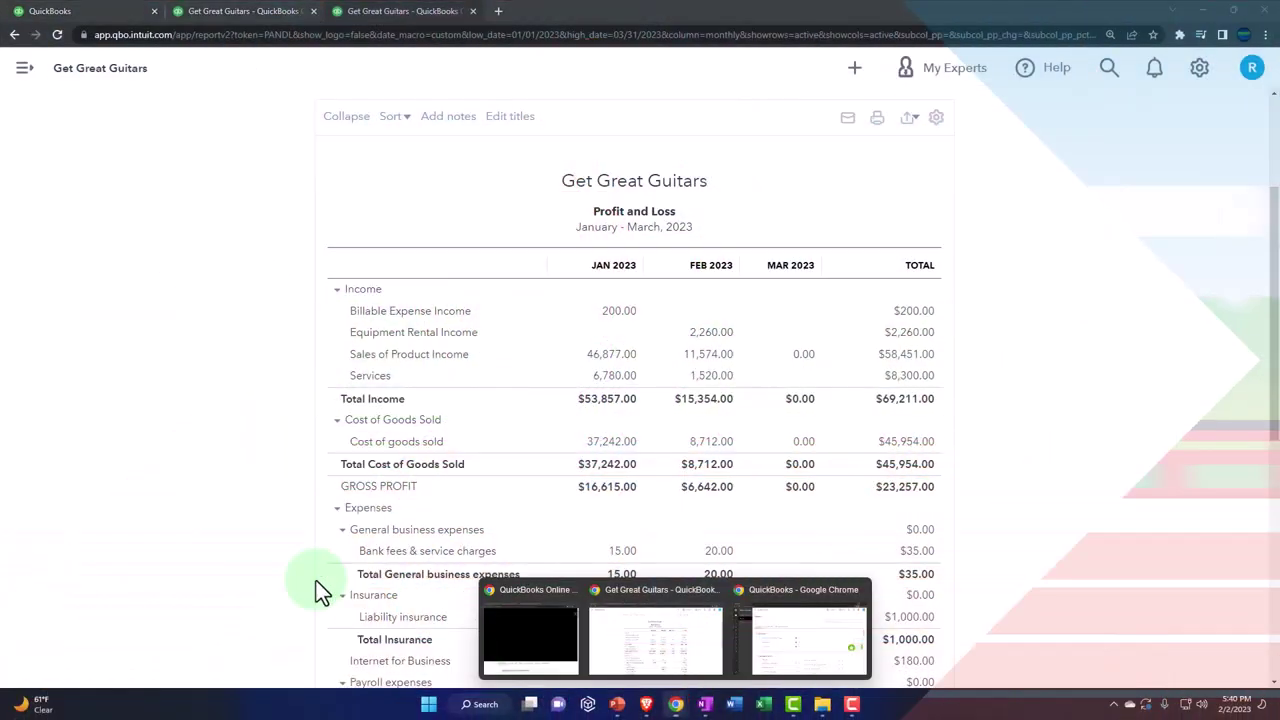
Step: Set the Balance Sheet report period in the second tab to 01/01/2023 through 03/31/2023, keeping the navigation menu hidden
click(242, 17)
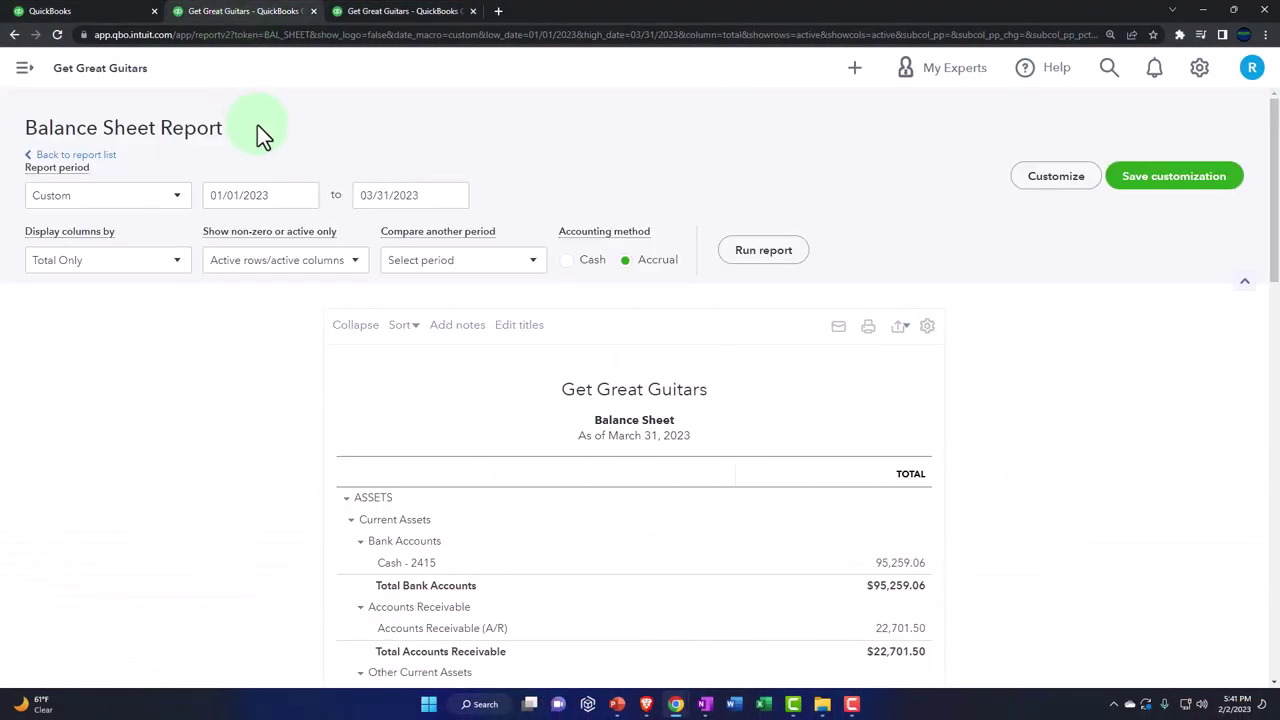
click(24, 70)
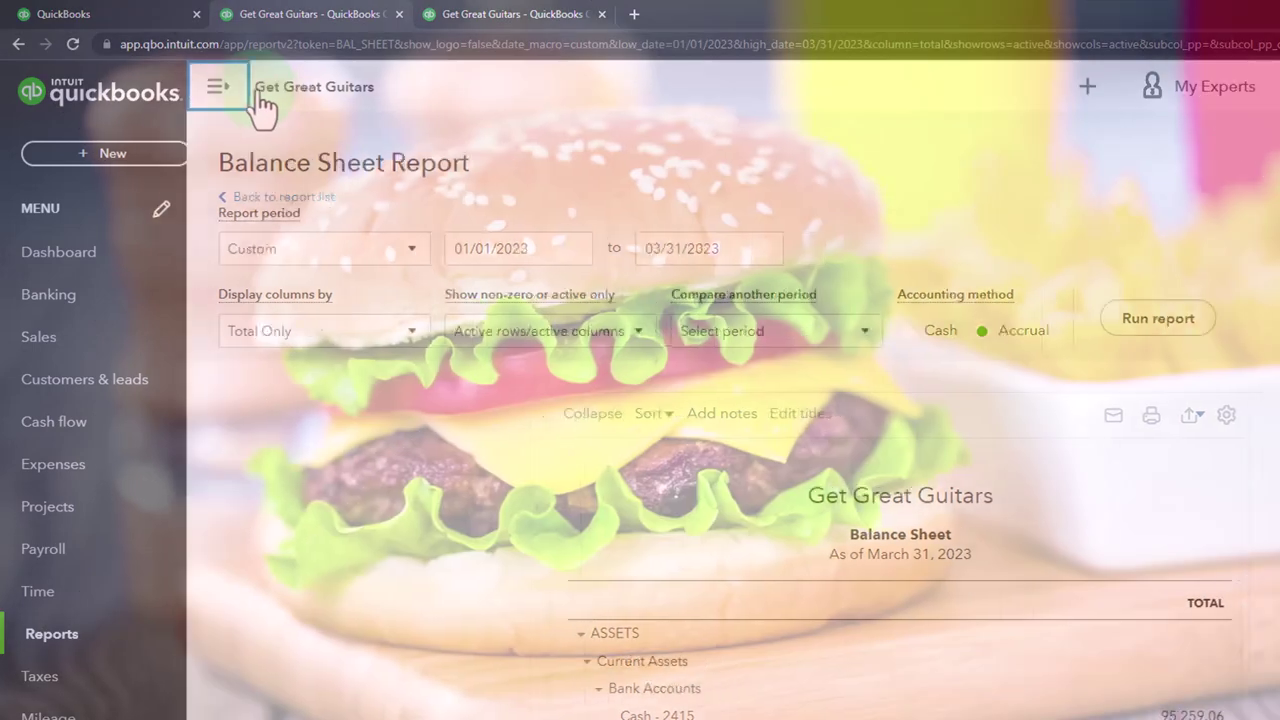
click(24, 70)
click(370, 248)
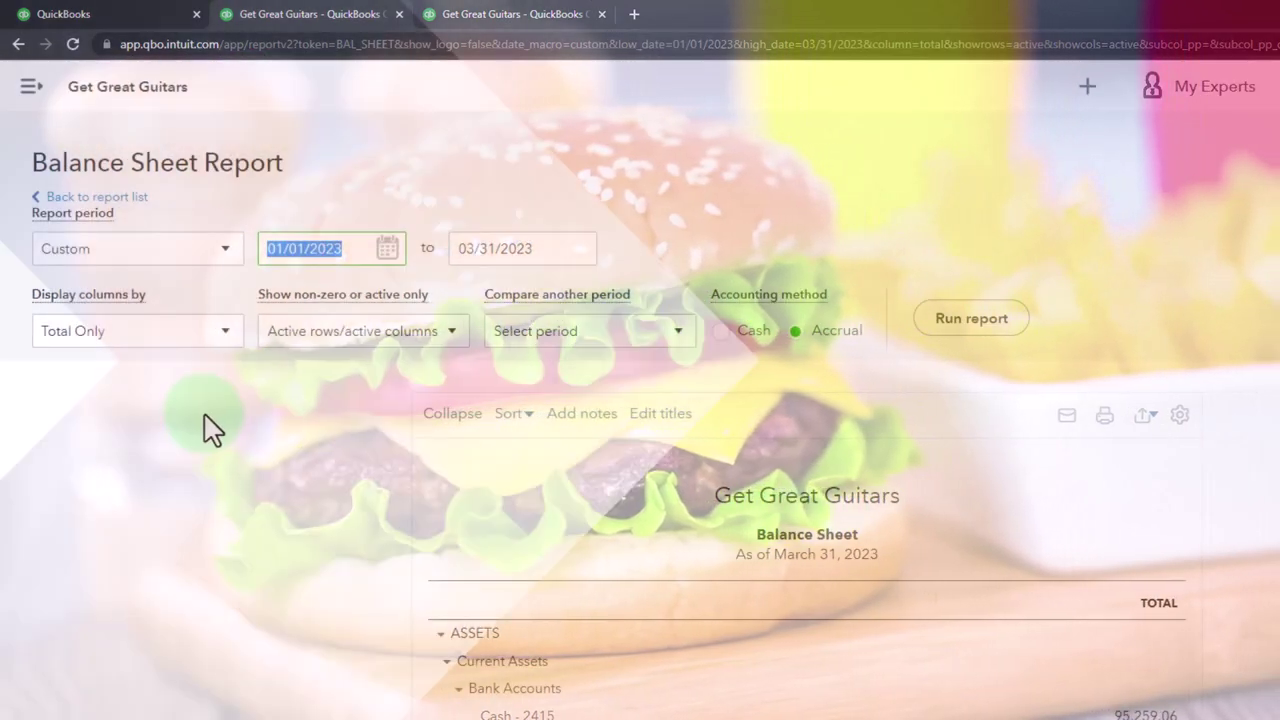
text(0)
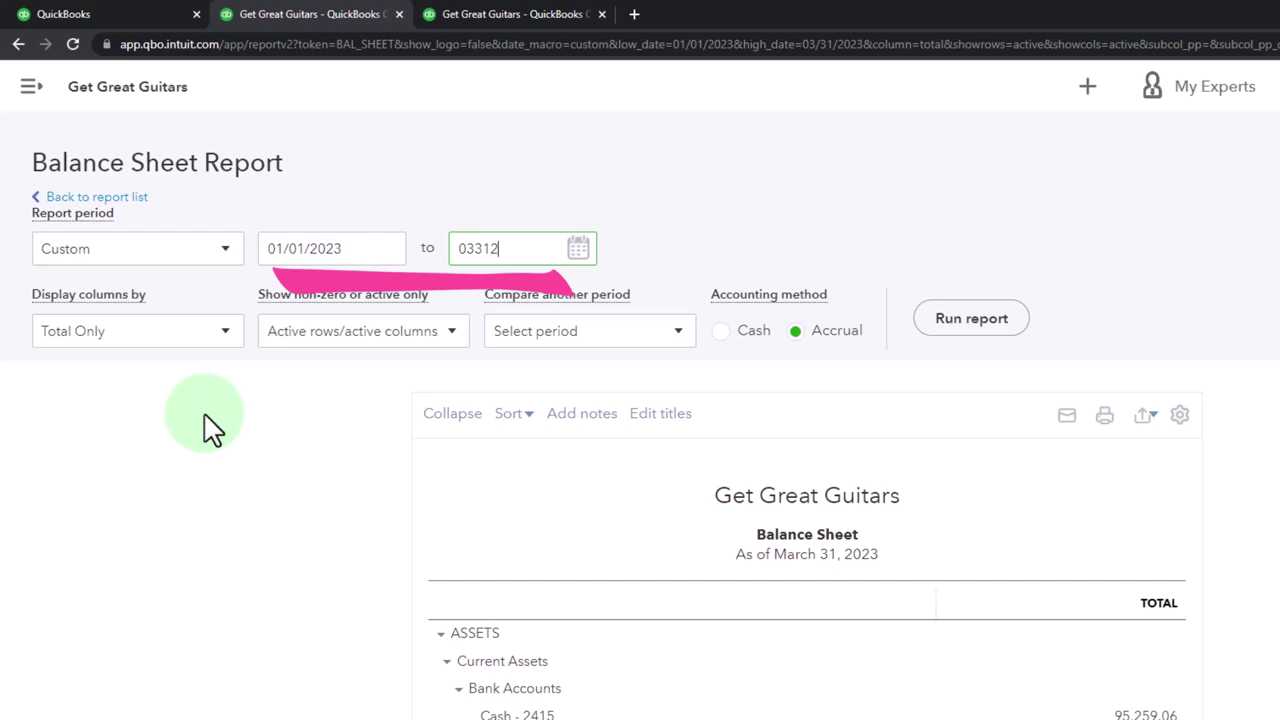
Step: Run the Balance Sheet report with its columns displayed by months
click(226, 331)
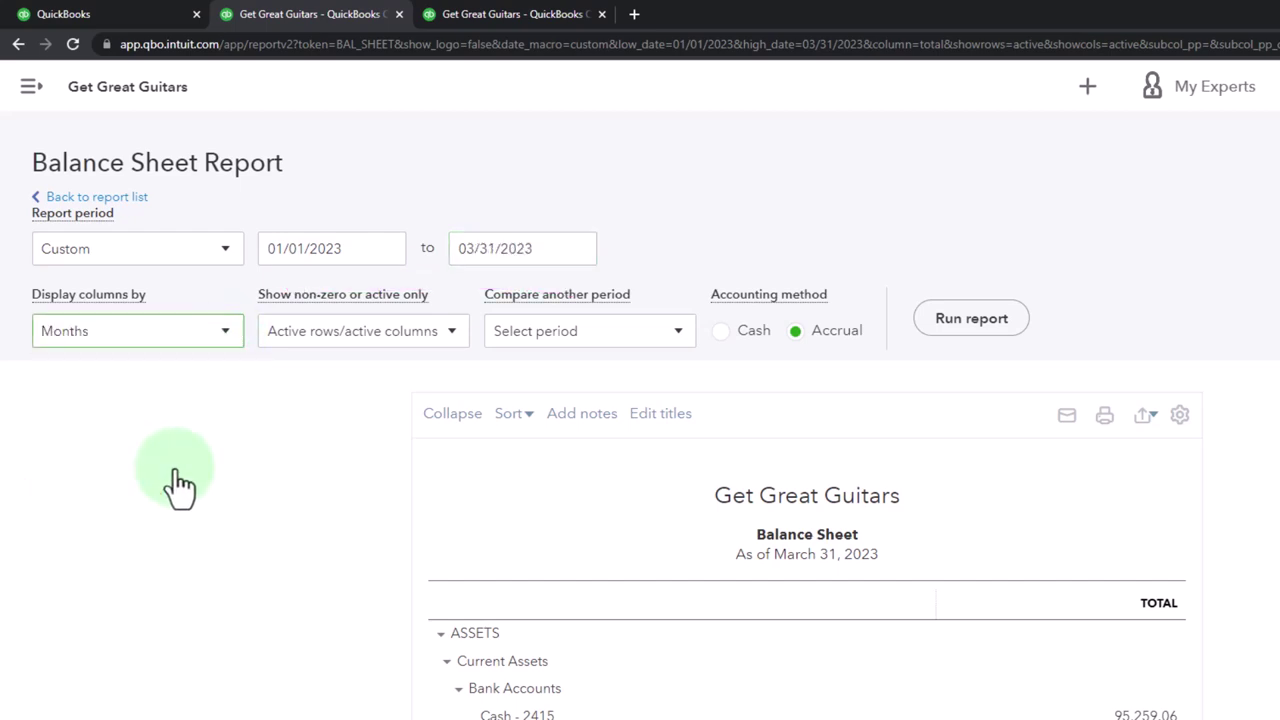
click(962, 320)
scroll(773, 270, down, 5)
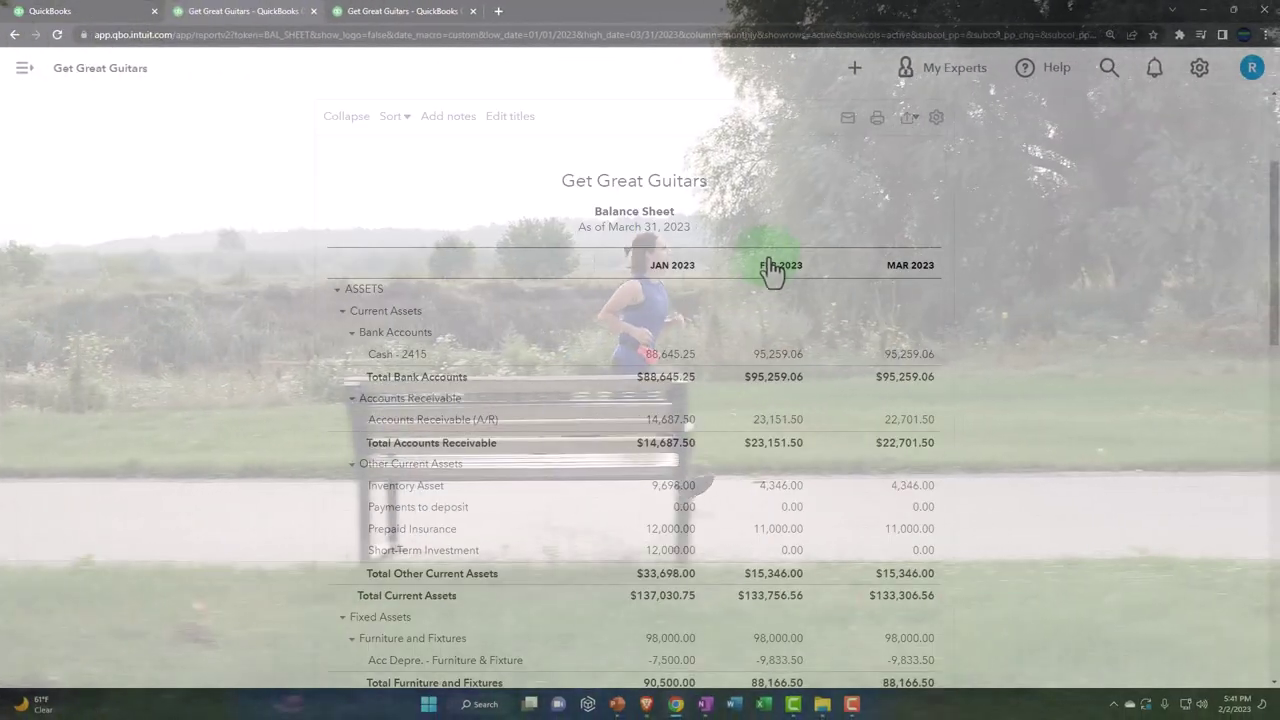
key(ctrl+plus)
key(ctrl+plus)
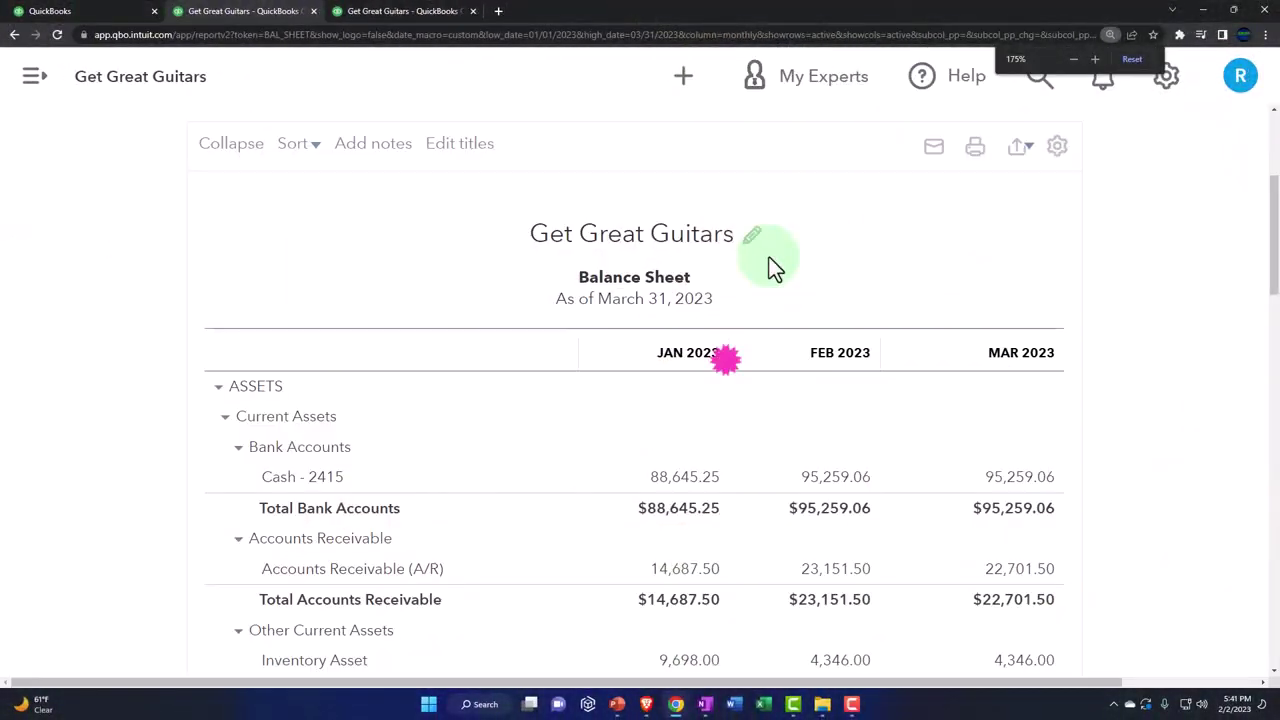
drag(767, 684, 829, 690)
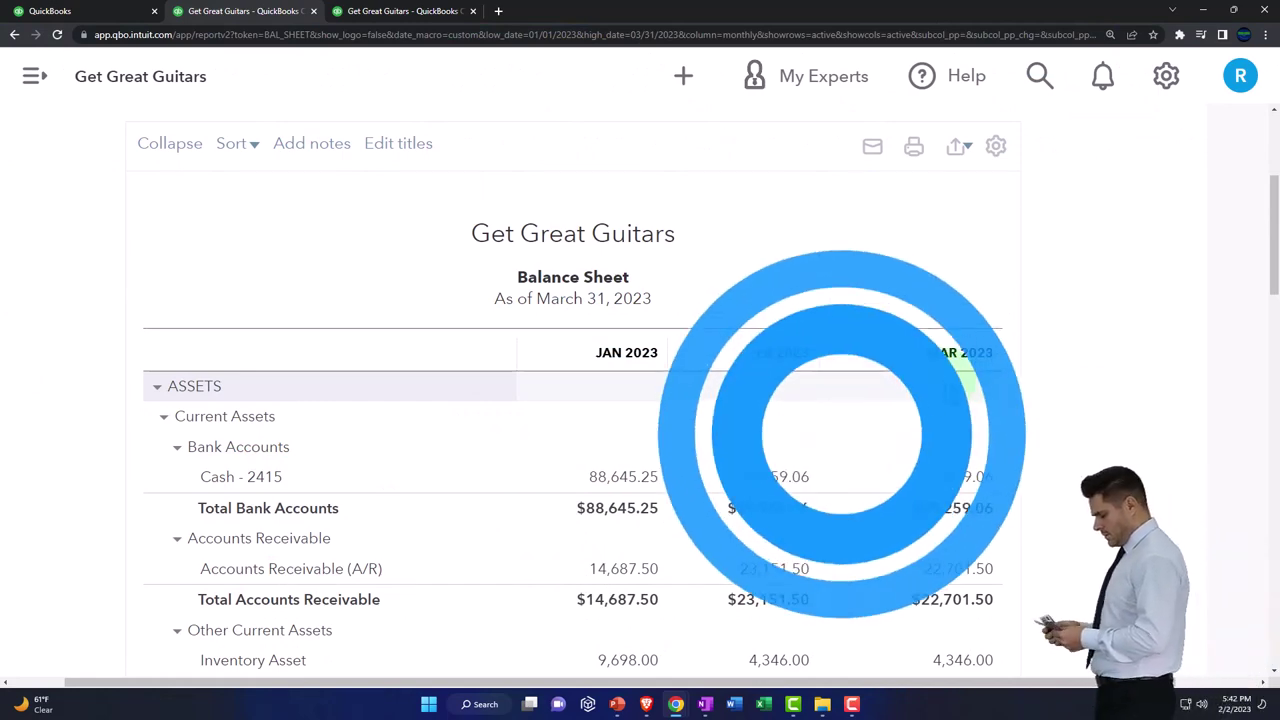
Step: Open the Get Great Guitars reports page in the first browser tab
click(77, 10)
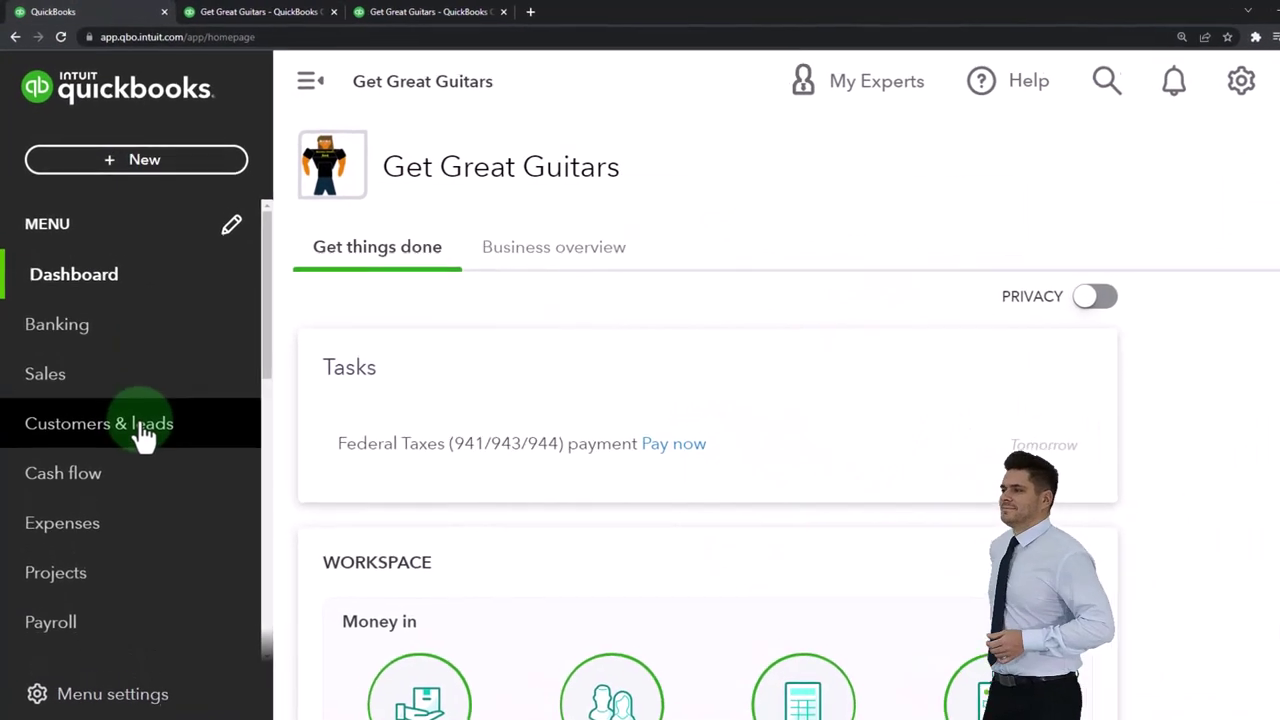
scroll(145, 435, down, 1)
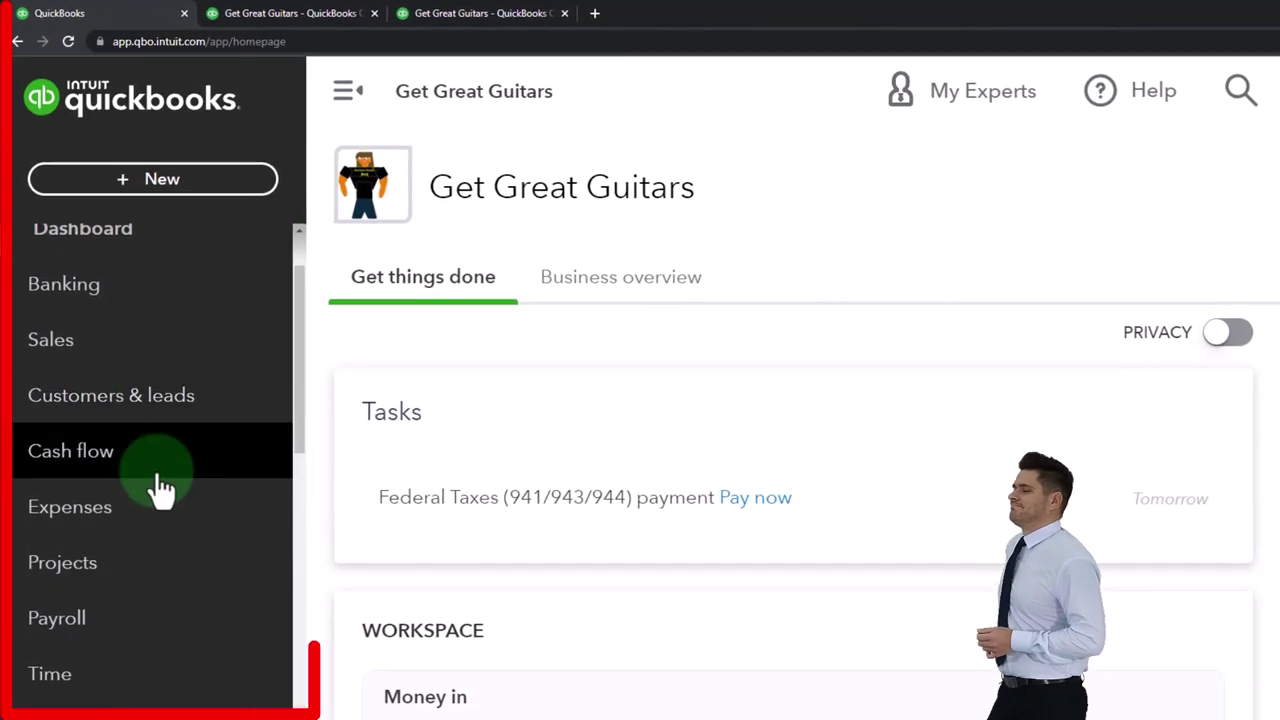
scroll(160, 488, down, 3)
click(67, 588)
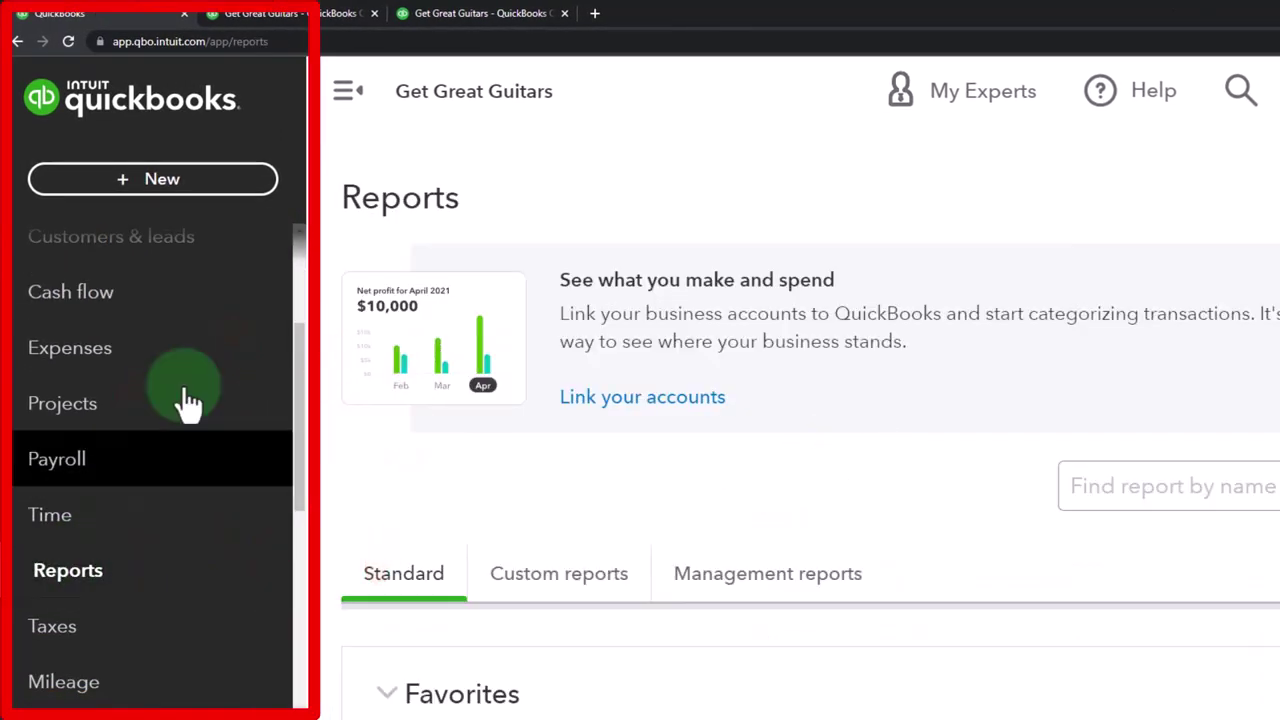
key(ctrl+minus)
key(ctrl+minus)
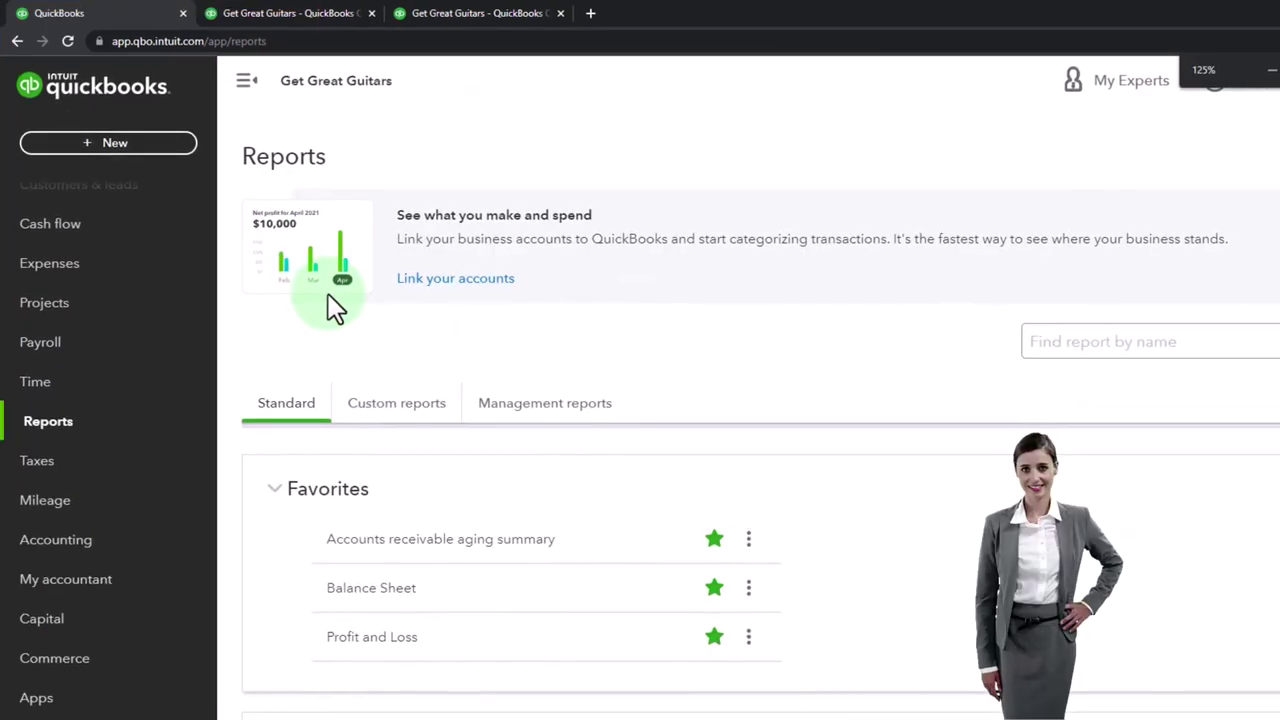
key(ctrl+minus)
Step: Show the list of custom reports with the navigation menu hidden
click(365, 385)
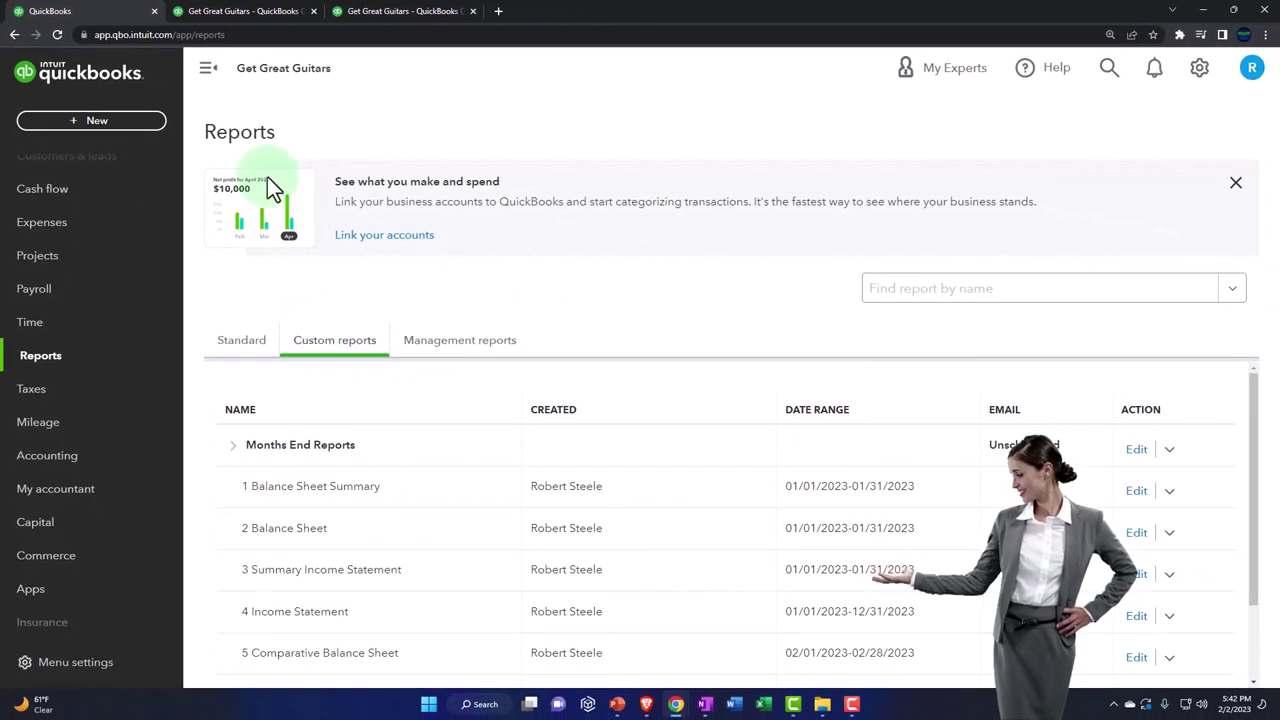
click(209, 74)
scroll(337, 403, down, 1)
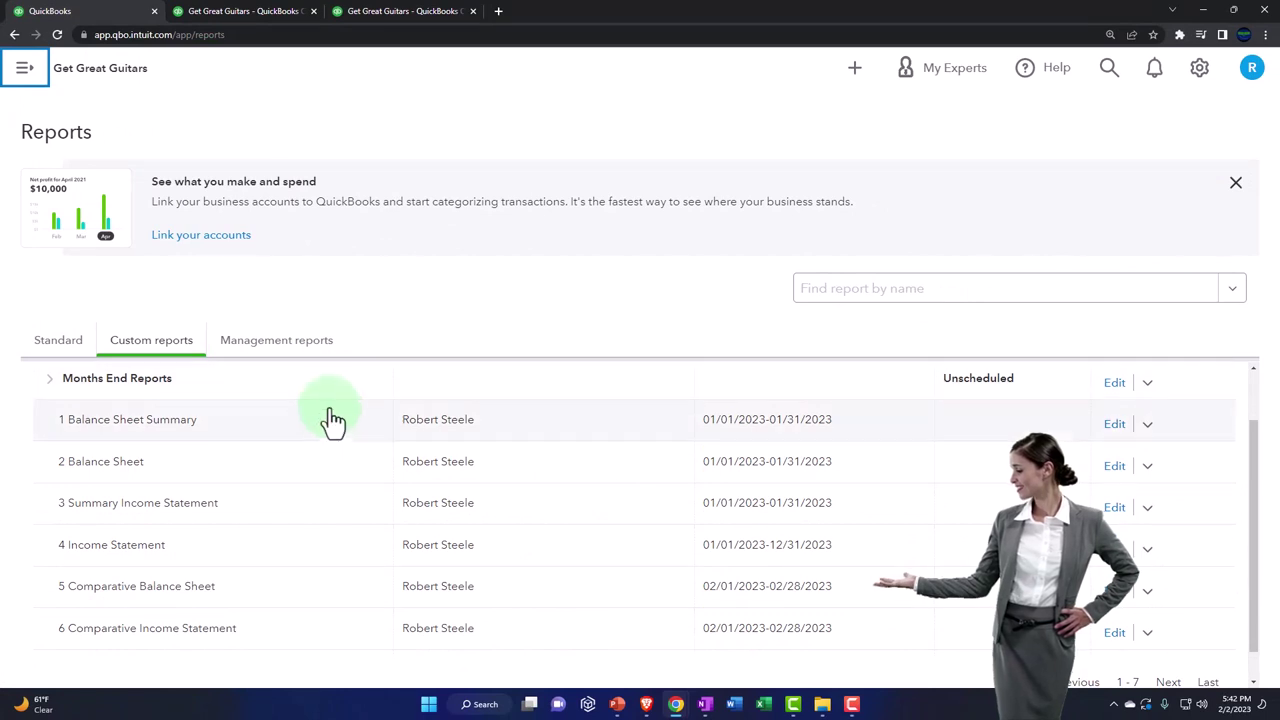
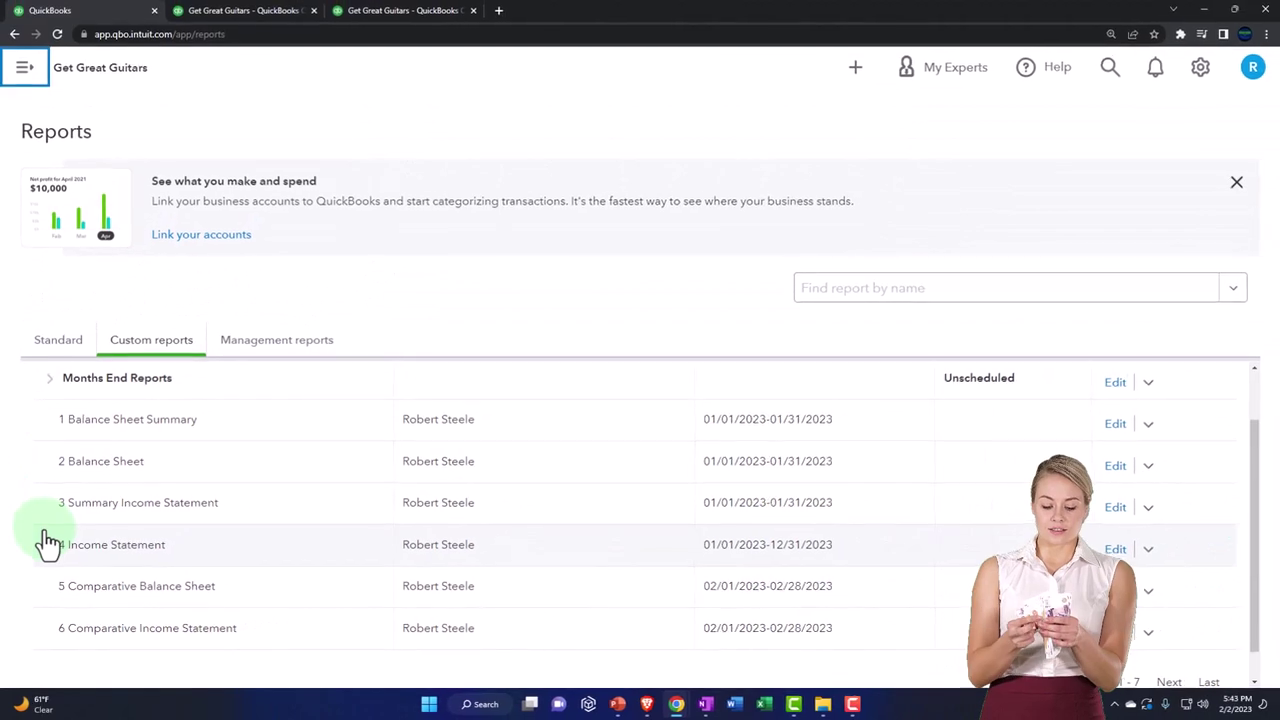
Step: View the export options of the Balance Sheet report and the list of management reports in the first browser tab
click(266, 14)
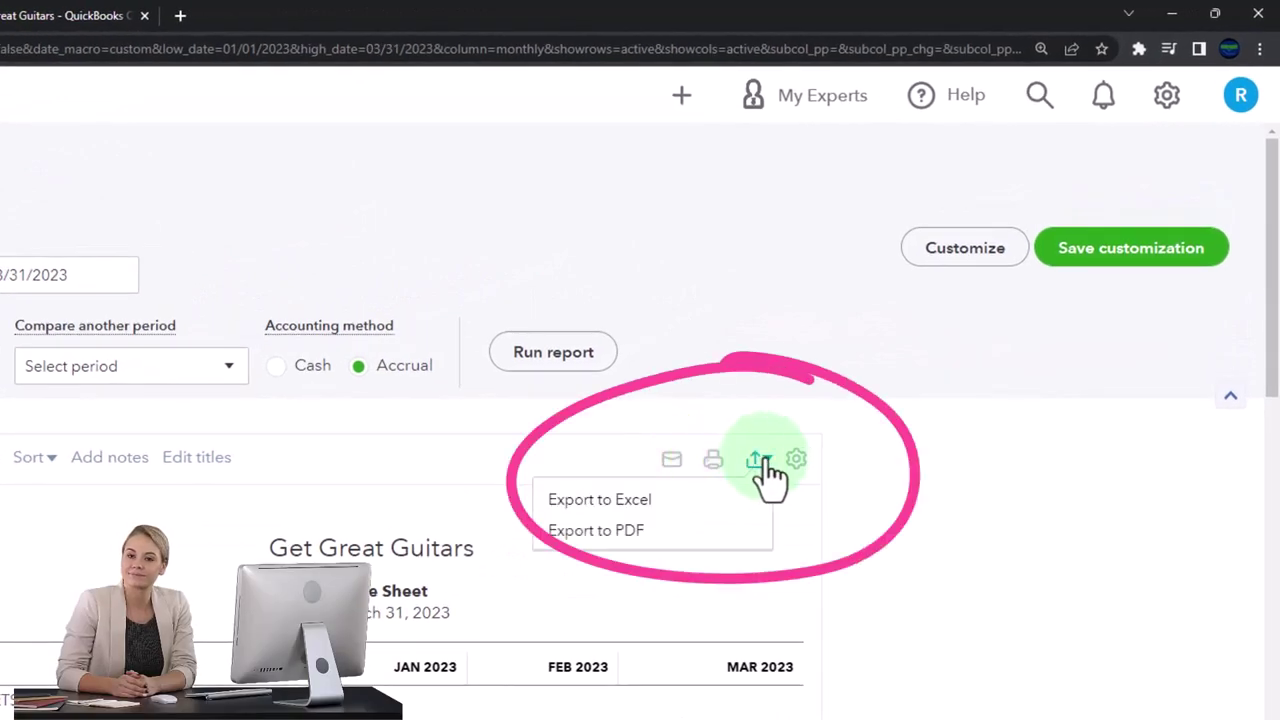
click(725, 535)
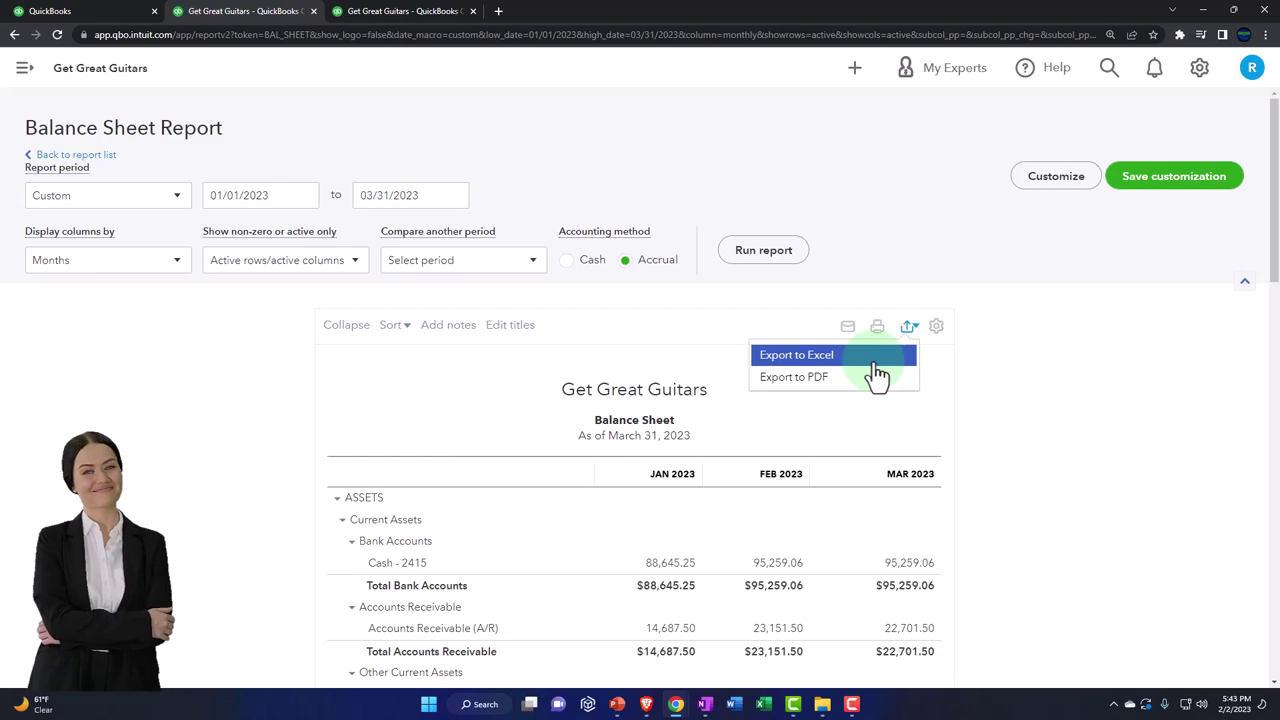
click(101, 11)
click(350, 265)
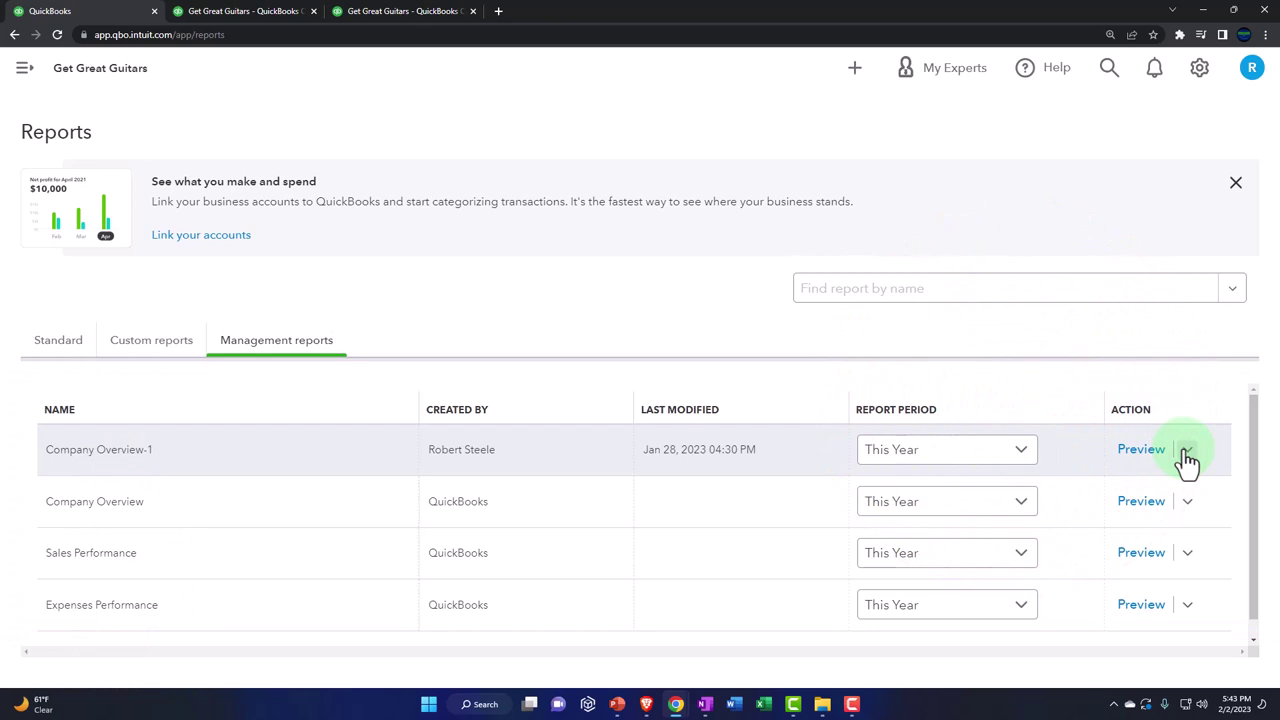
Step: Return to the Balance Sheet report in the second browser tab and examine its monthly columns at a larger size
click(255, 18)
scroll(261, 356, down, 2)
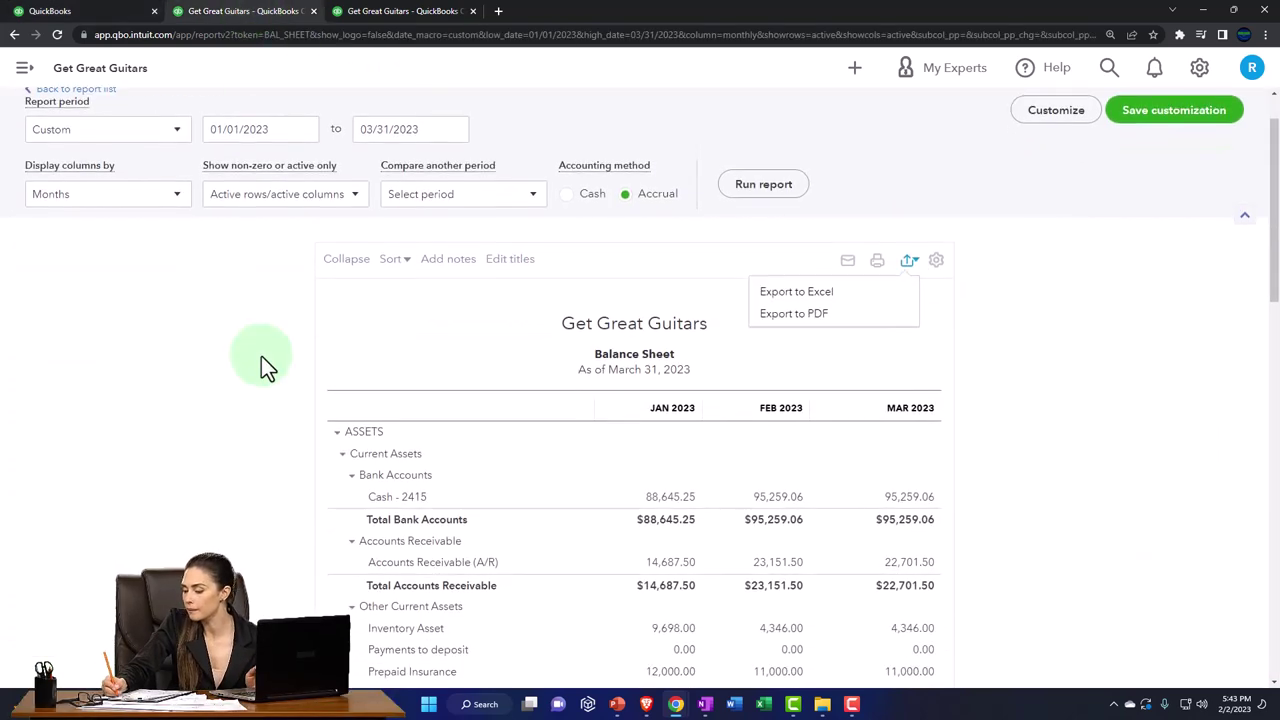
key(ctrl+plus)
key(ctrl+plus)
key(ctrl+plus)
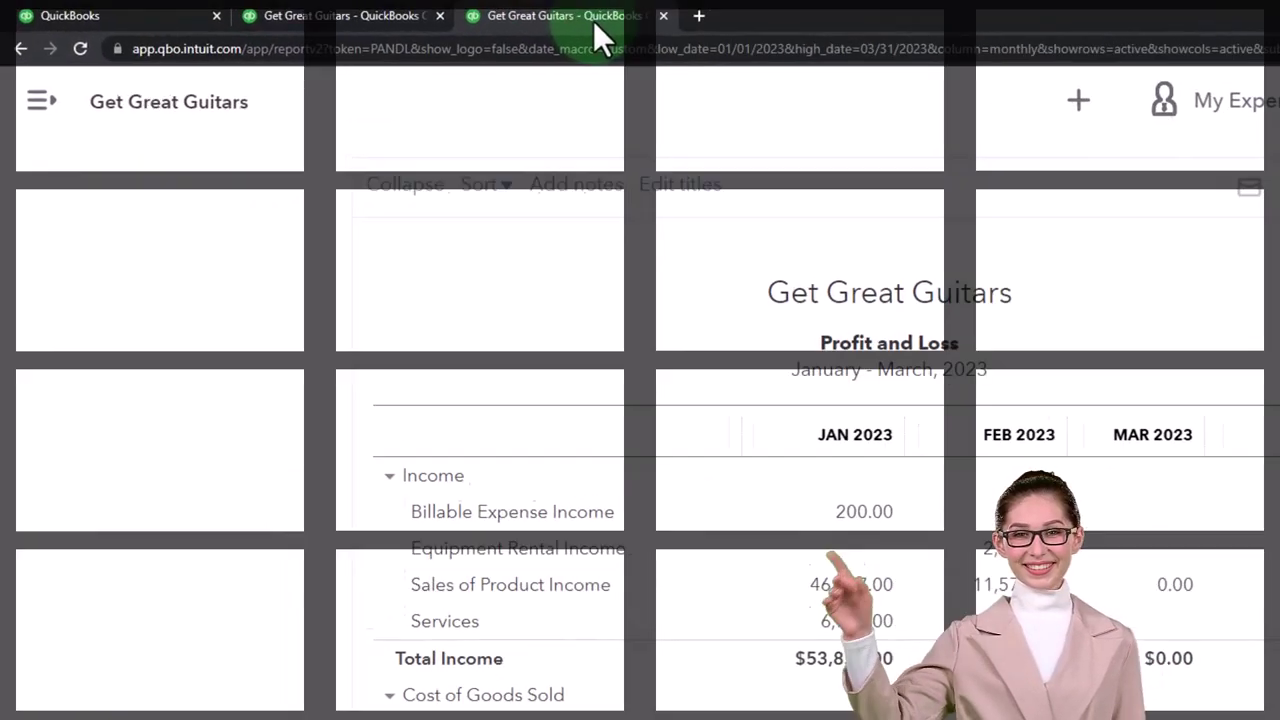
Step: Duplicate the Profit and Loss browser tab and open the Reports page in the copy
right_click(424, 18)
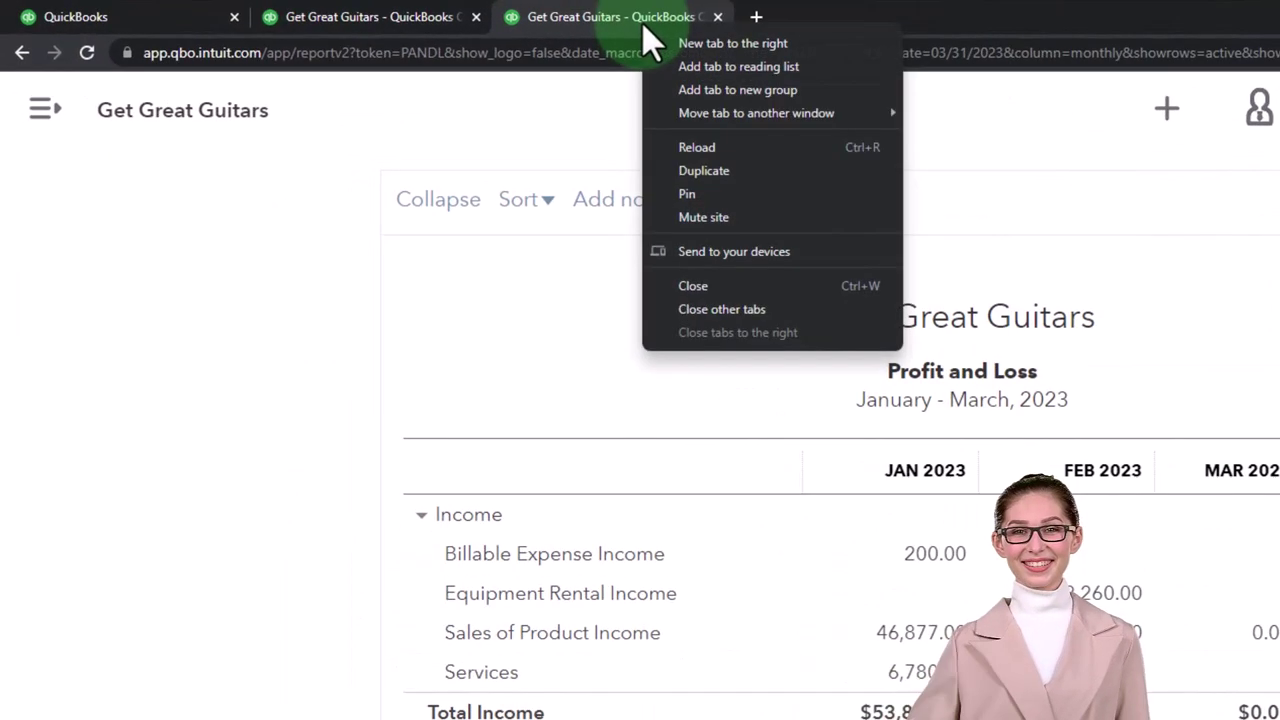
click(686, 172)
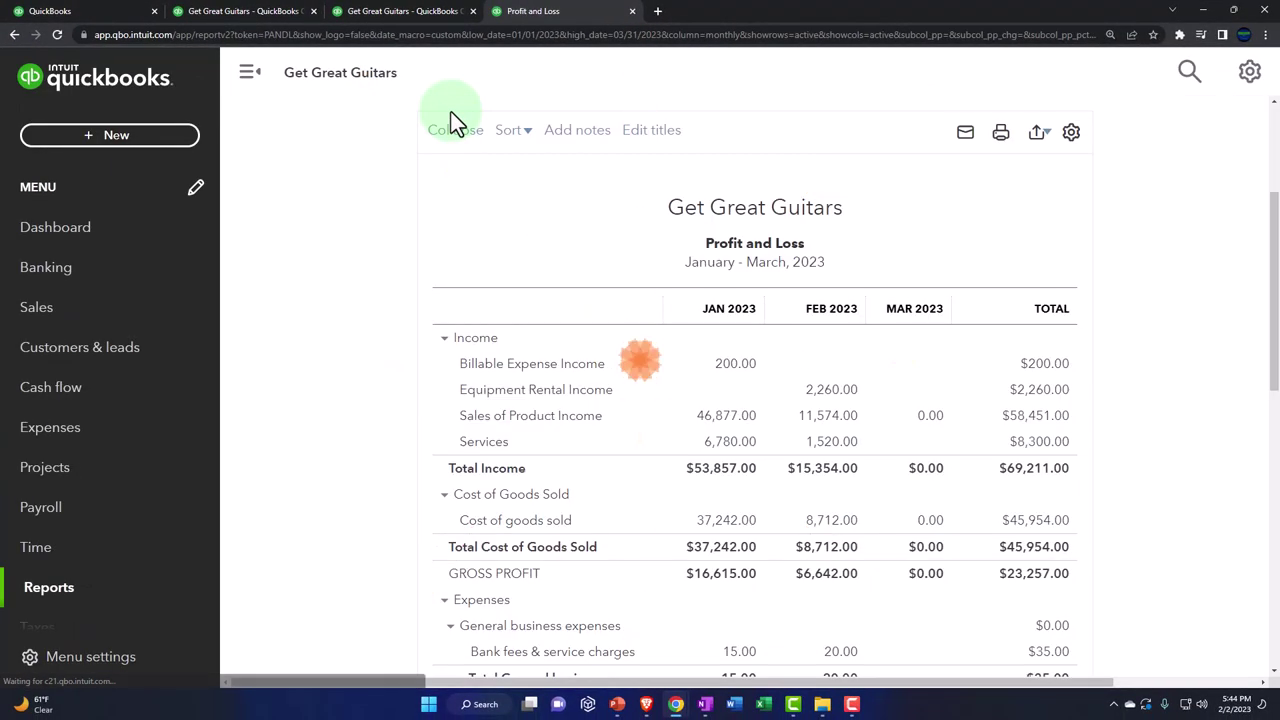
click(72, 598)
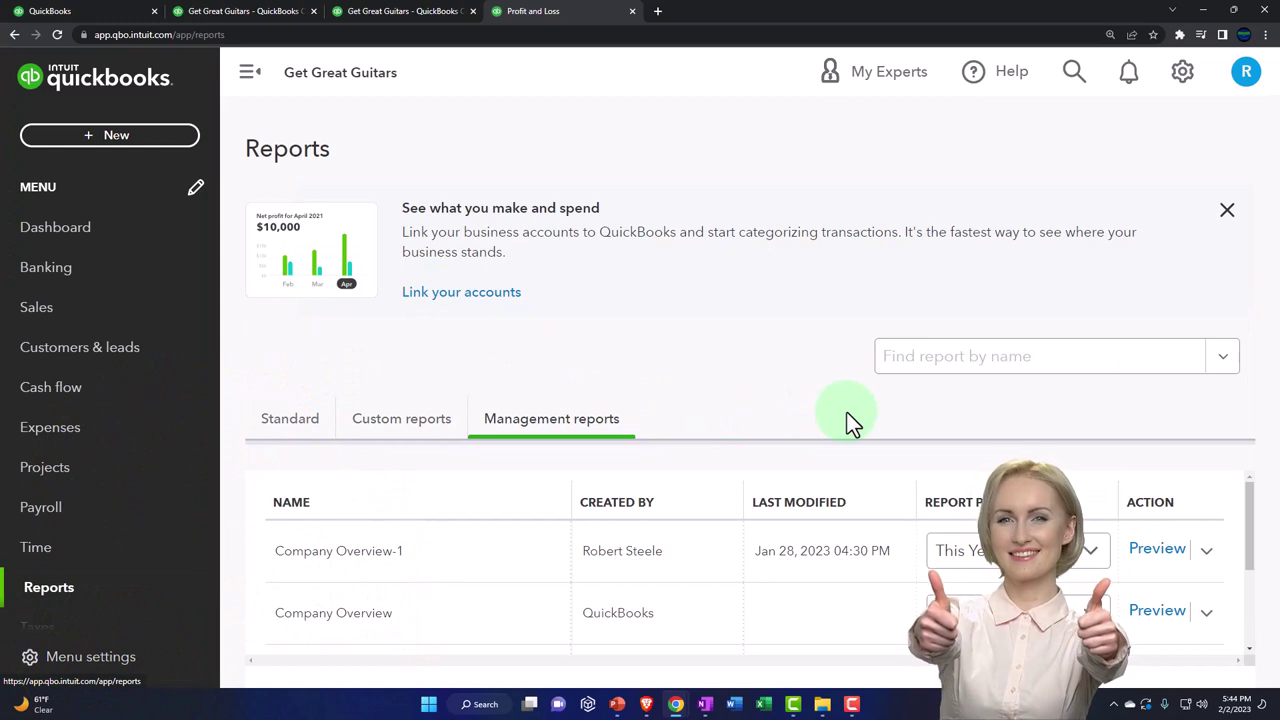
Step: Find the Trial Balance report by name from the standard reports list and open it
scroll(166, 471, down, 2)
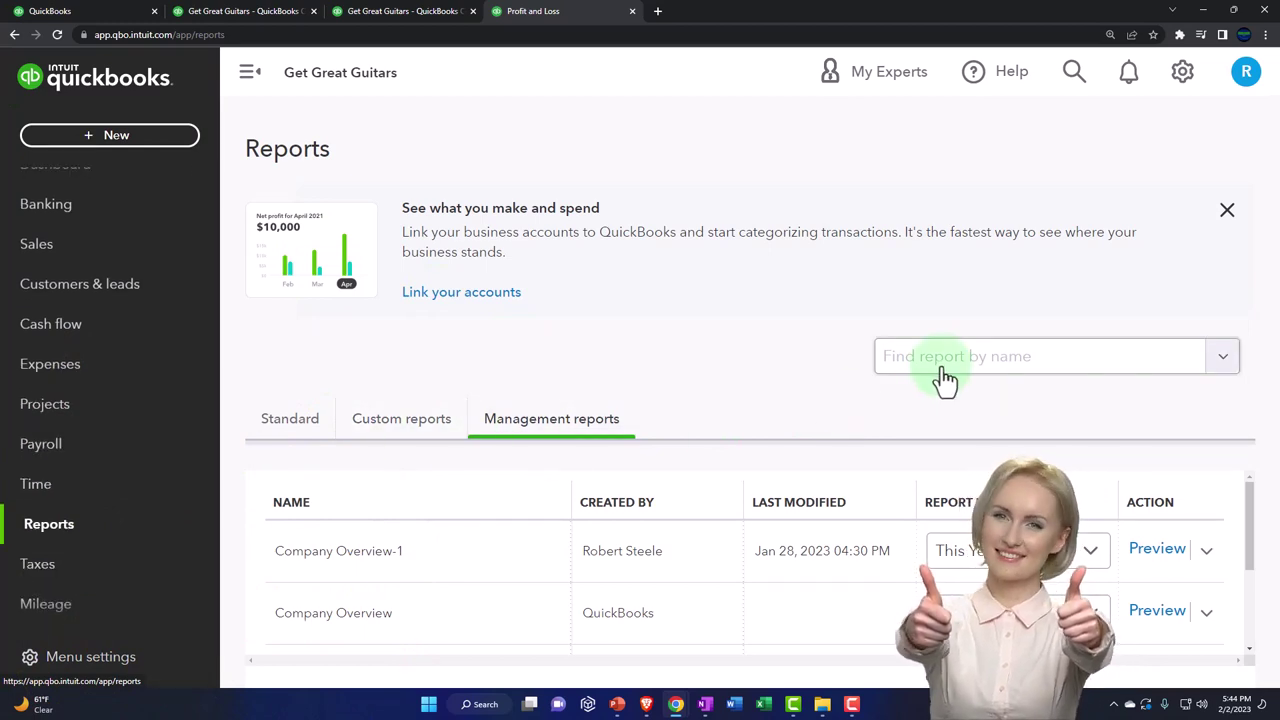
click(316, 432)
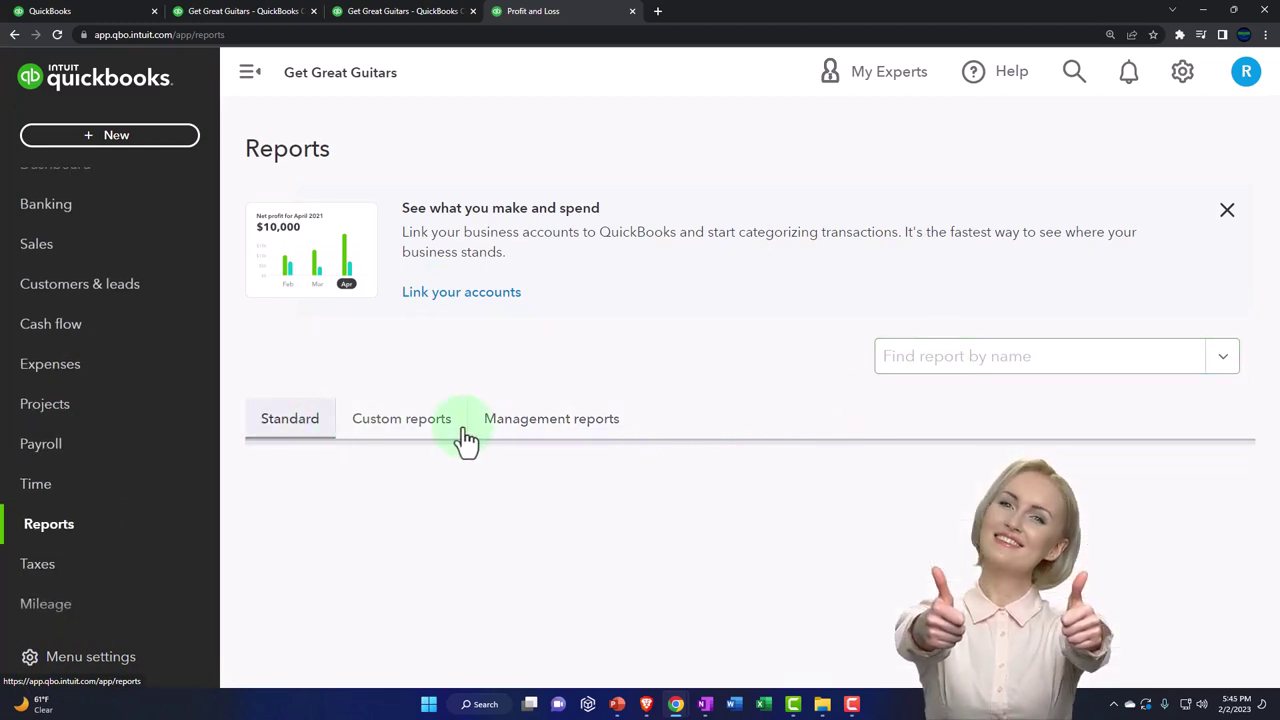
click(955, 357)
text(tria)
key(Down)
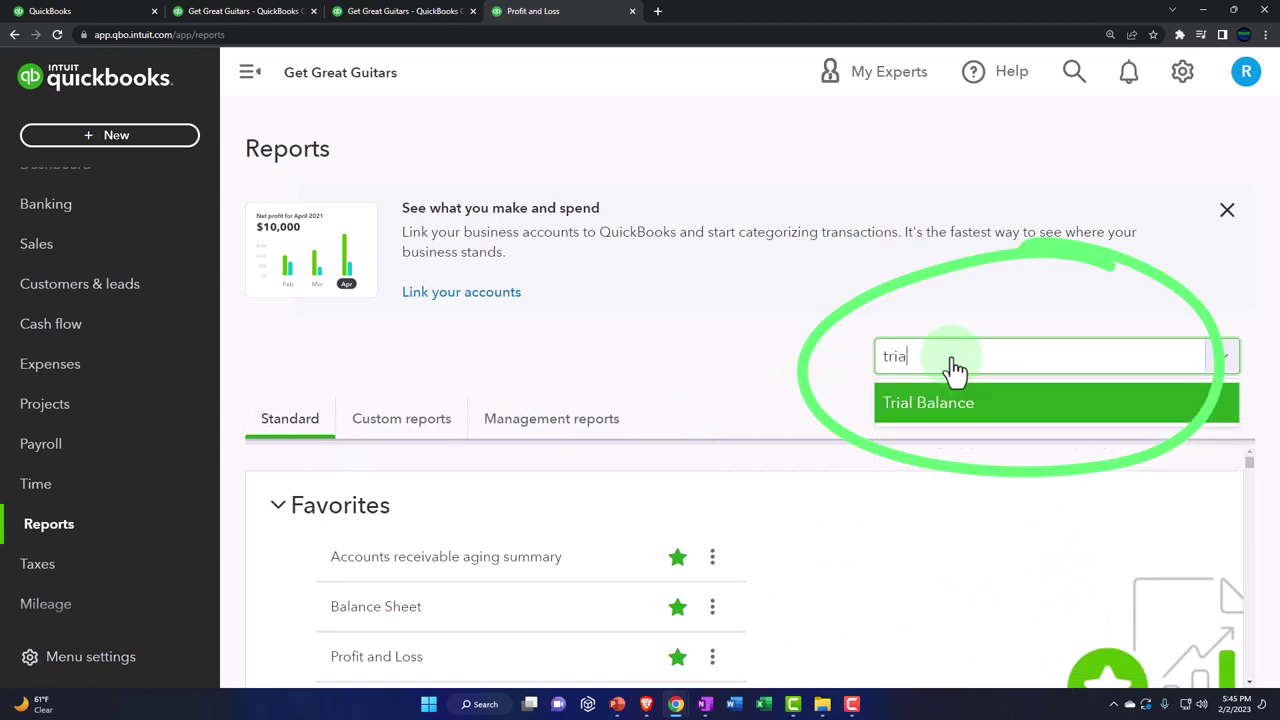
key(Return)
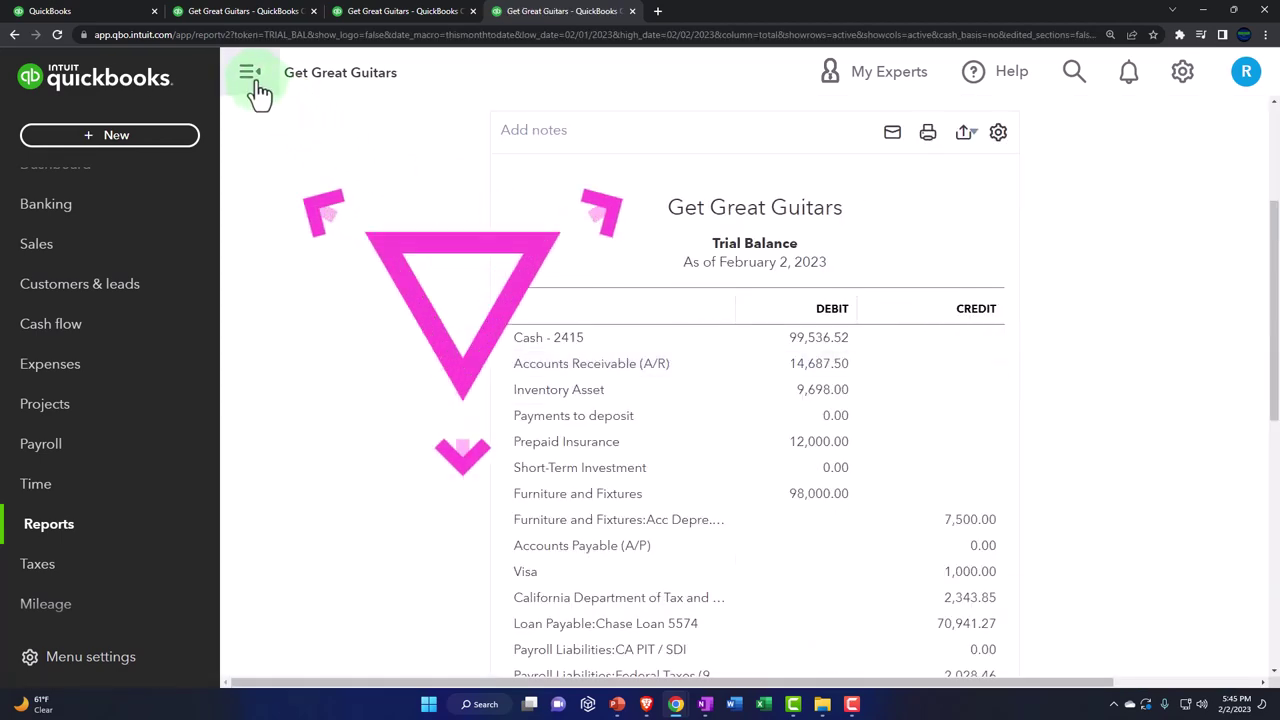
Step: Hide the navigation menu and set the Trial Balance report period to 01/31/2023 through 03/31/2023
click(250, 76)
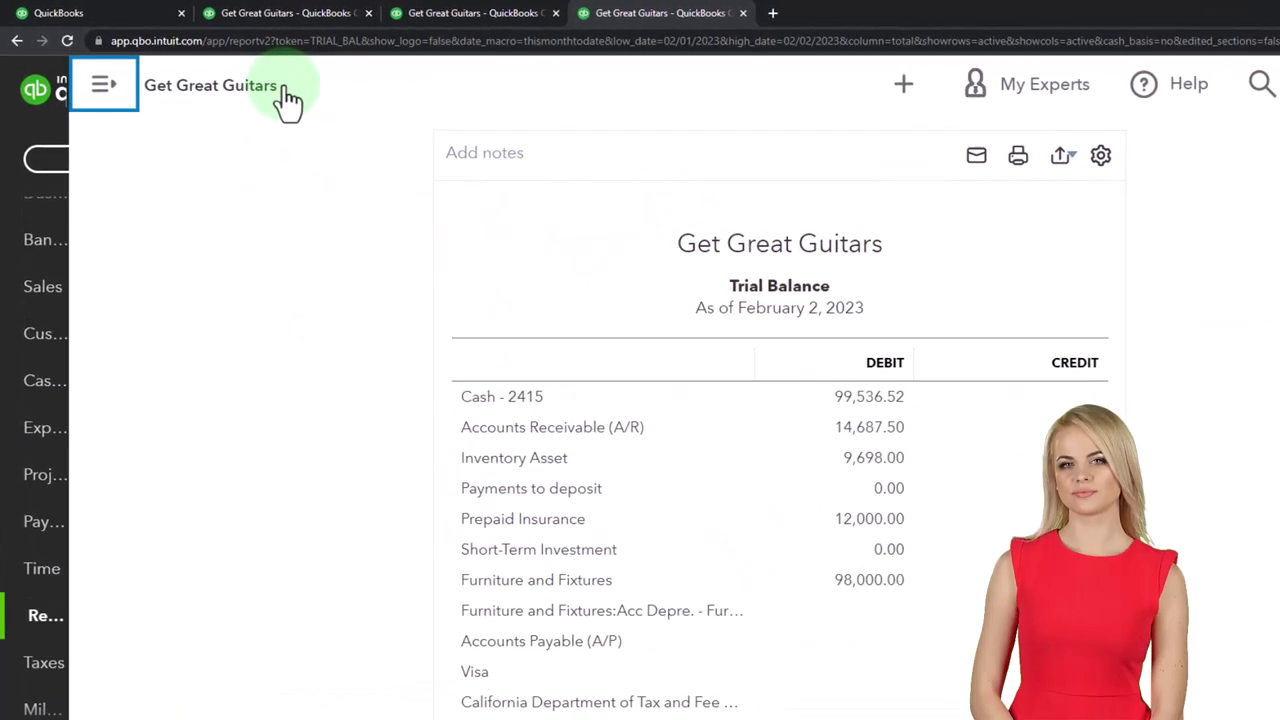
scroll(265, 325, up, 3)
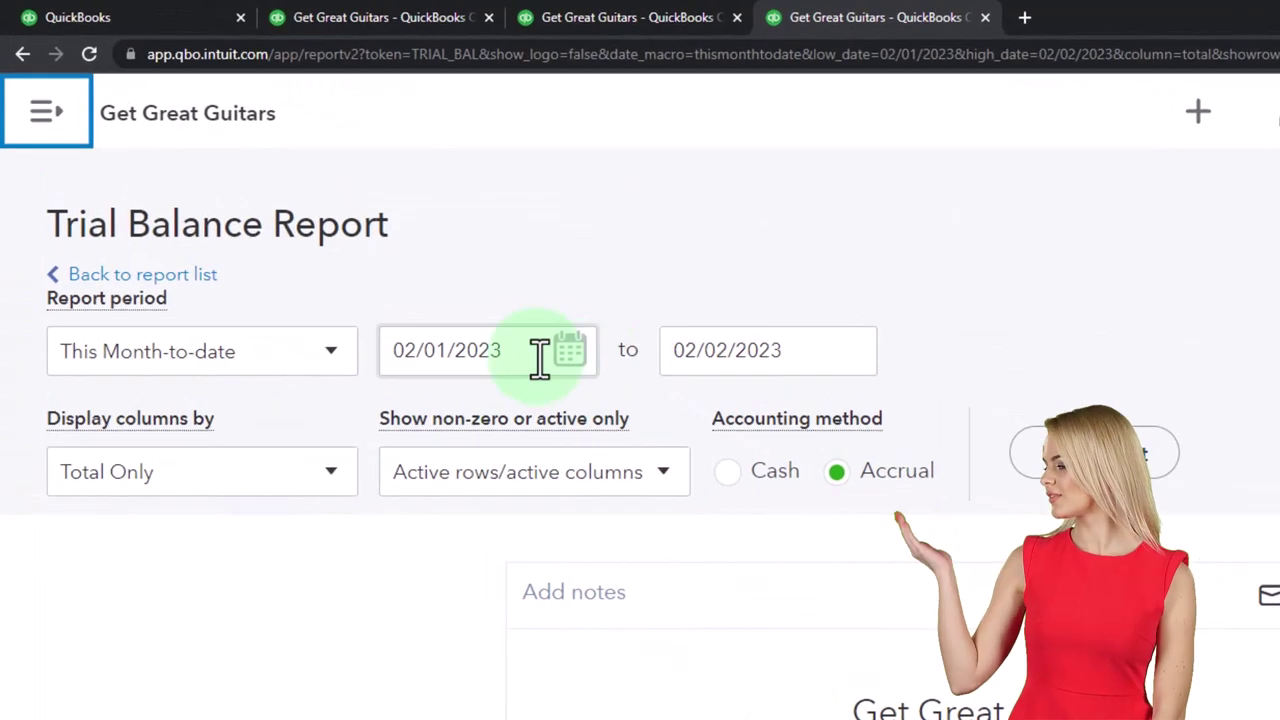
click(540, 358)
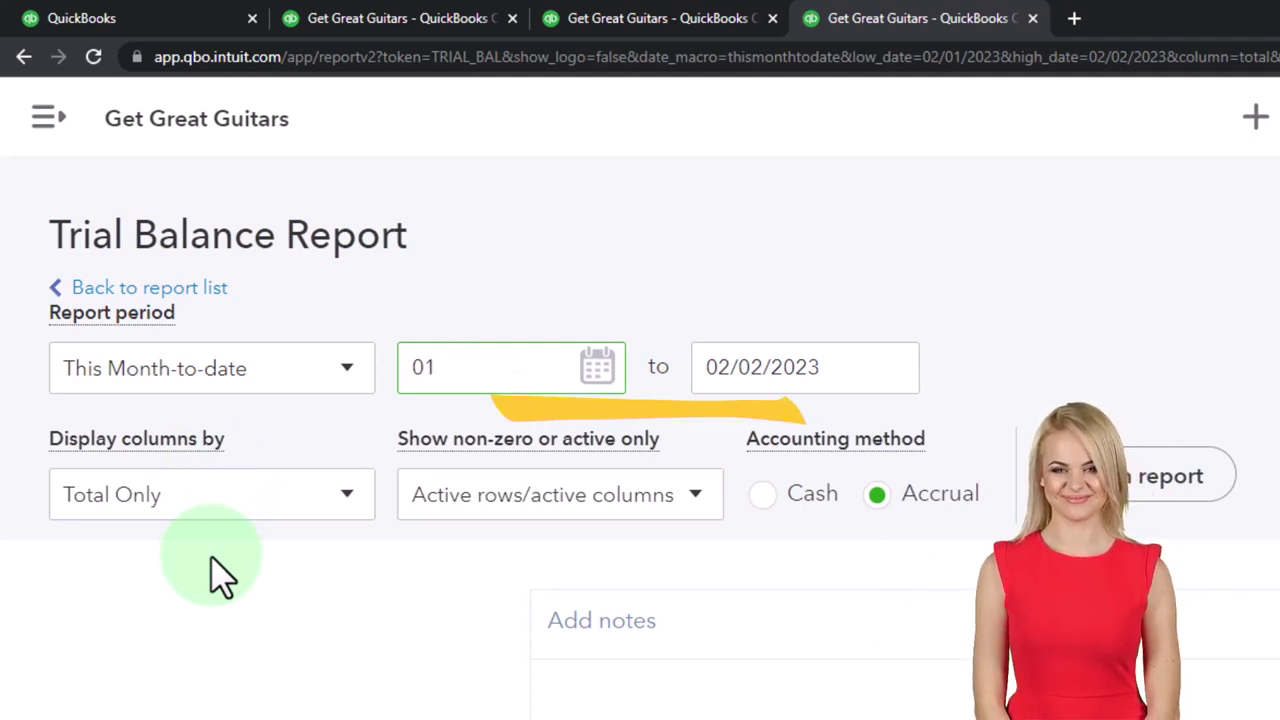
text(013123)
key(Tab)
text(0)
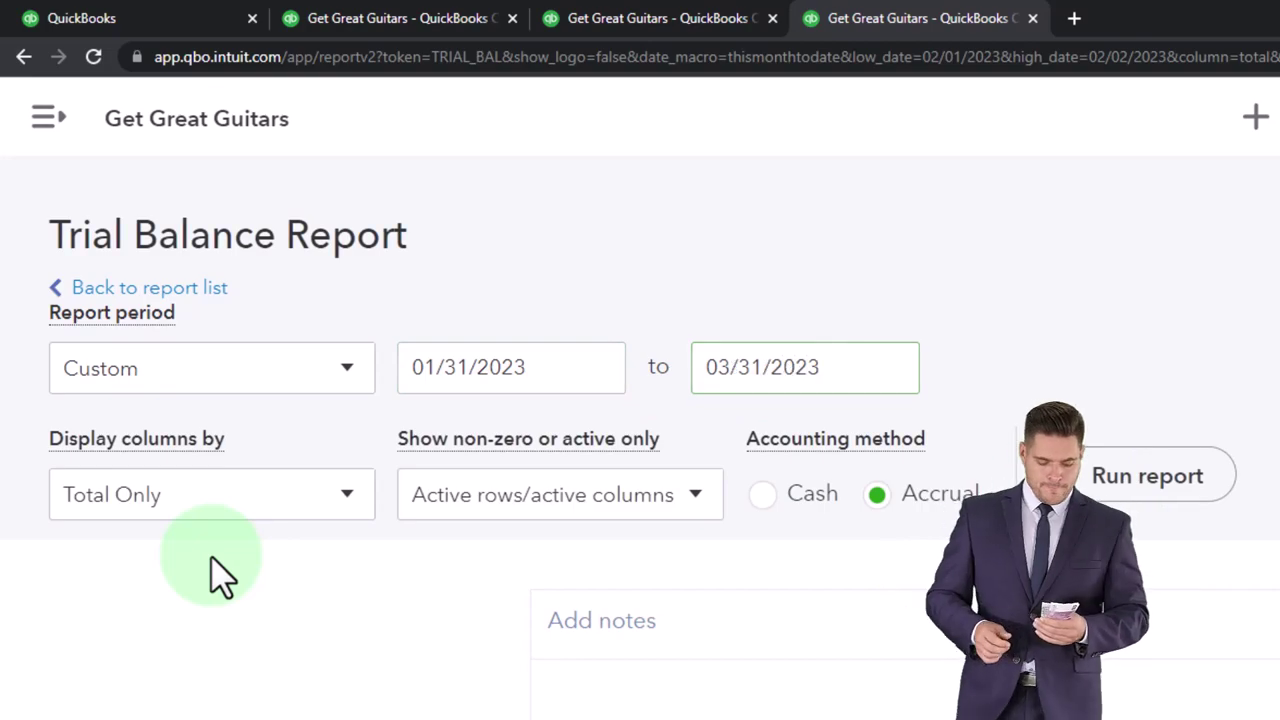
Step: Run the Trial Balance report with its columns displayed by months
click(290, 508)
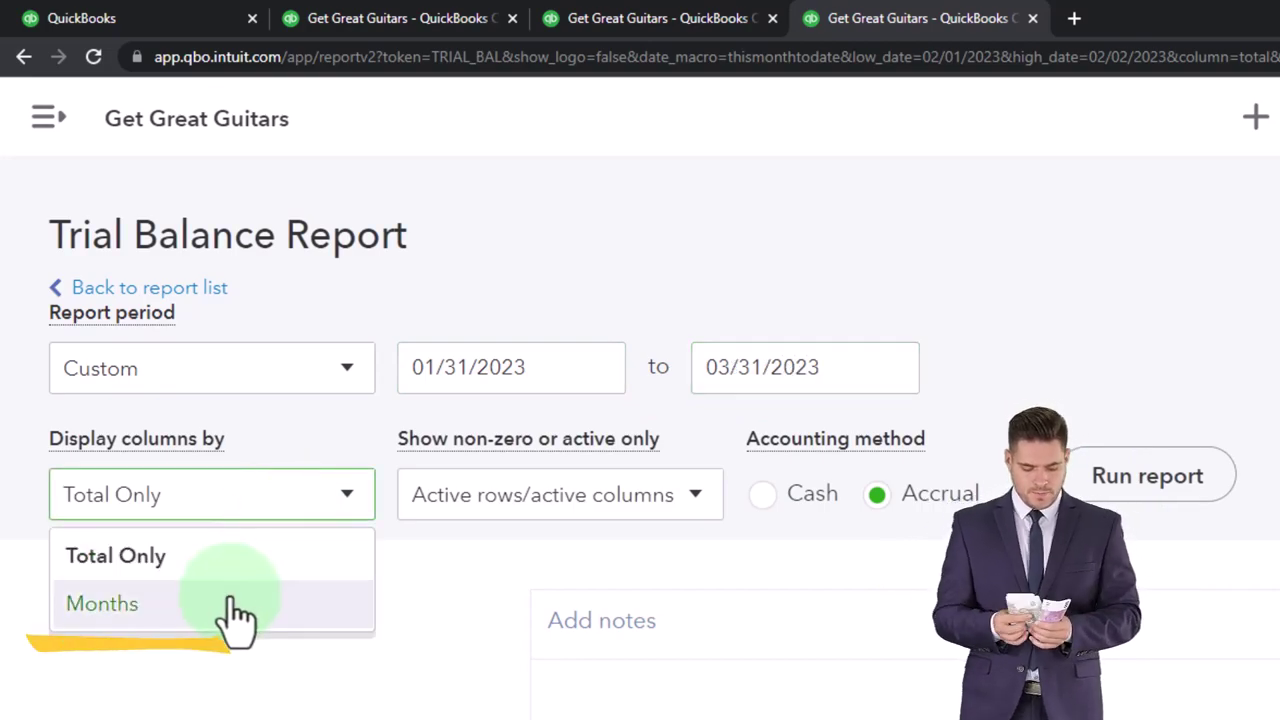
click(236, 605)
click(1110, 478)
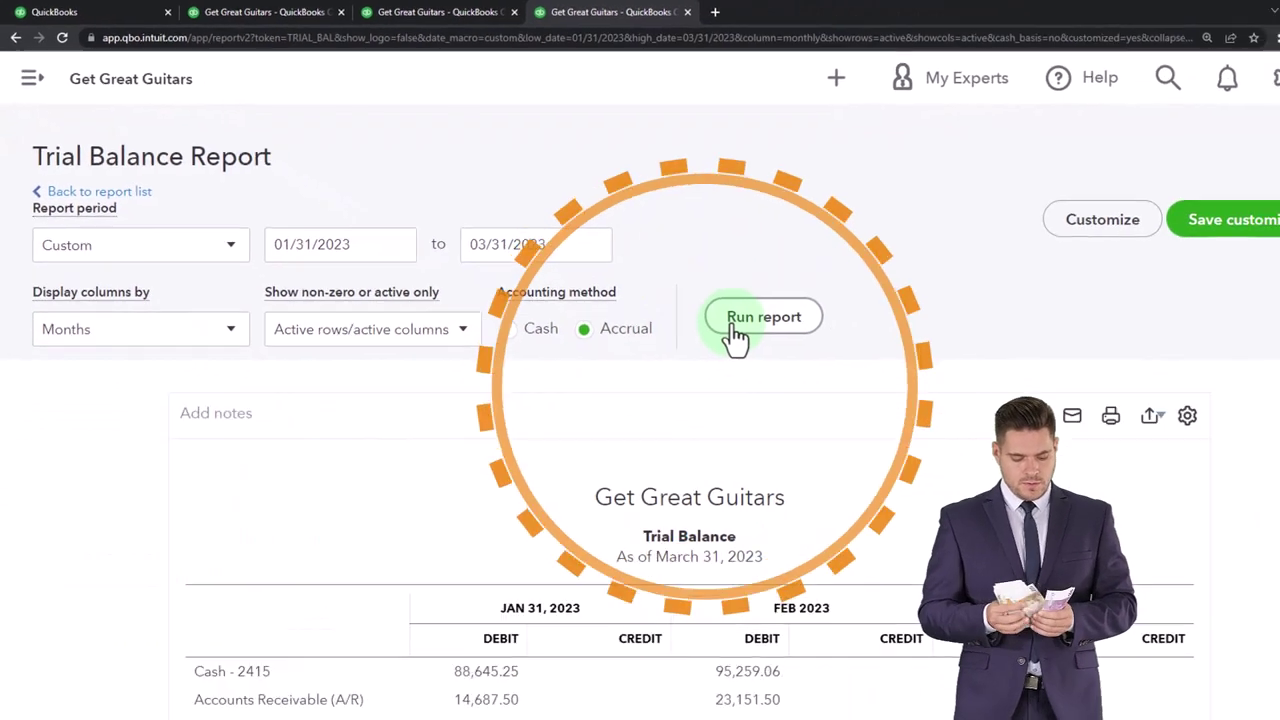
Step: Examine the monthly debit and credit balances of the Trial Balance from the asset accounts down to the totals
scroll(735, 338, down, 2)
key(ctrl+plus)
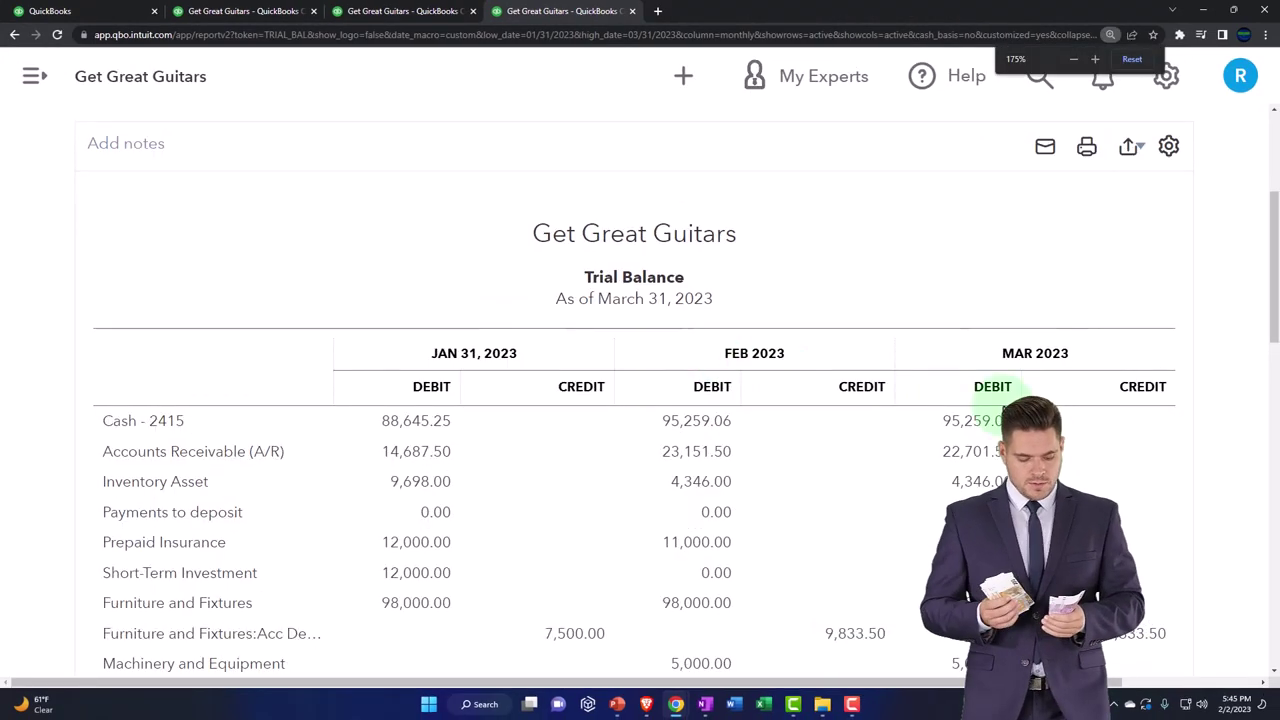
scroll(1000, 410, down, 2)
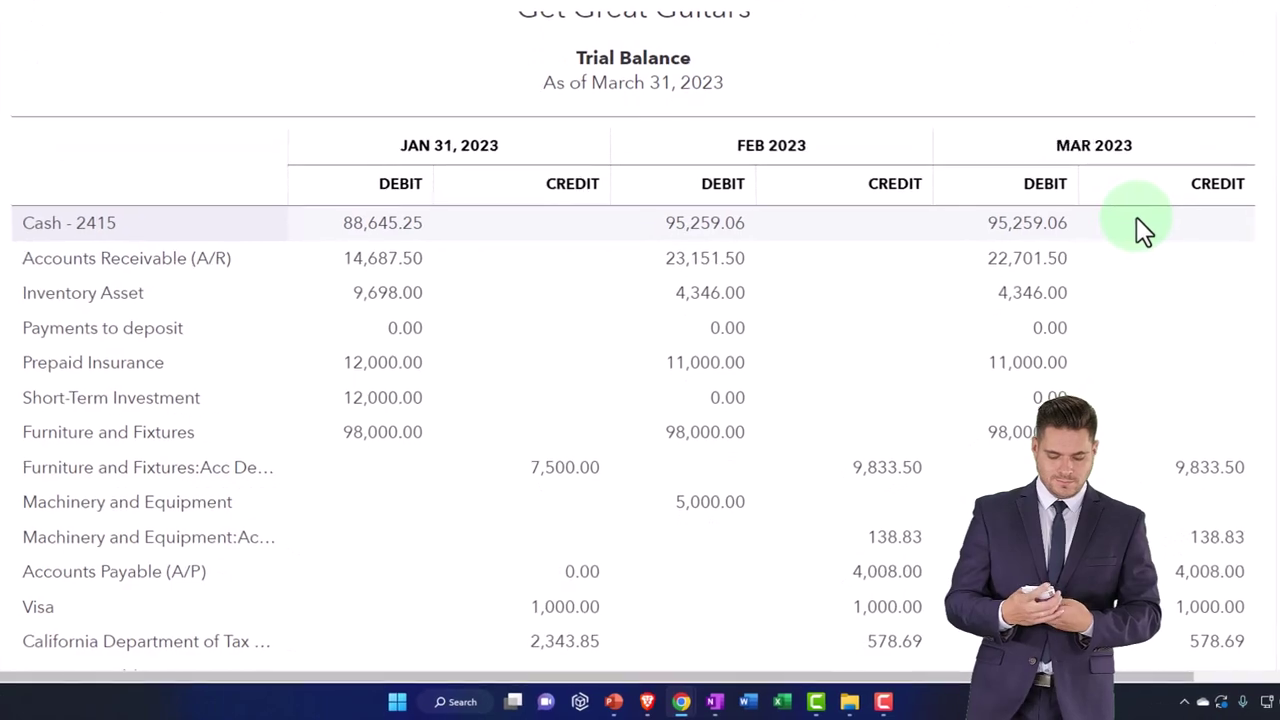
scroll(1145, 228, down, 5)
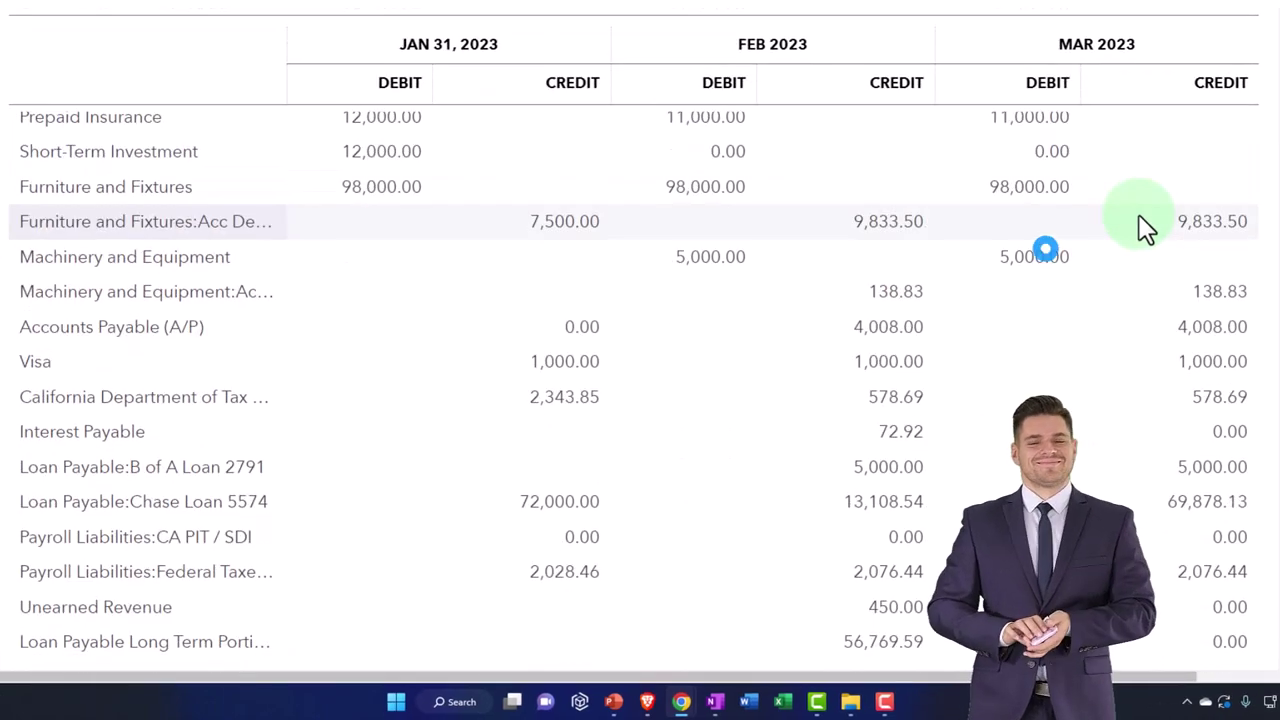
scroll(1266, 271, down, 3)
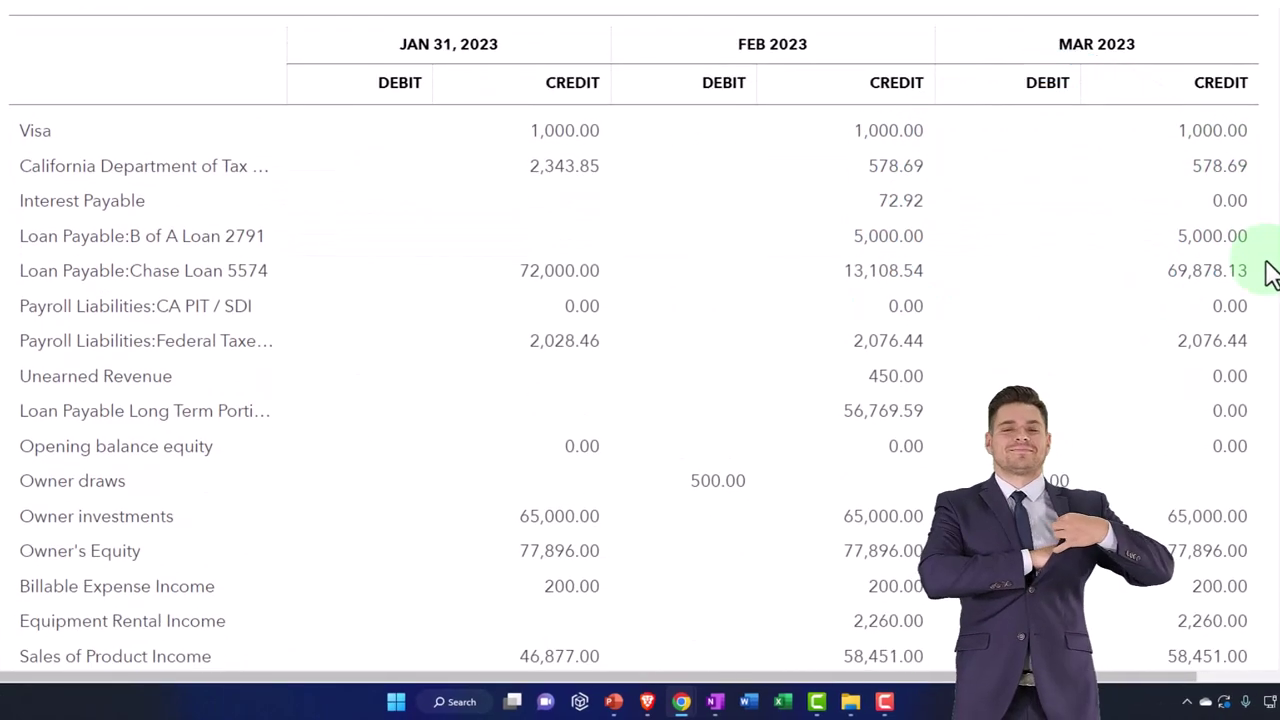
scroll(1258, 285, down, 5)
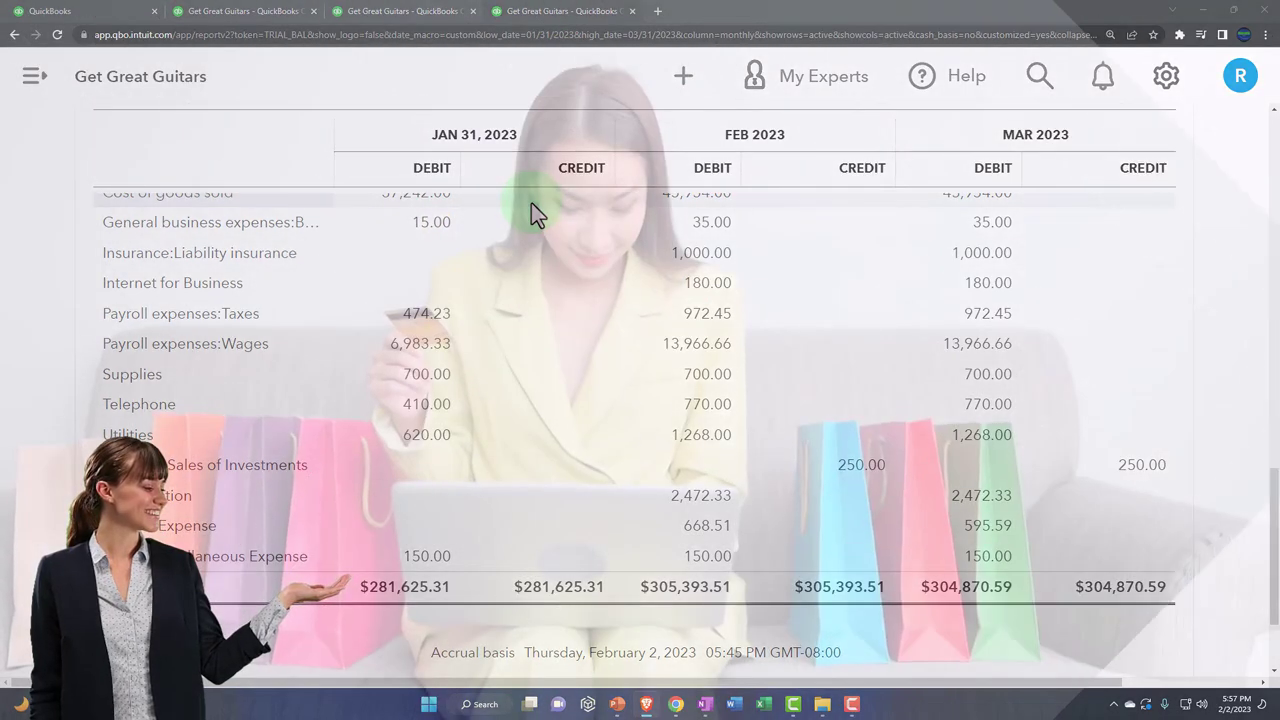
scroll(531, 203, up, 1)
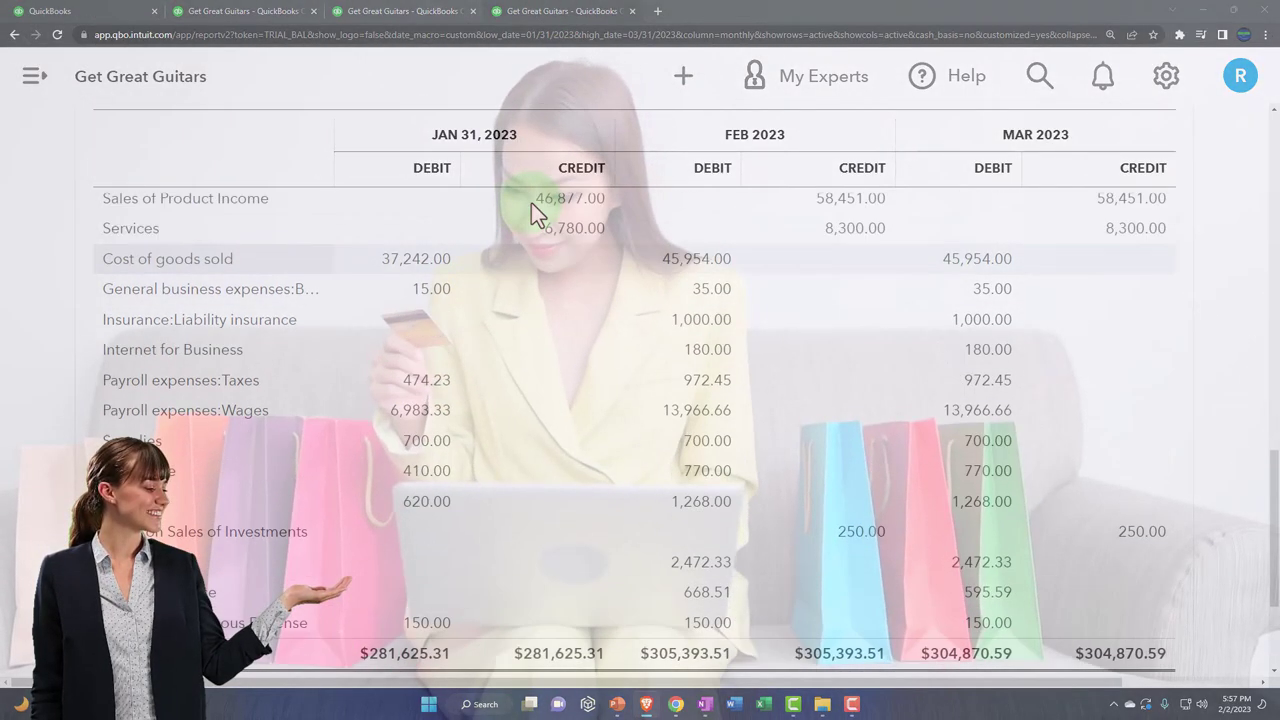
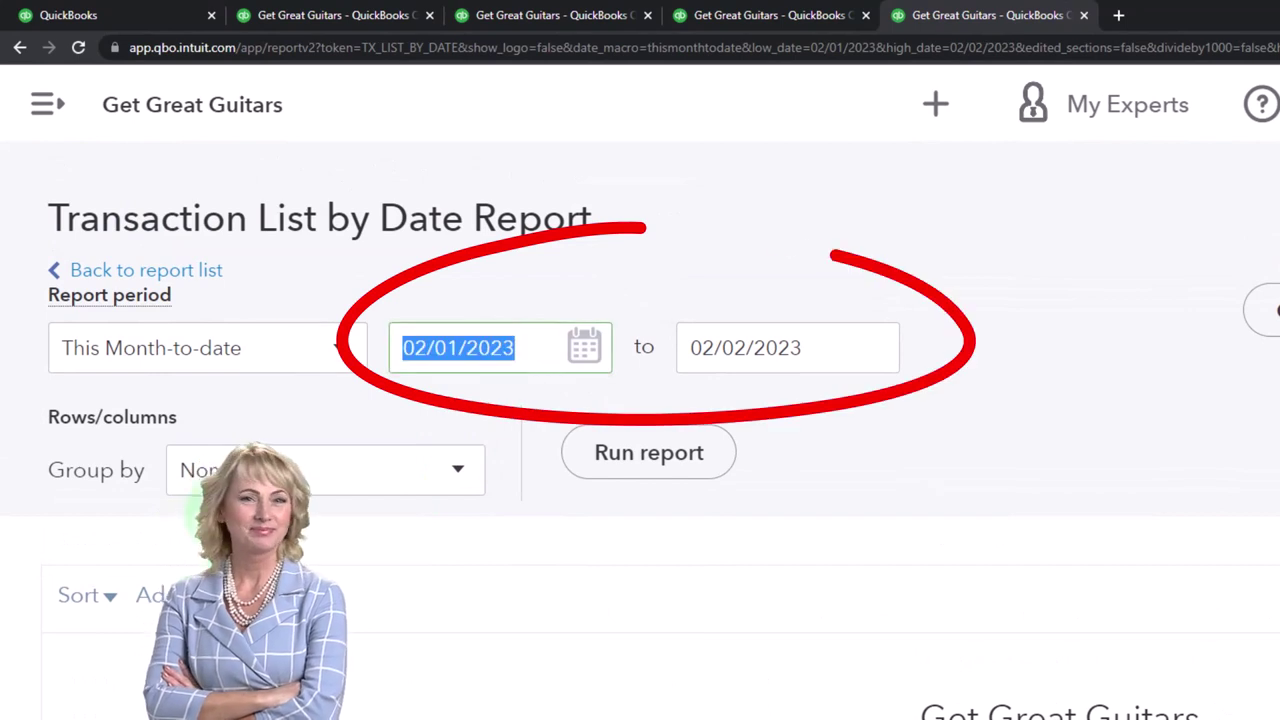
Step: Run the Transaction List by Date report for the period 02/01/2023 through 02/28/2023
text(02)
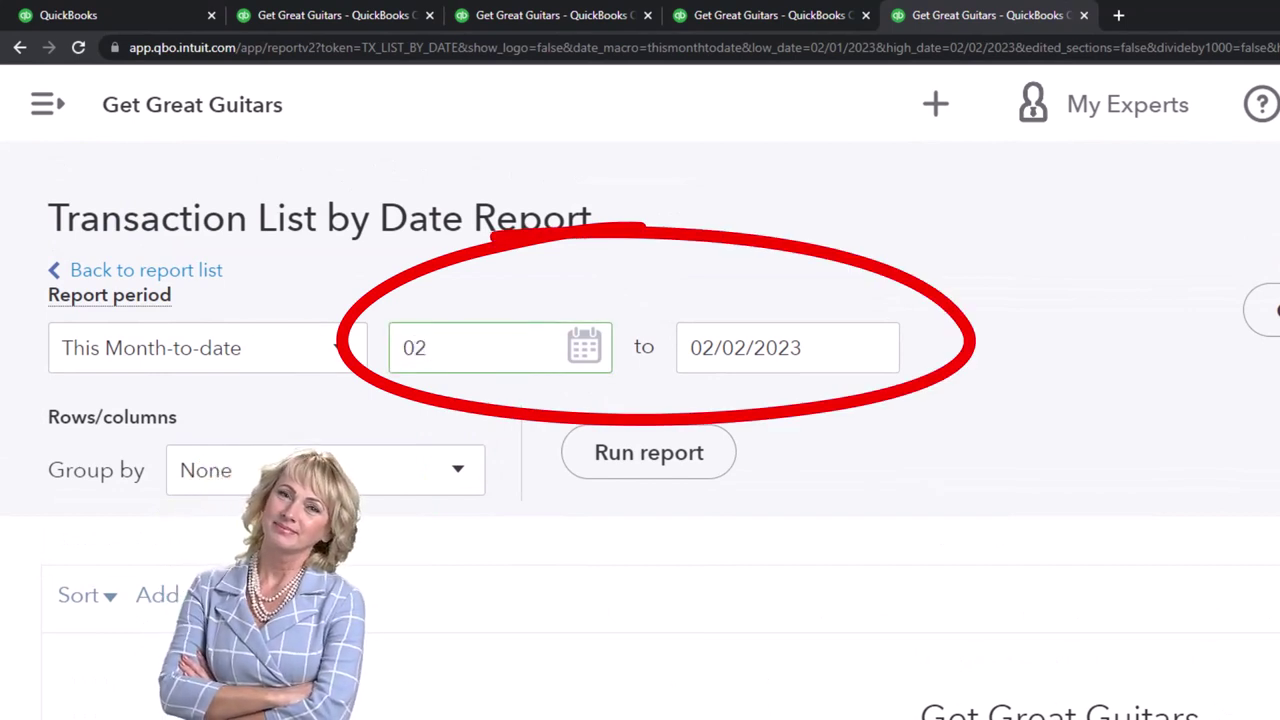
text(/01/2023)
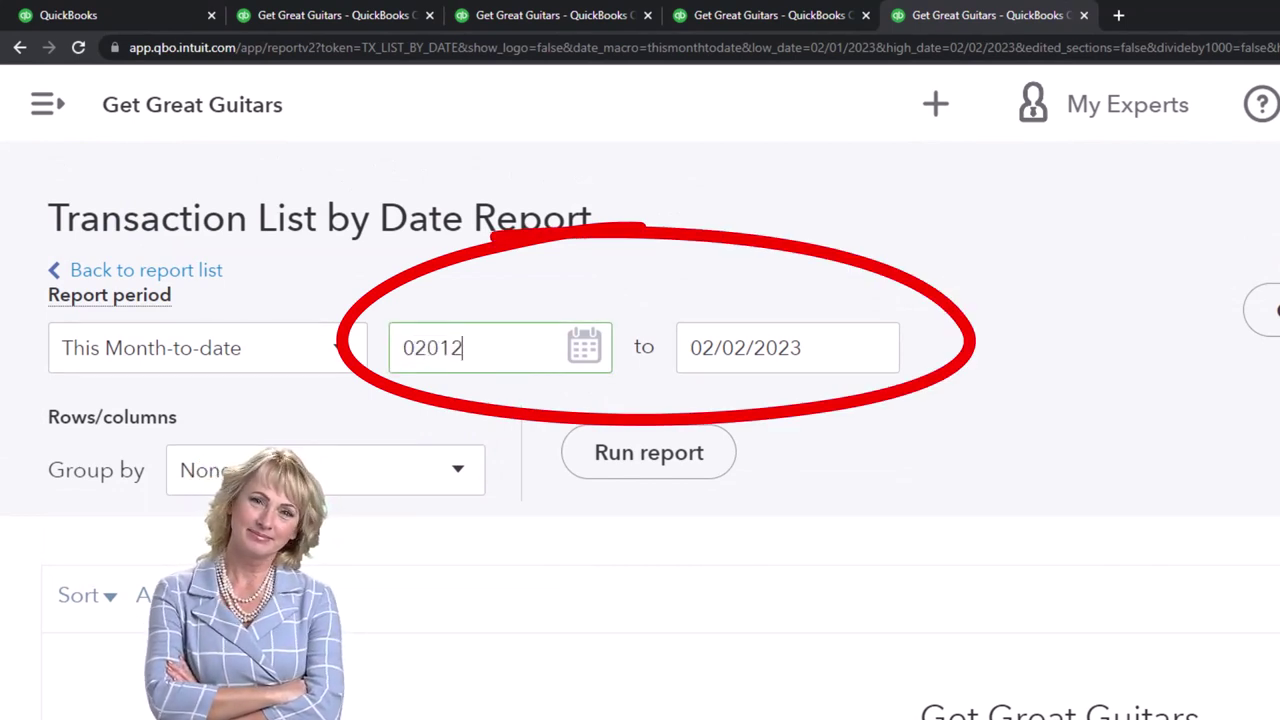
key(Tab)
text(0)
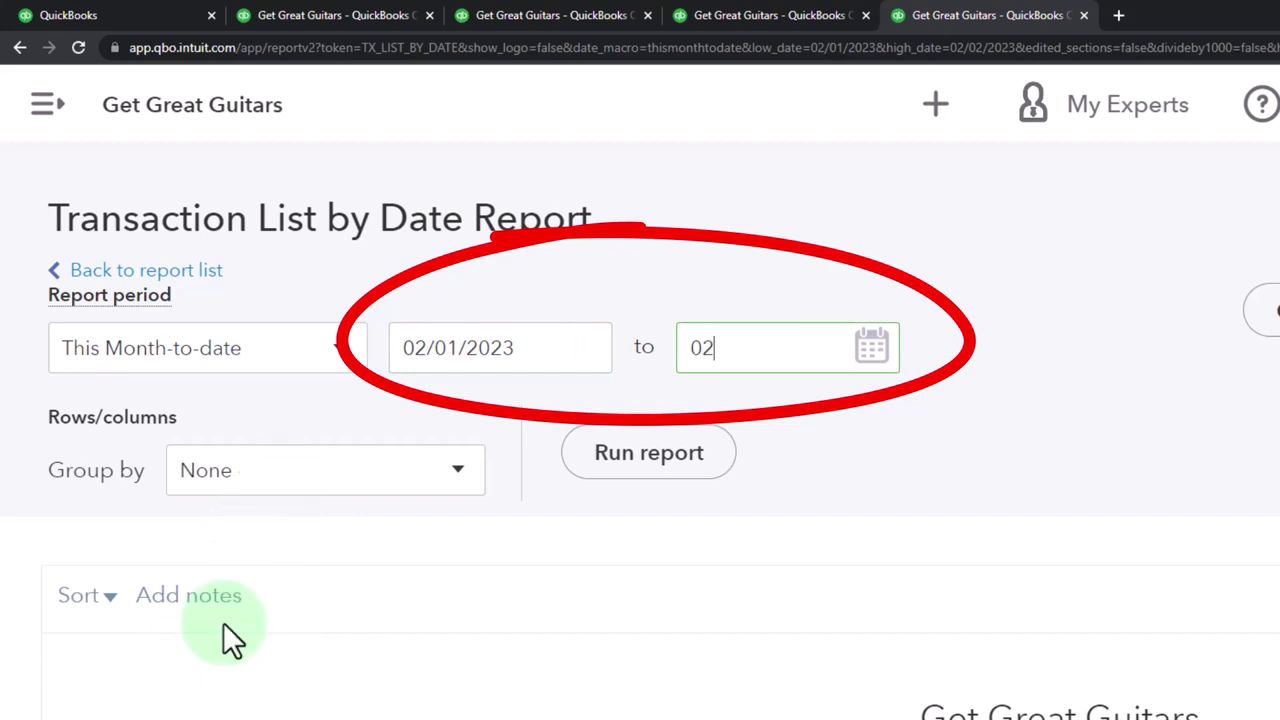
key(Tab)
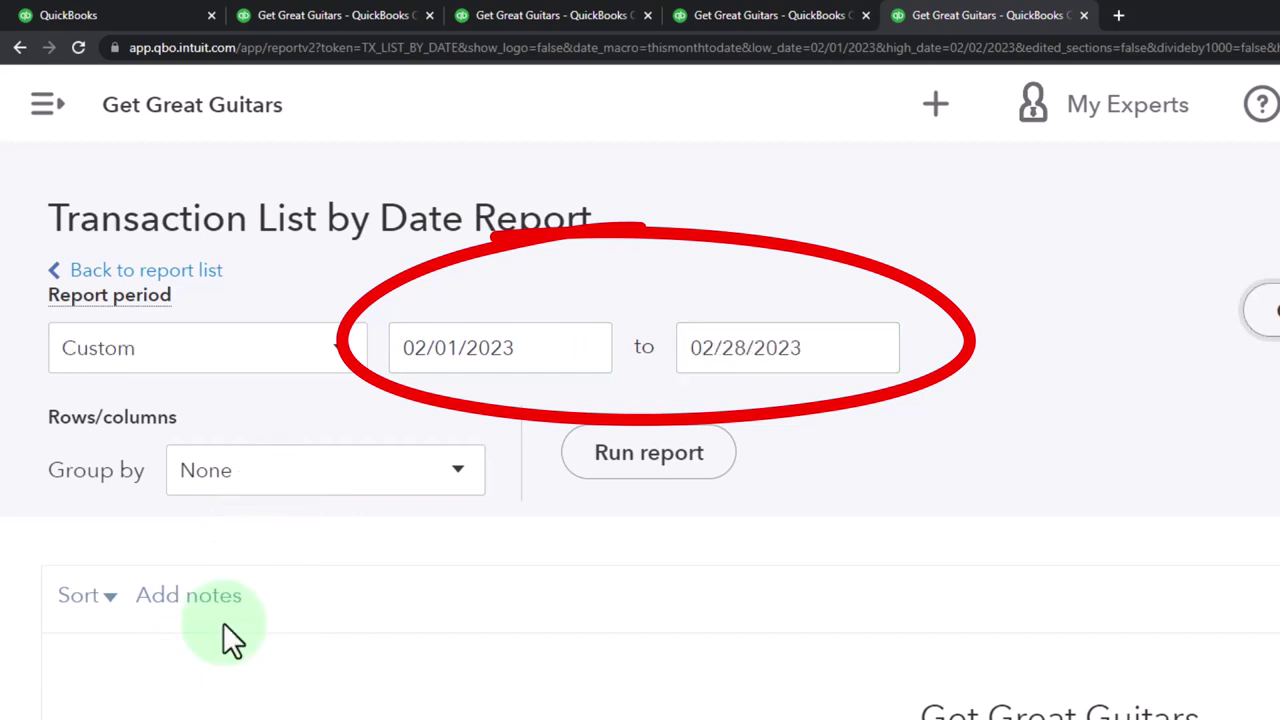
click(649, 452)
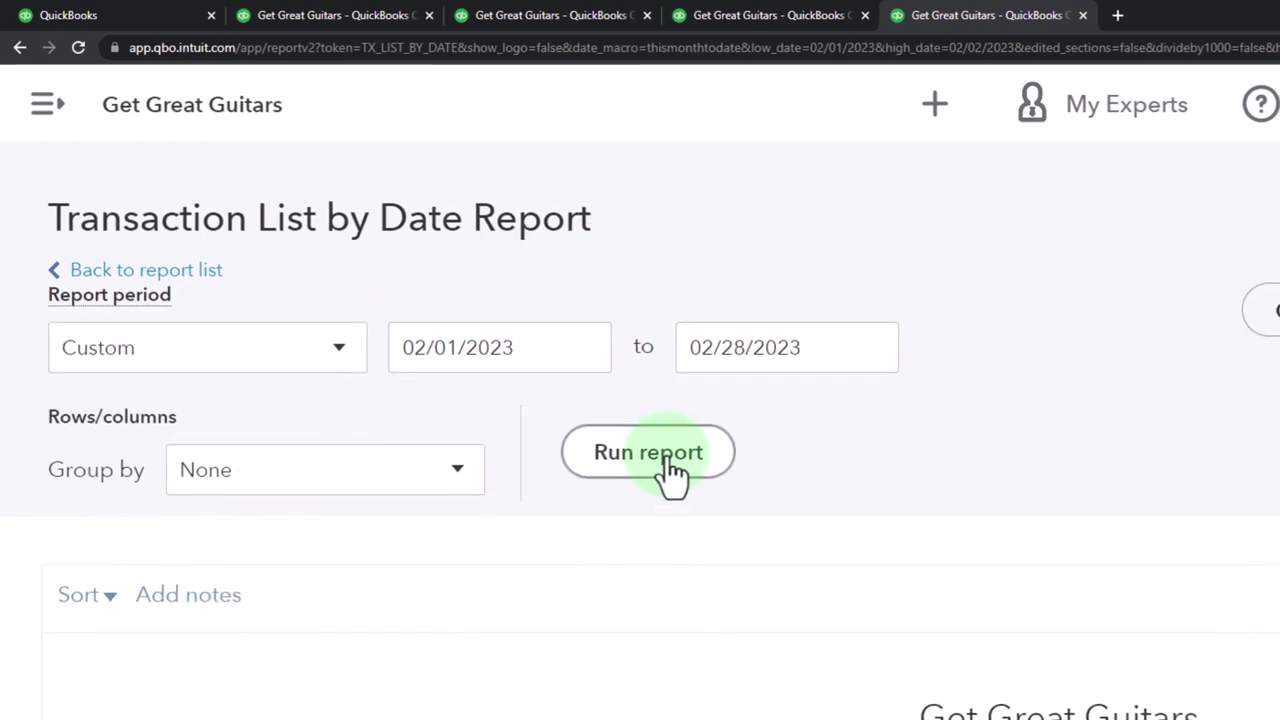
Step: Review the February 2023 transactions in the Transaction List by Date report, including their accounts, splits and amounts
scroll(534, 380, down, 3)
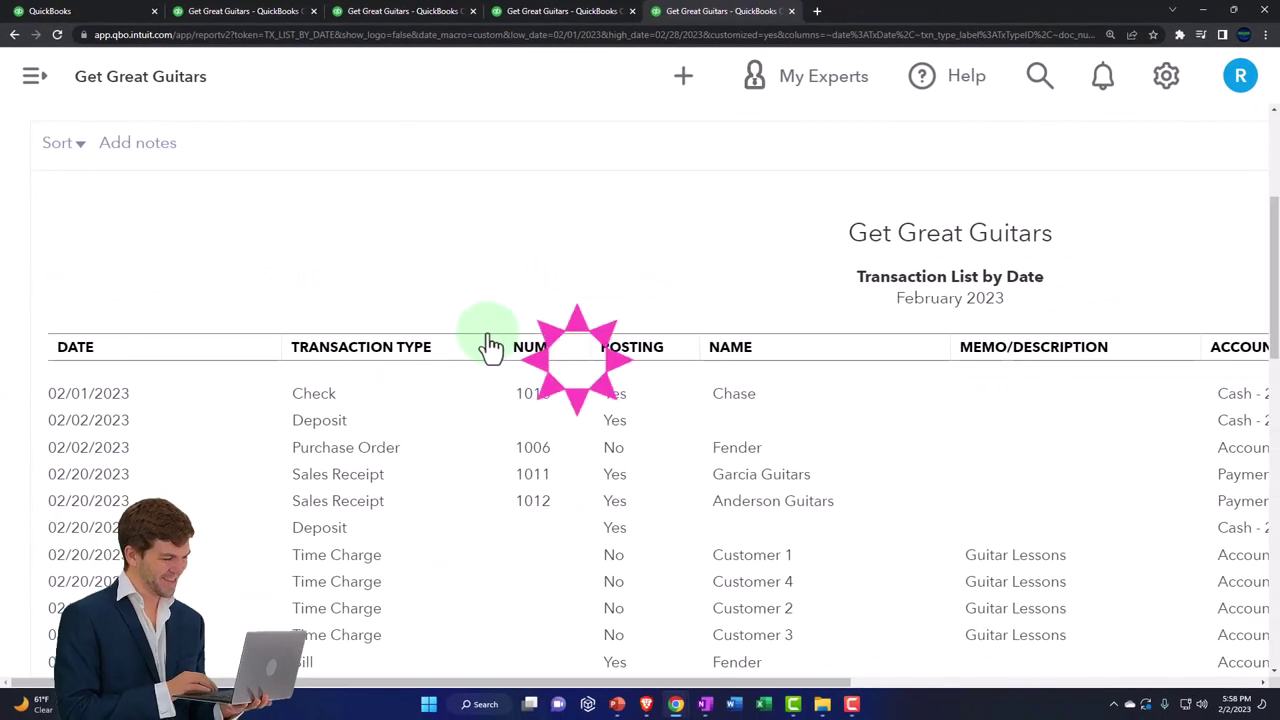
key(ctrl+minus)
key(ctrl+minus)
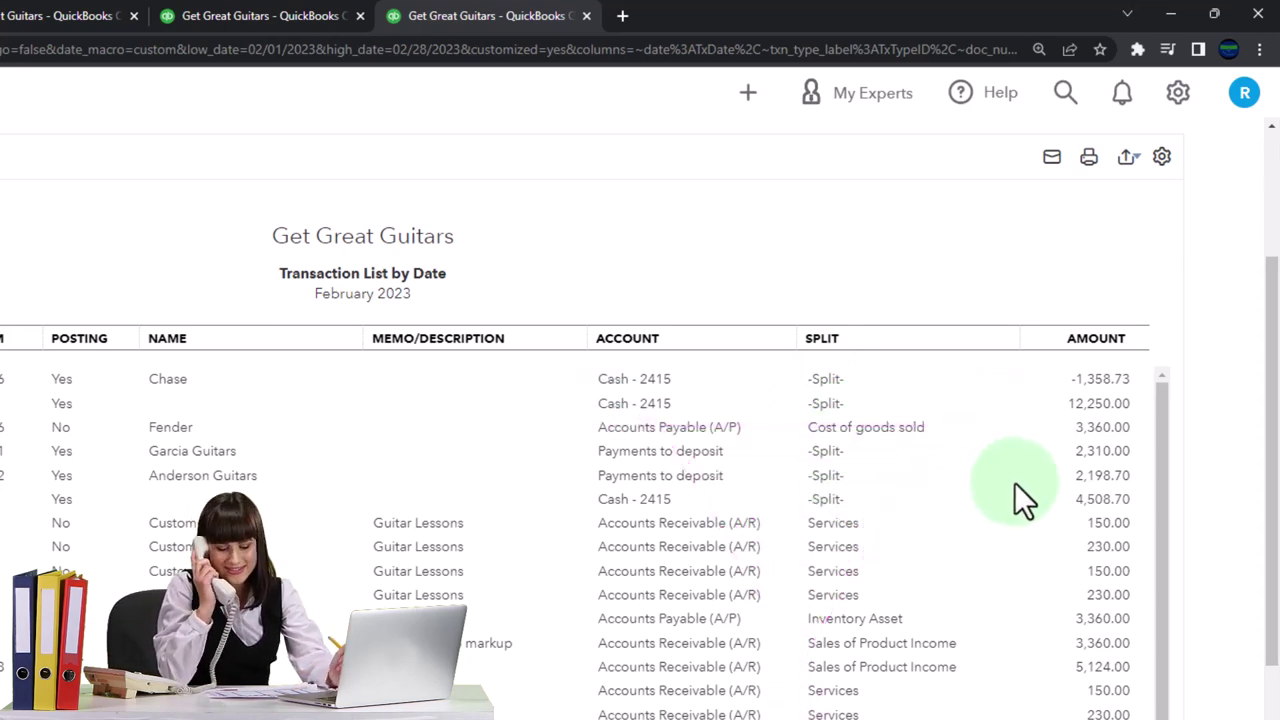
scroll(1014, 482, down, 1)
scroll(1014, 482, down, 2)
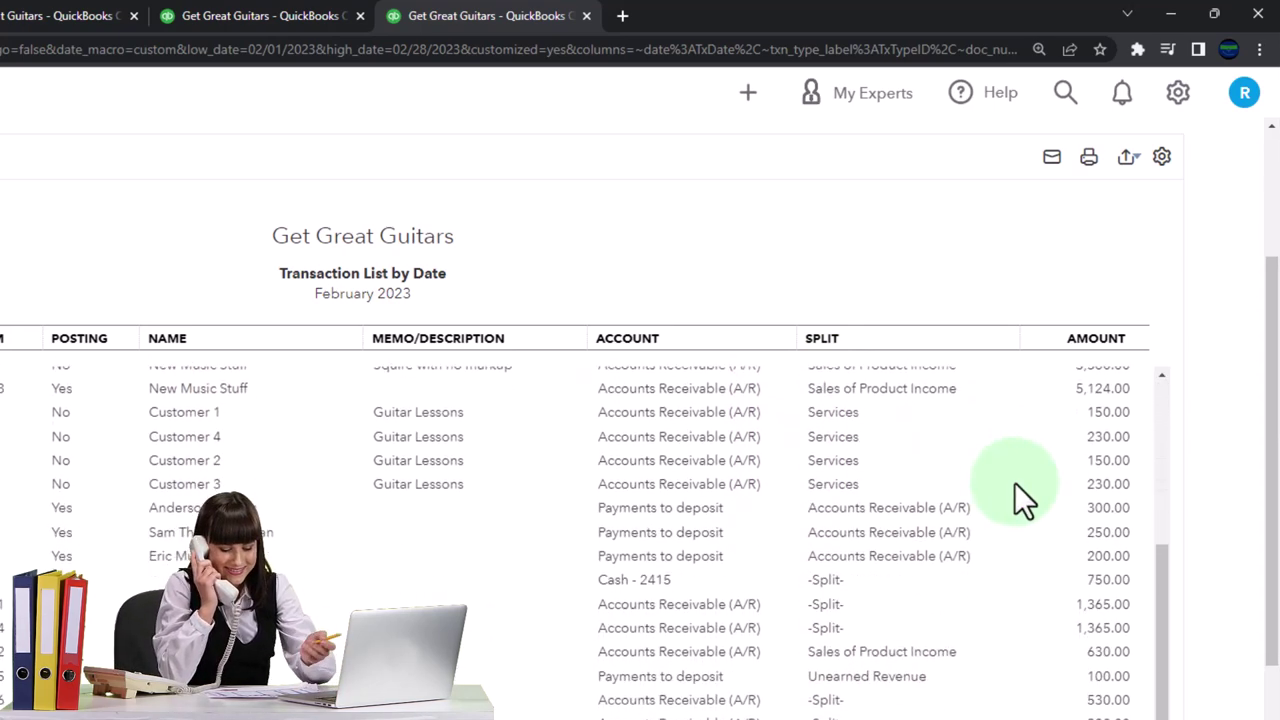
scroll(1014, 482, down, 3)
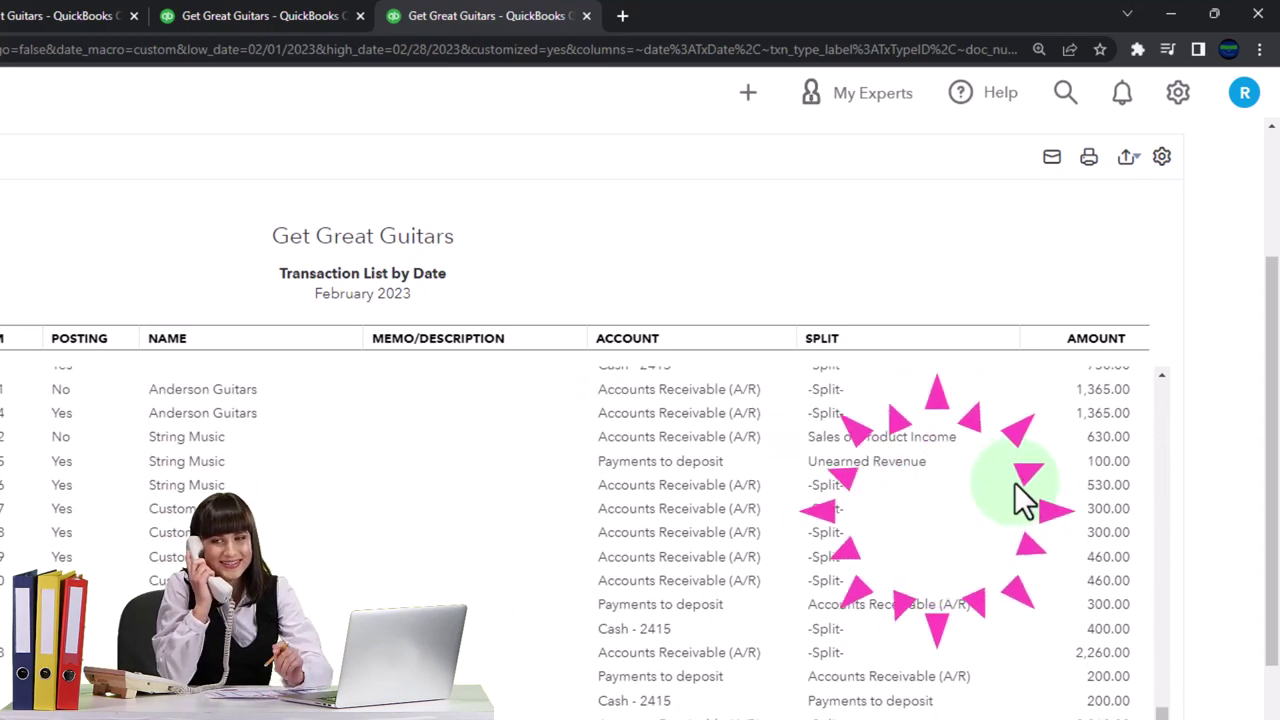
Step: Examine the remaining February 2023 transactions in the Transaction List by Date report through its last entries
scroll(999, 524, down, 5)
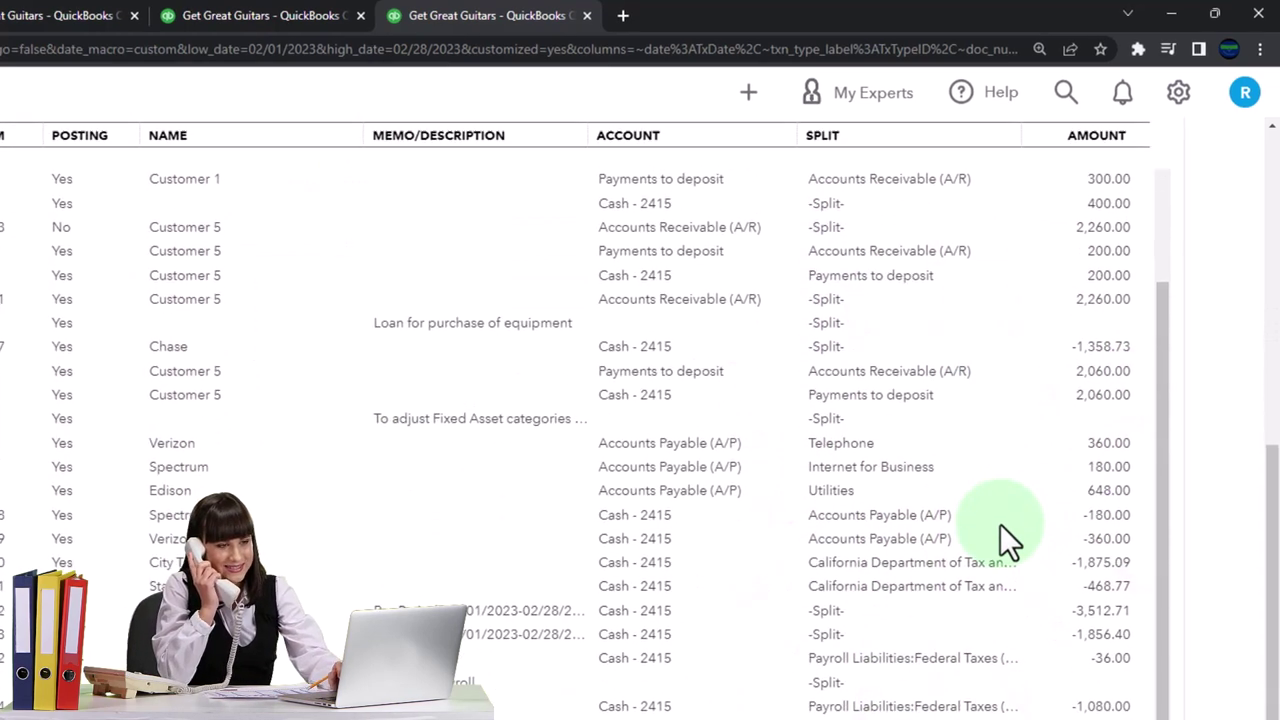
scroll(1000, 524, down, 3)
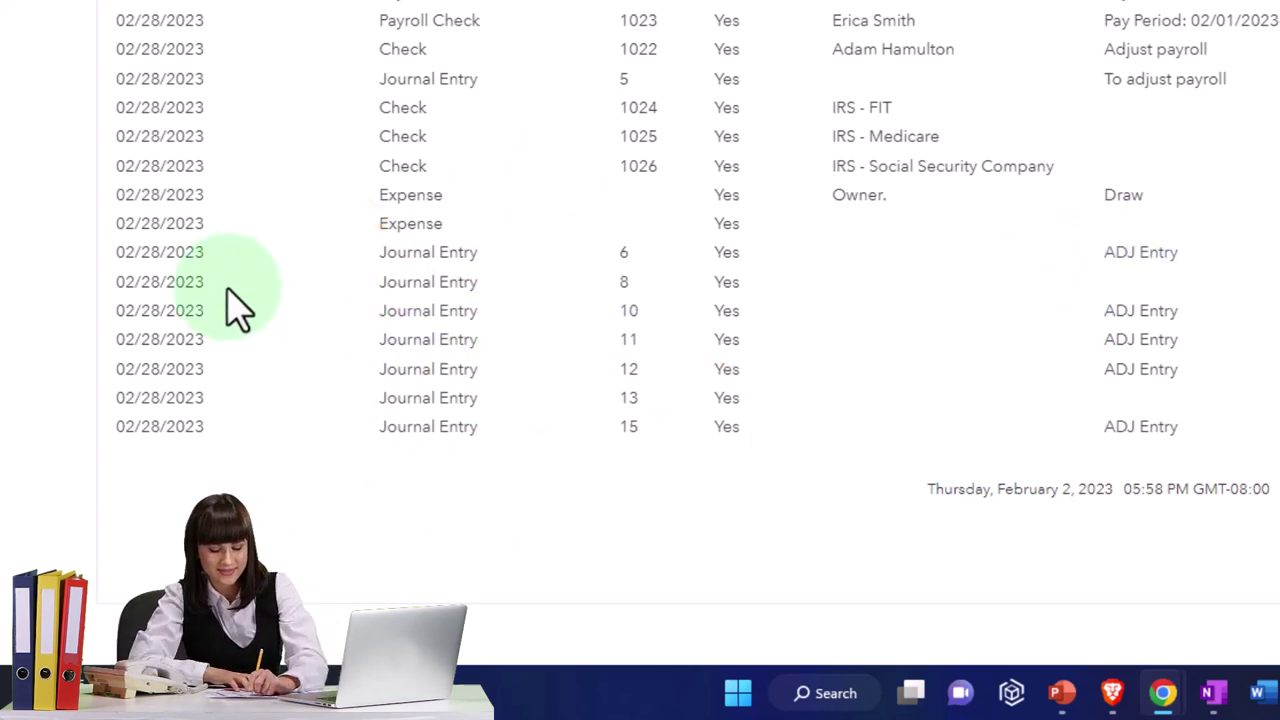
scroll(550, 408, up, 15)
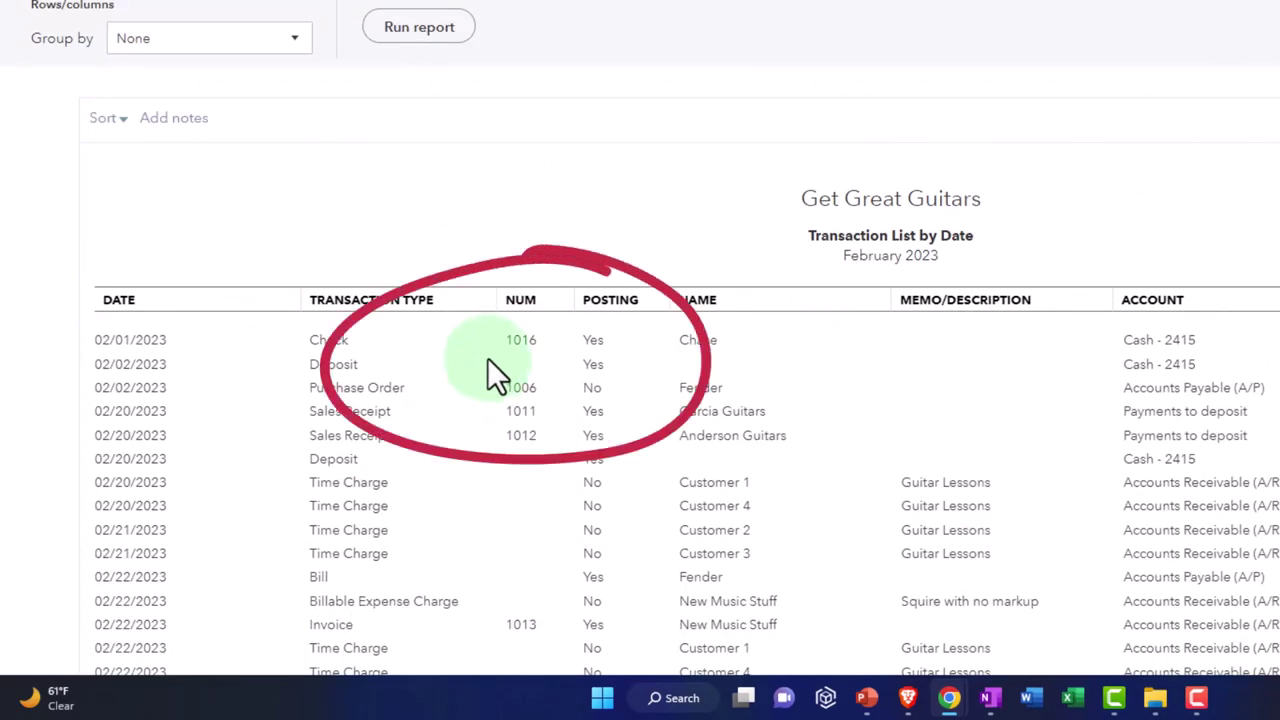
Step: Customize the Transaction List by Date report to filter Transaction Type to Journal Entry, and run it
click(1046, 195)
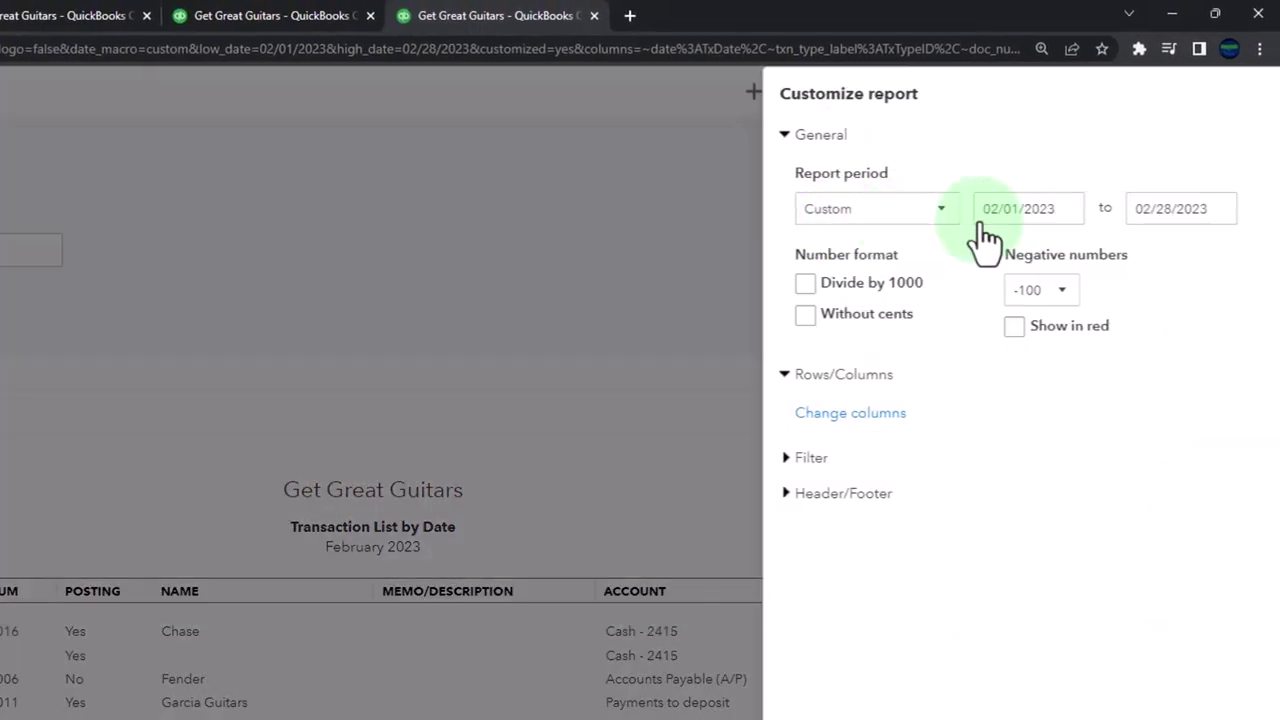
click(735, 465)
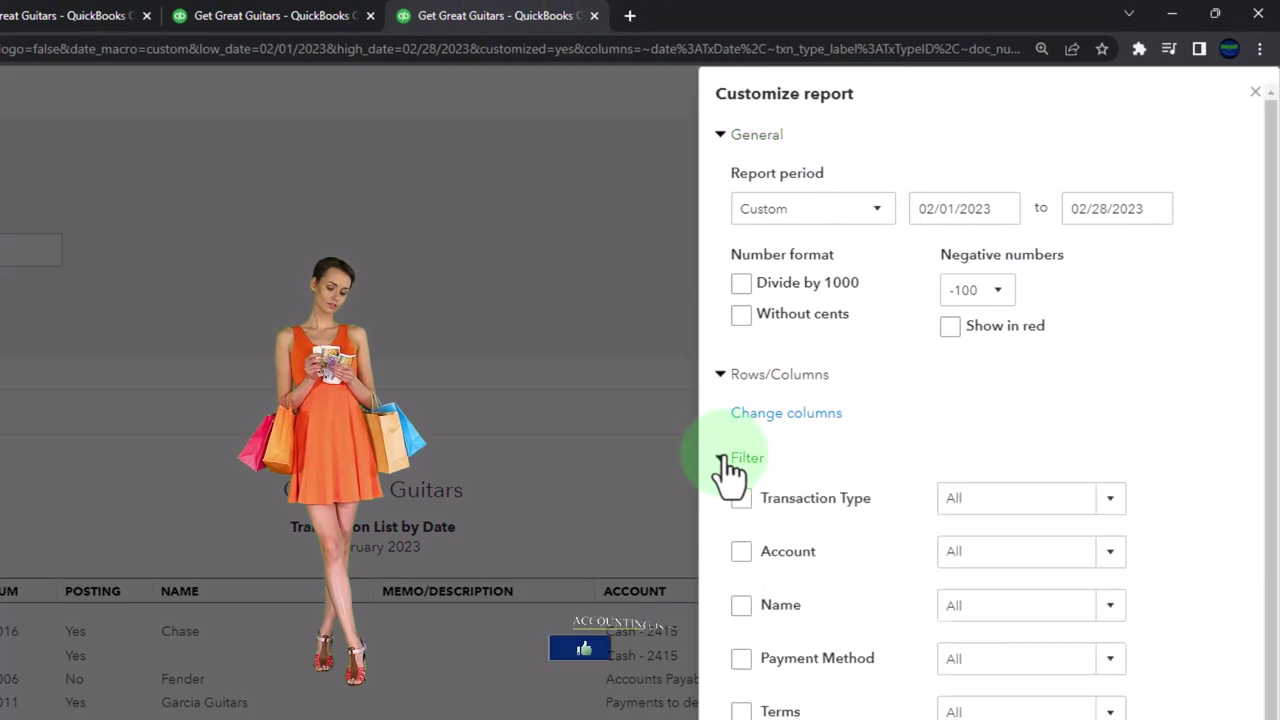
click(741, 498)
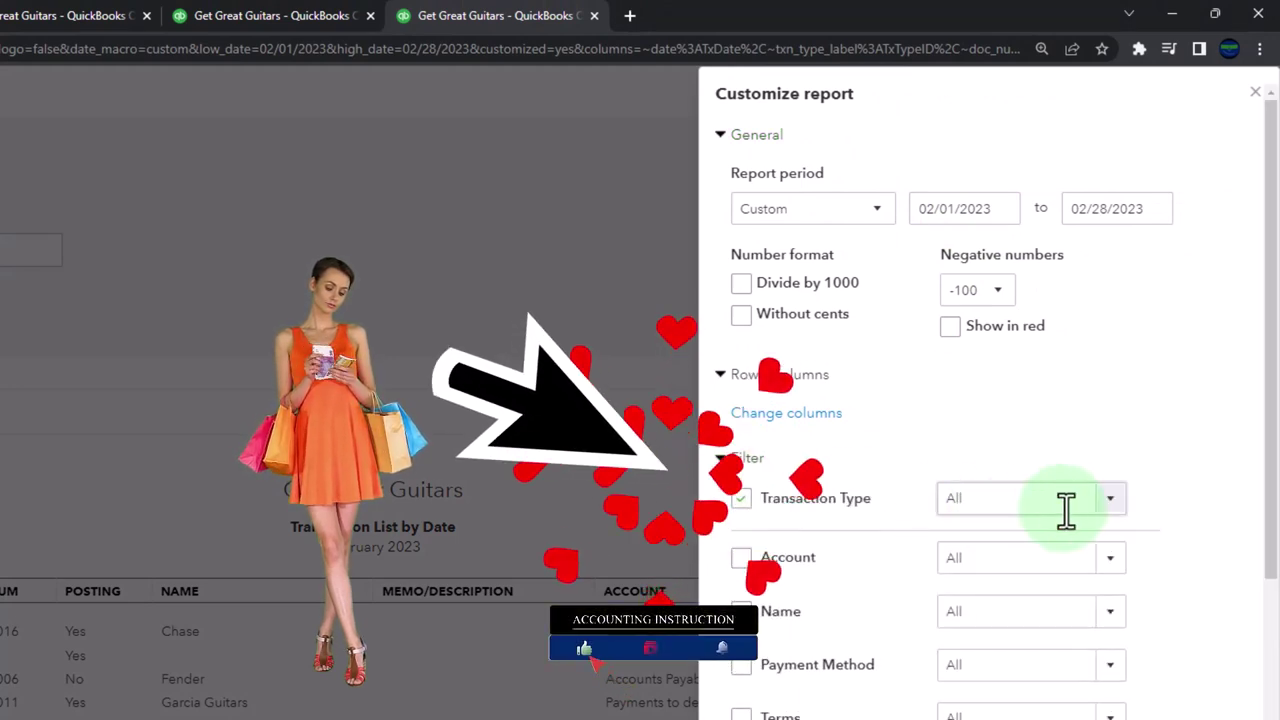
click(1112, 505)
scroll(1100, 606, down, 2)
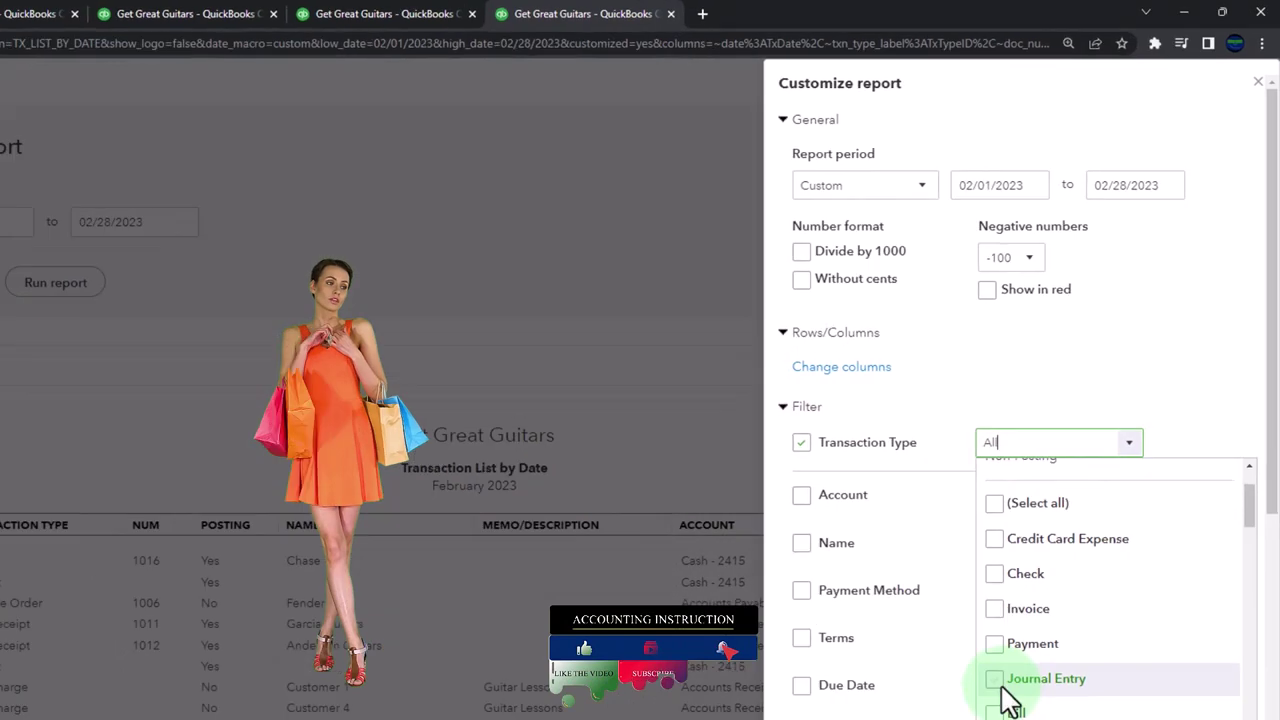
click(1000, 682)
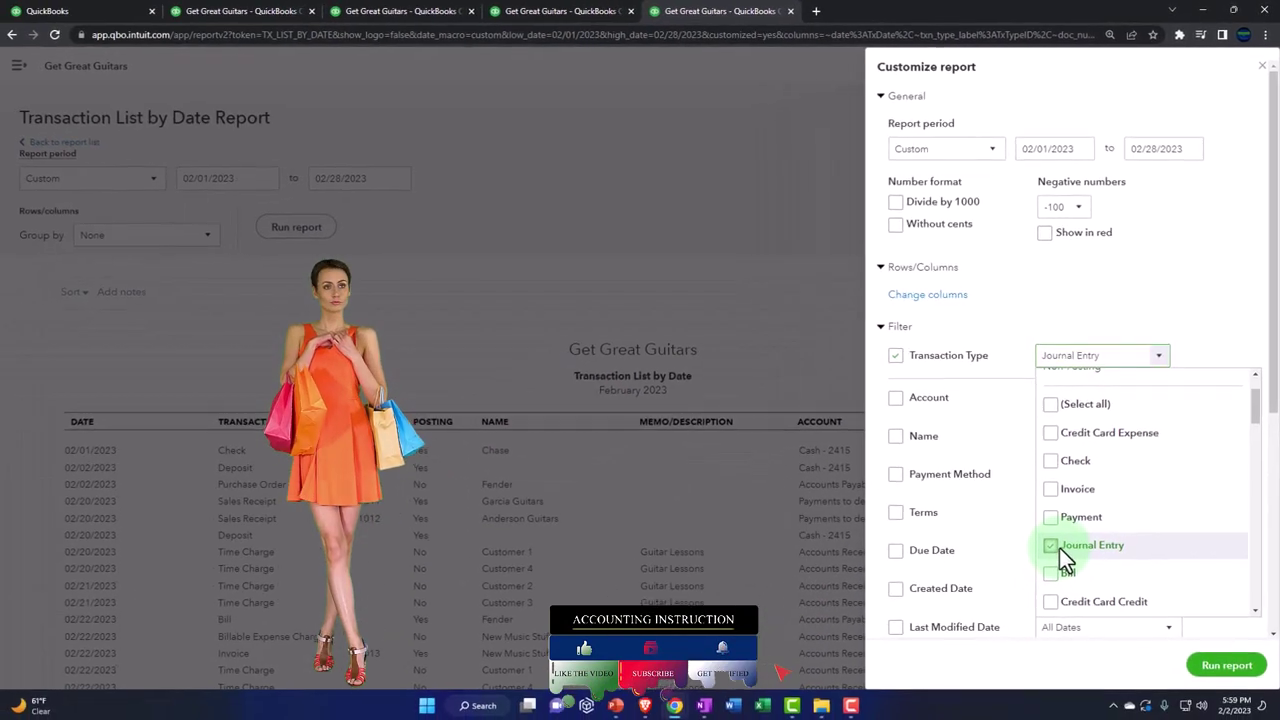
click(1224, 666)
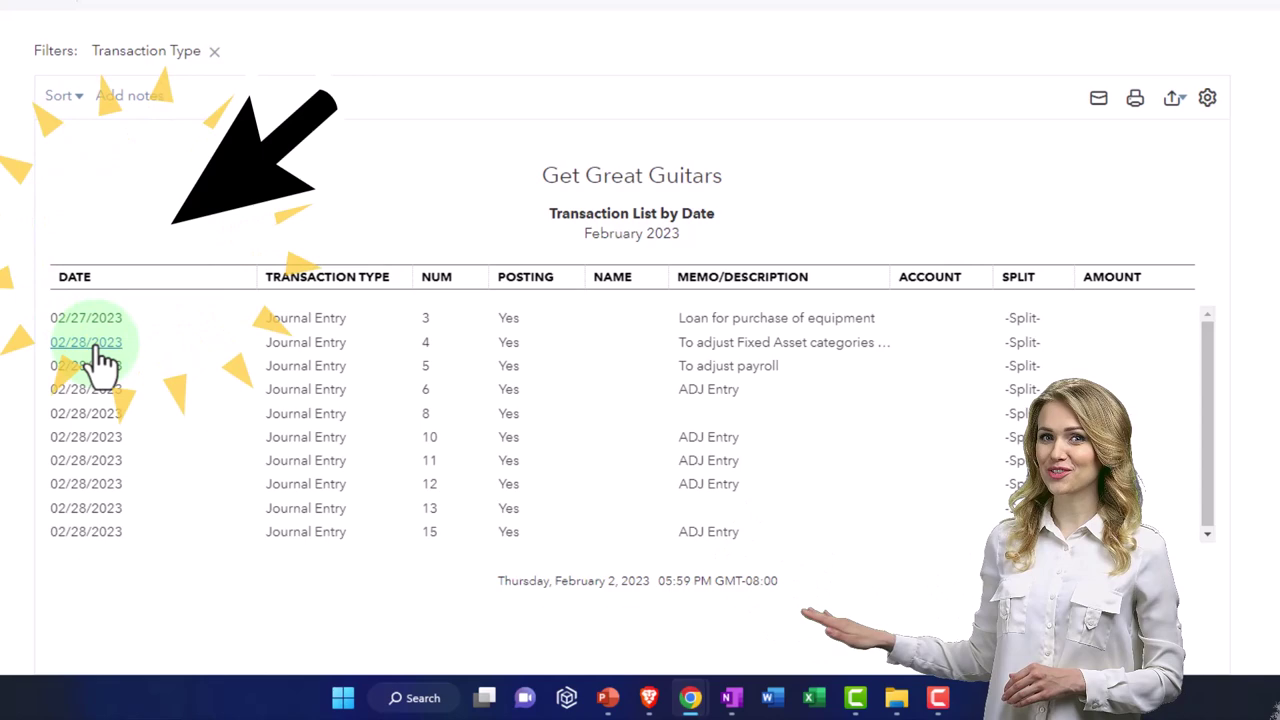
Step: Set the filtered report's start date to 02/28/2023 and run it again
click(206, 26)
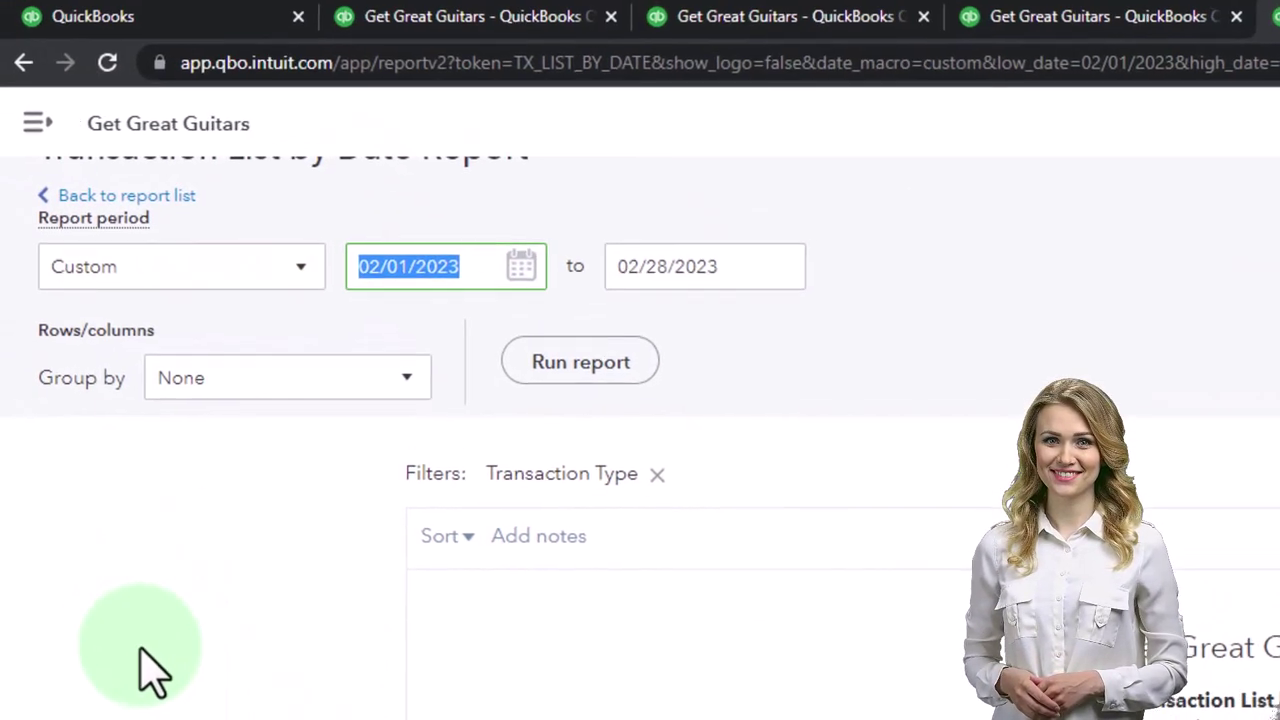
text(02/28/2023)
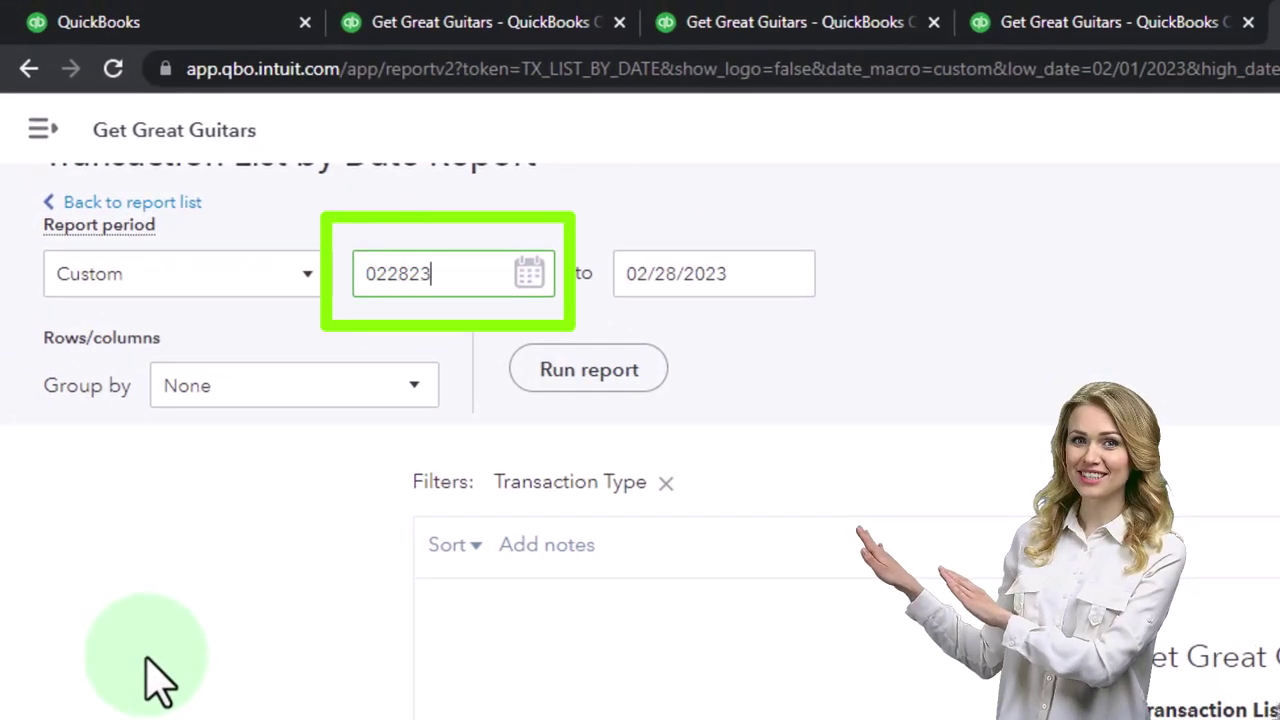
key(Tab)
click(590, 392)
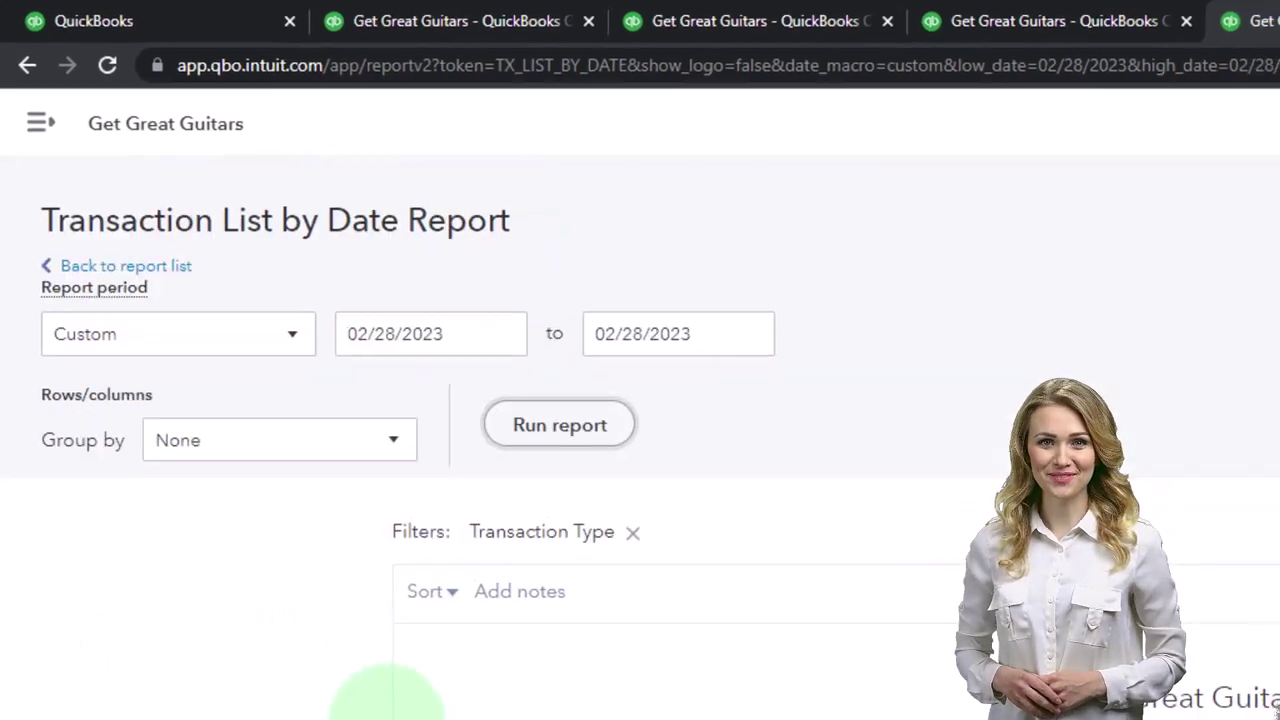
scroll(126, 421, down, 2)
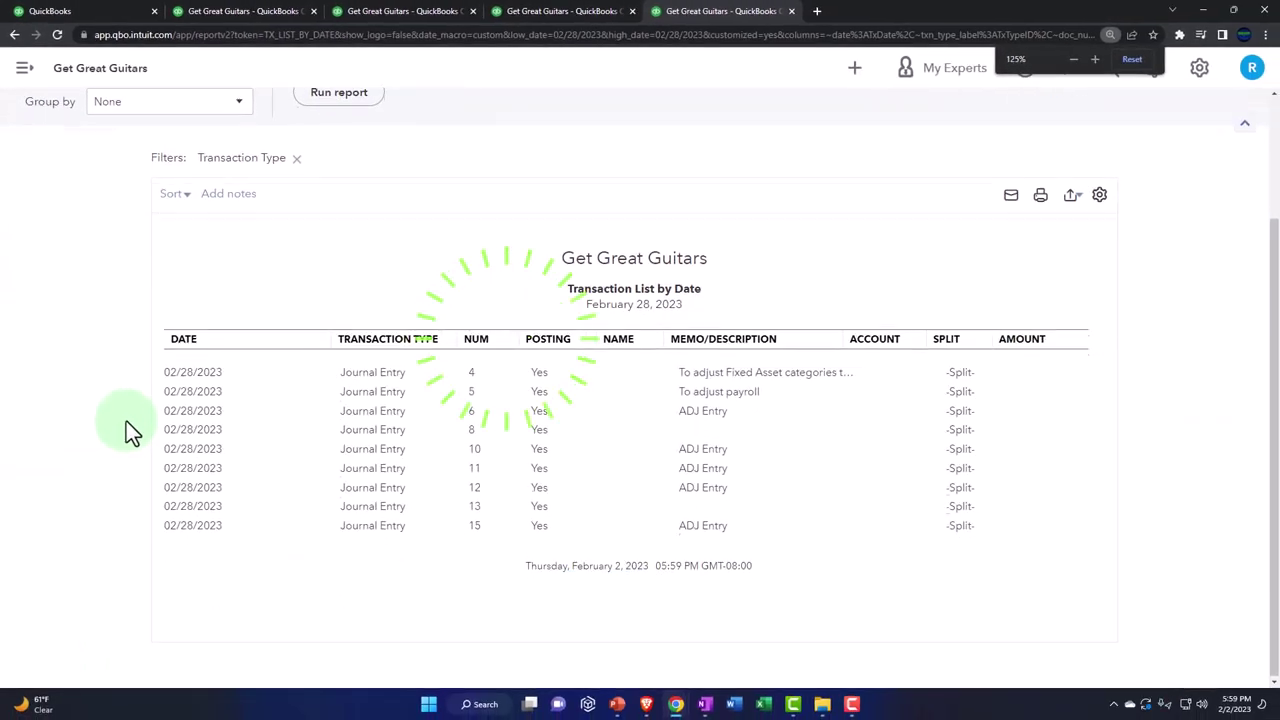
key(ctrl+plus)
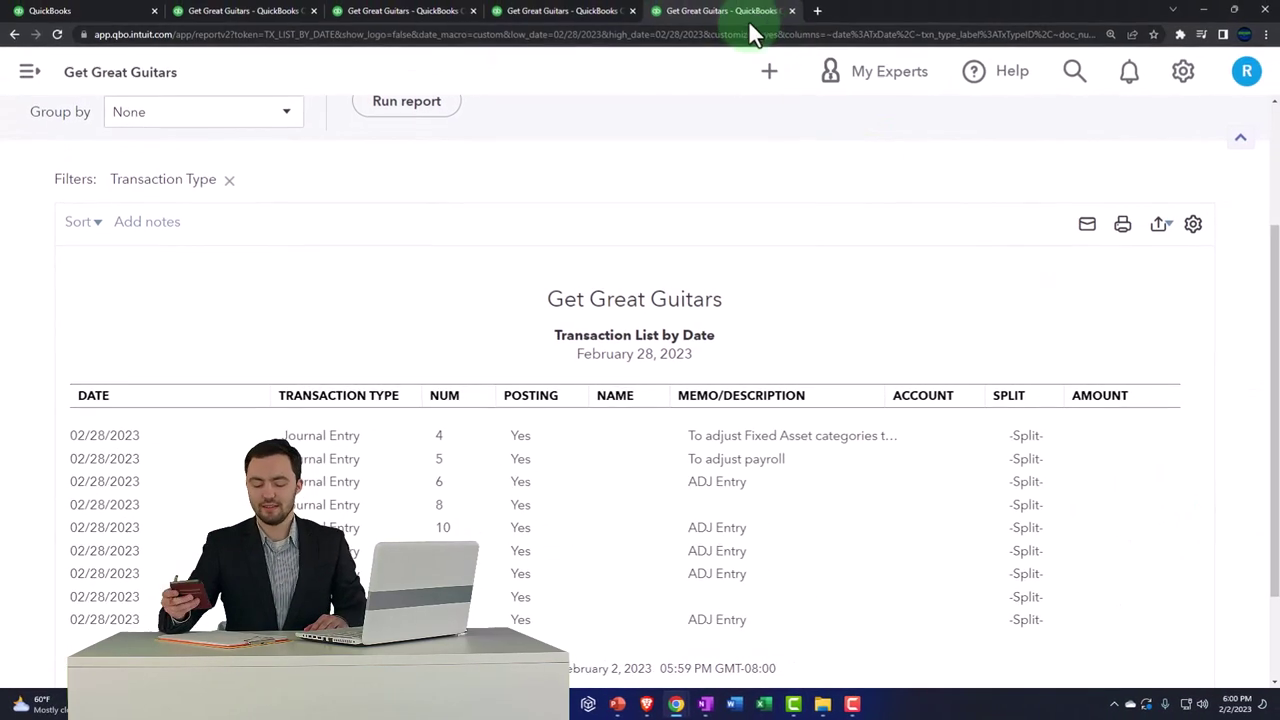
Step: Duplicate the Transaction List by Date browser tab and open the Reports page in the copy with the navigation menu collapsed
right_click(735, 20)
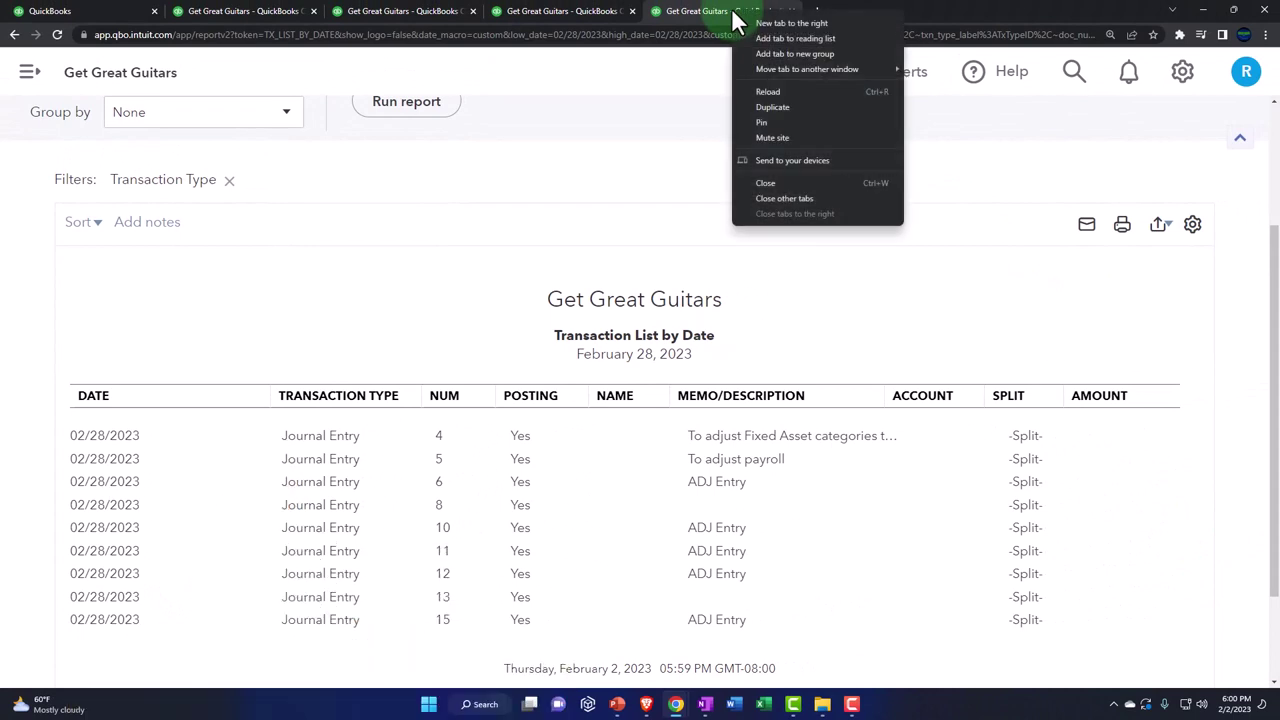
click(761, 104)
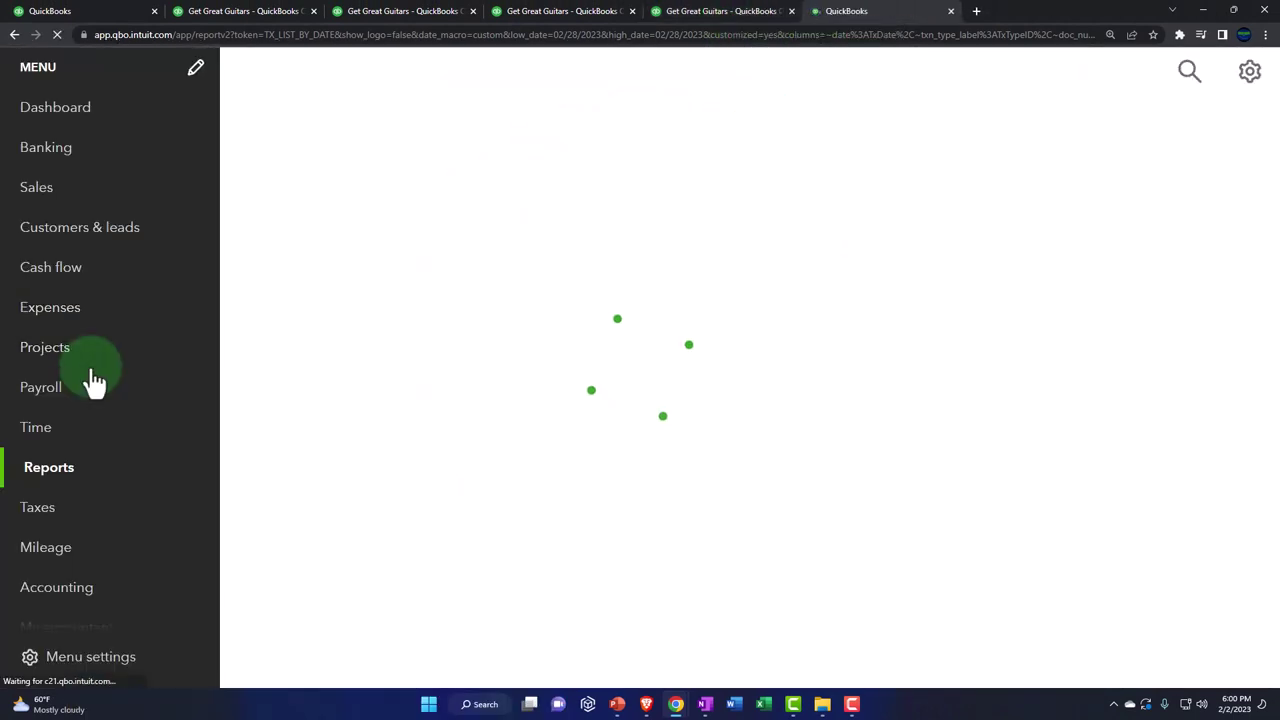
scroll(100, 480, down, 2)
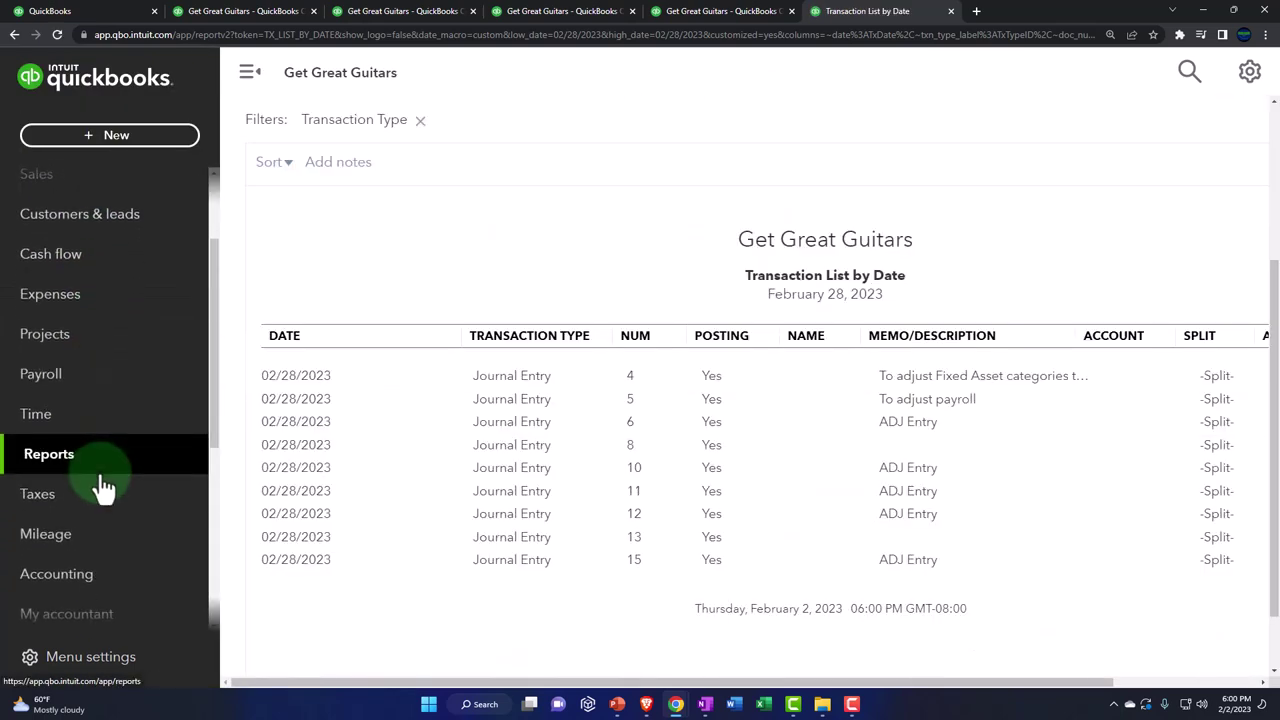
click(73, 465)
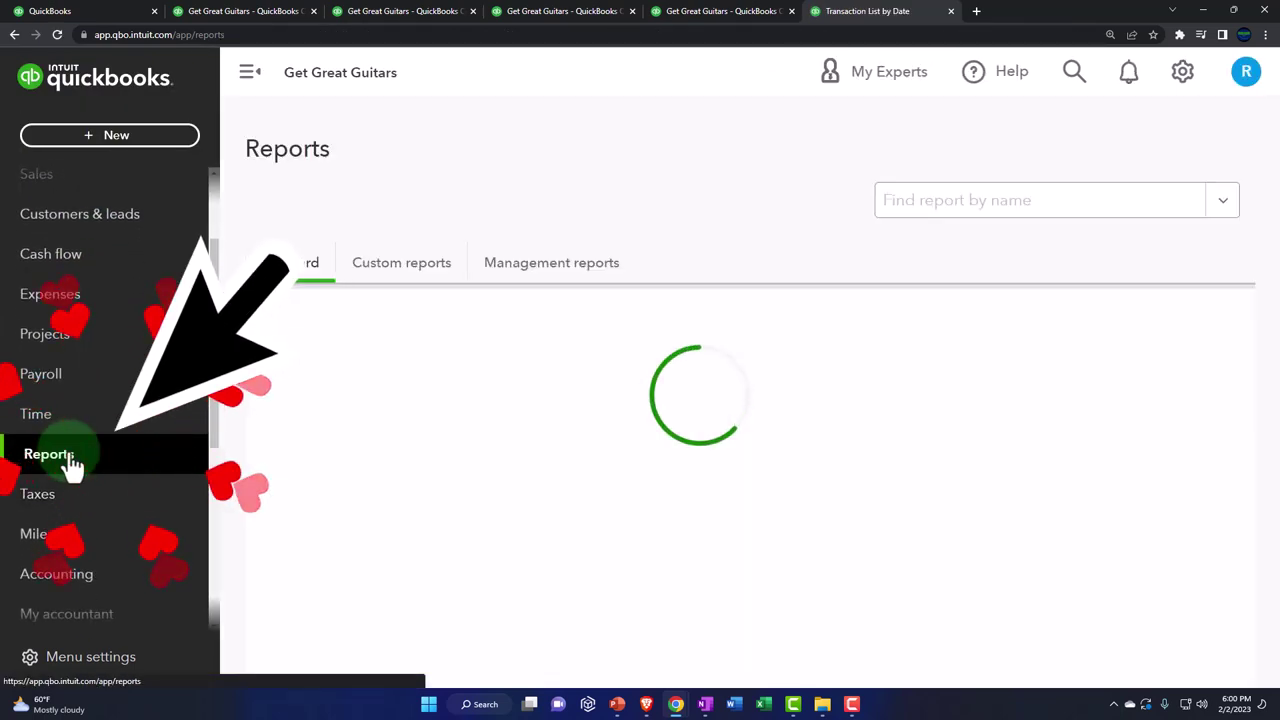
click(249, 72)
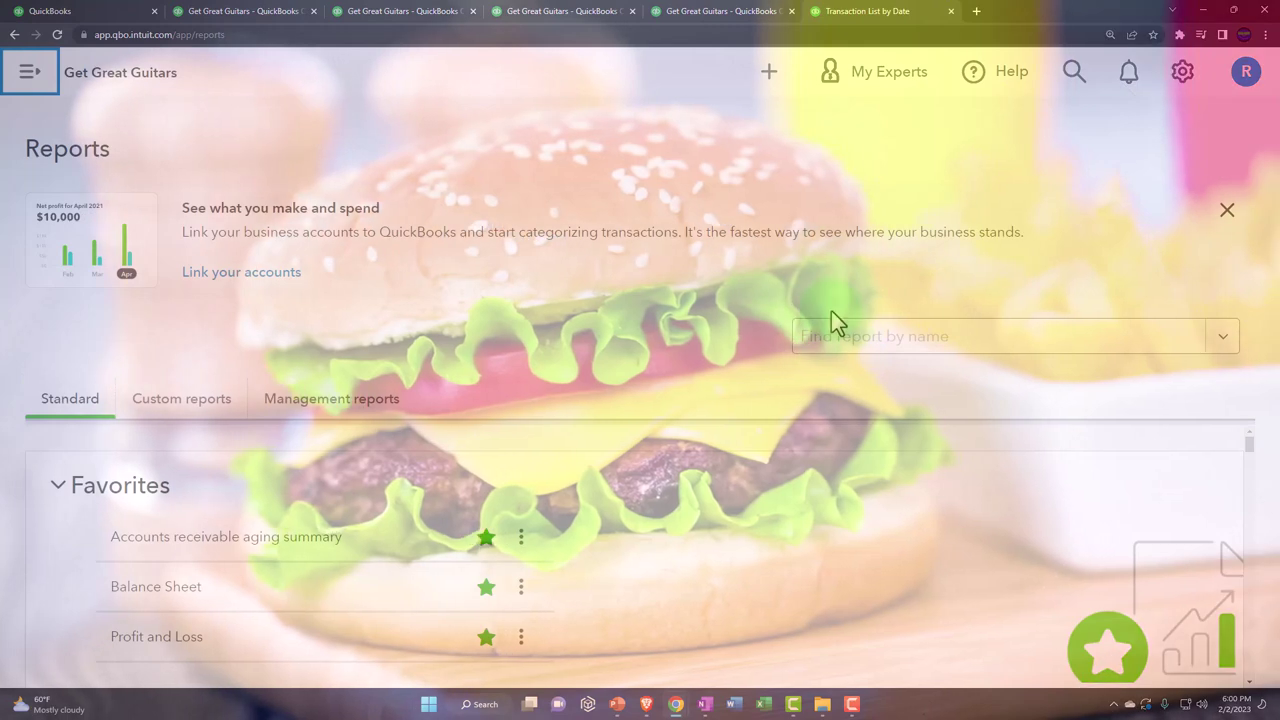
Step: Find and open the Journal report, and run it for the period 02/01/2023 through 02/28/2023
click(852, 337)
text(jour)
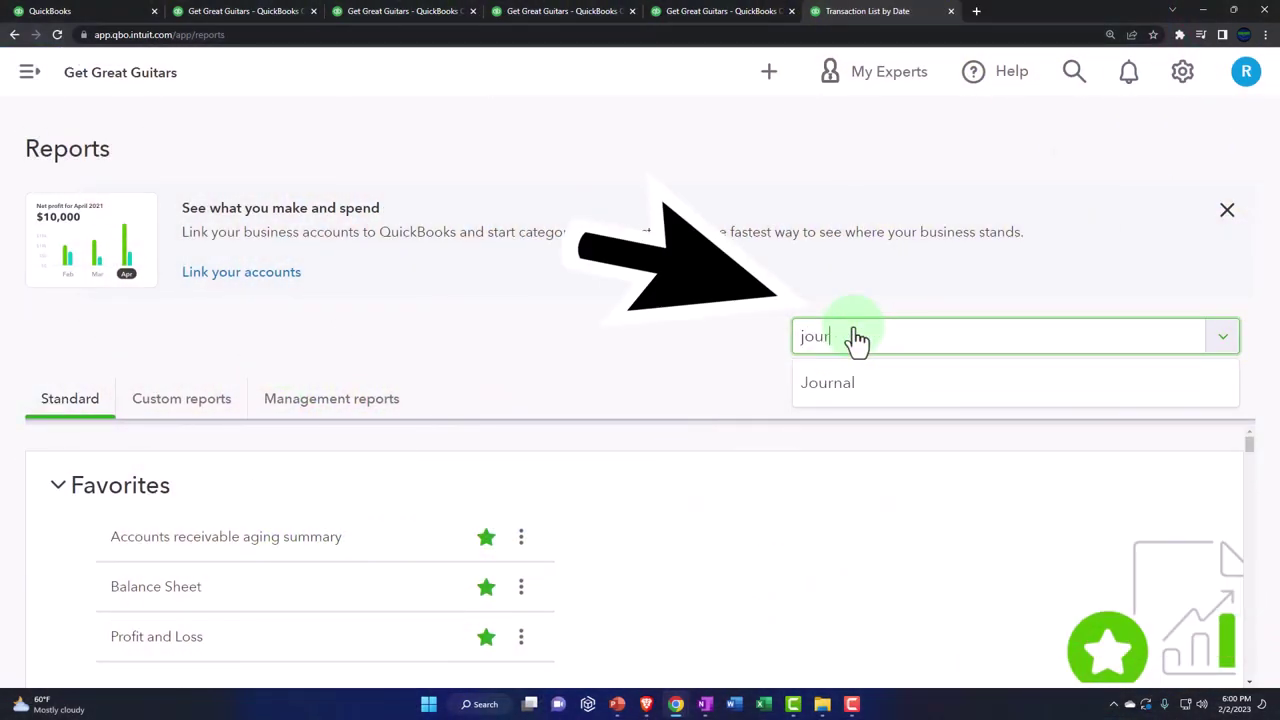
key(Return)
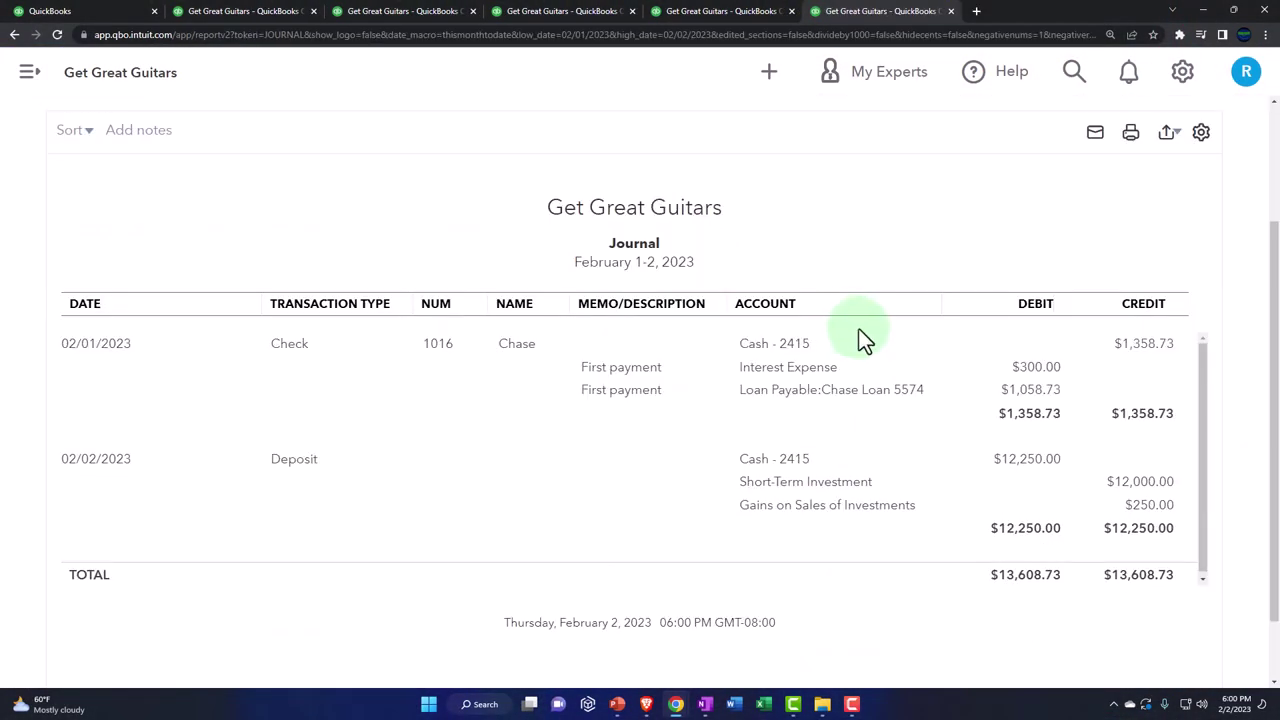
scroll(460, 360, up, 2)
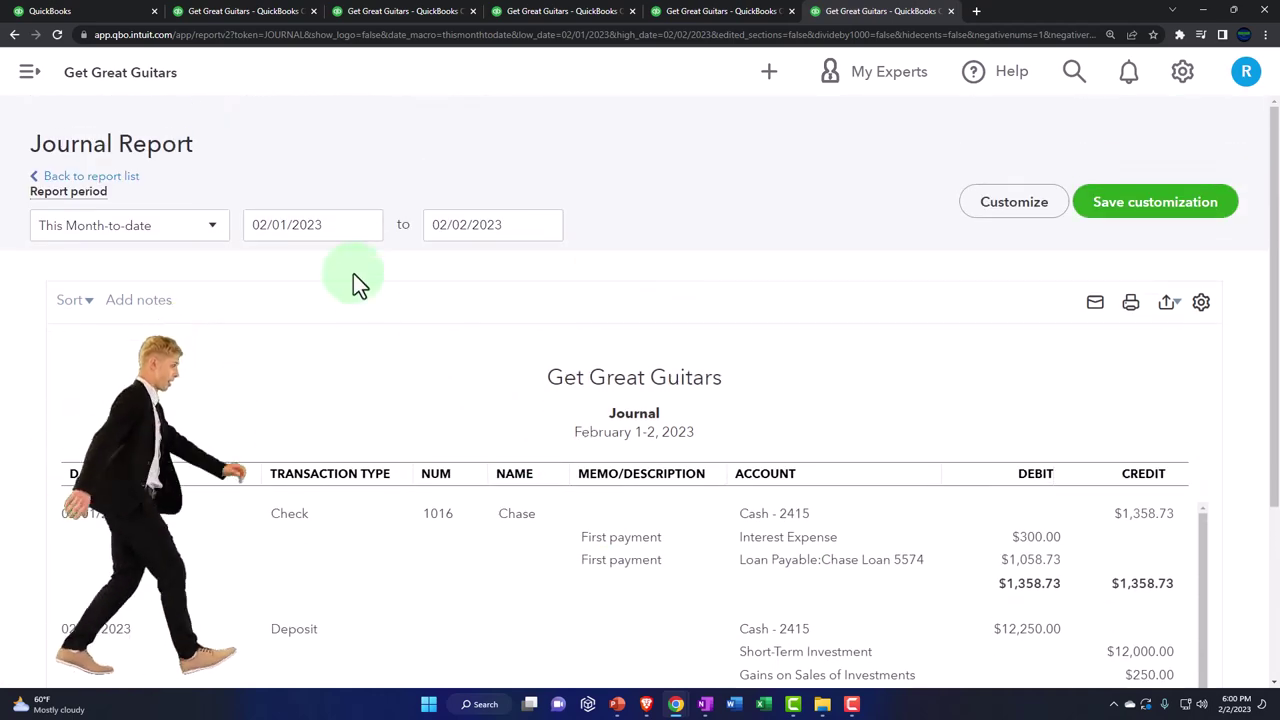
click(340, 225)
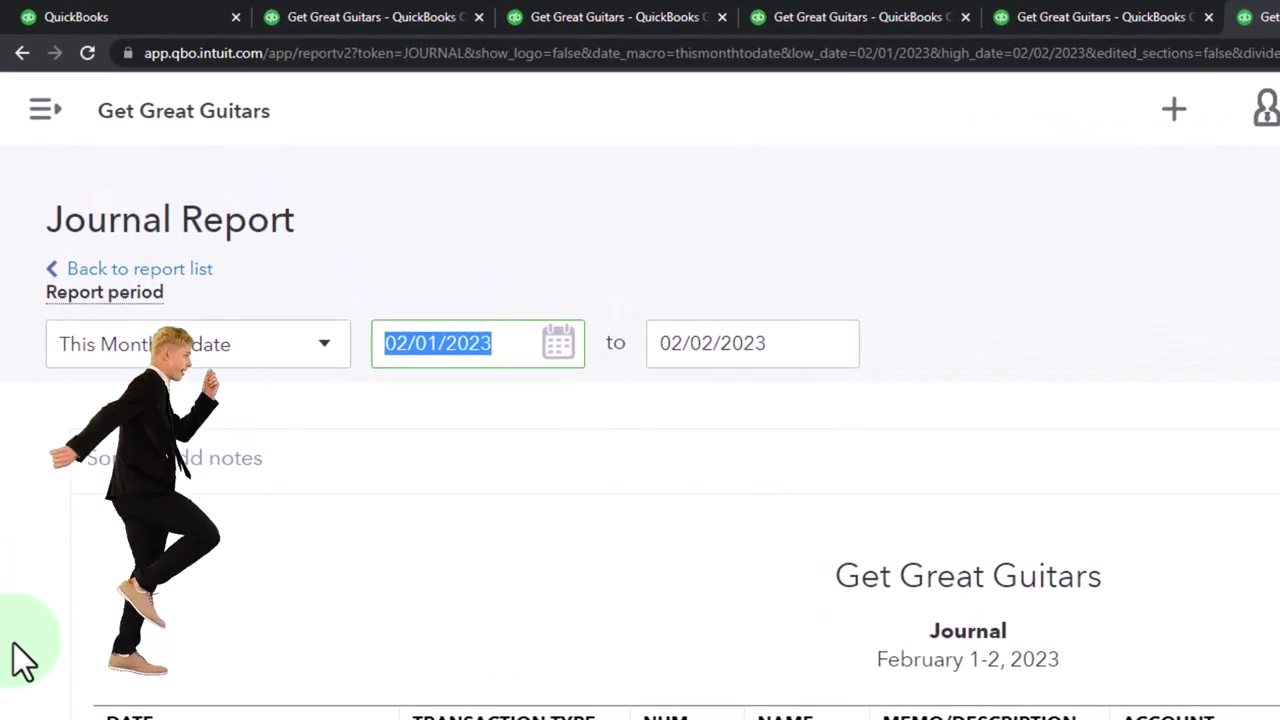
text(02/01)
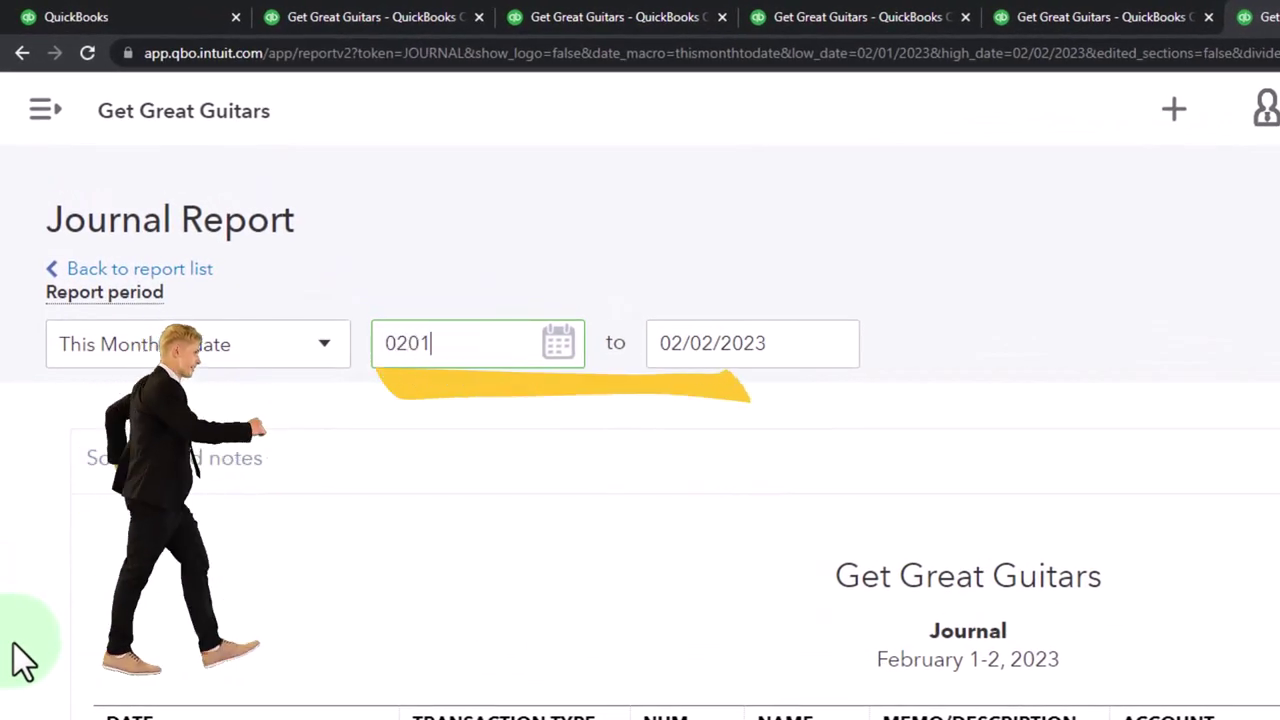
key(Tab)
text(0)
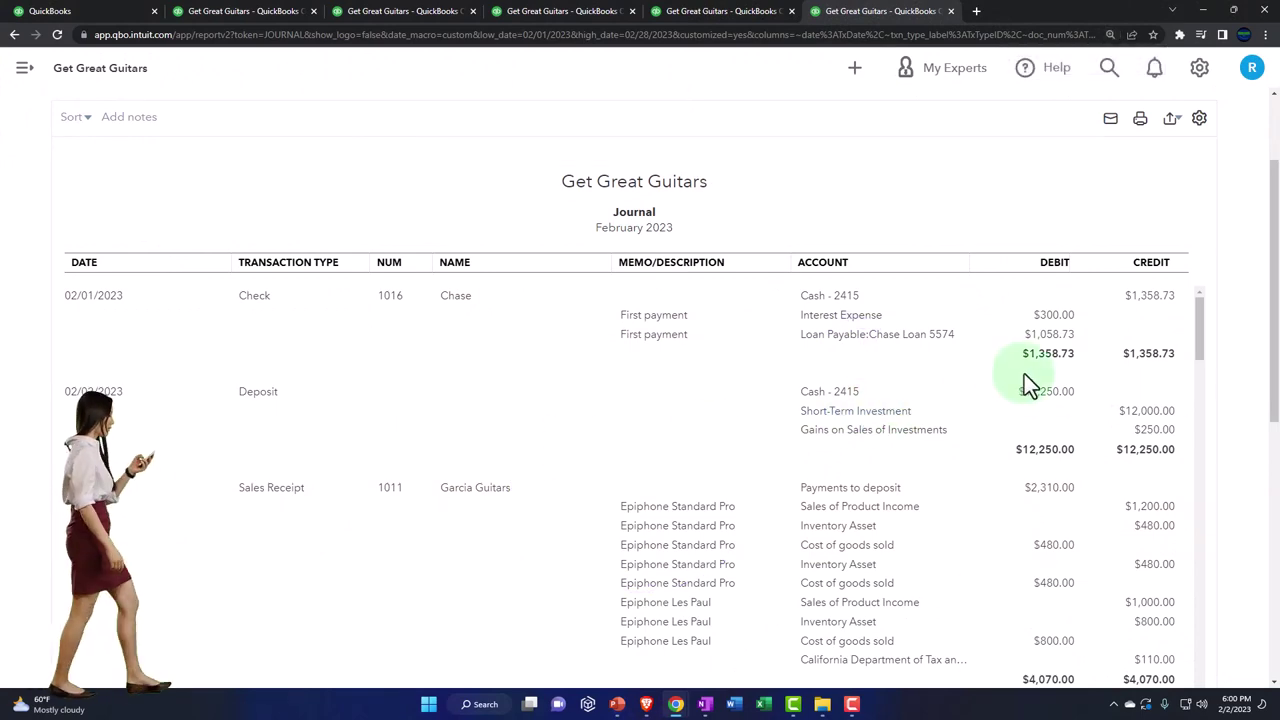
Step: Examine the February 2023 Journal report's transactions by date, with their types, accounts, debits and credits
scroll(1027, 382, down, 3)
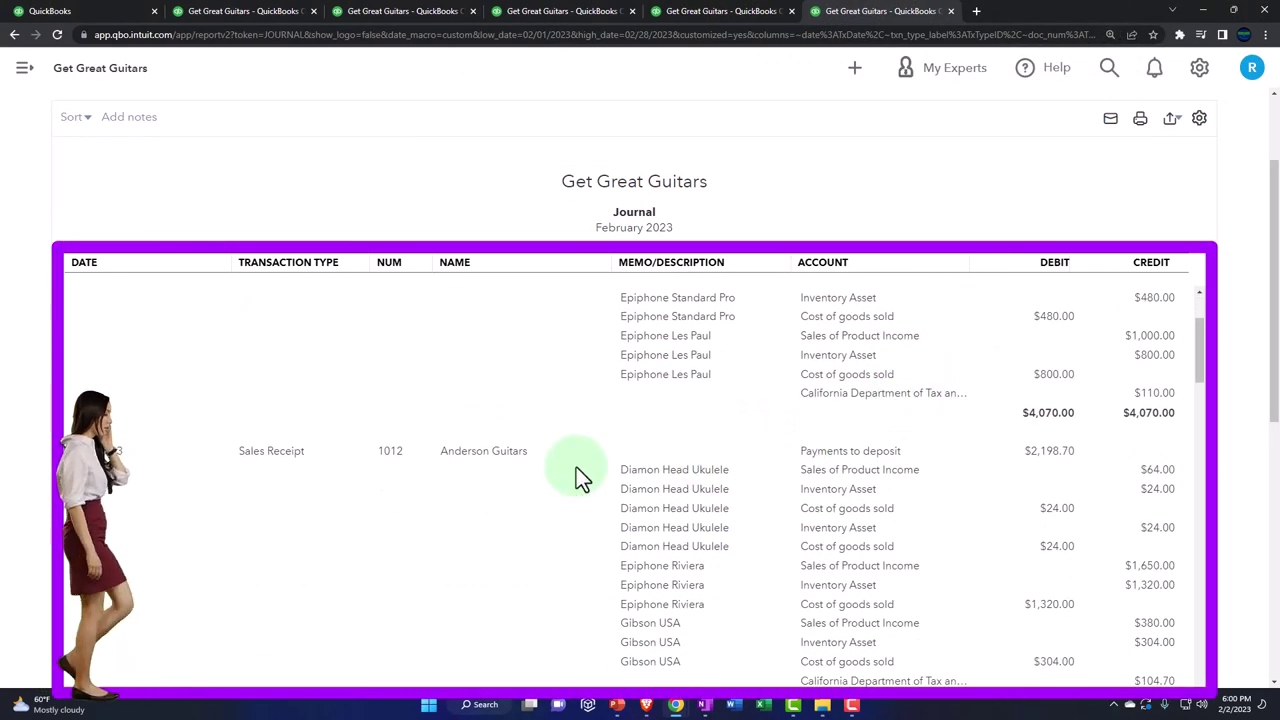
scroll(295, 462, down, 5)
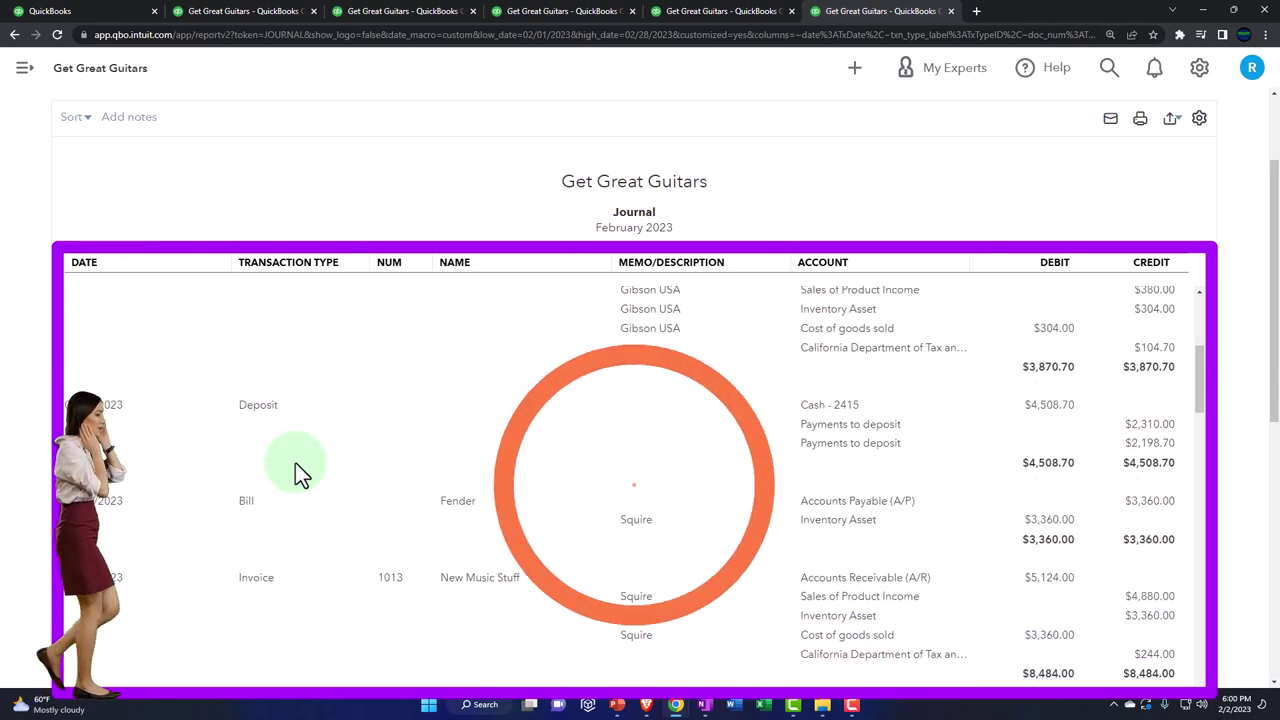
scroll(295, 470, down, 4)
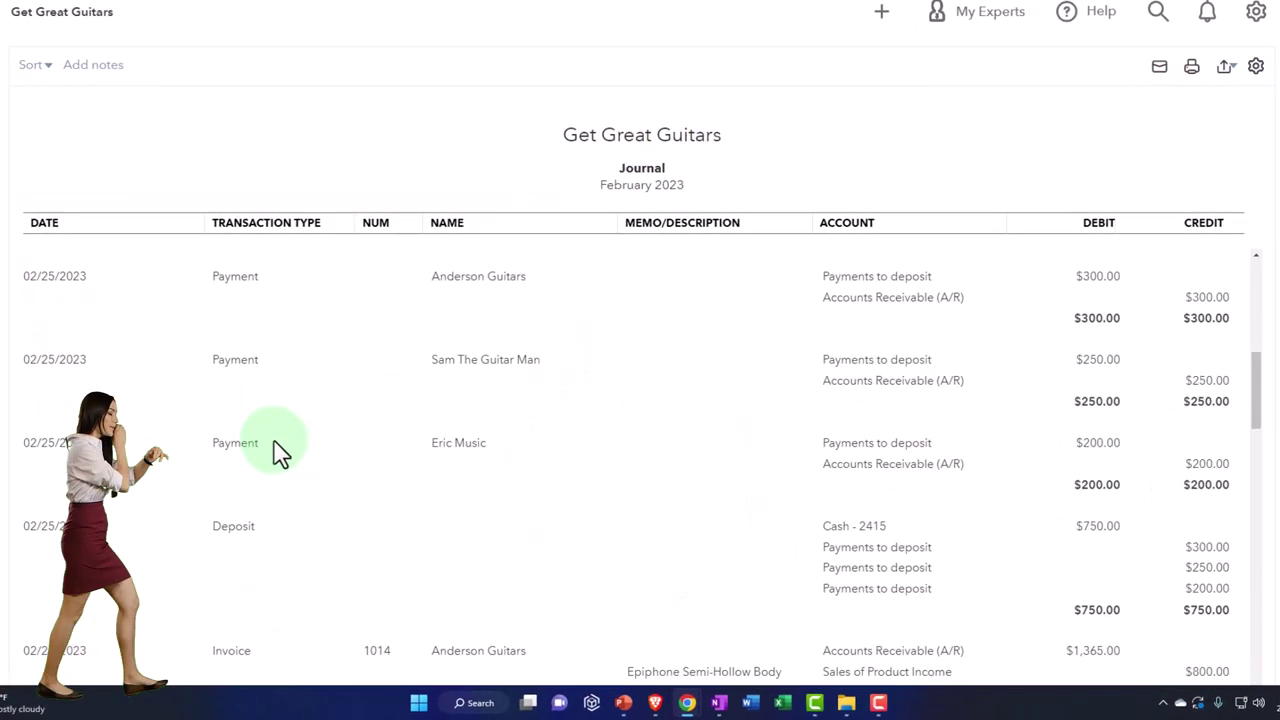
scroll(268, 437, down, 4)
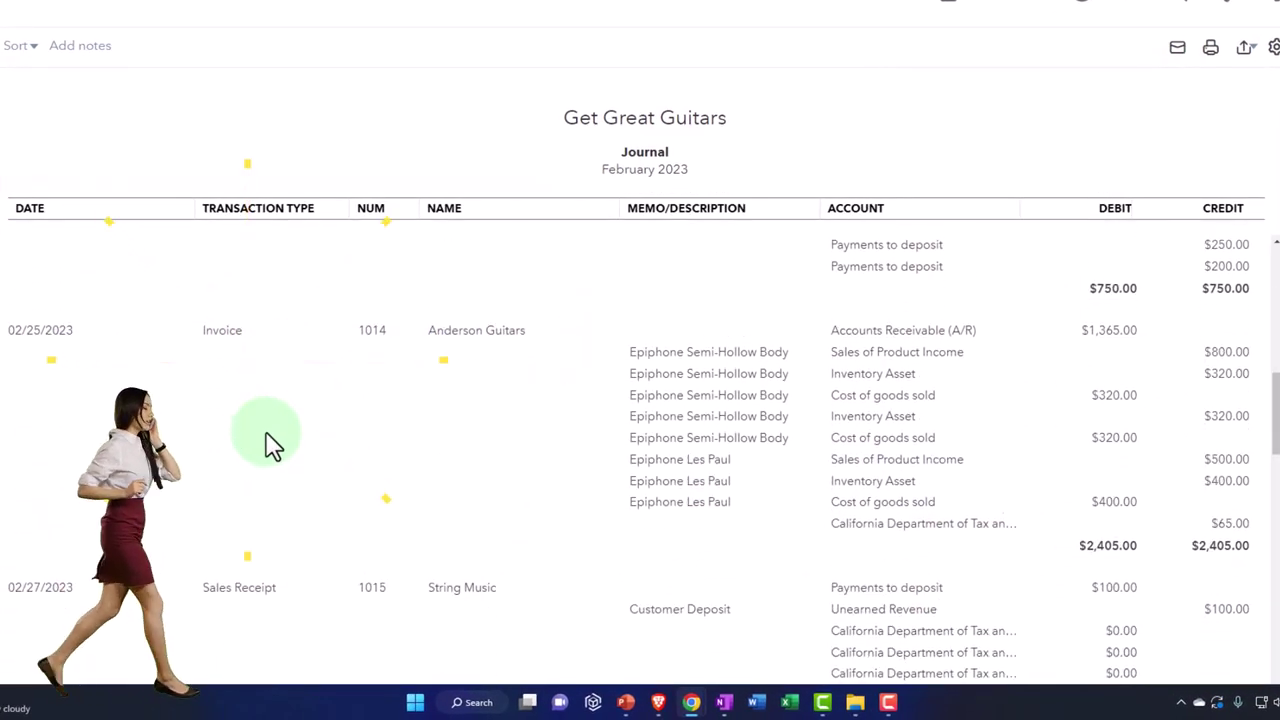
scroll(270, 443, down, 5)
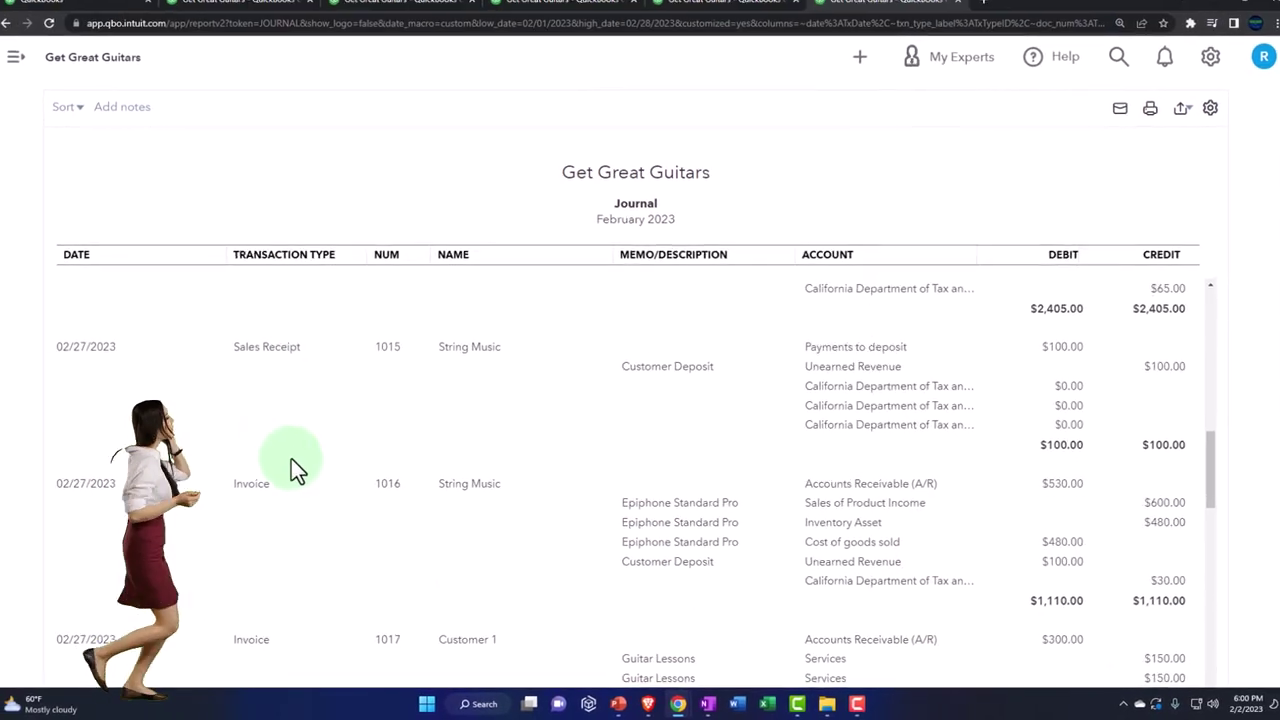
scroll(297, 466, down, 3)
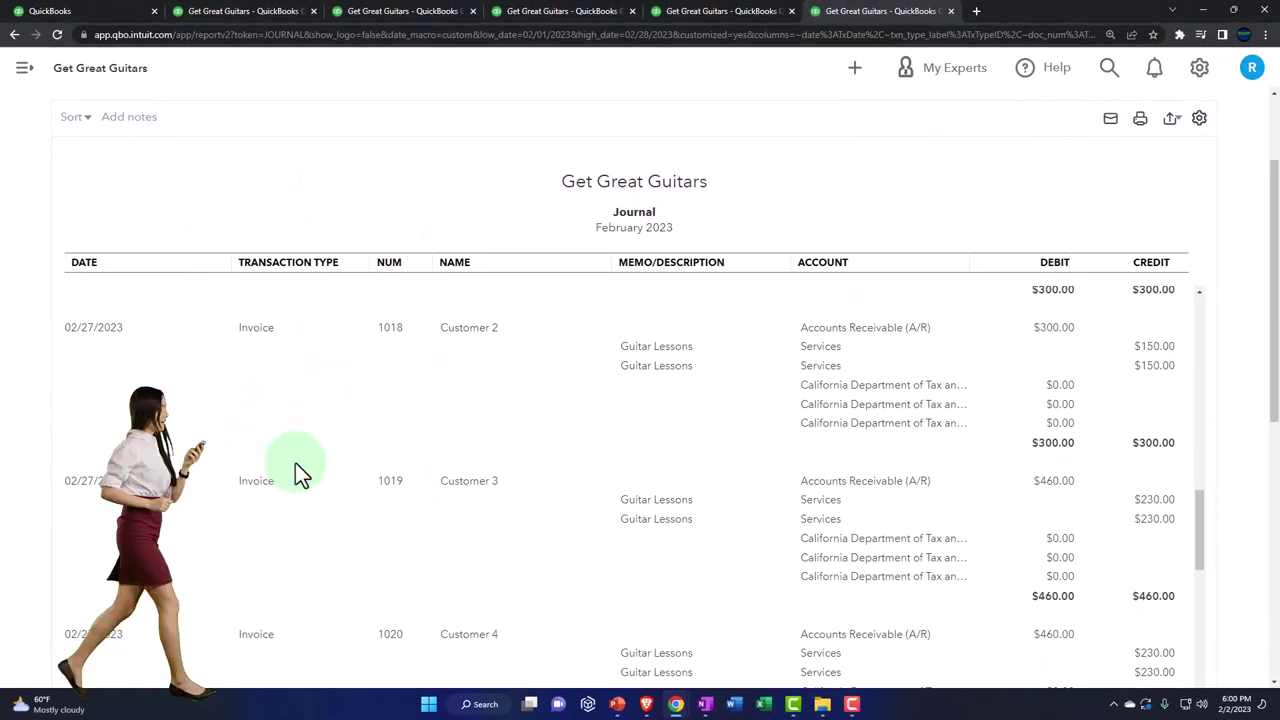
scroll(293, 461, down, 3)
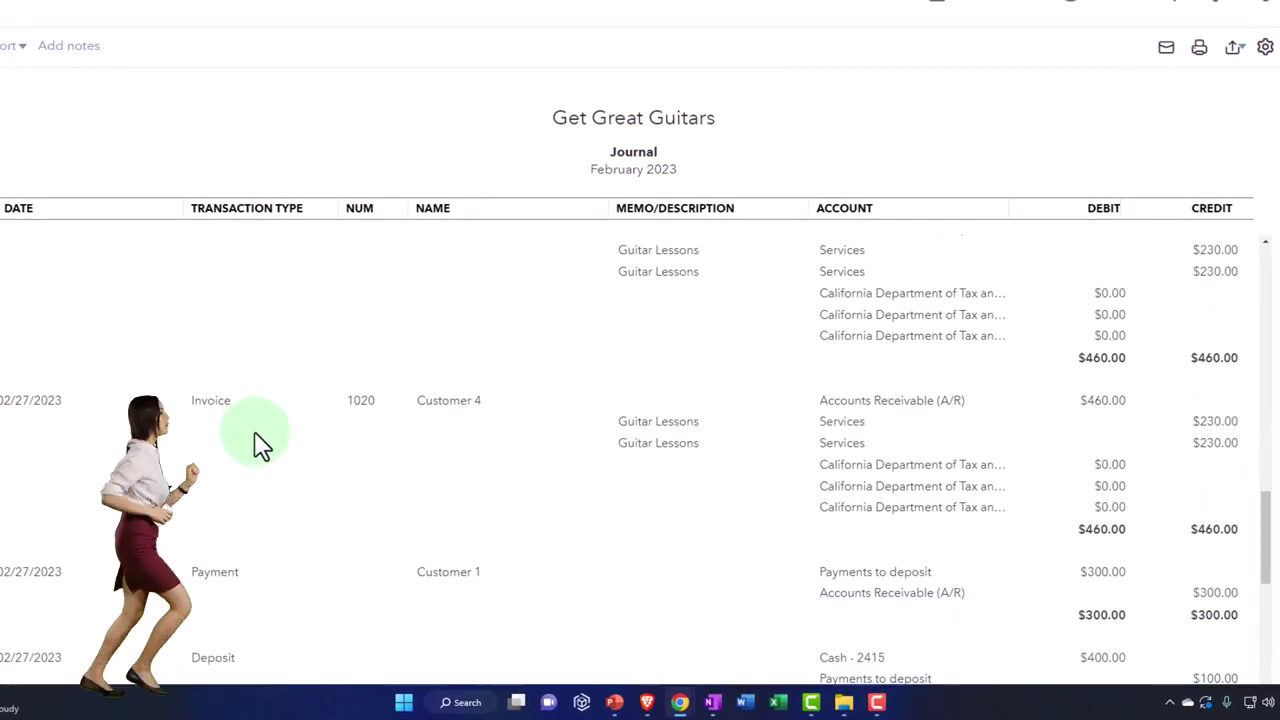
scroll(258, 443, down, 10)
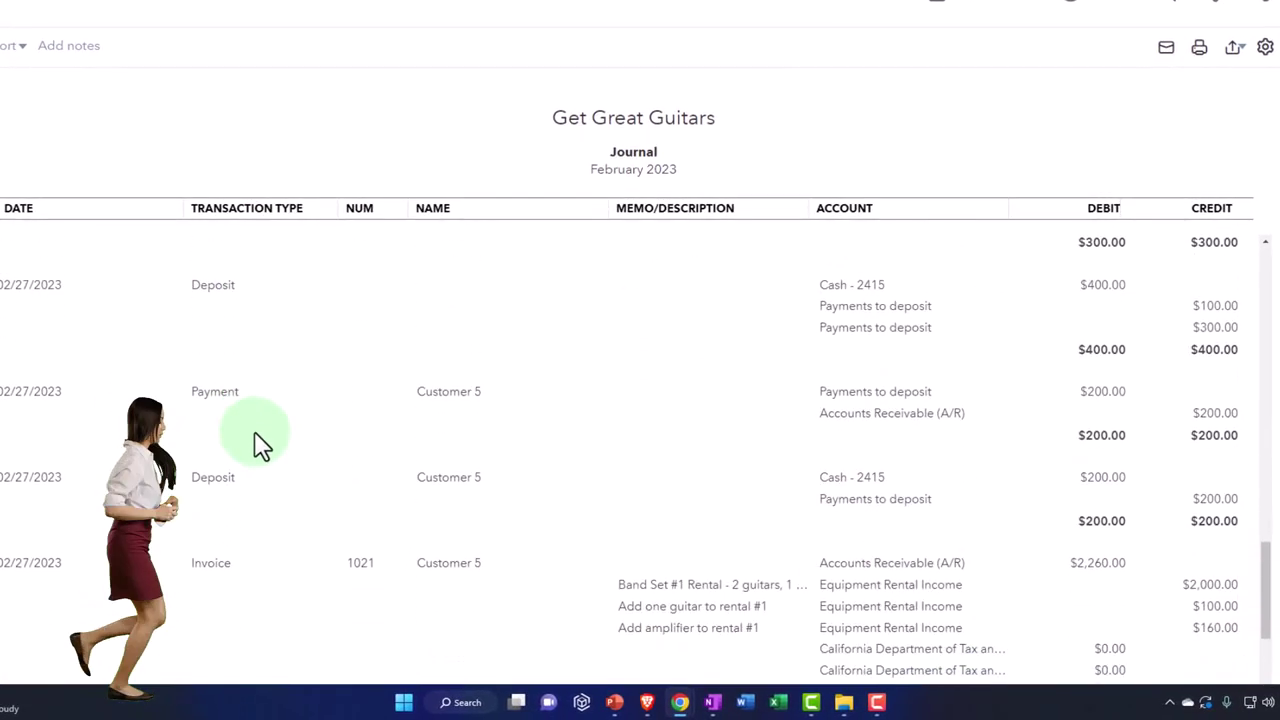
scroll(258, 443, down, 10)
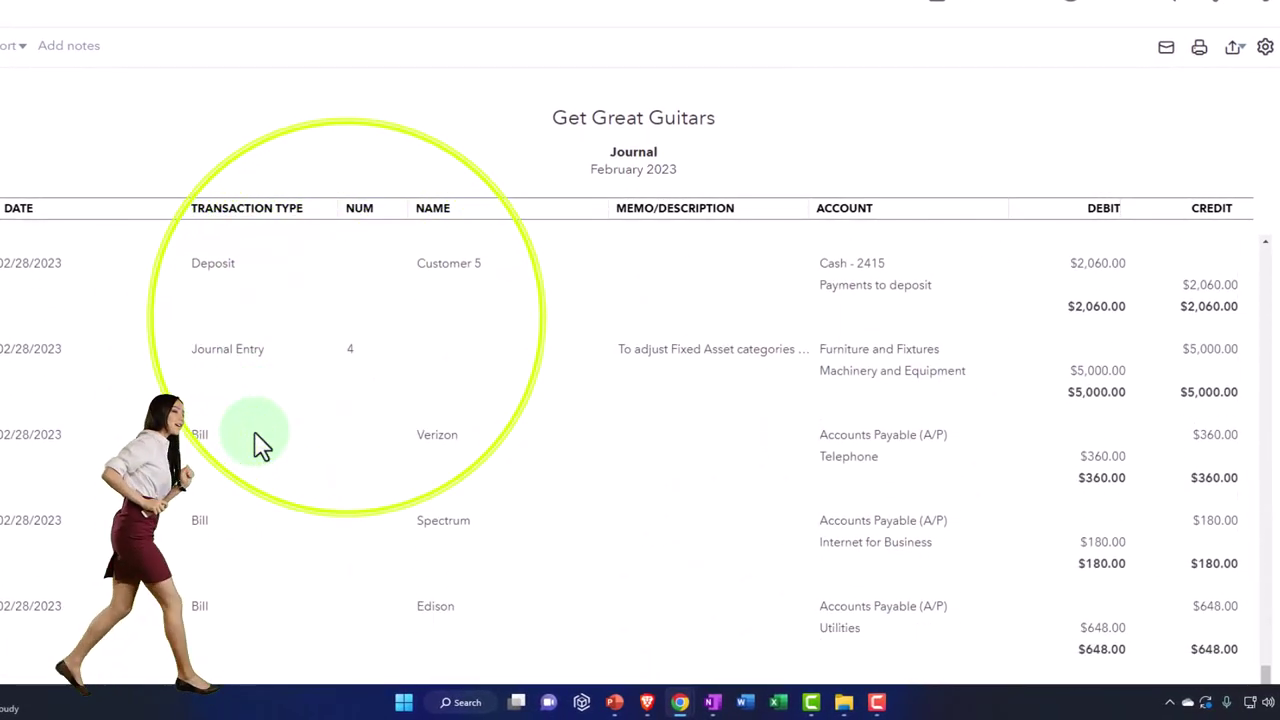
scroll(258, 443, down, 10)
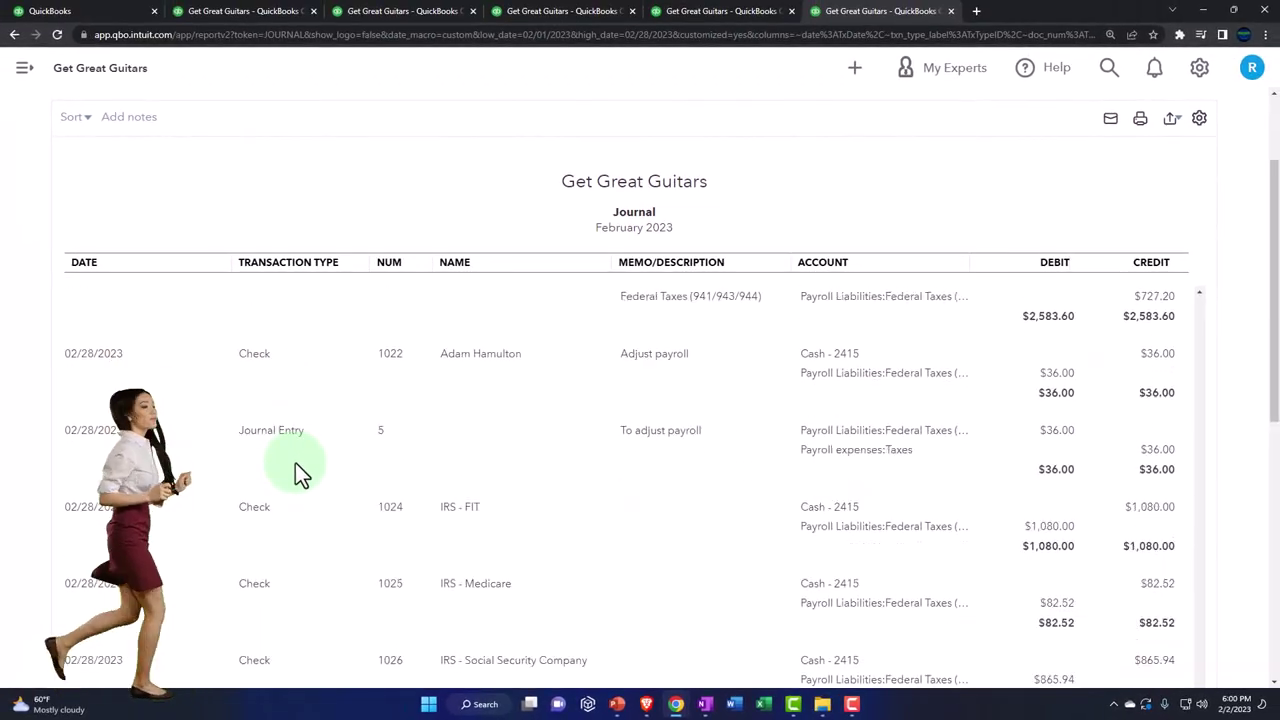
Step: Examine the adjusting journal entries dated 02/28/2023 at the end of the Journal report
scroll(295, 462, down, 10)
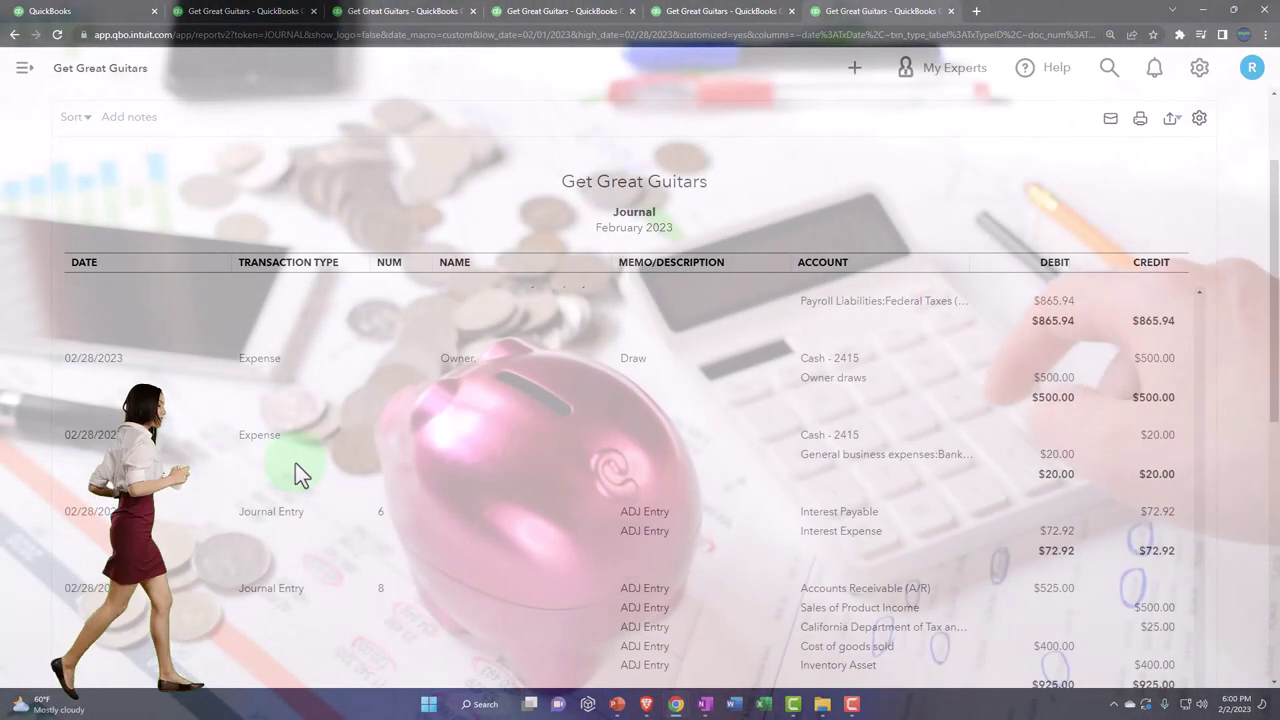
scroll(490, 460, down, 5)
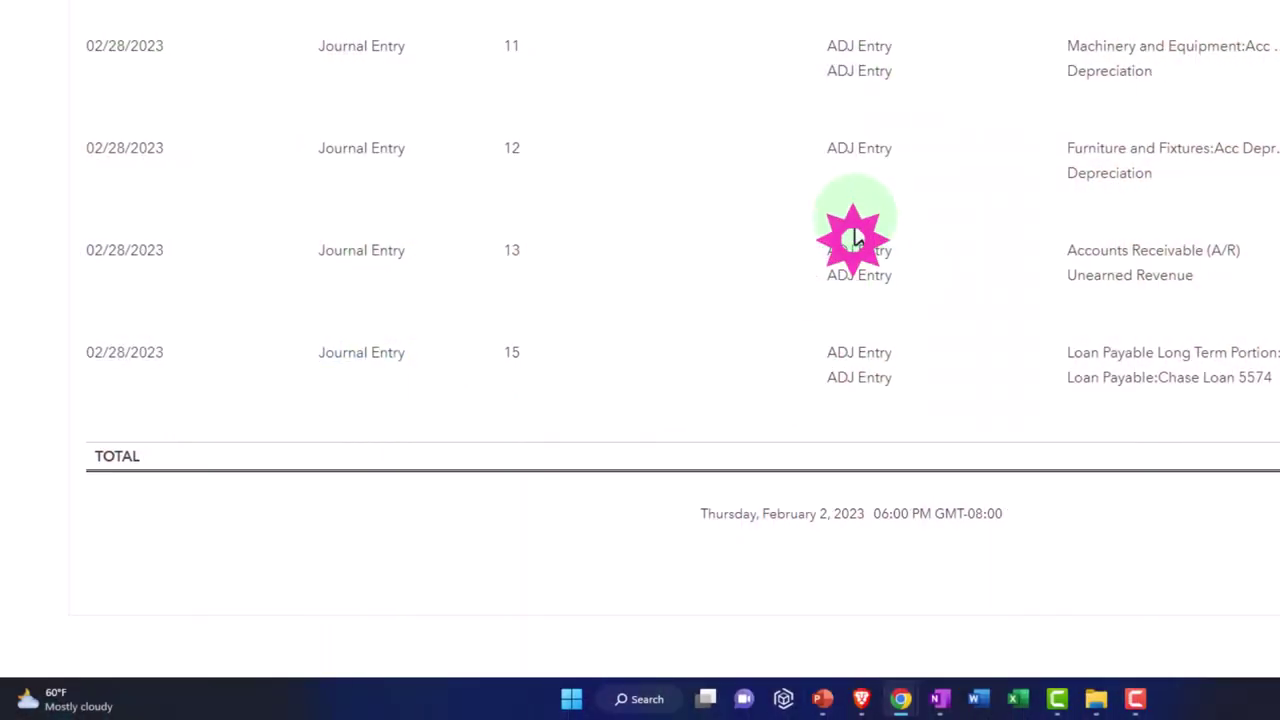
scroll(646, 257, up, 8)
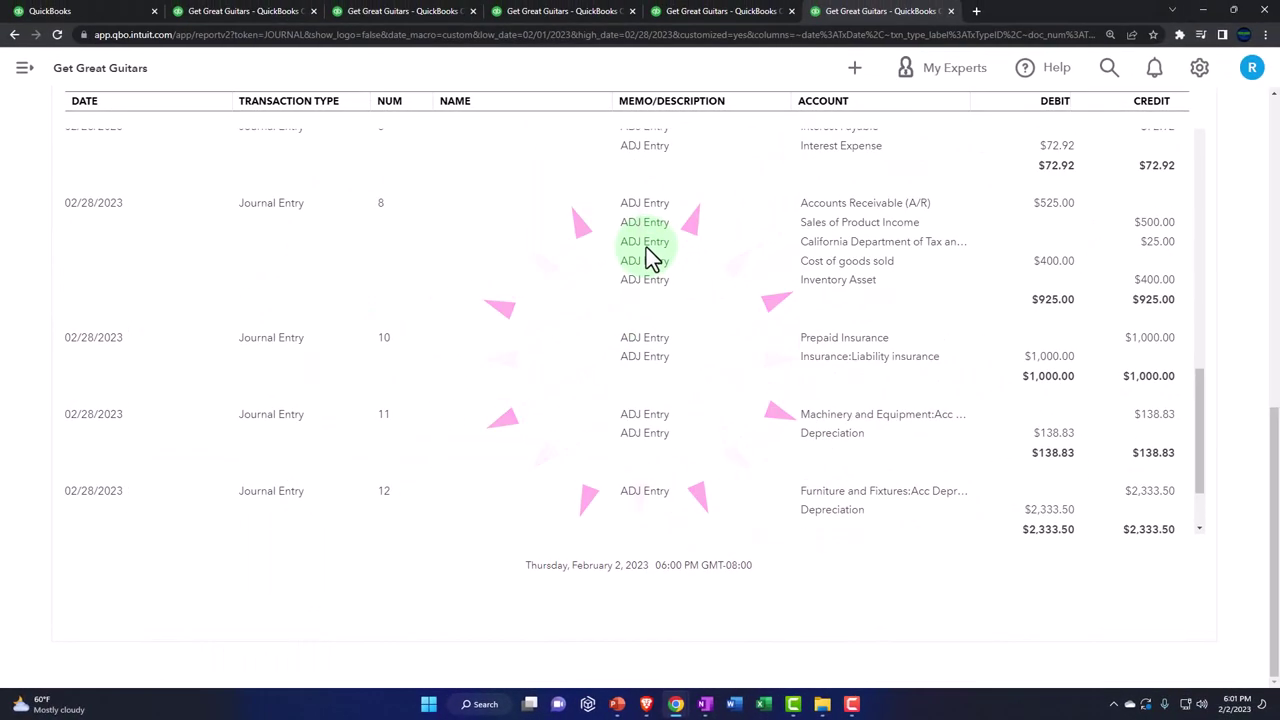
scroll(646, 252, up, 1)
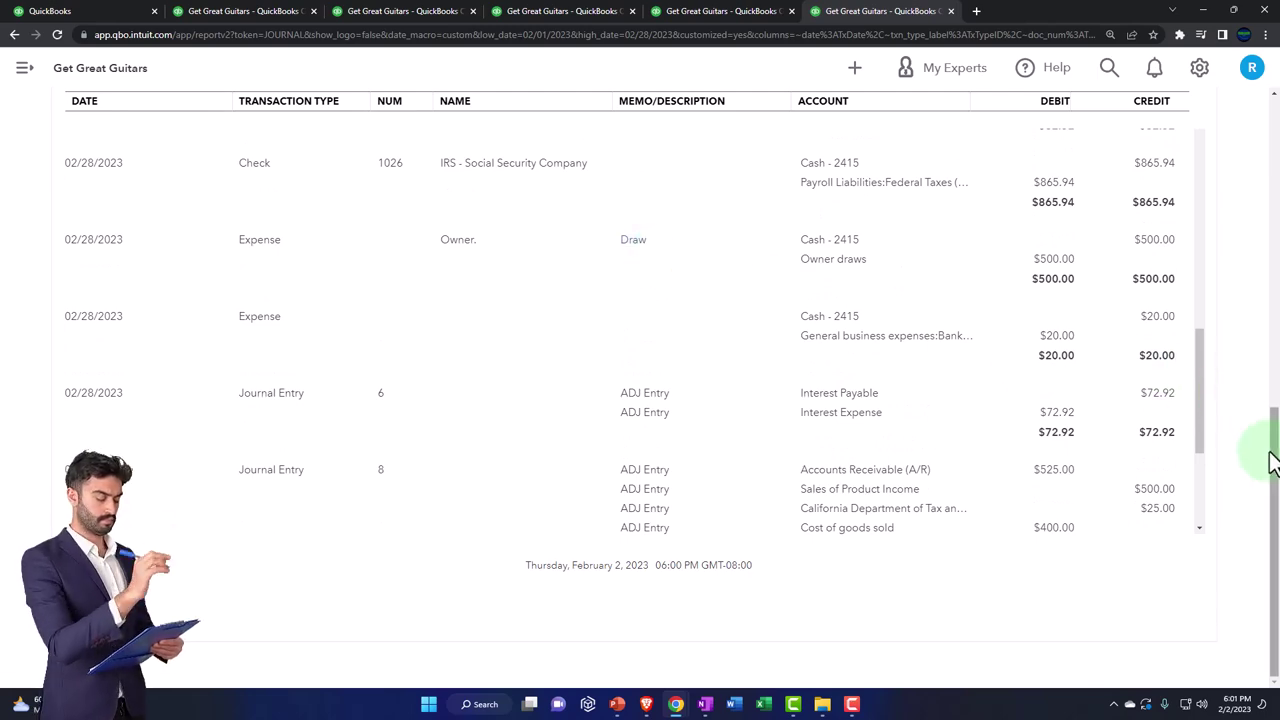
Step: Customize the Journal report to filter the transaction type to Journal Entry and run it
drag(1270, 463, 1258, 135)
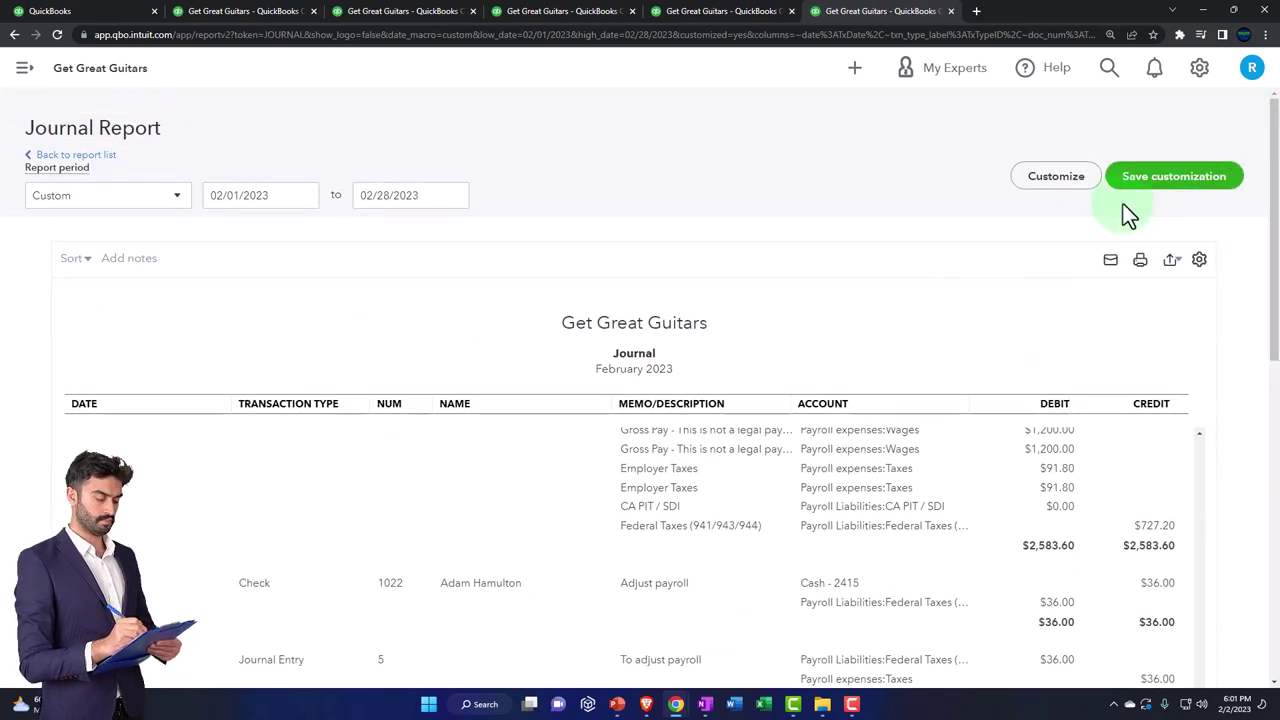
click(1056, 178)
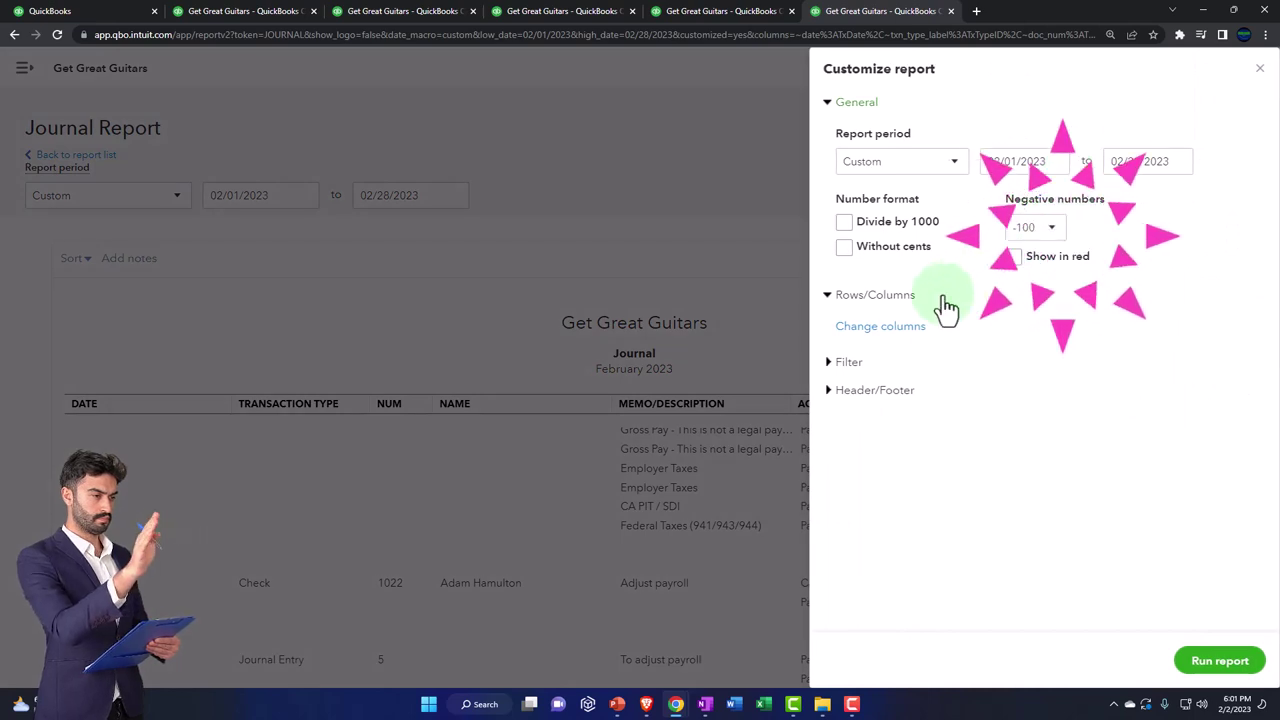
click(840, 362)
click(1131, 366)
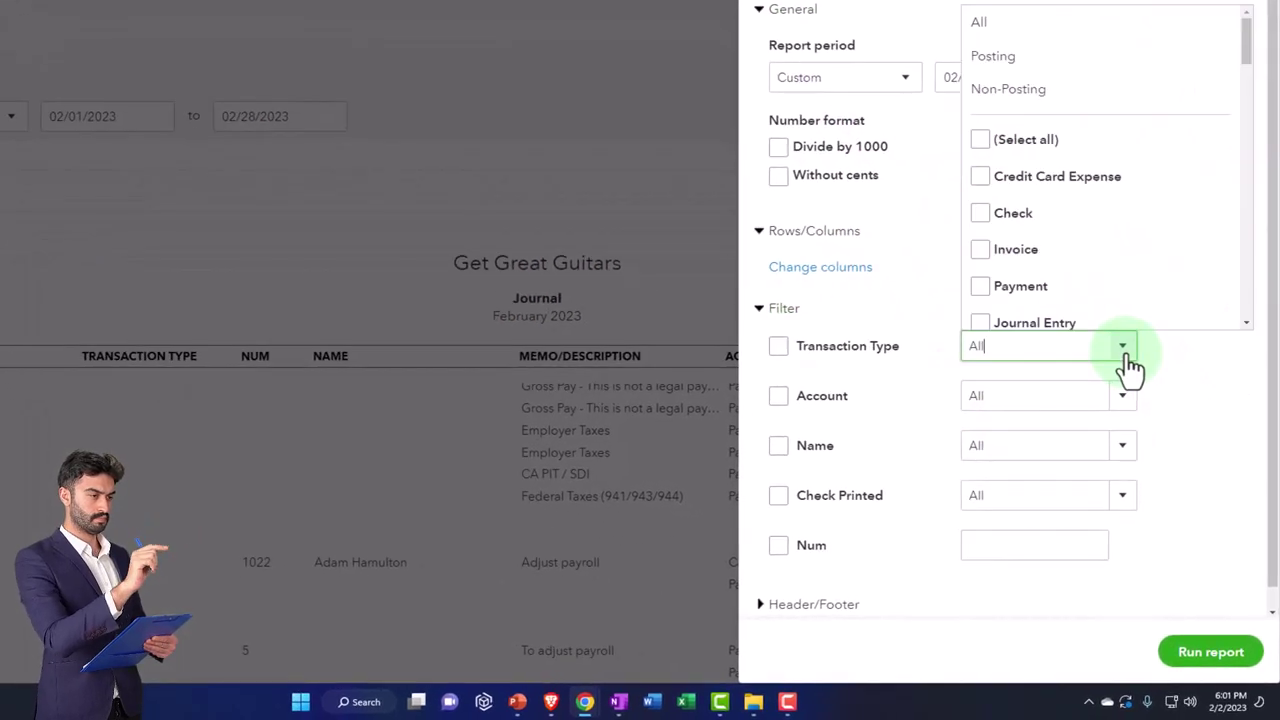
click(982, 322)
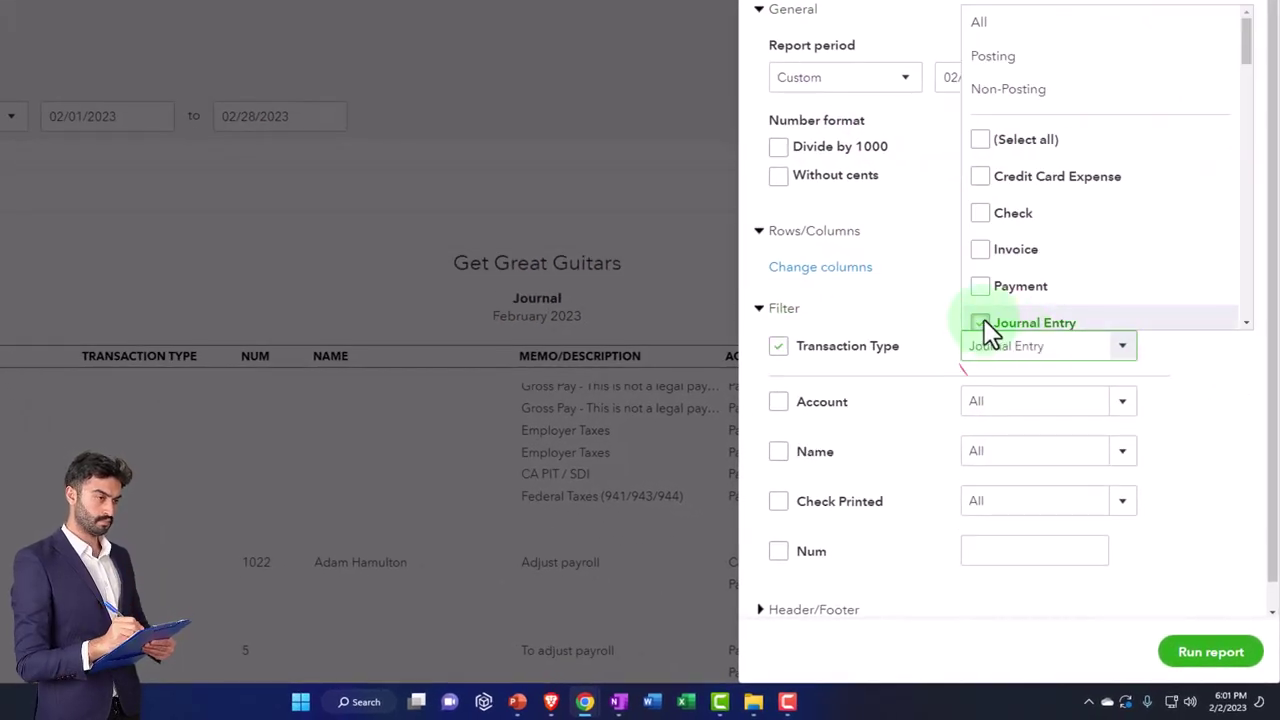
click(1172, 382)
click(1212, 653)
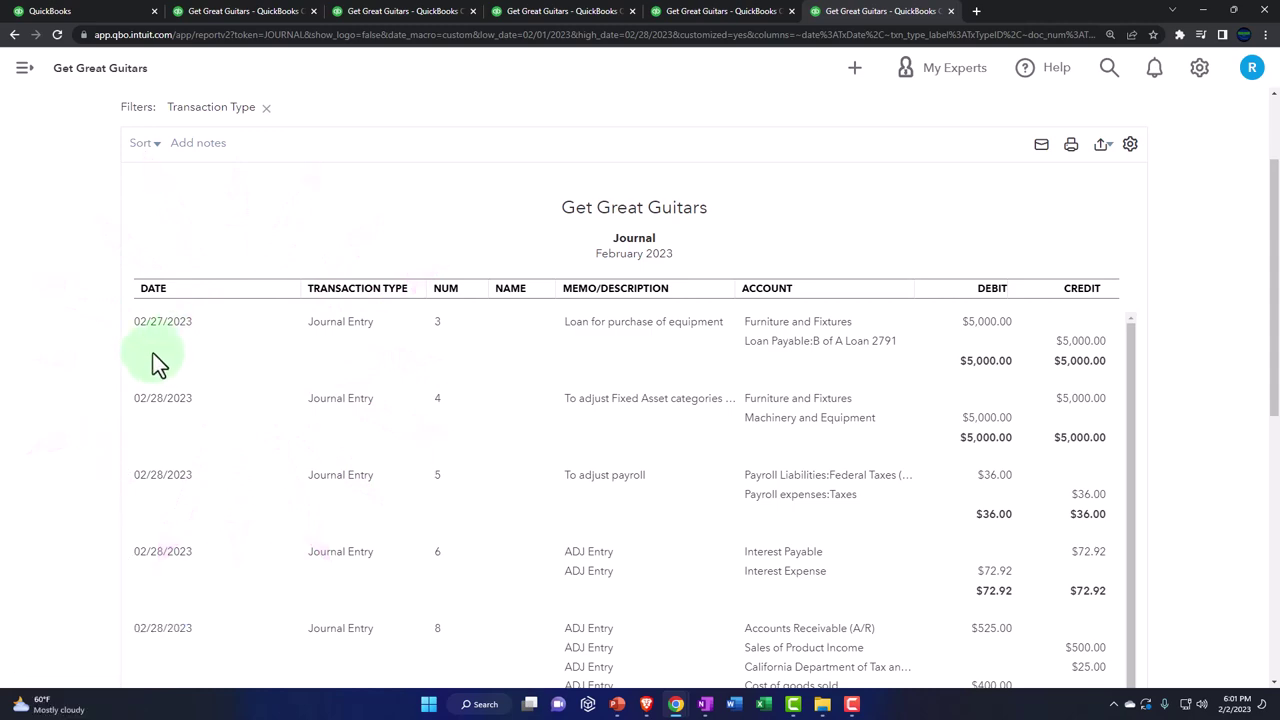
Step: Set the filtered Journal report's start date to 02/28/2023 and refresh it
scroll(70, 402, up, 3)
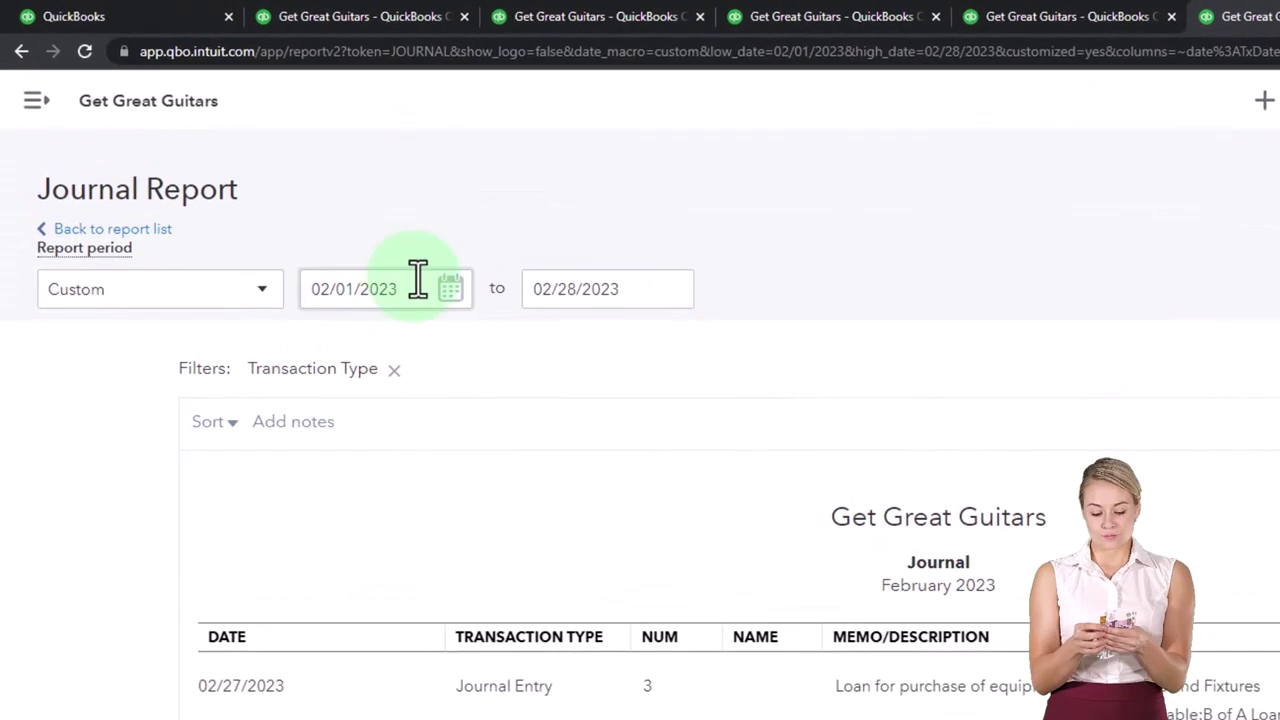
text(0228)
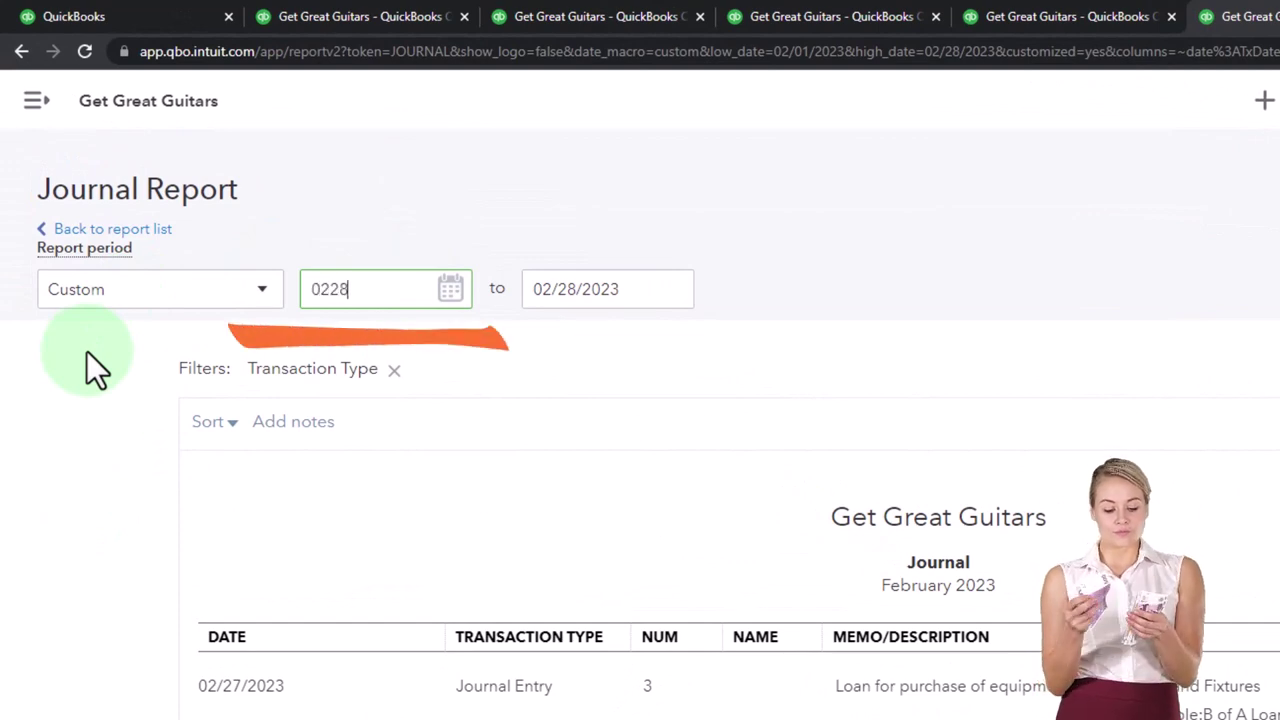
key(Tab)
scroll(86, 348, down, 3)
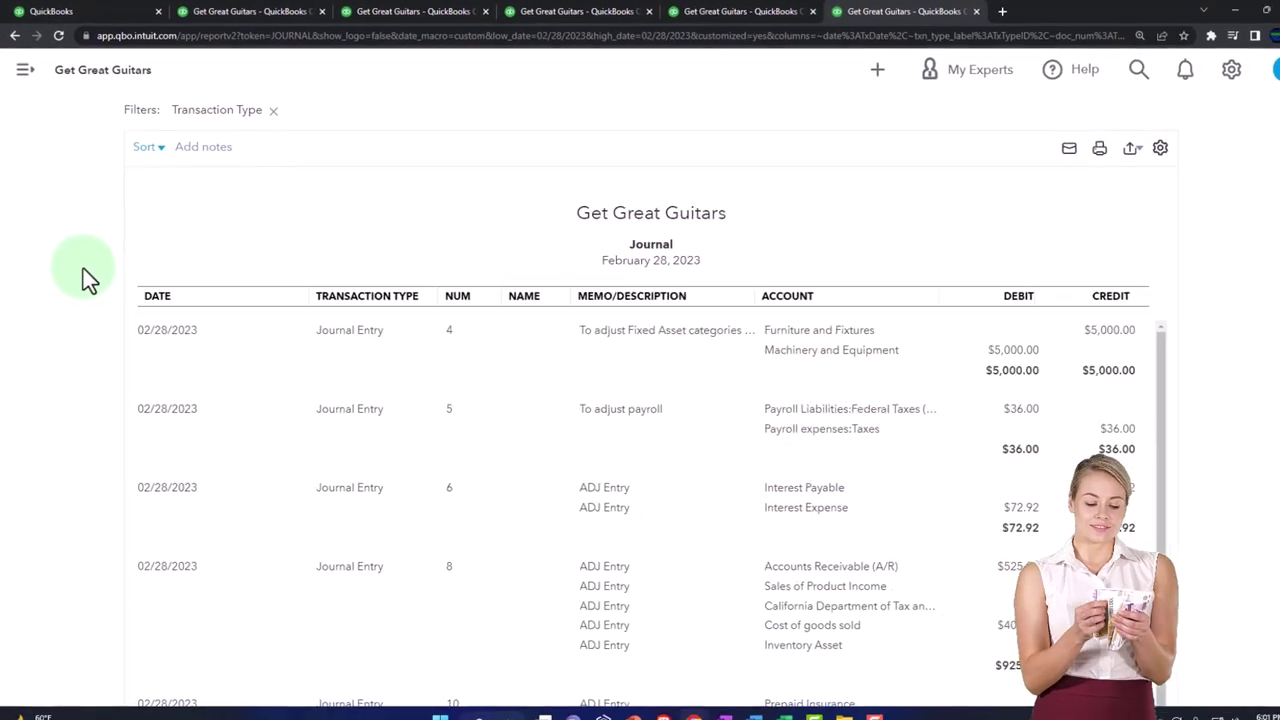
Step: Review the 02/28/2023 journal entries, comparing their entry numbers, memos, accounts, debits and credits
scroll(34, 323, down, 1)
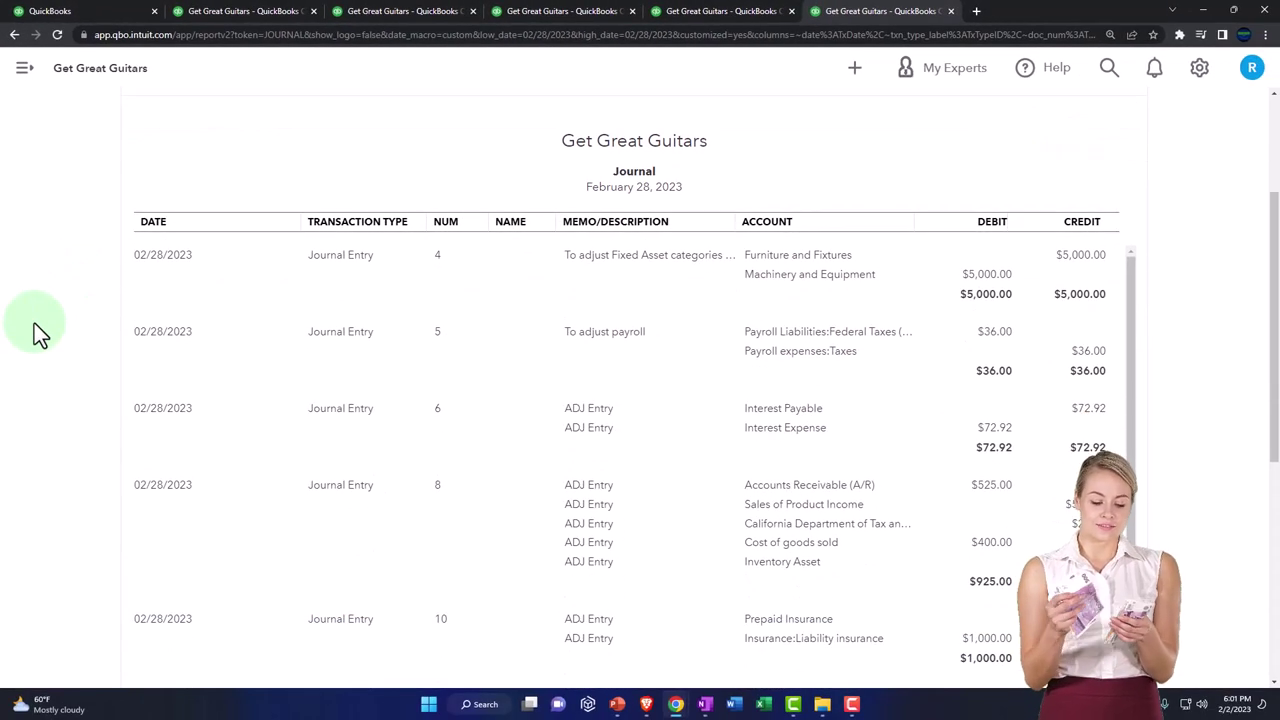
key(ctrl+plus)
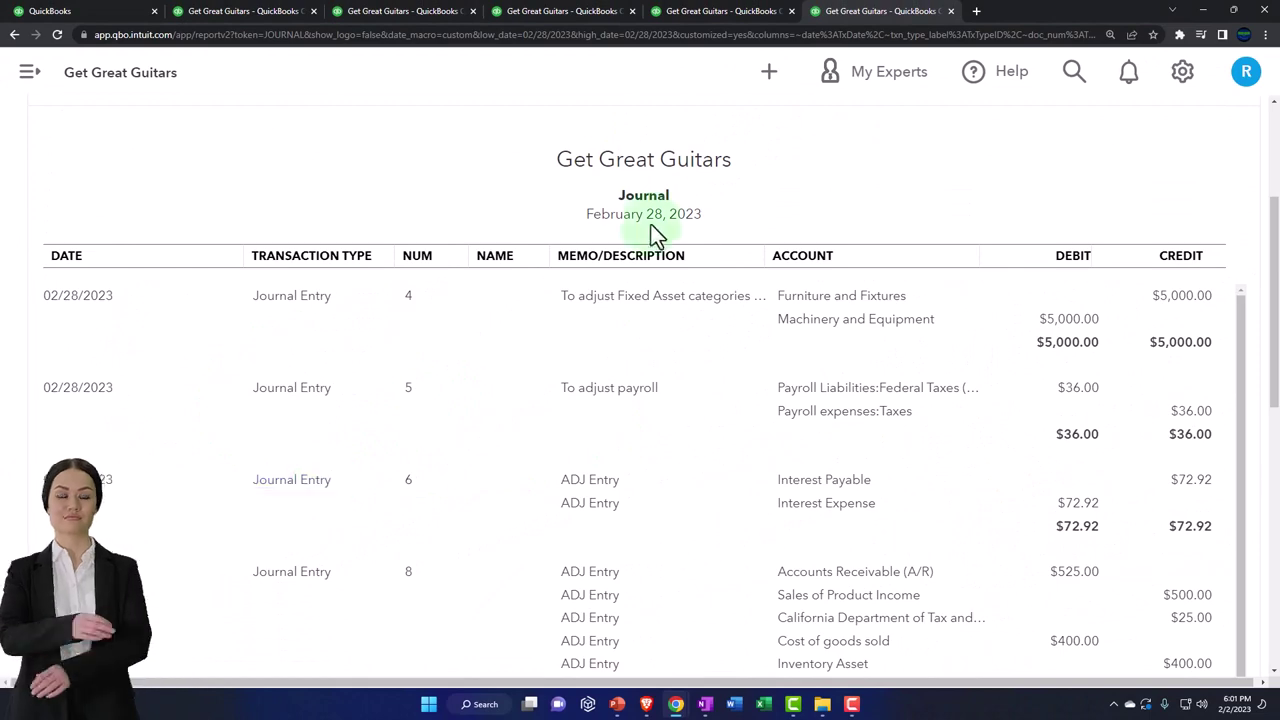
click(766, 80)
click(764, 80)
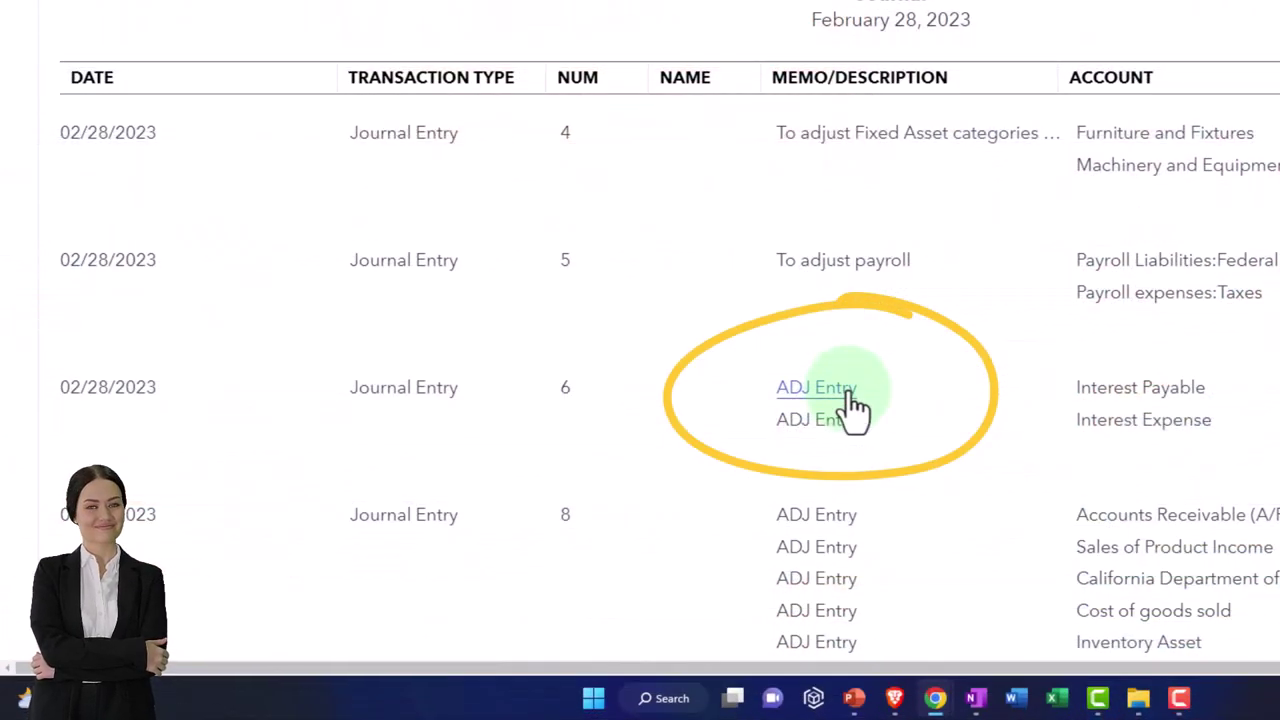
scroll(852, 410, down, 1)
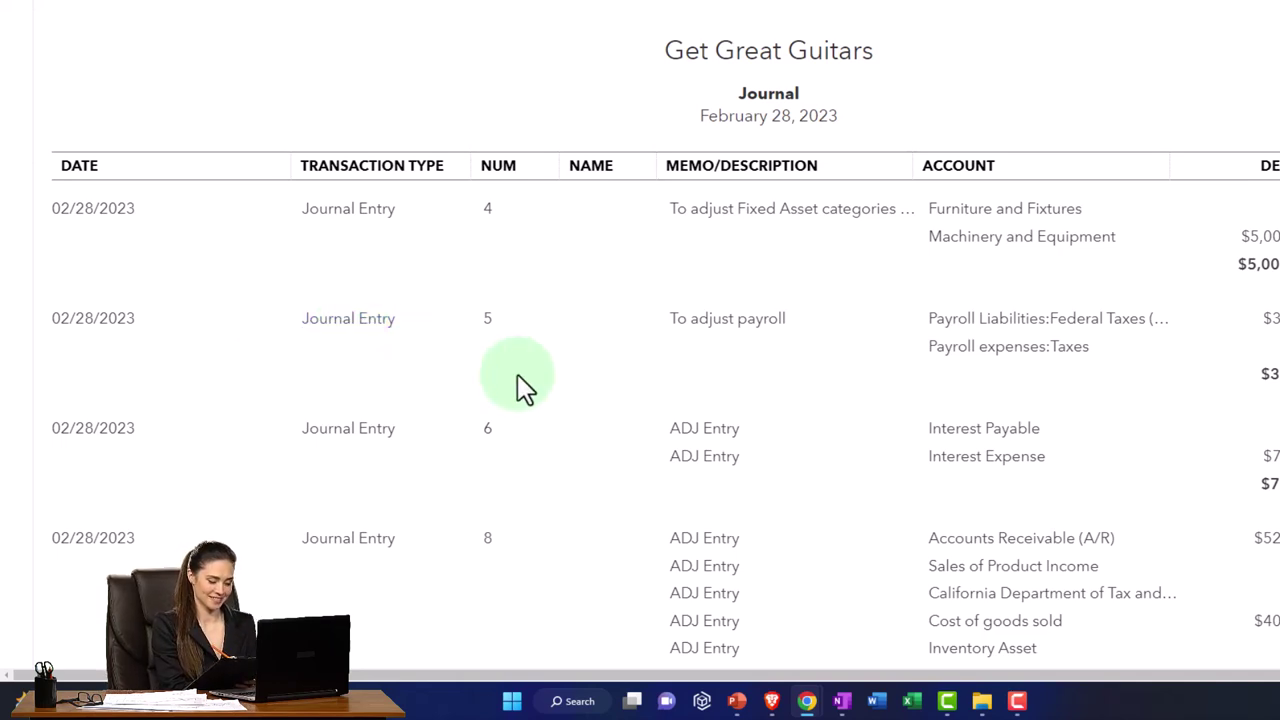
scroll(518, 377, down, 1)
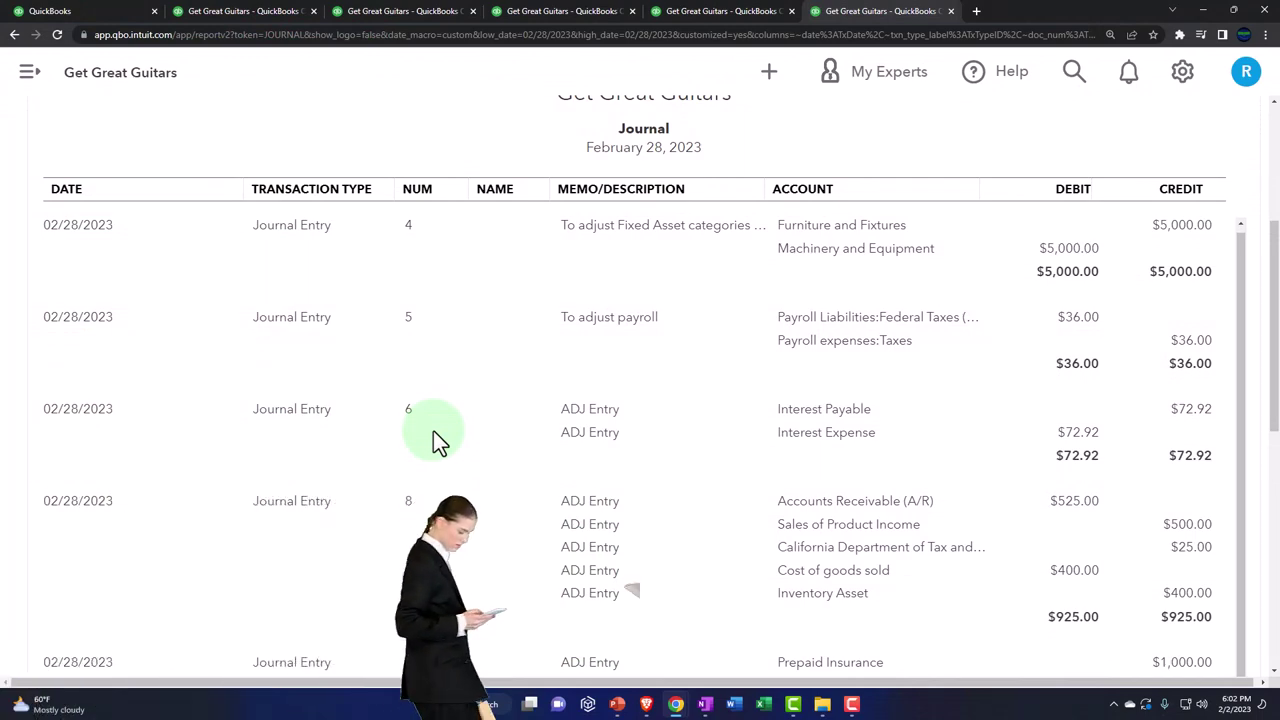
scroll(433, 430, up, 1)
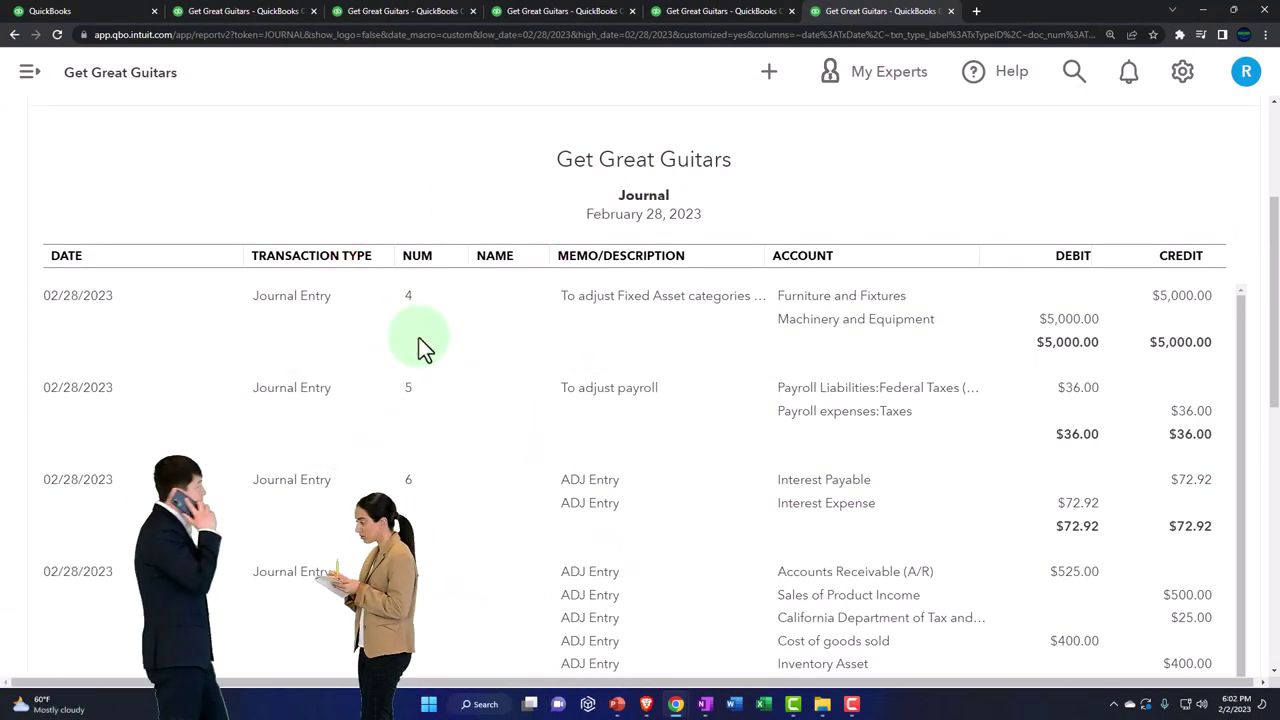
Step: Export the Journal report to Excel and place the exported file in the Adjusting Entries folder under Reports
scroll(1106, 189, up, 3)
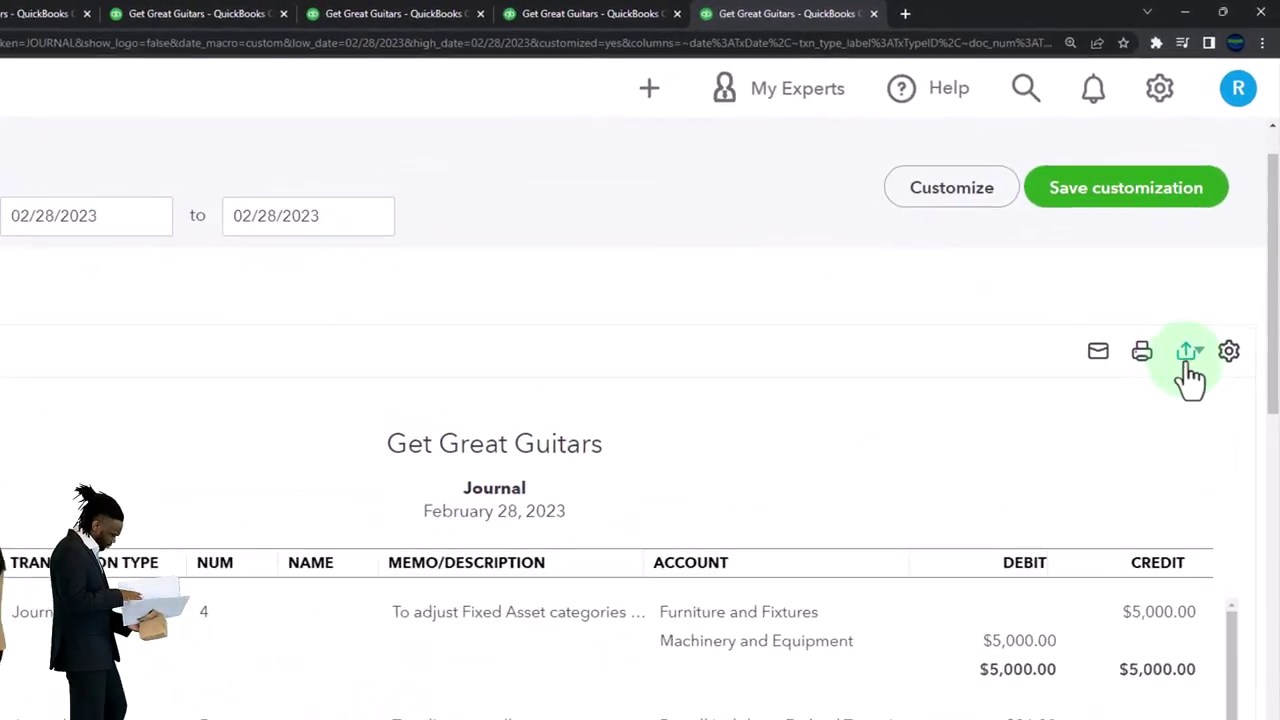
click(1184, 392)
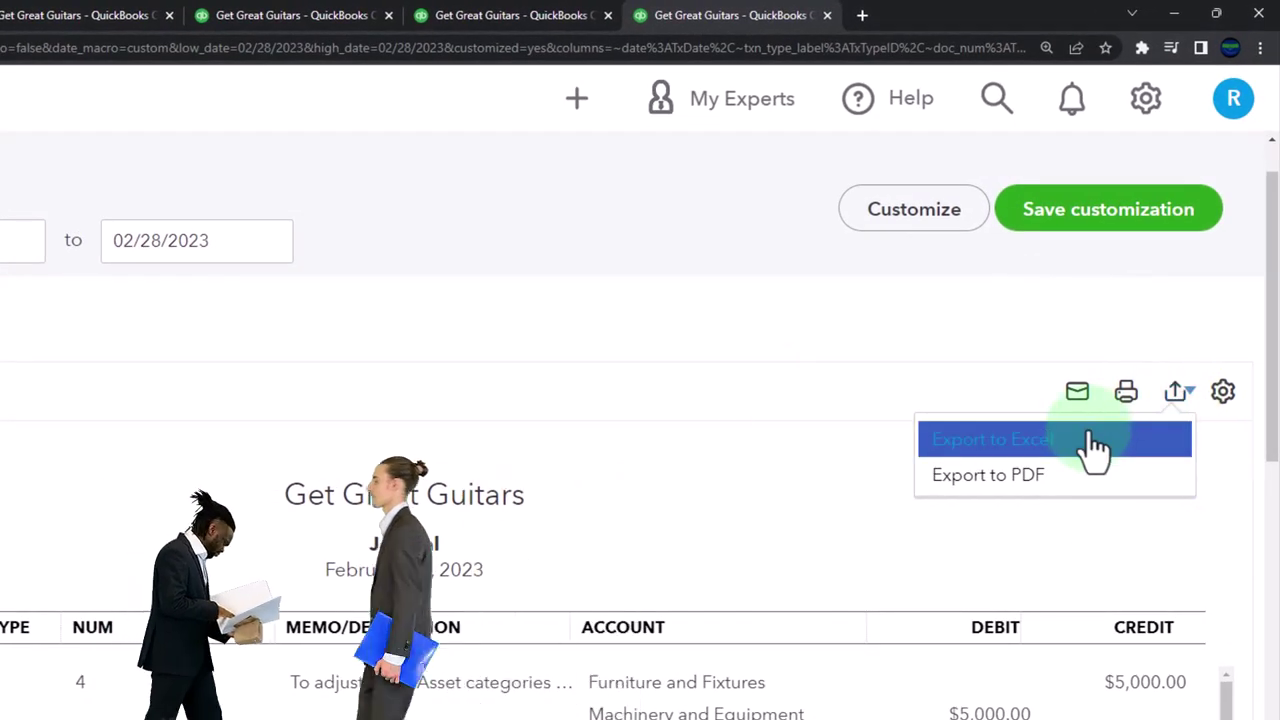
click(1096, 440)
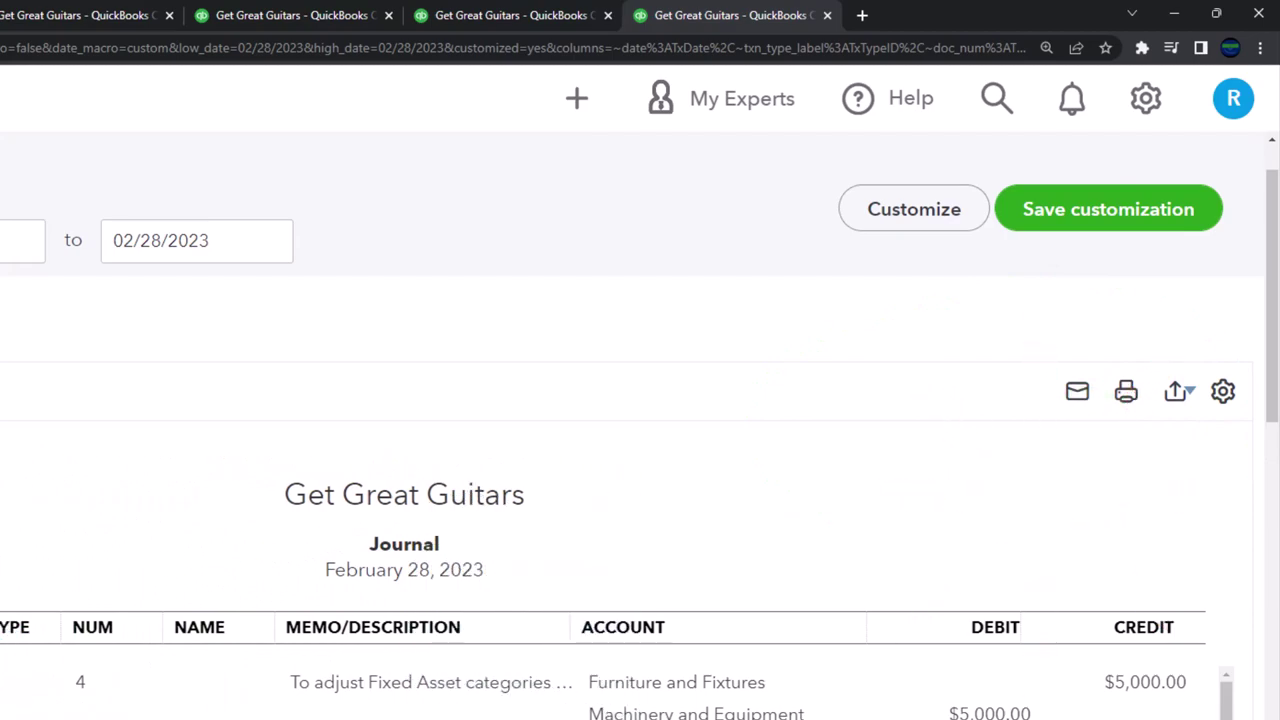
mouse_move(822, 704)
click(860, 665)
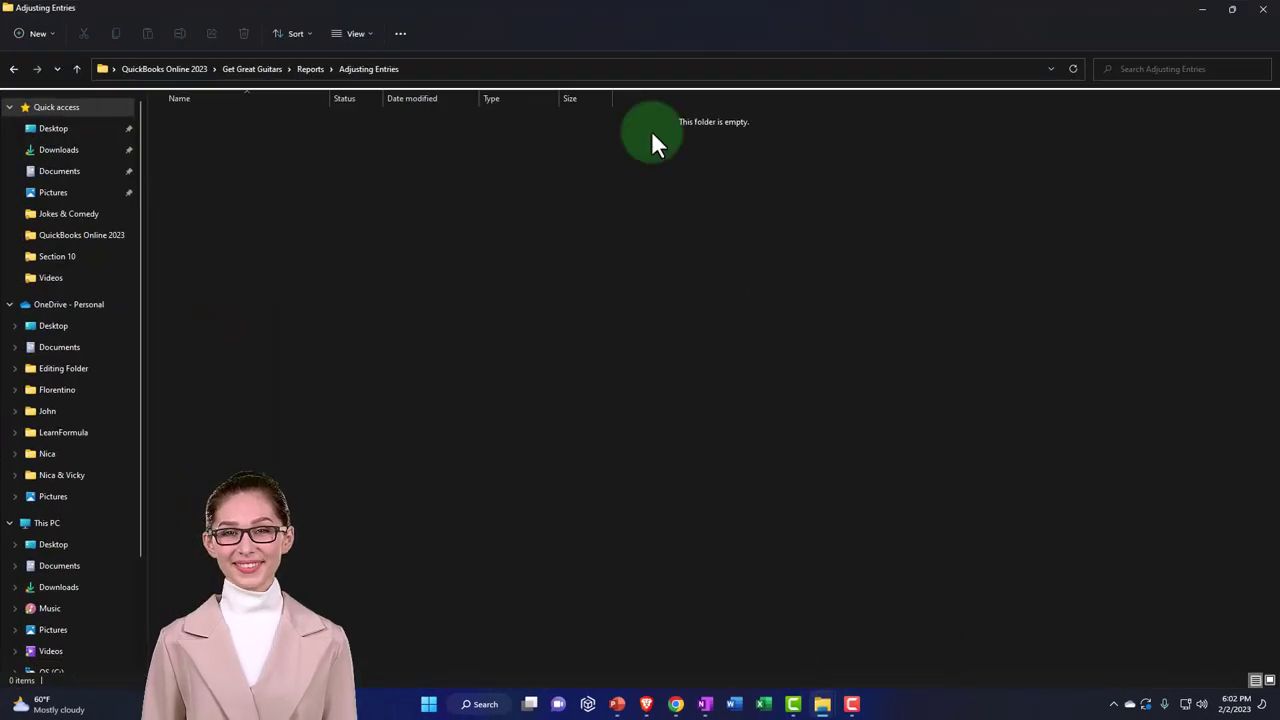
key(super+shift+Right)
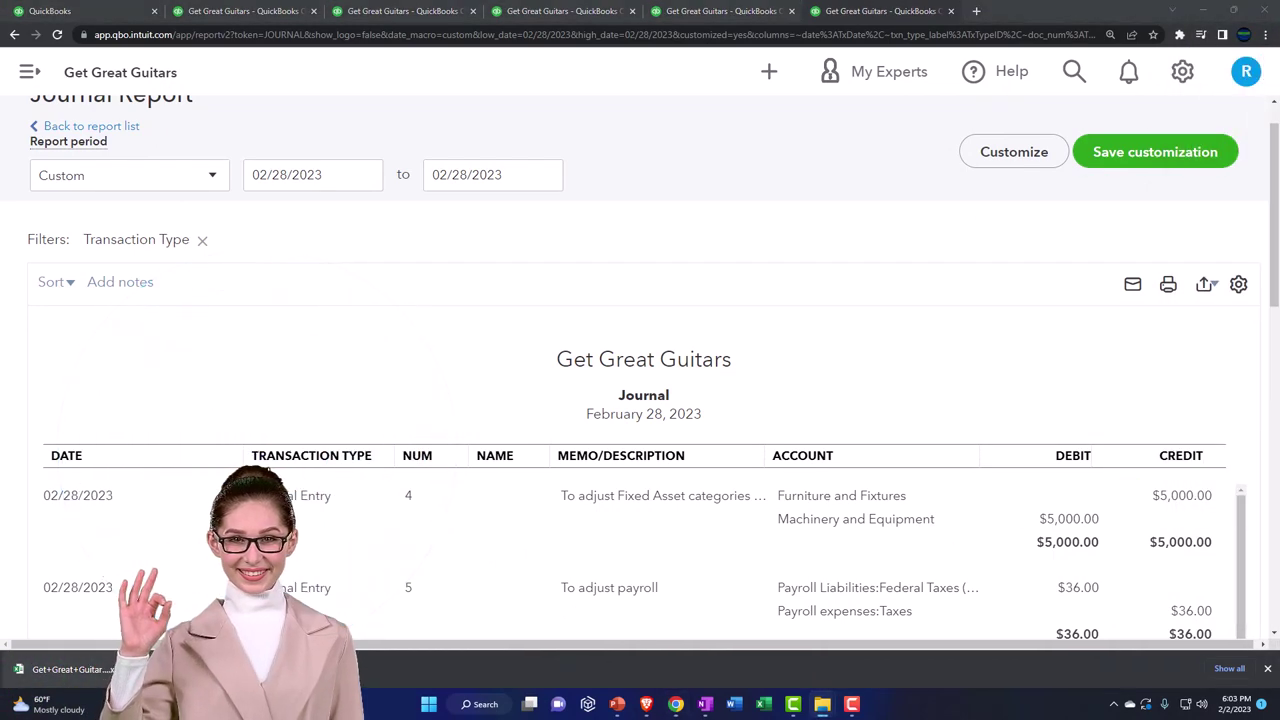
drag(1279, 9, 543, 0)
Step: Show the folder's files as larger icons and rename the exported Journal workbook as Adjusting Entries
click(349, 40)
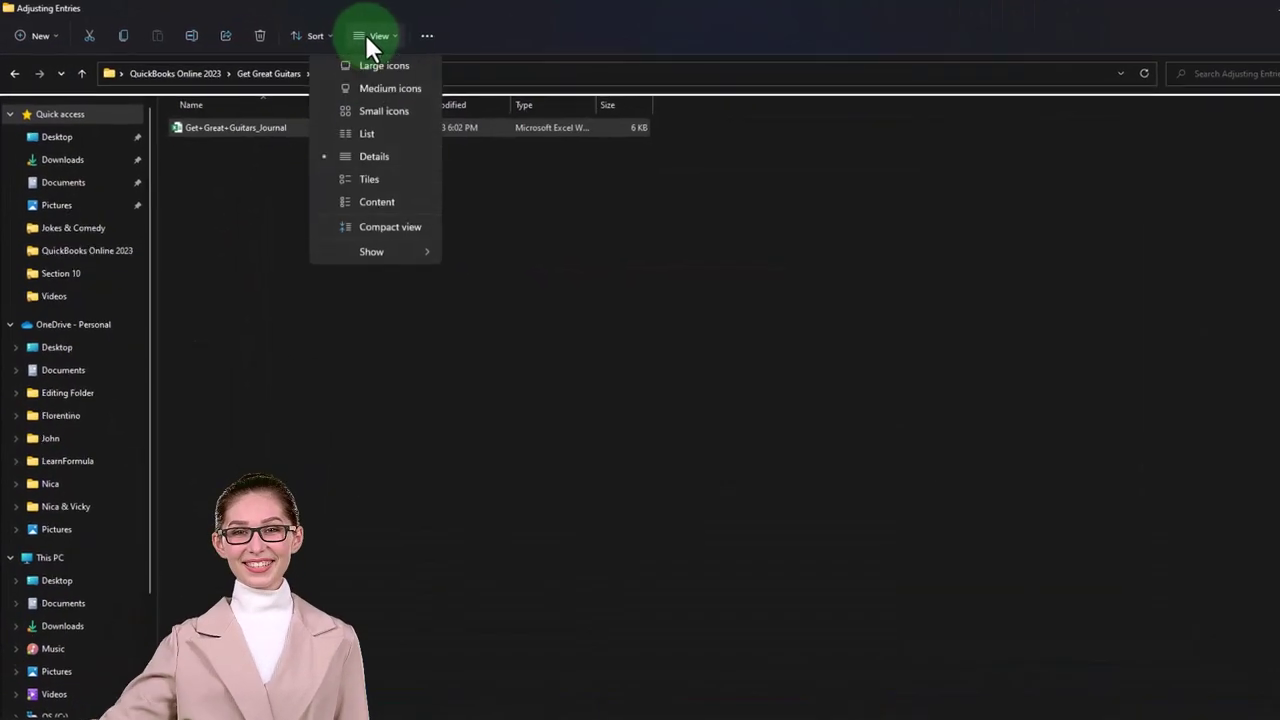
click(356, 64)
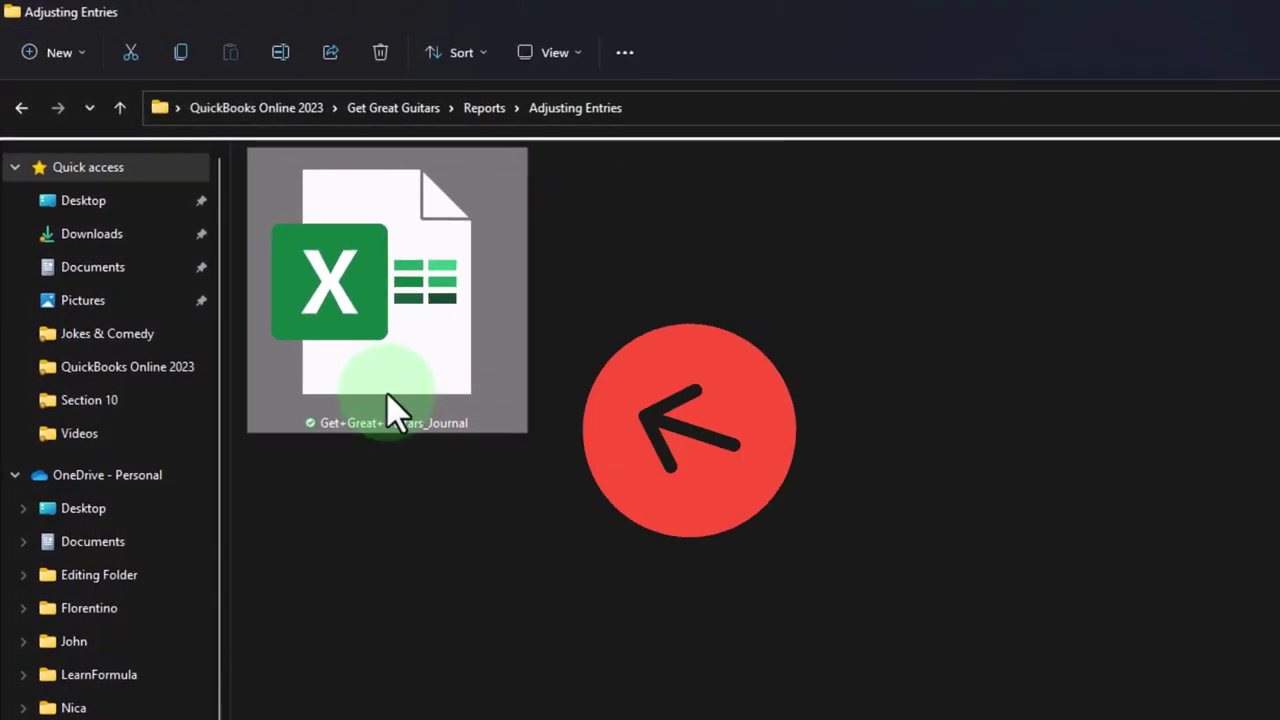
right_click(392, 407)
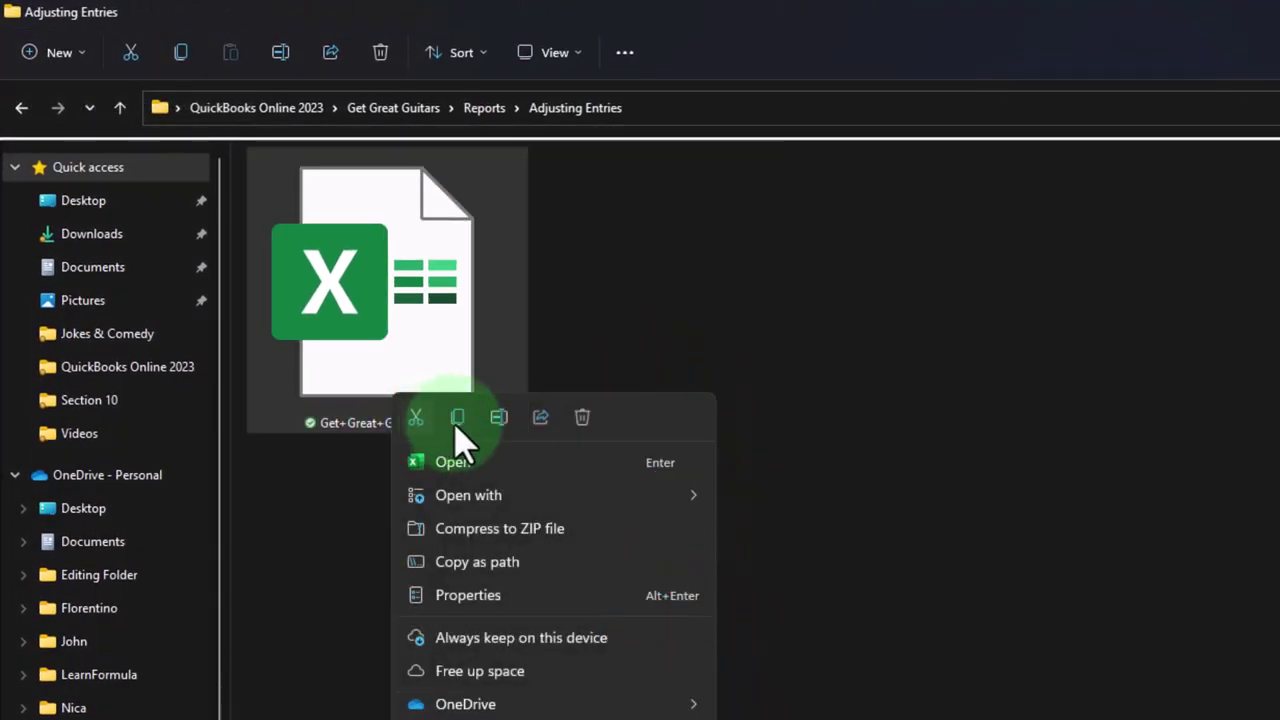
click(498, 417)
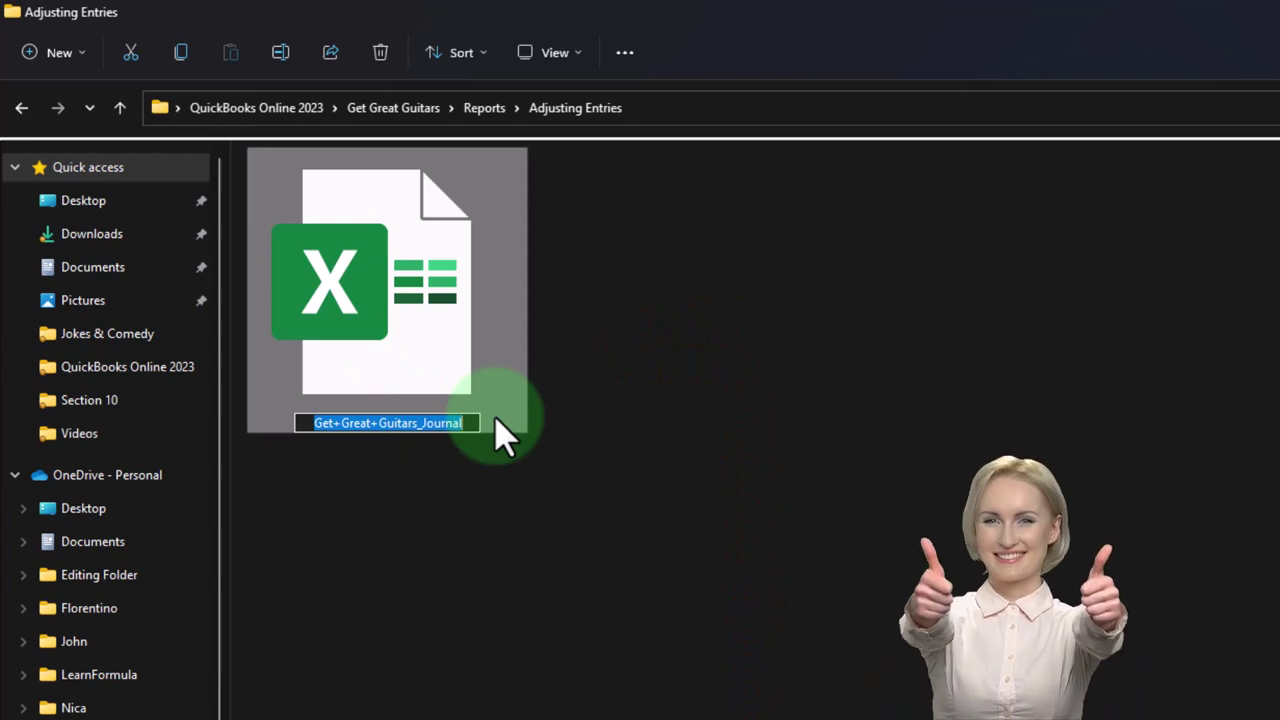
text(Adjusting En)
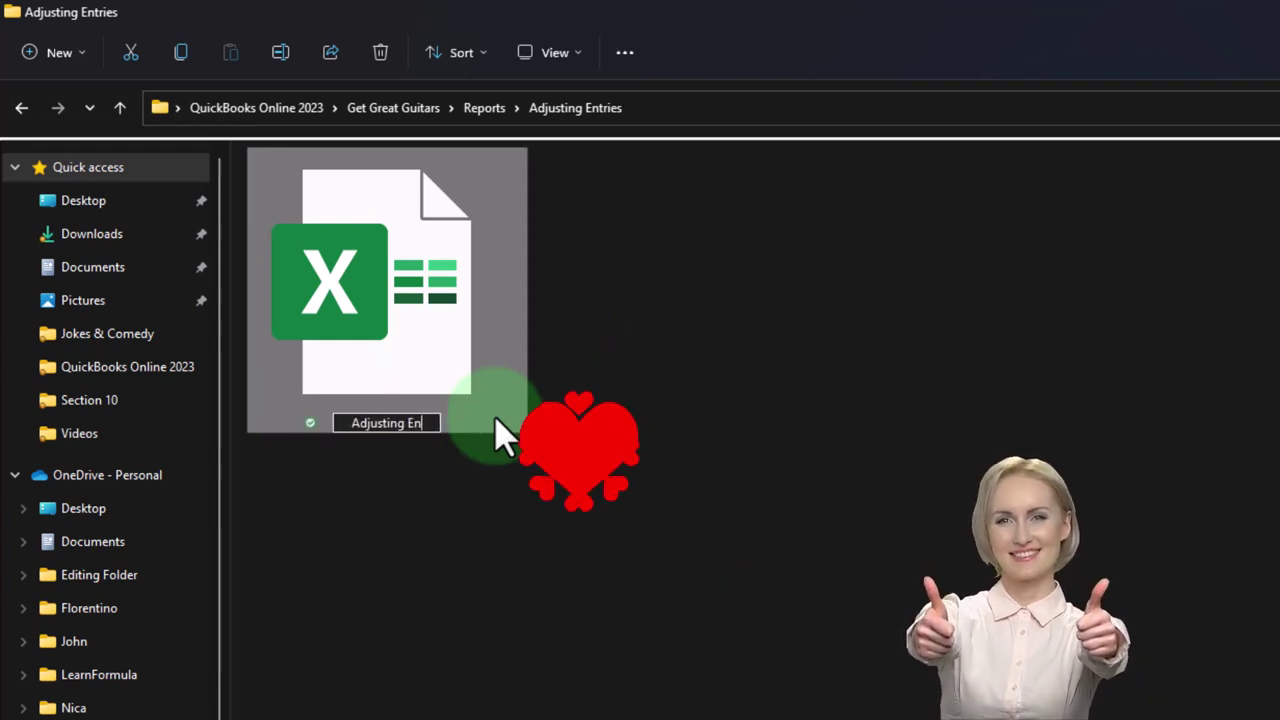
text(tries)
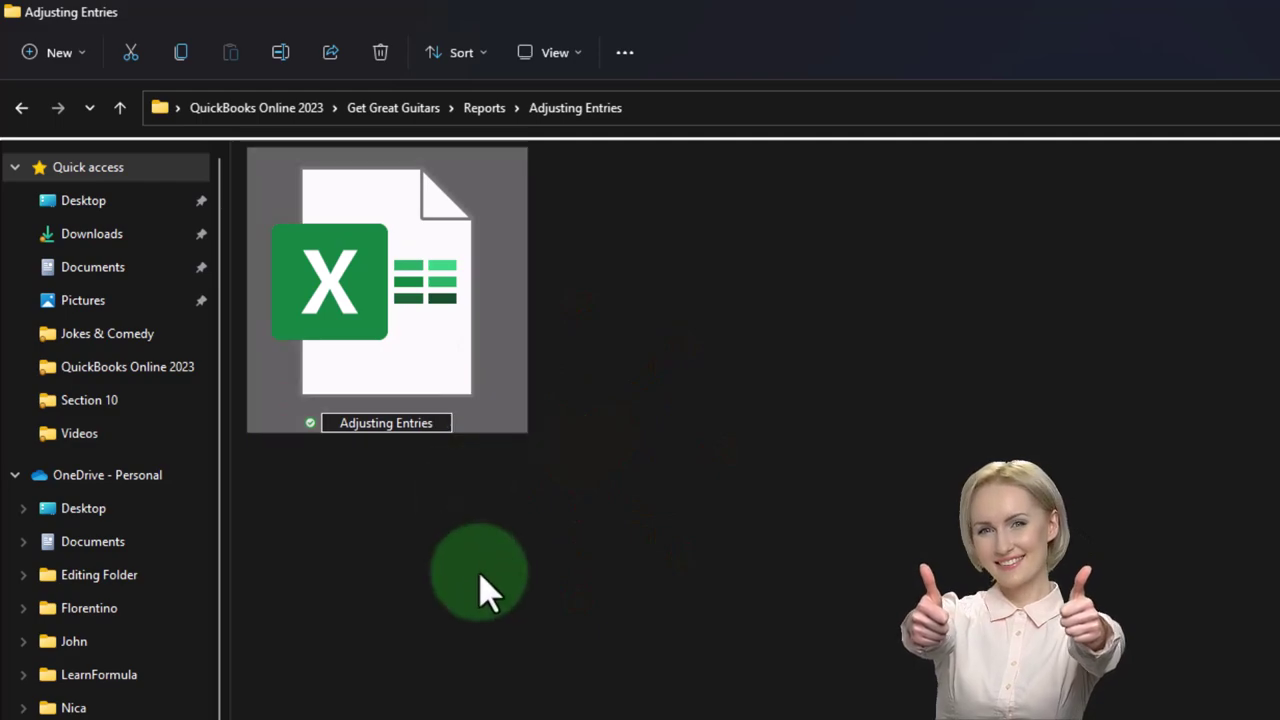
click(478, 588)
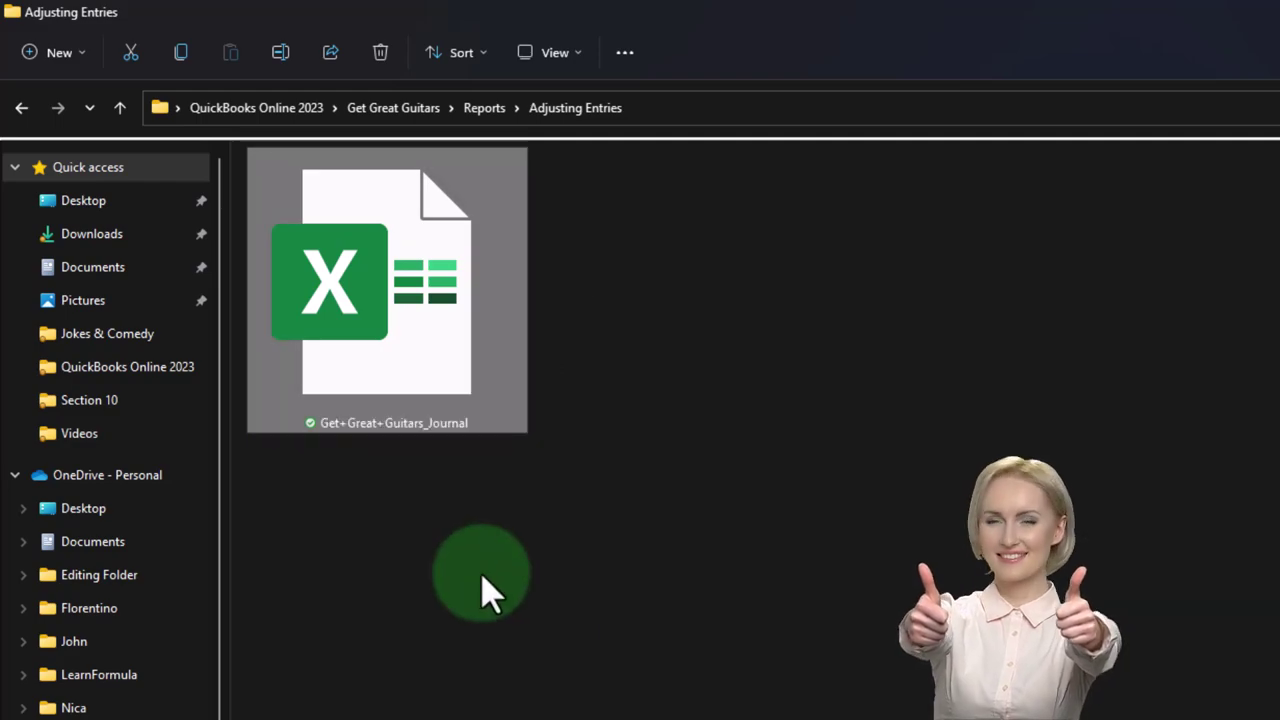
Step: Open the Adjusting Entries workbook in Excel and maximize its window
double_click(434, 356)
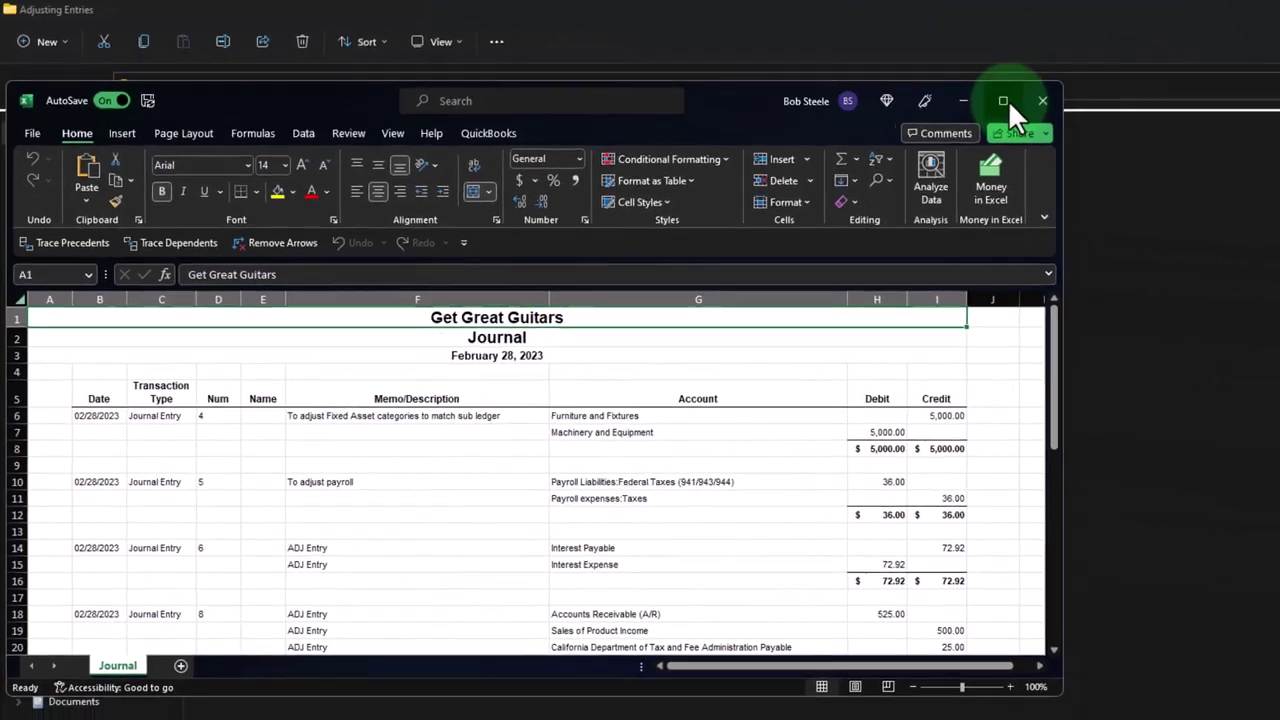
double_click(1008, 100)
click(594, 486)
scroll(328, 508, up, 3)
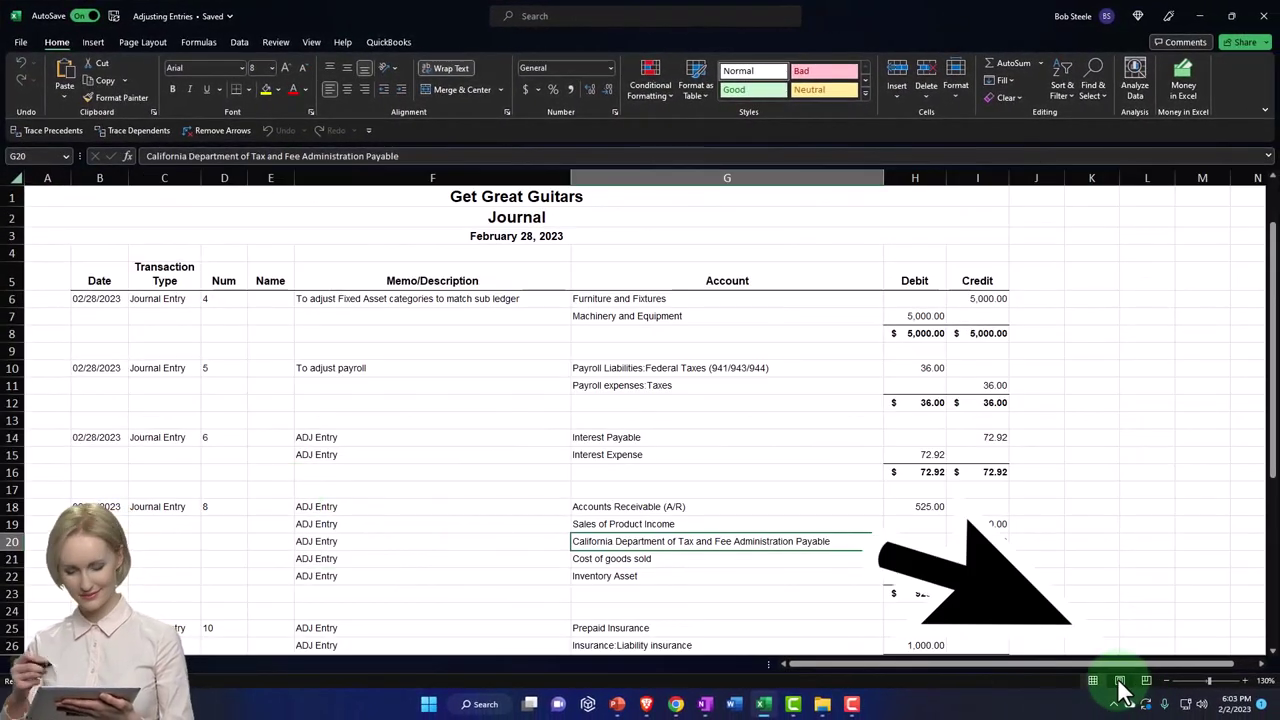
Step: Switch the Journal sheet to Page Layout view and back to Normal view to display its page breaks
click(1120, 682)
click(1093, 680)
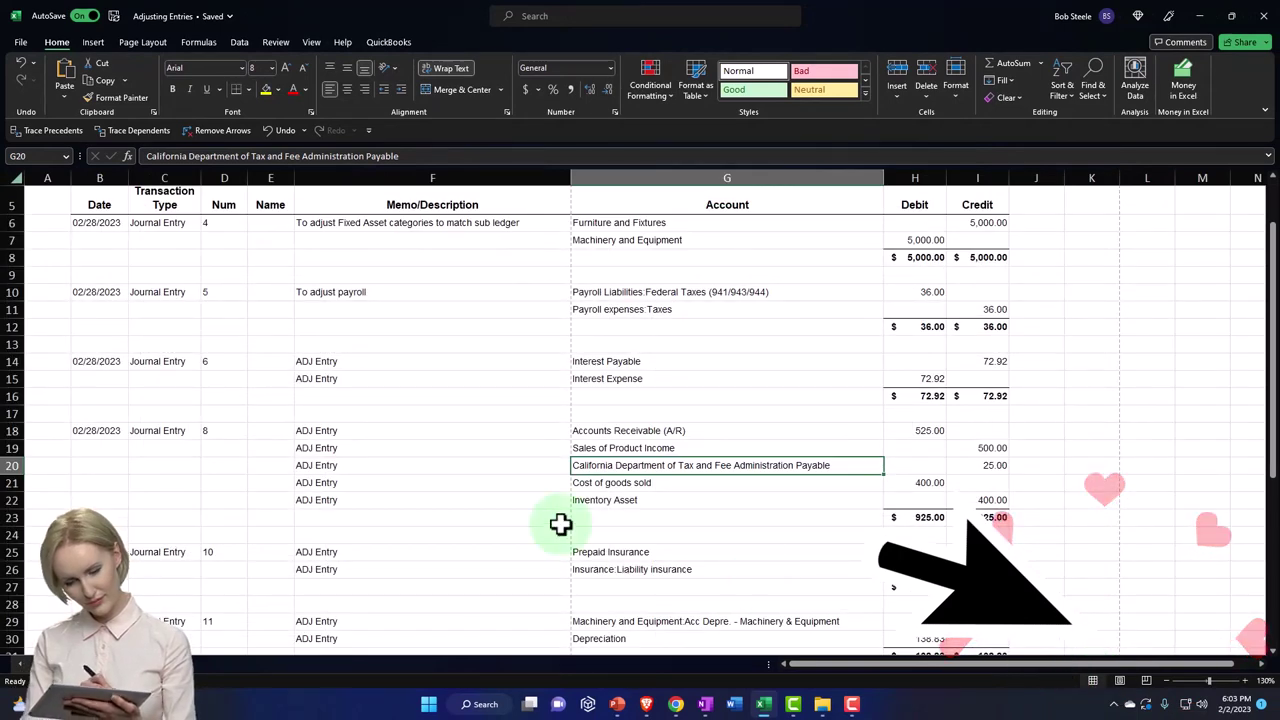
scroll(400, 528, up, 2)
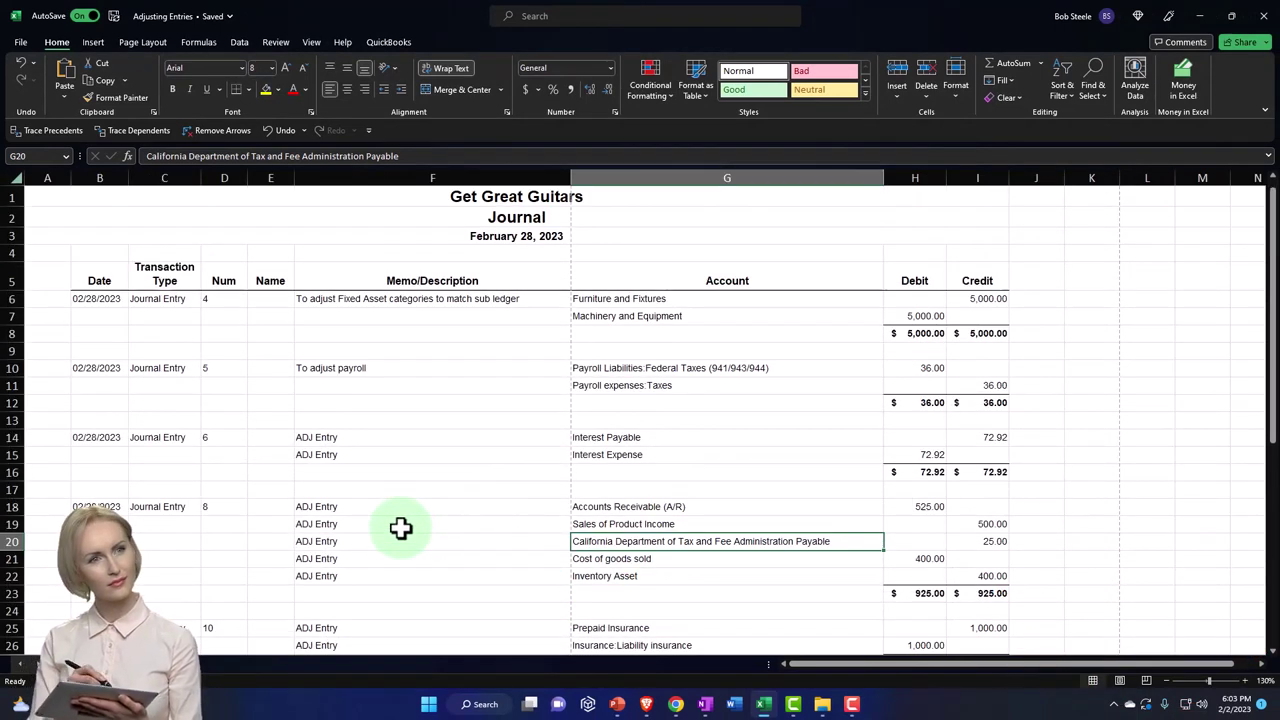
scroll(400, 528, up, 1)
scroll(400, 528, up, 1)
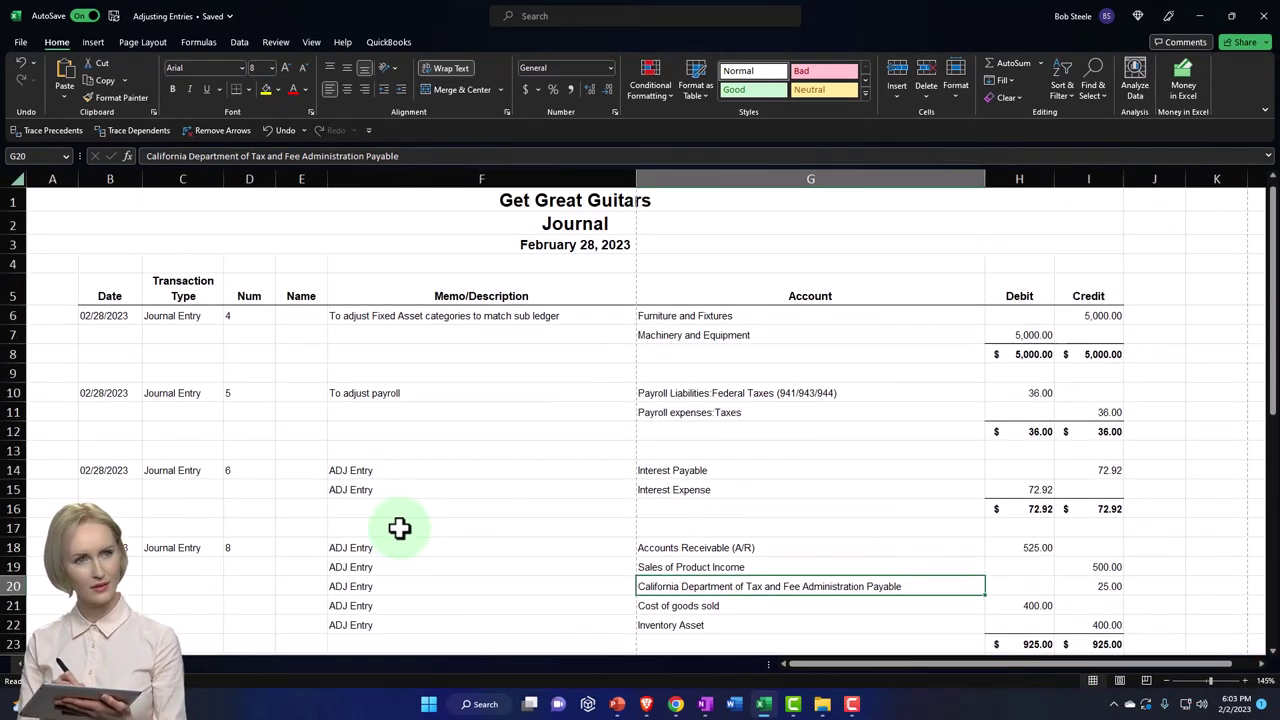
Step: Set the Journal sheet's page orientation to Landscape
click(398, 526)
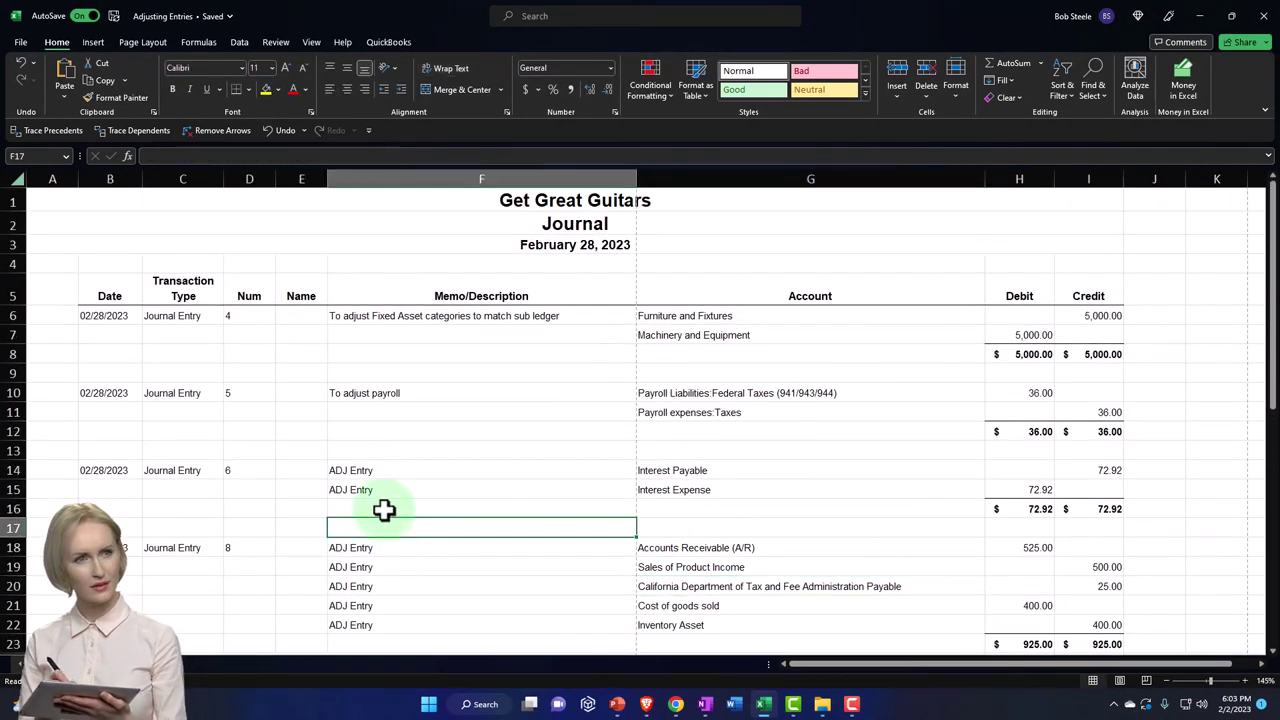
click(146, 40)
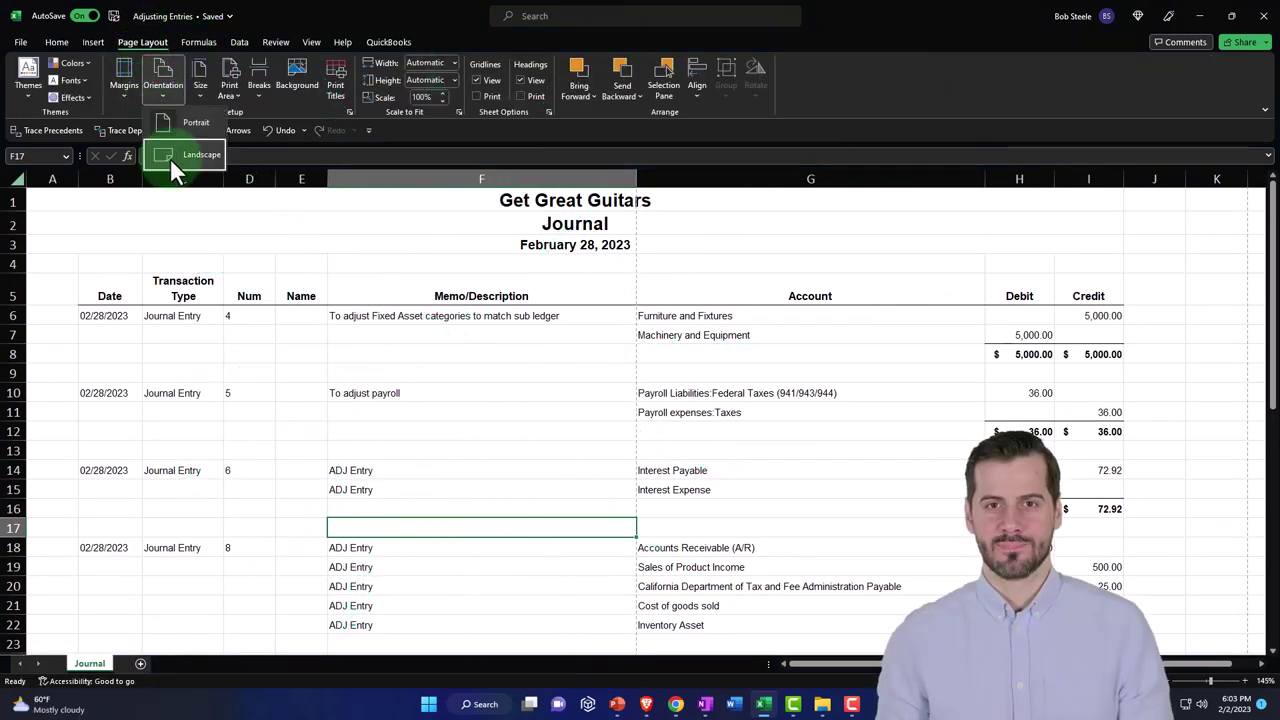
click(172, 158)
click(406, 374)
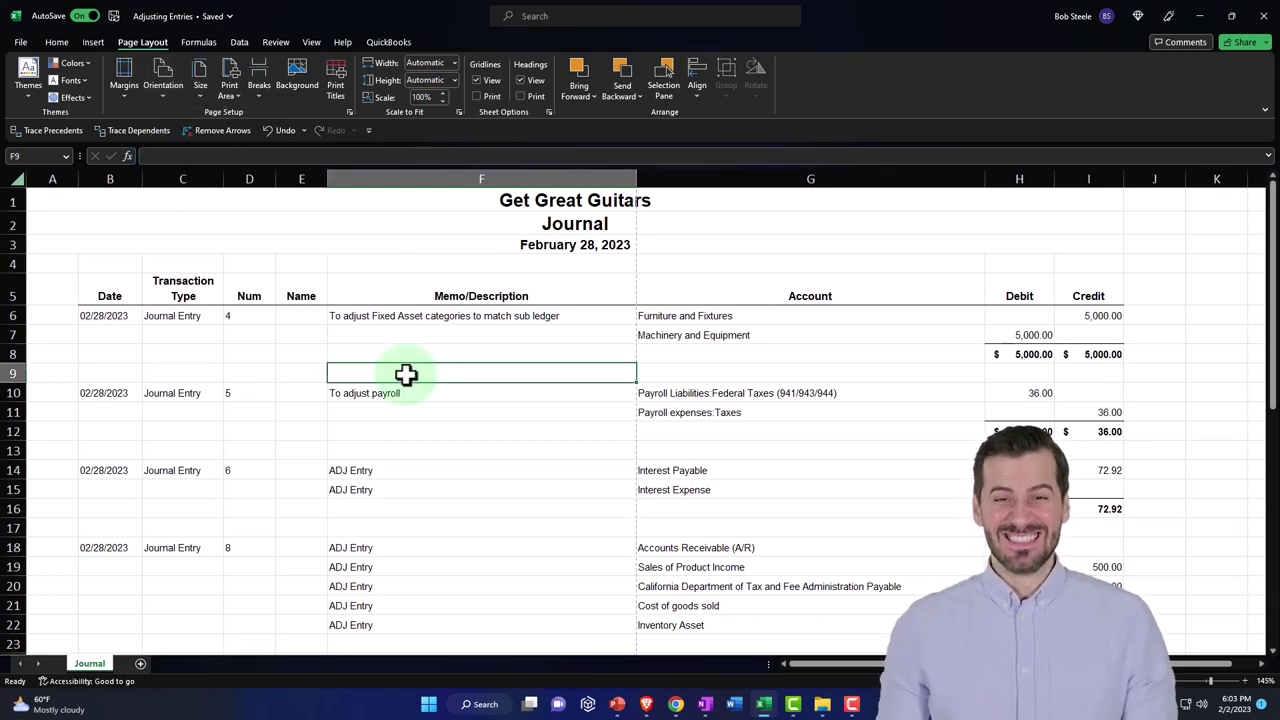
Step: Examine the Journal report from its title rows down to the TOTAL row and the page break above it
scroll(86, 331, down, 8)
scroll(85, 334, down, 2)
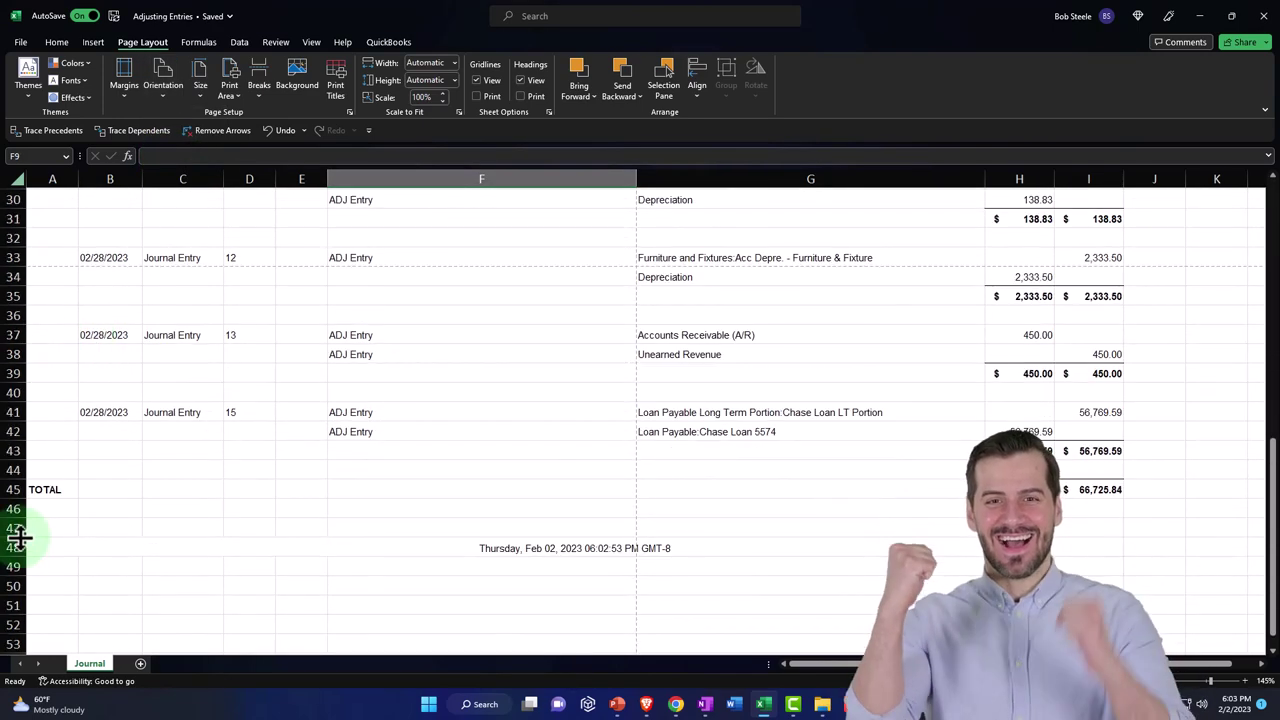
click(46, 490)
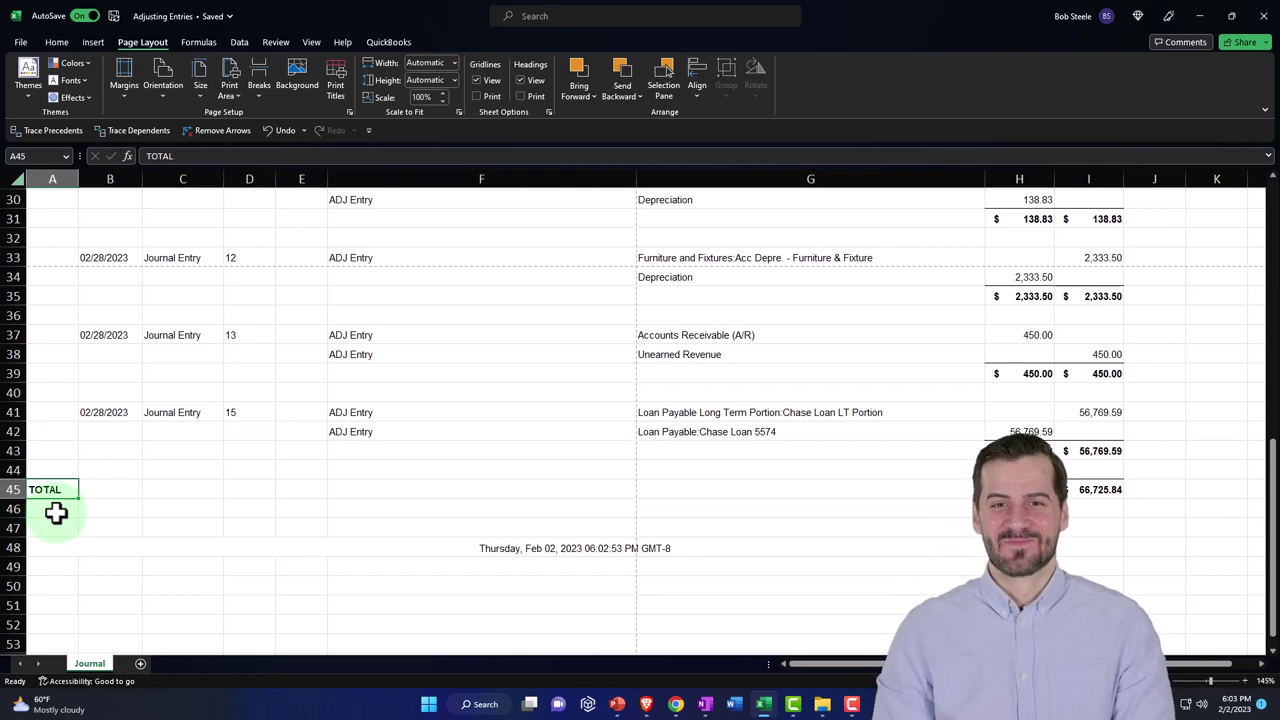
scroll(56, 512, up, 10)
scroll(57, 511, down, 6)
scroll(57, 511, down, 5)
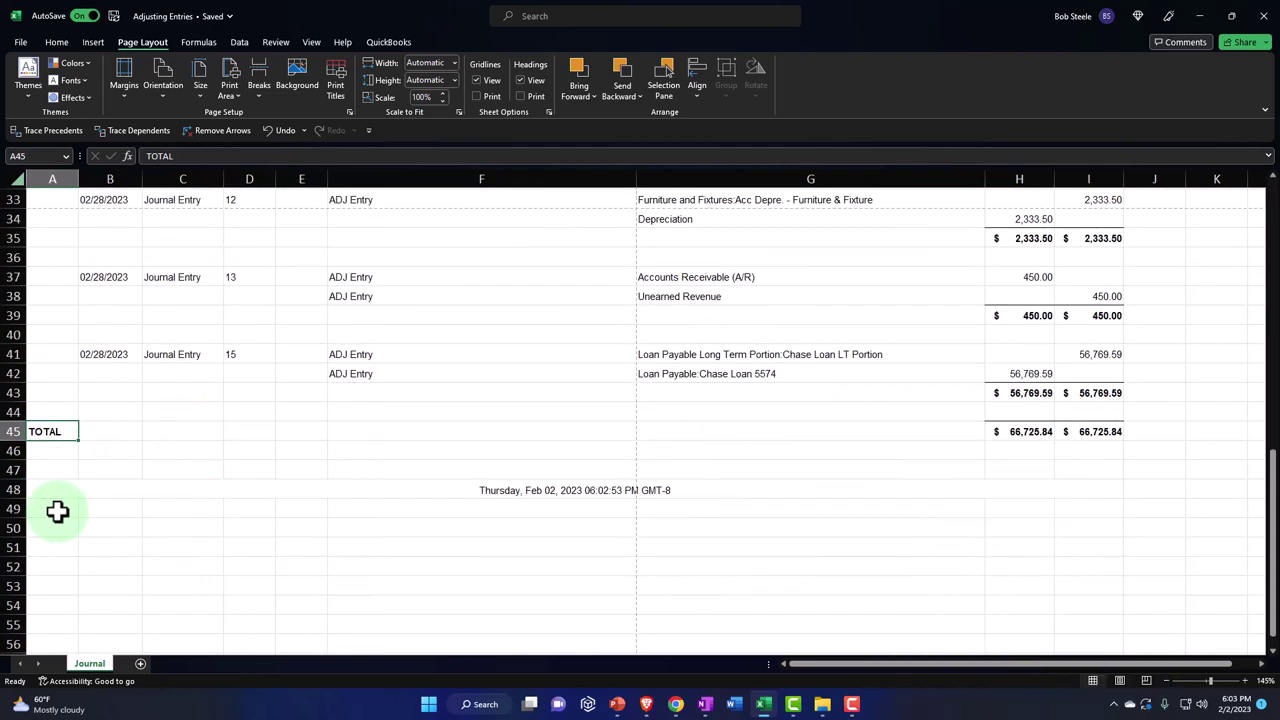
scroll(57, 511, up, 11)
Step: Unmerge the company name, report title and date cells in rows 1 to 3
drag(51, 198, 51, 240)
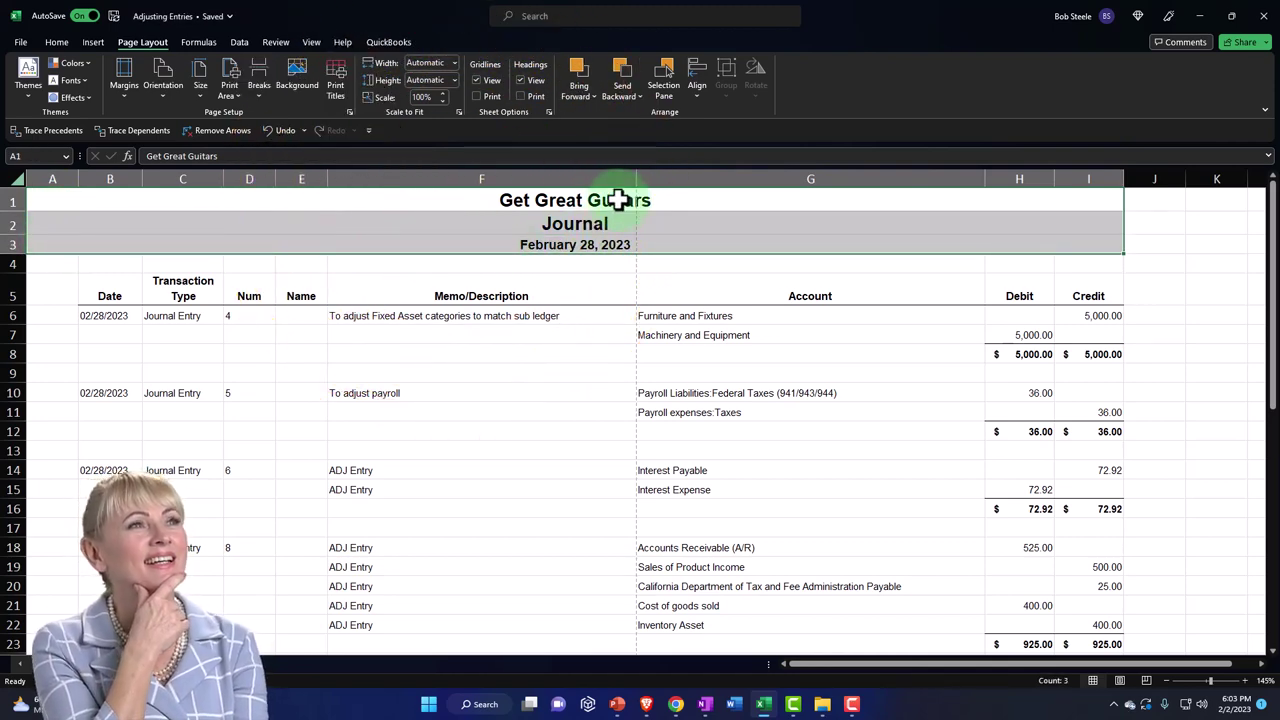
click(126, 205)
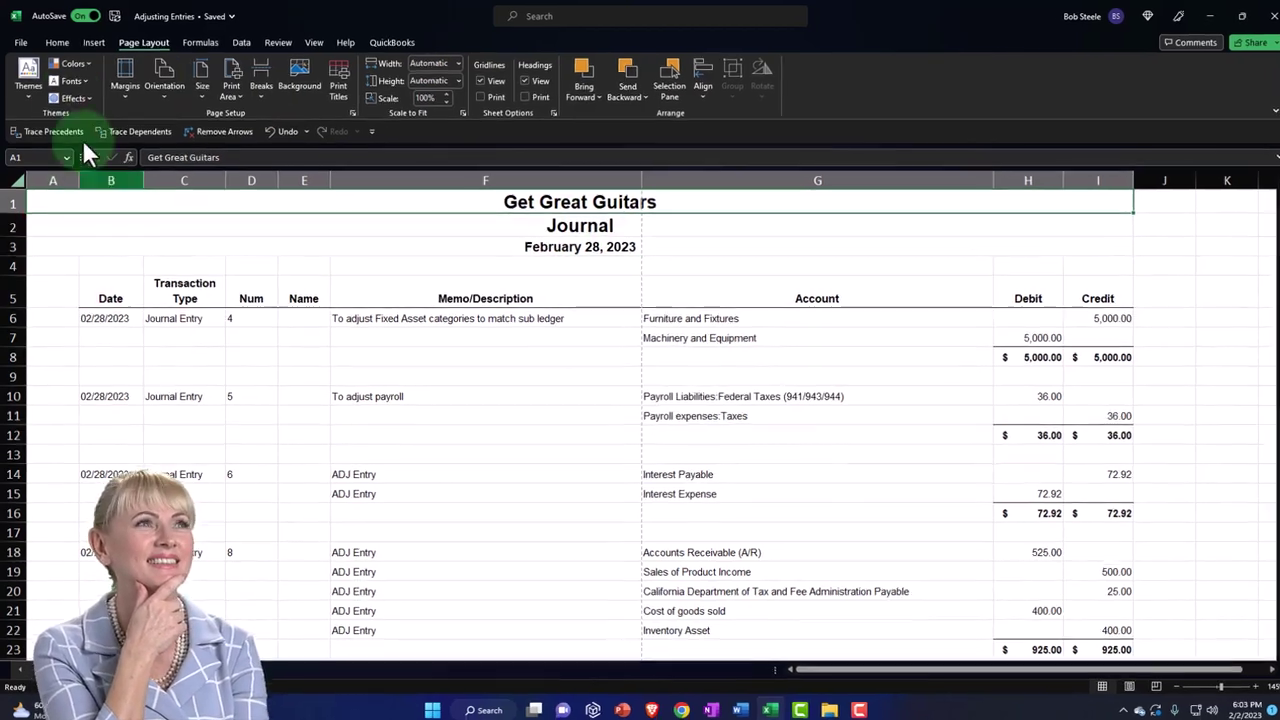
click(58, 42)
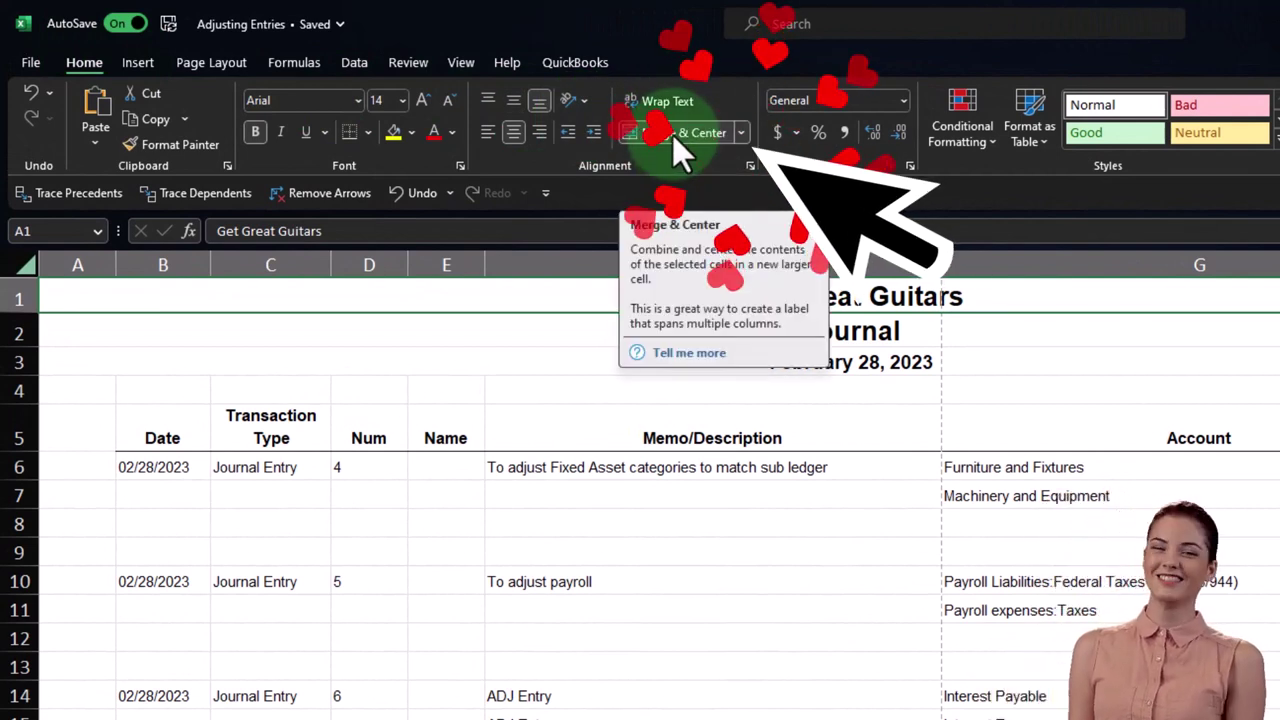
click(673, 135)
click(206, 329)
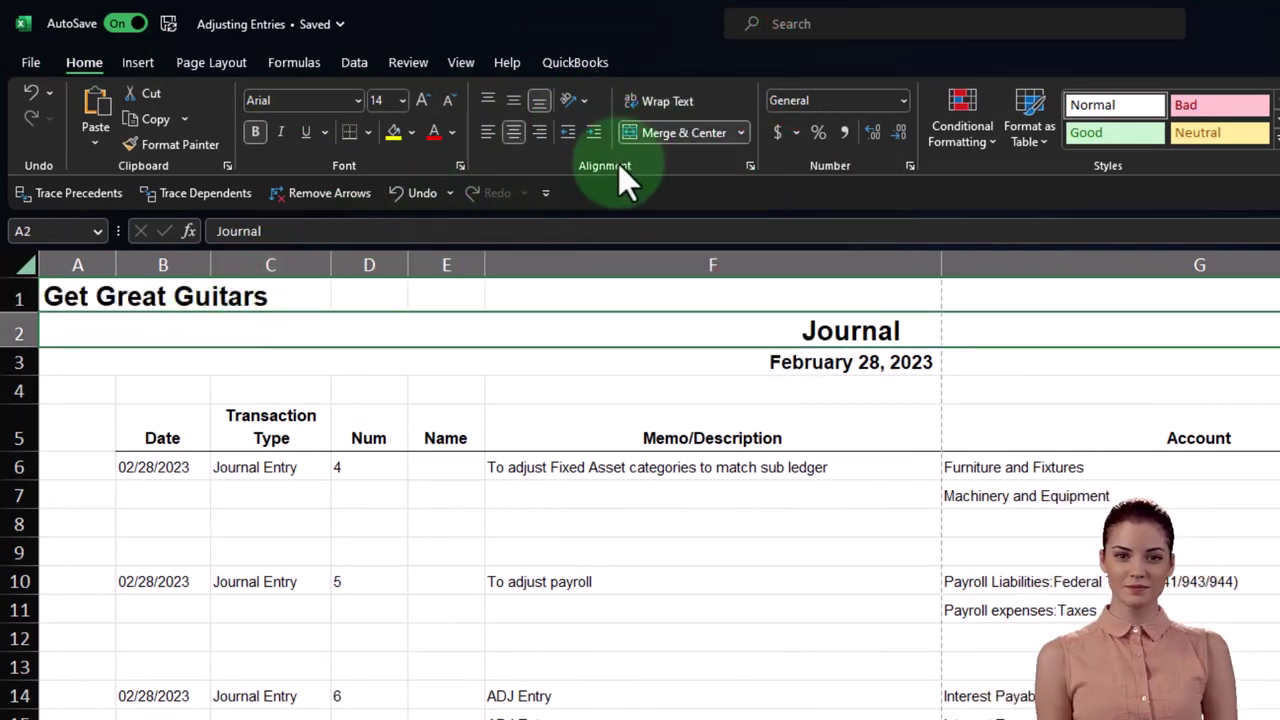
click(640, 131)
click(314, 360)
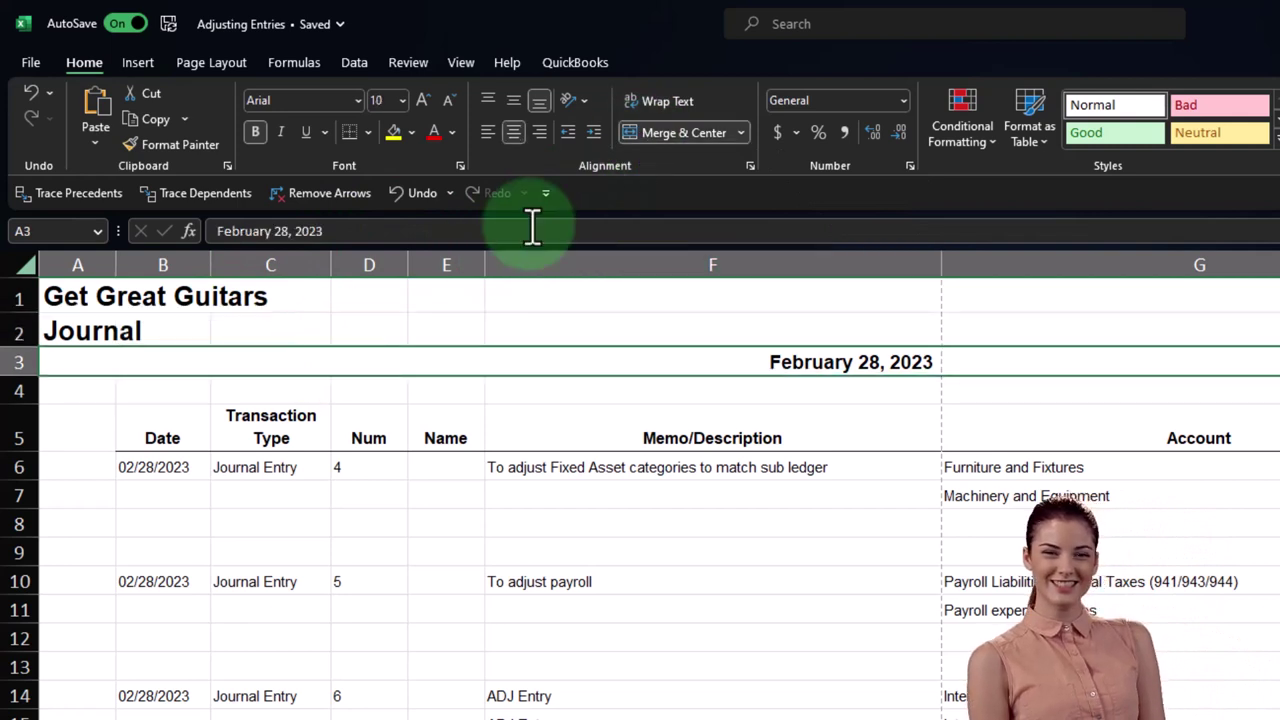
click(643, 129)
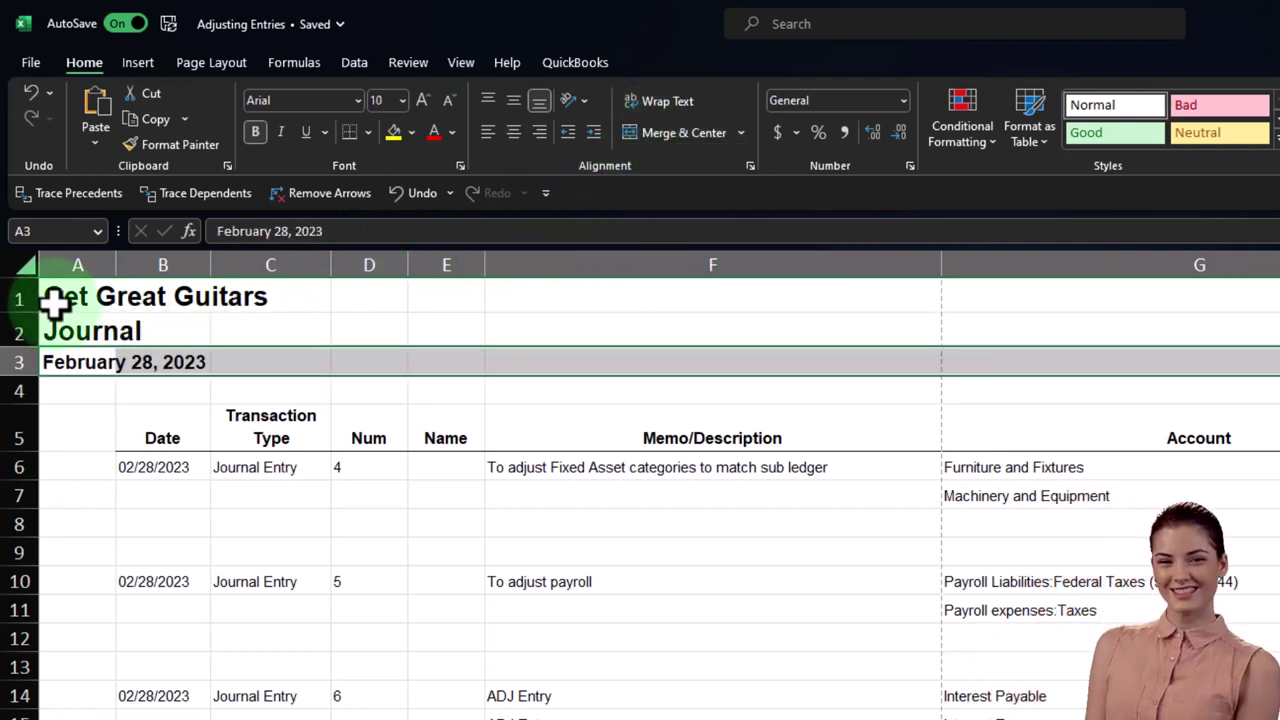
Step: Cut the three report heading cells A1:A3 and paste them starting at cell B1
drag(57, 297, 60, 343)
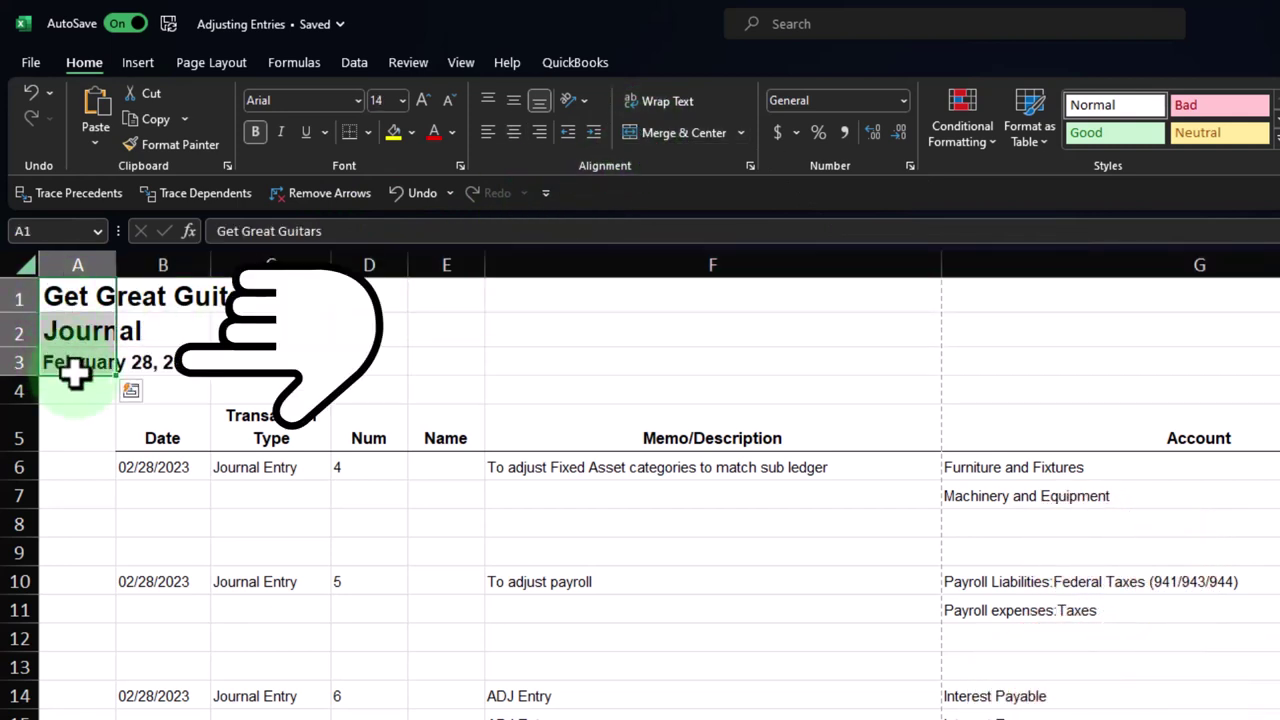
key(ctrl+q)
right_click(86, 328)
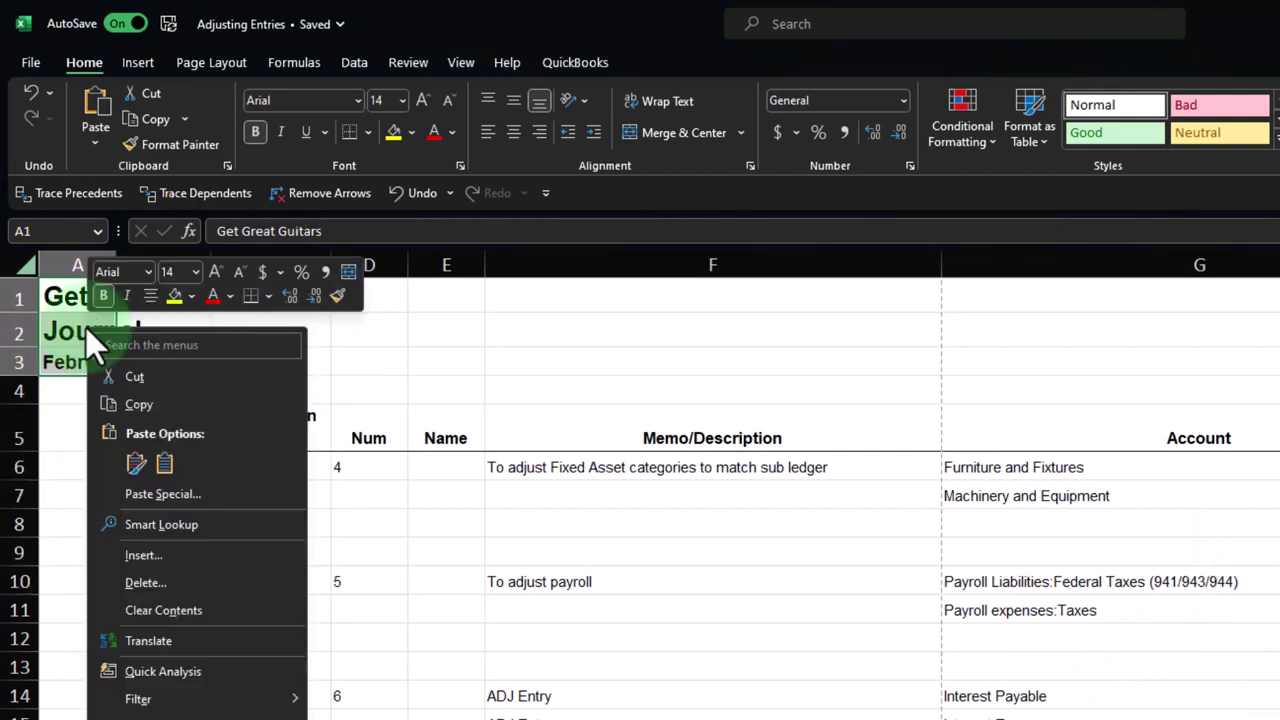
click(125, 377)
click(162, 292)
right_click(162, 293)
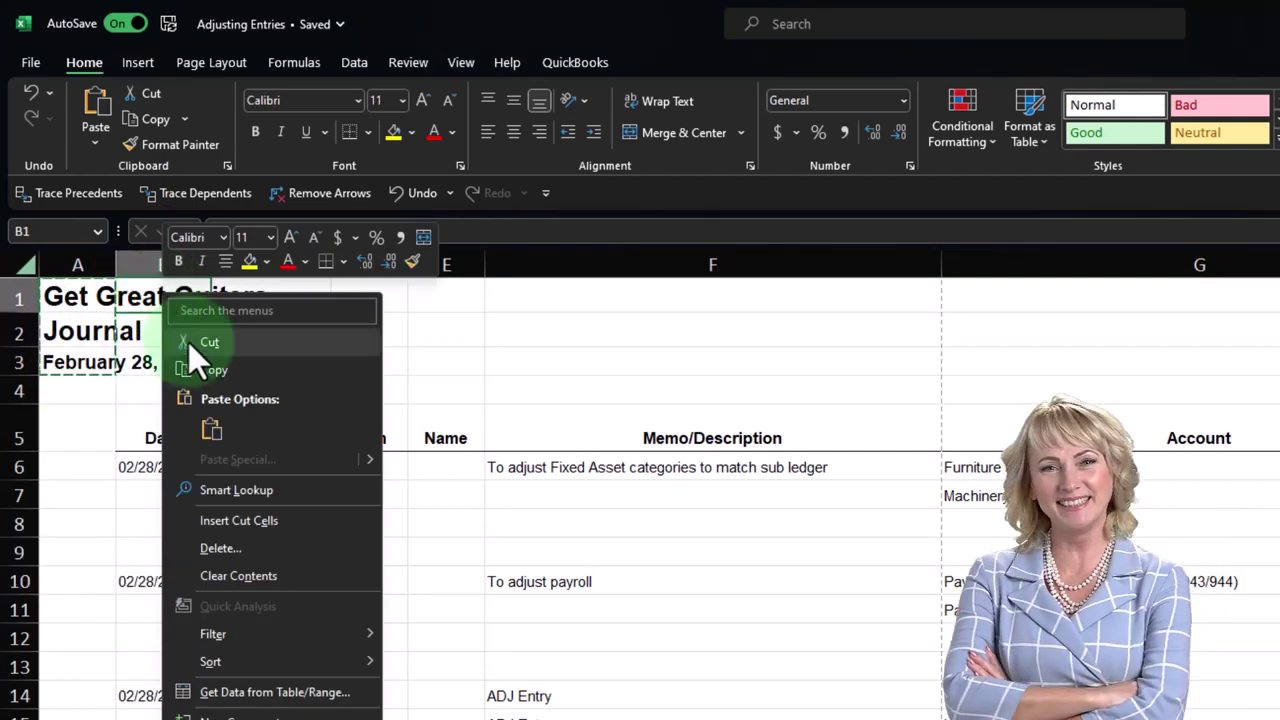
click(213, 424)
Step: Delete column A so the report headings and Date column start at the sheet's edge
click(100, 297)
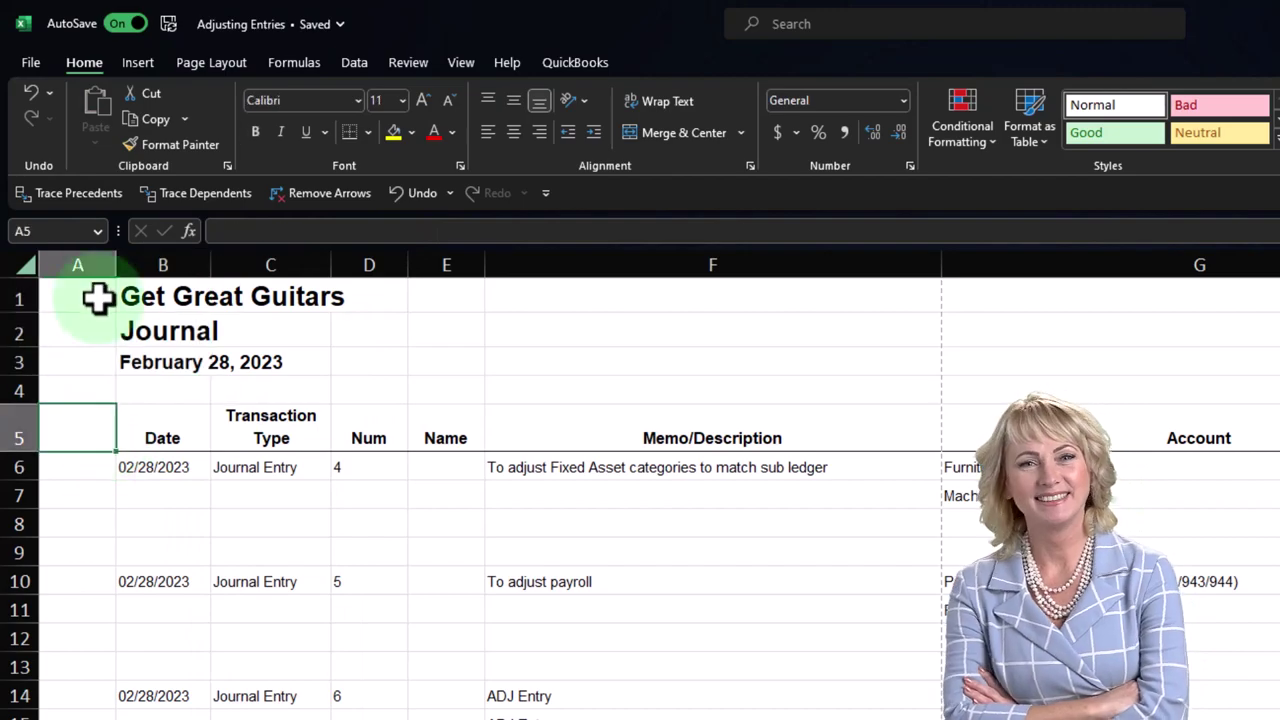
key(ctrl+space)
right_click(100, 345)
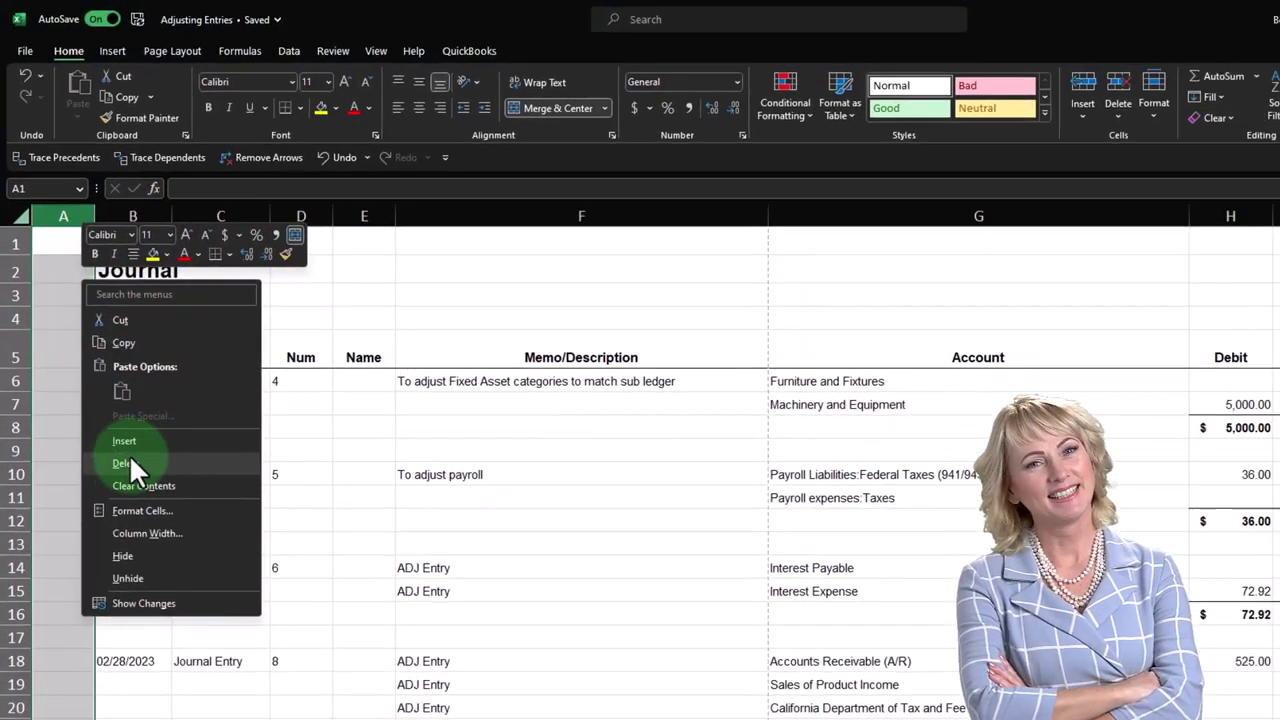
click(153, 563)
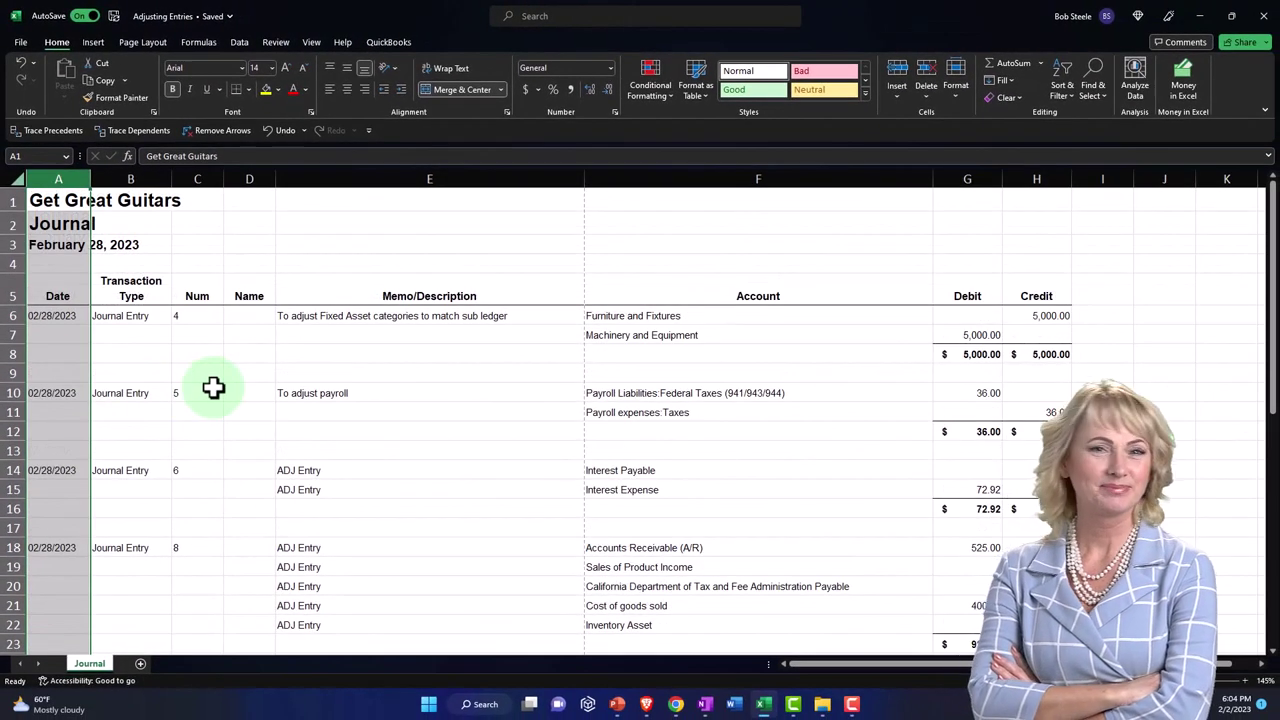
click(214, 391)
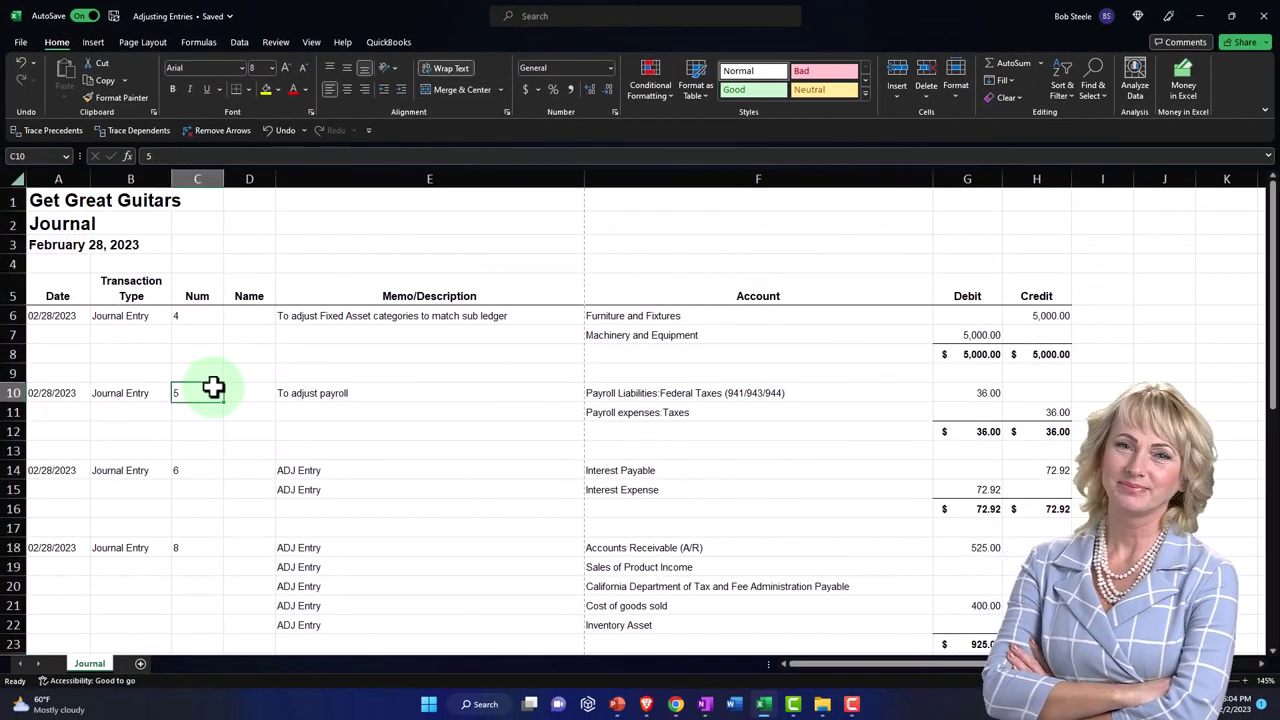
Step: Check the Name column through all entries and delete it from the Journal sheet
scroll(214, 389, down, 7)
scroll(243, 528, down, 4)
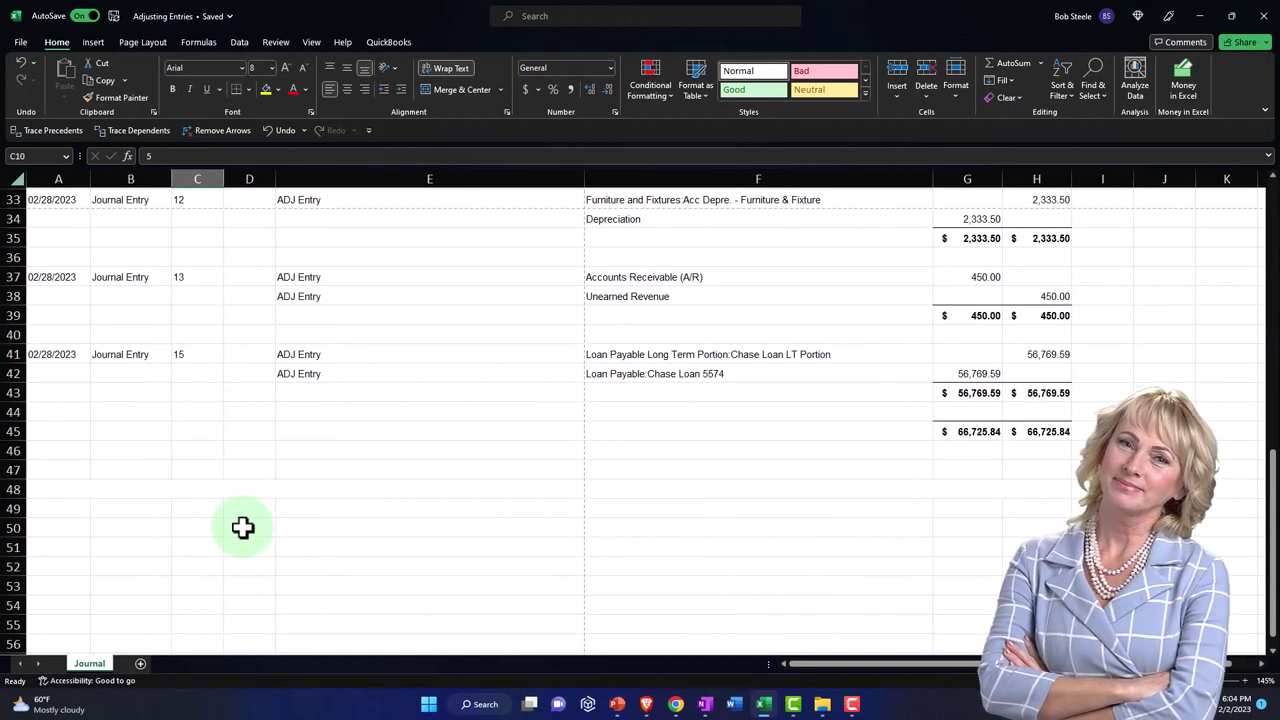
scroll(243, 528, up, 11)
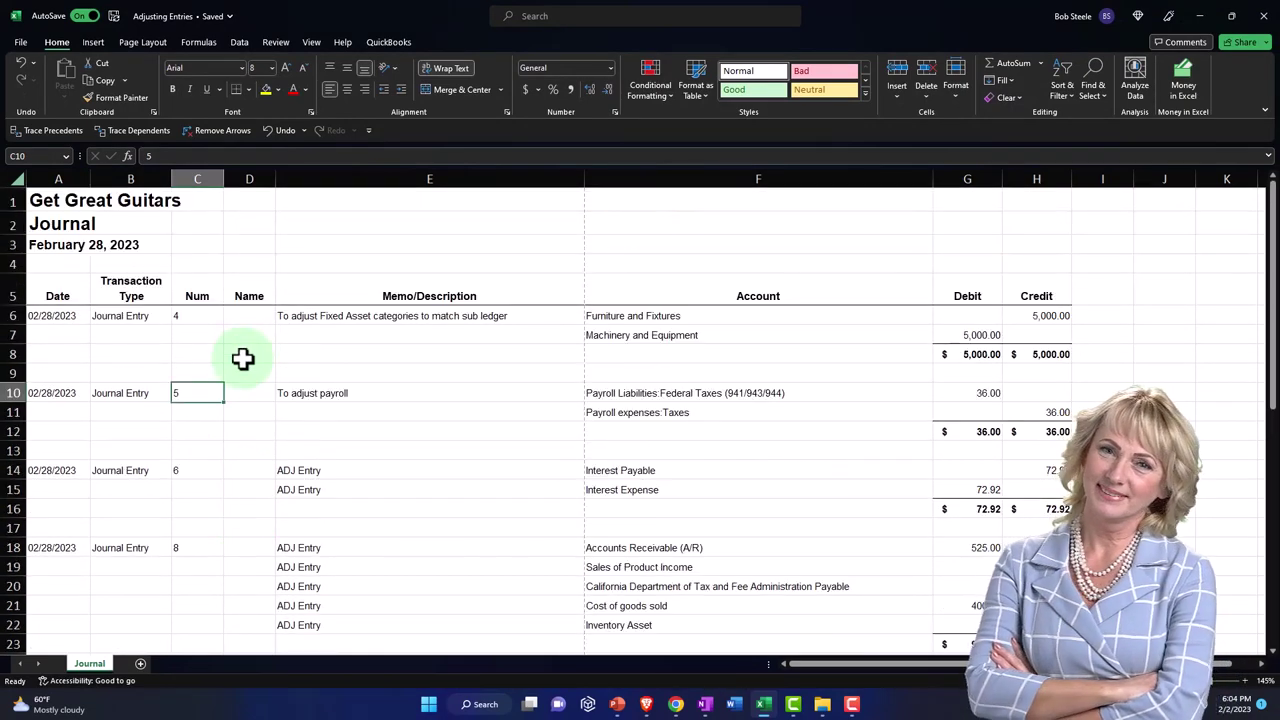
scroll(243, 358, down, 8)
scroll(243, 360, up, 8)
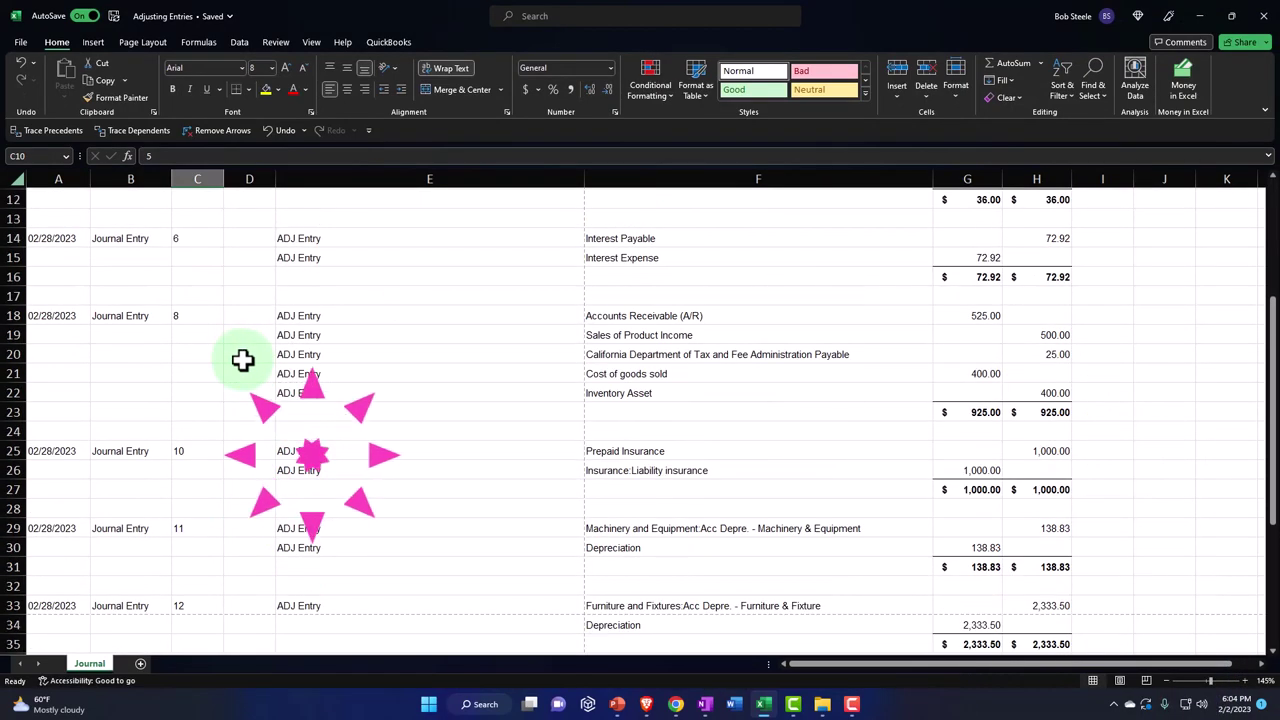
click(256, 181)
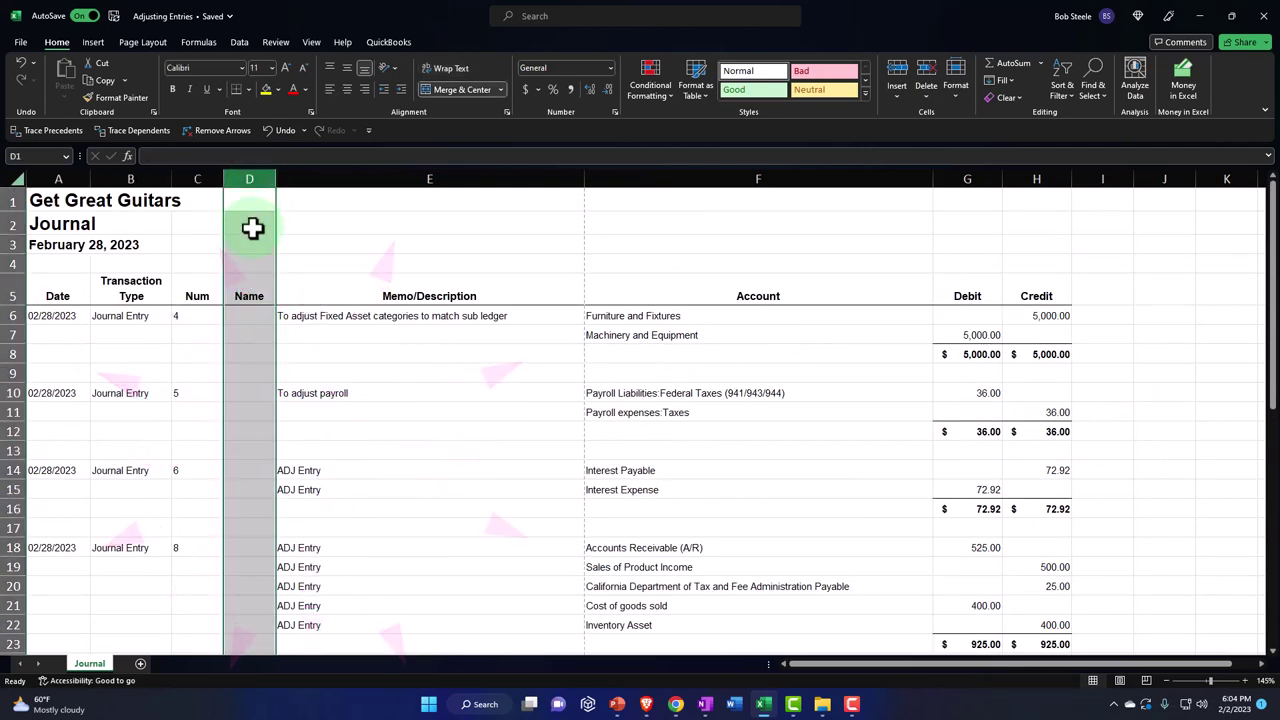
right_click(252, 226)
click(280, 370)
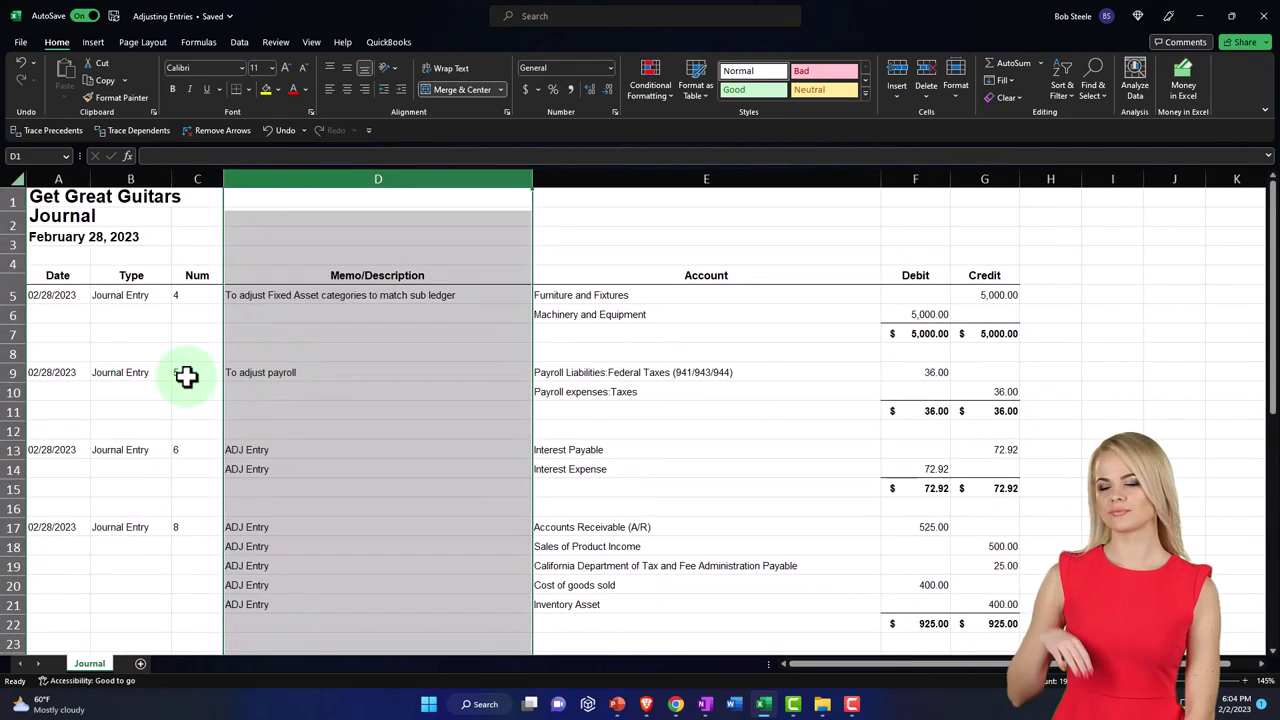
click(130, 374)
Step: Narrow the Memo/Description column to a width of about 27
scroll(128, 428, down, 6)
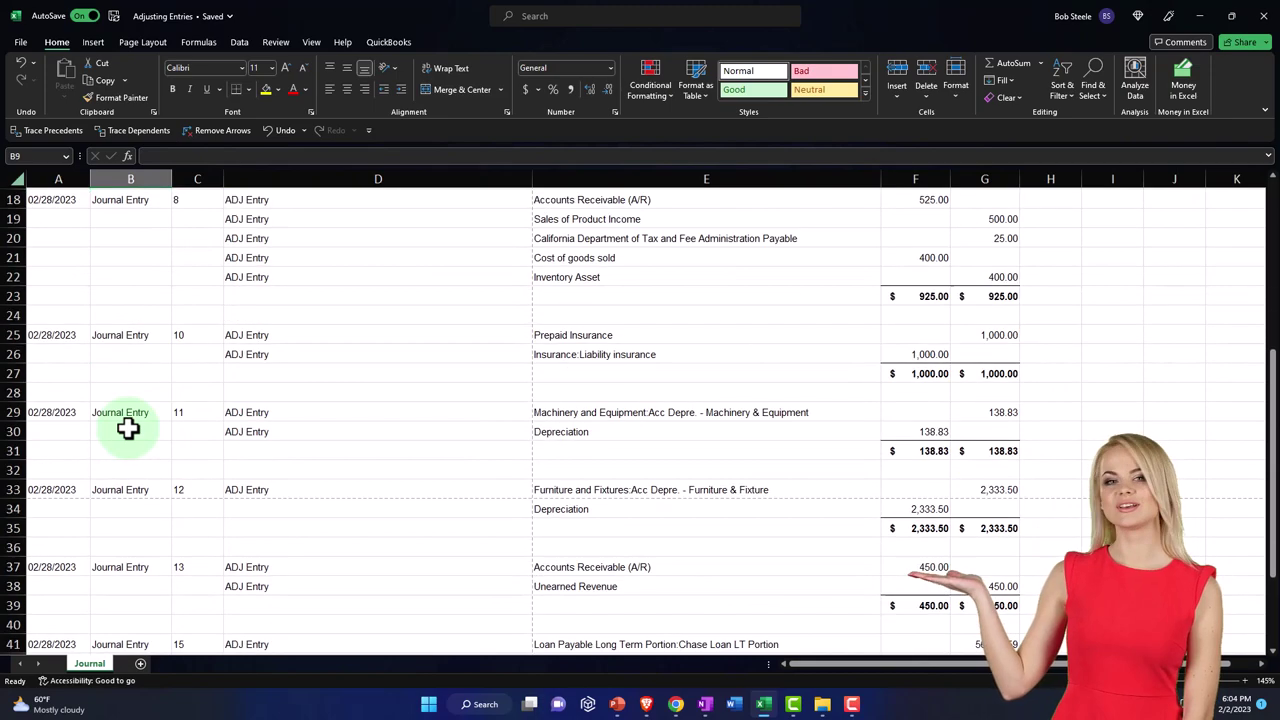
scroll(128, 428, down, 3)
scroll(128, 428, up, 9)
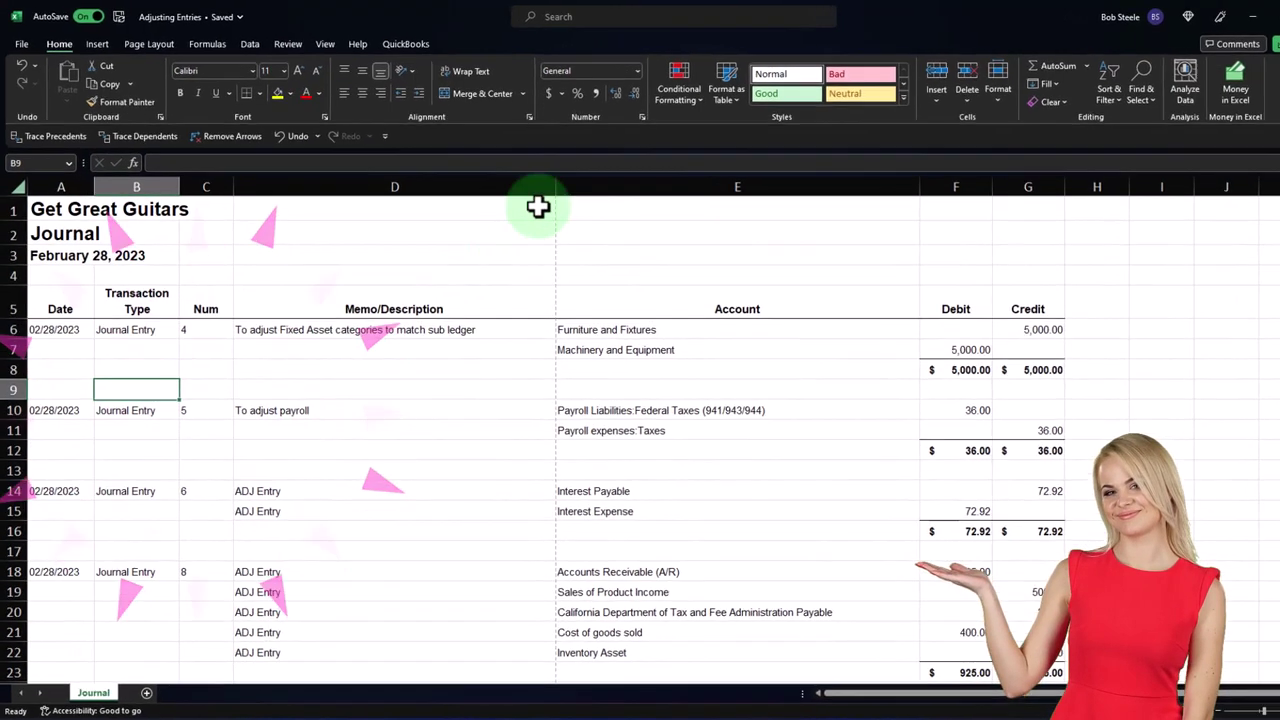
drag(557, 182, 557, 182)
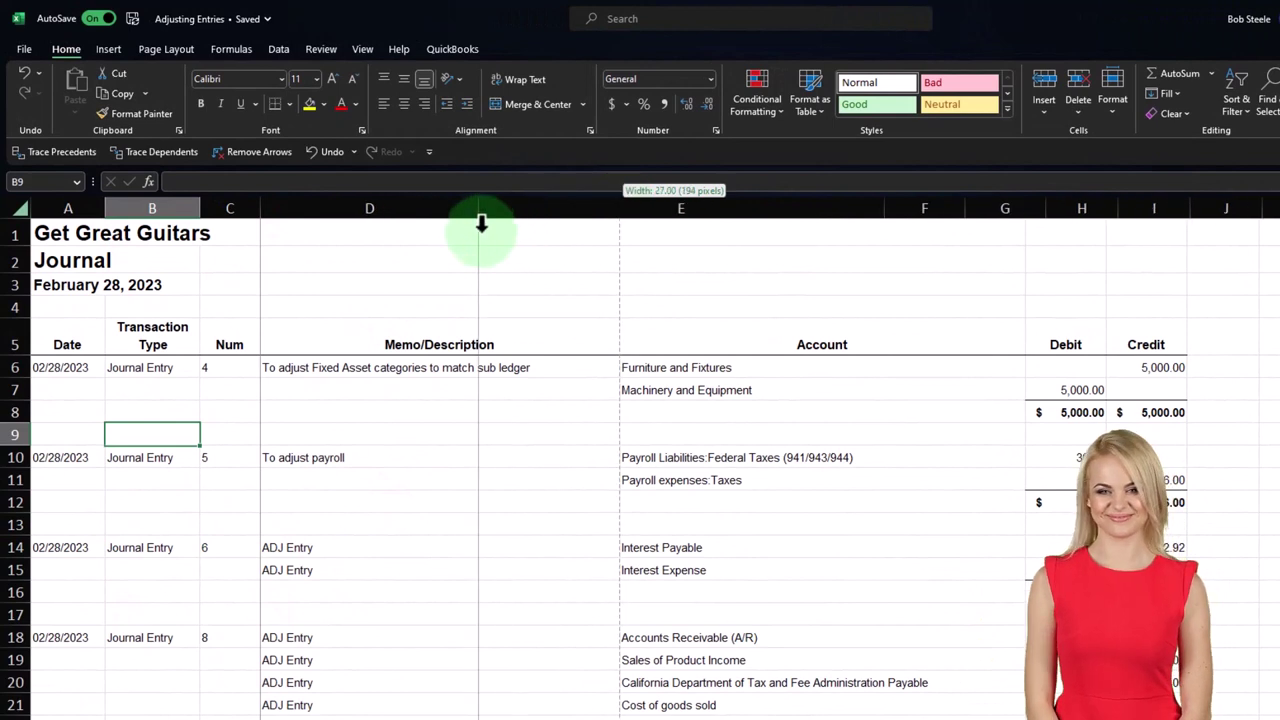
drag(481, 224, 480, 224)
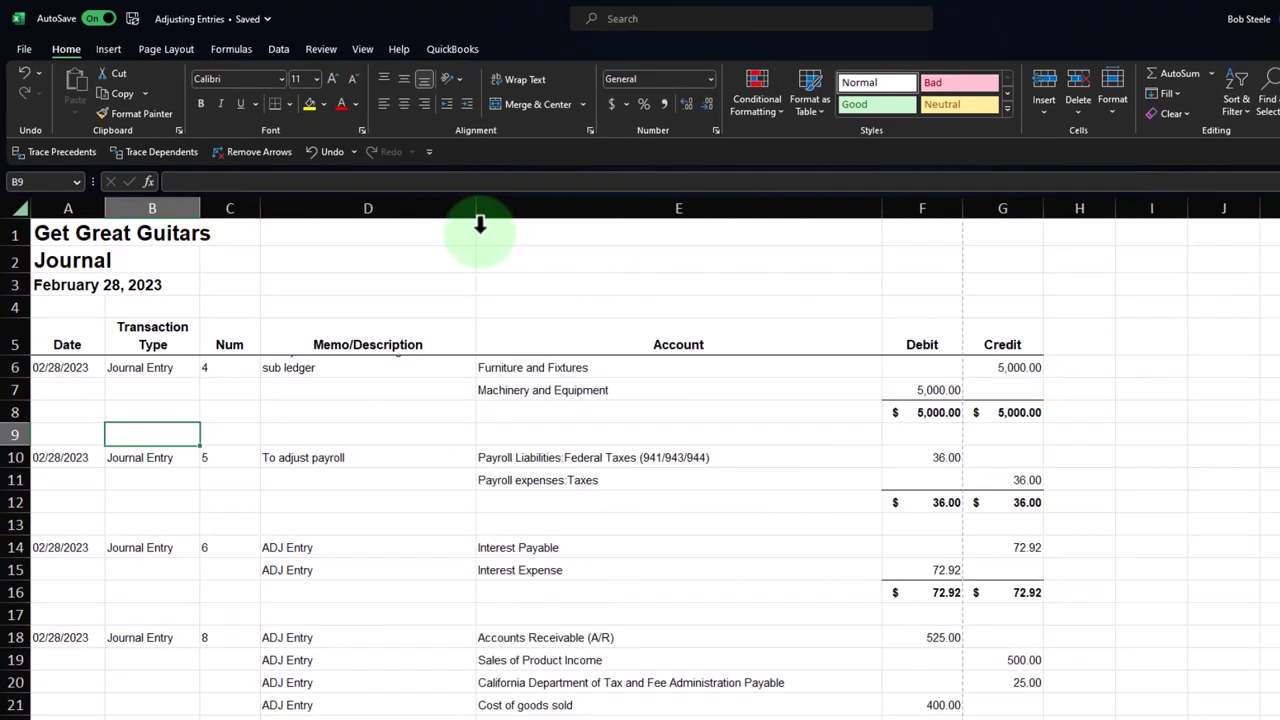
Step: Adjust the Memo/Description text wrapping so the full fixed asset memo in row 6 displays on two lines
click(341, 368)
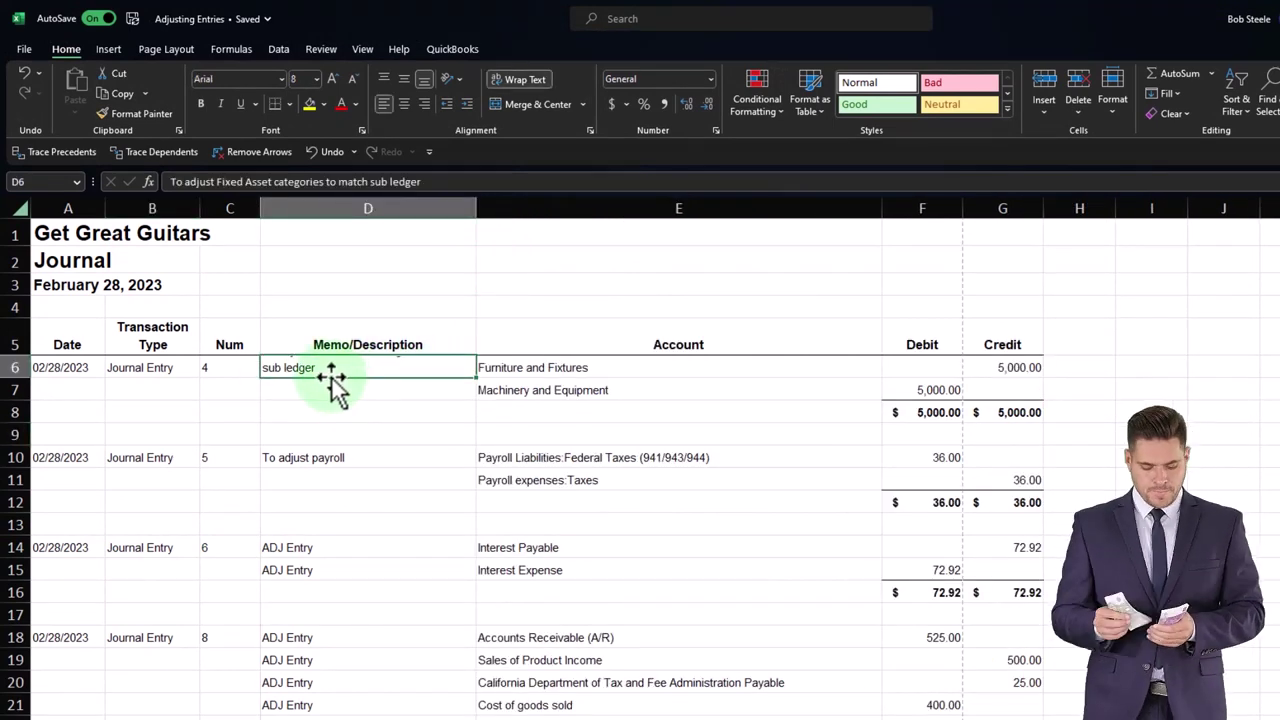
click(331, 200)
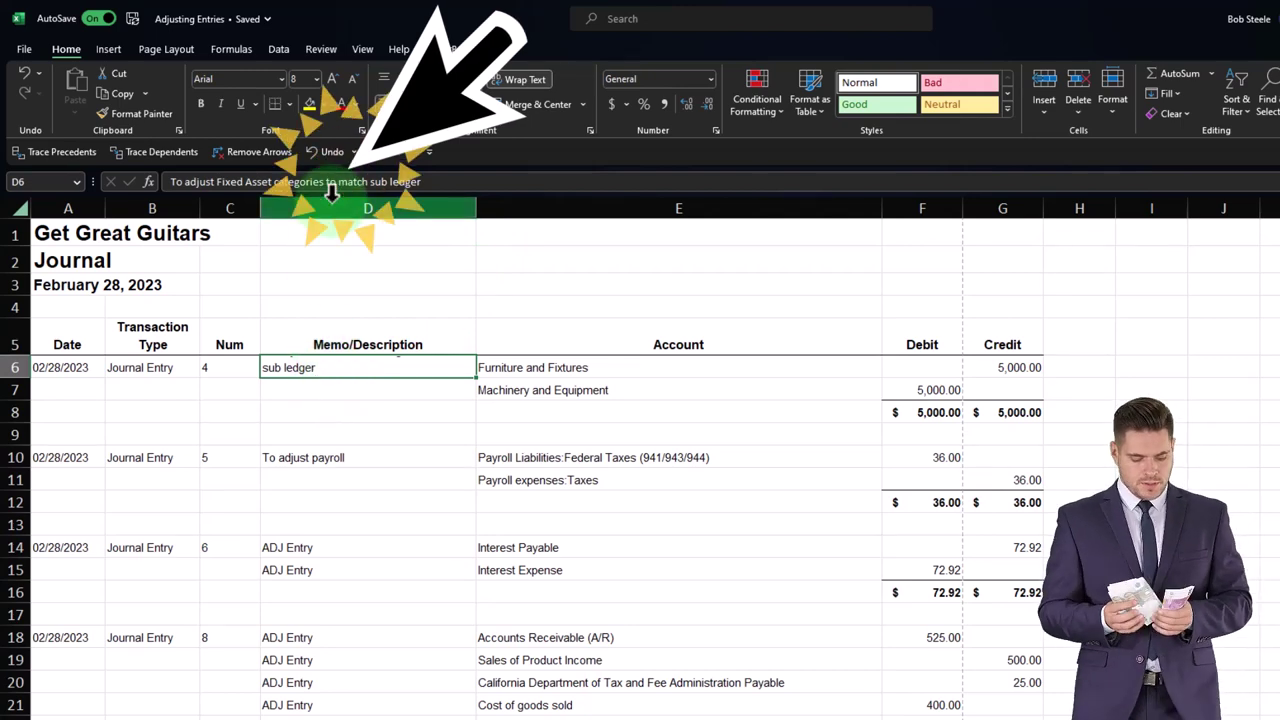
click(511, 80)
double_click(354, 445)
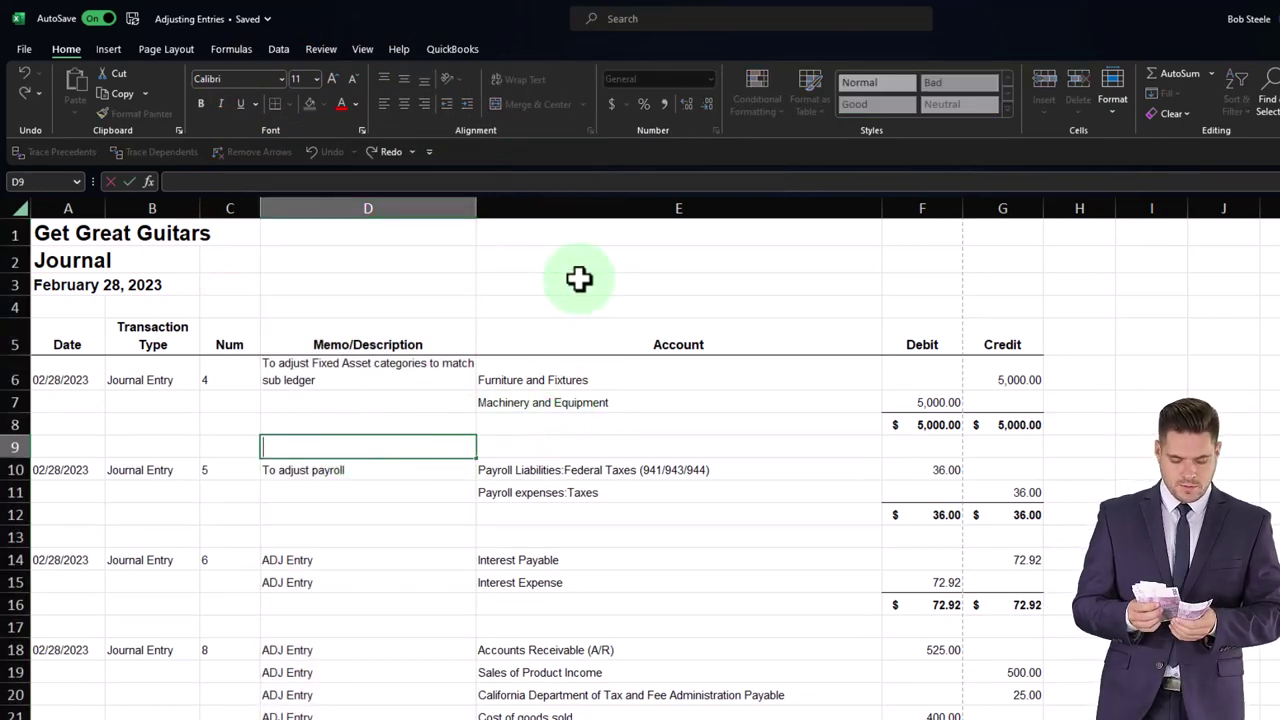
Step: Narrow the Account column to bring the Debit and Credit columns closer and inside the page break
click(578, 204)
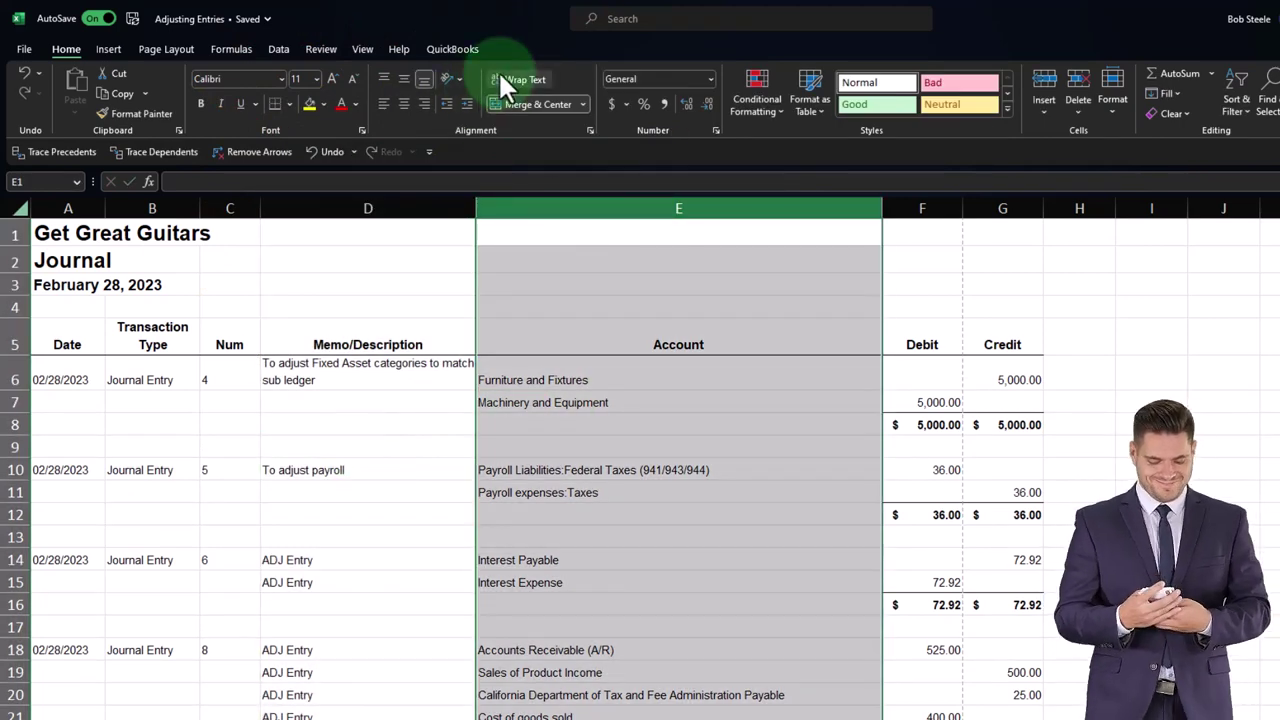
click(640, 380)
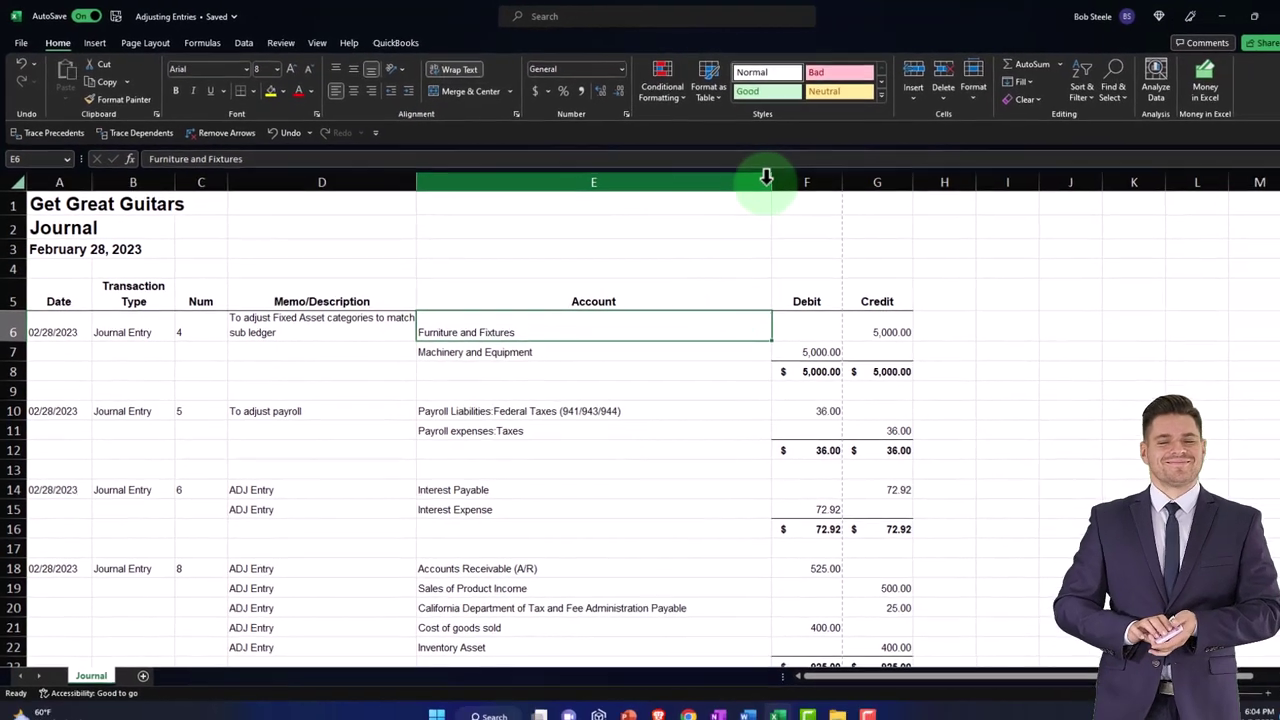
drag(766, 177, 768, 178)
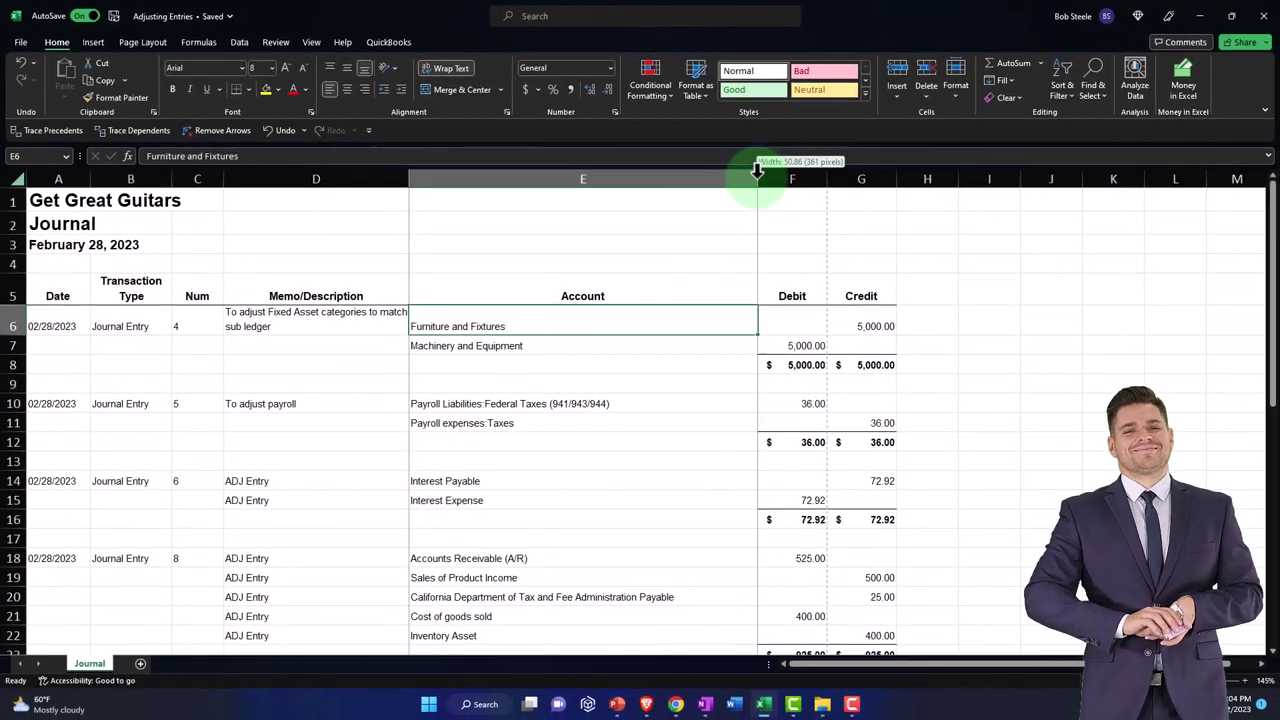
drag(628, 185, 628, 185)
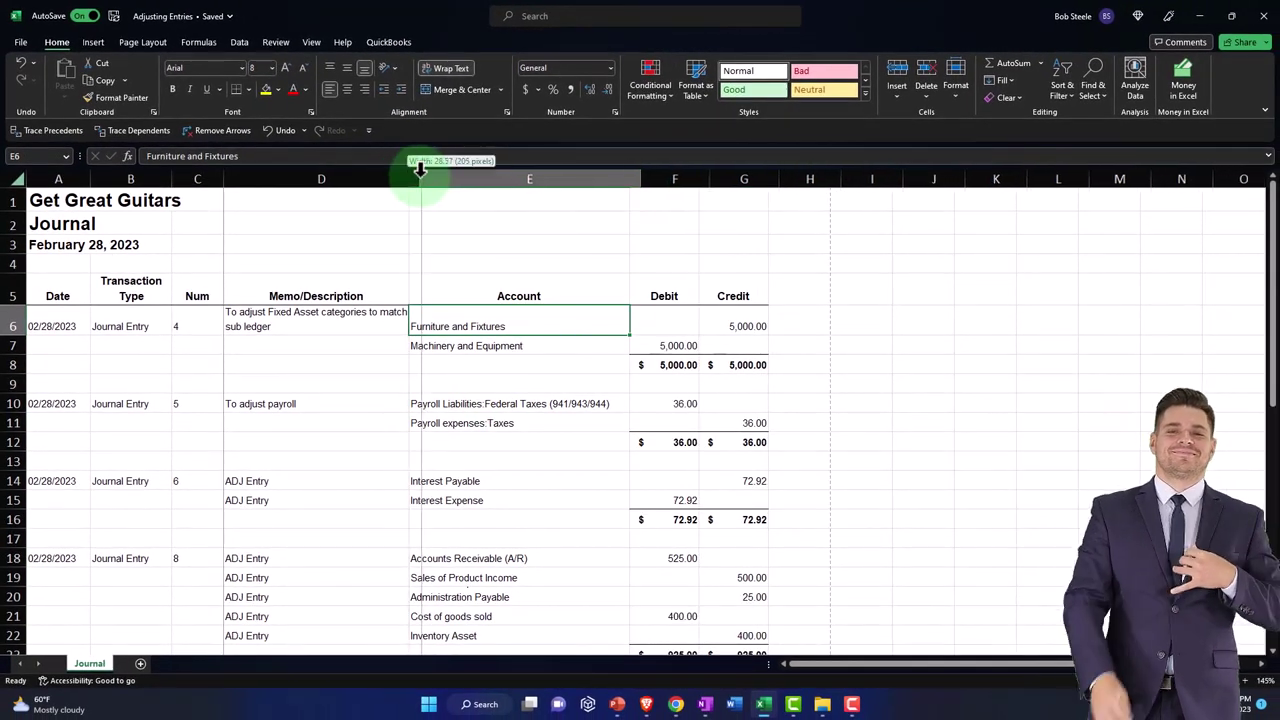
Step: Widen the Memo/Description column and top-align the entries from Date through Account in rows 6 to 42
drag(420, 170, 449, 172)
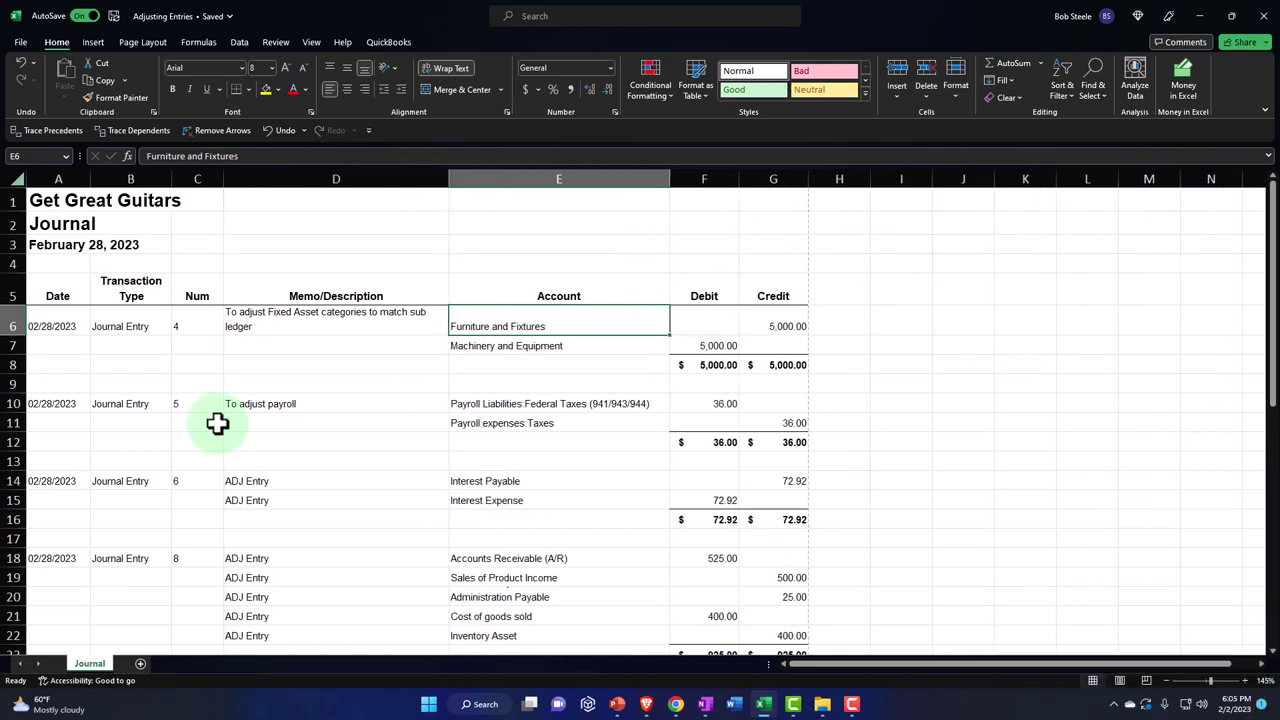
drag(508, 612, 550, 503)
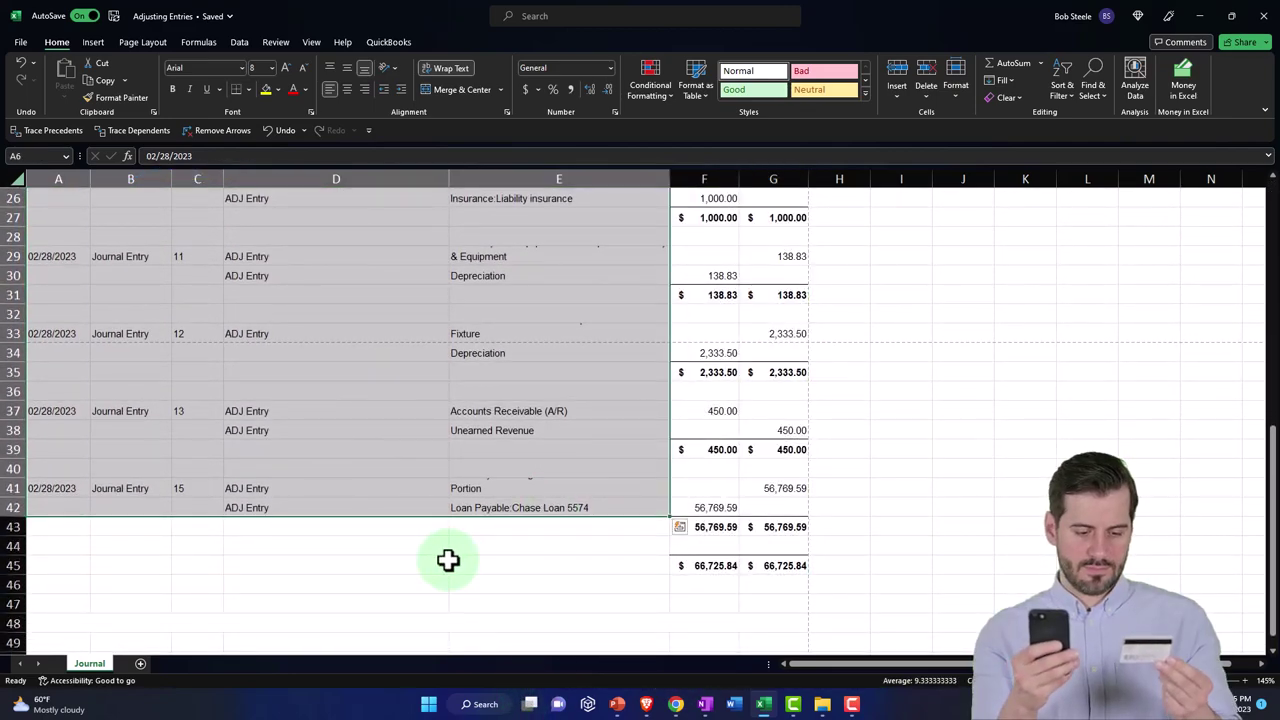
scroll(448, 560, up, 8)
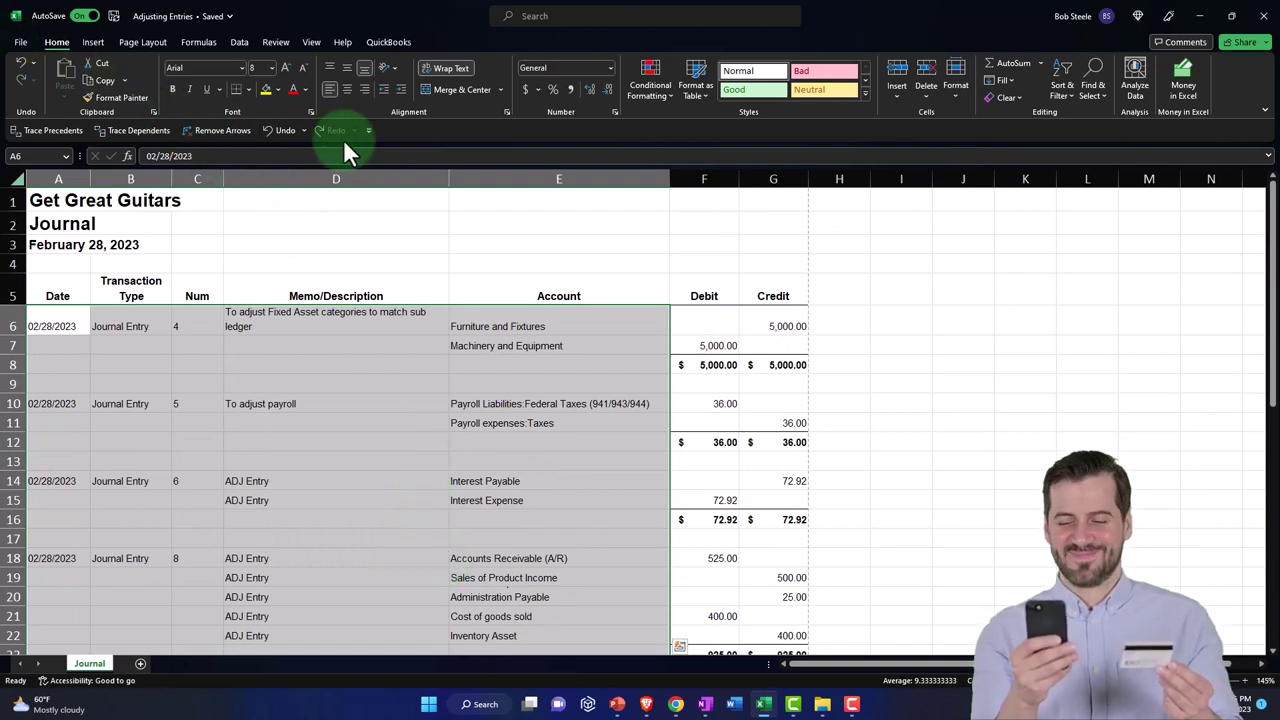
click(330, 67)
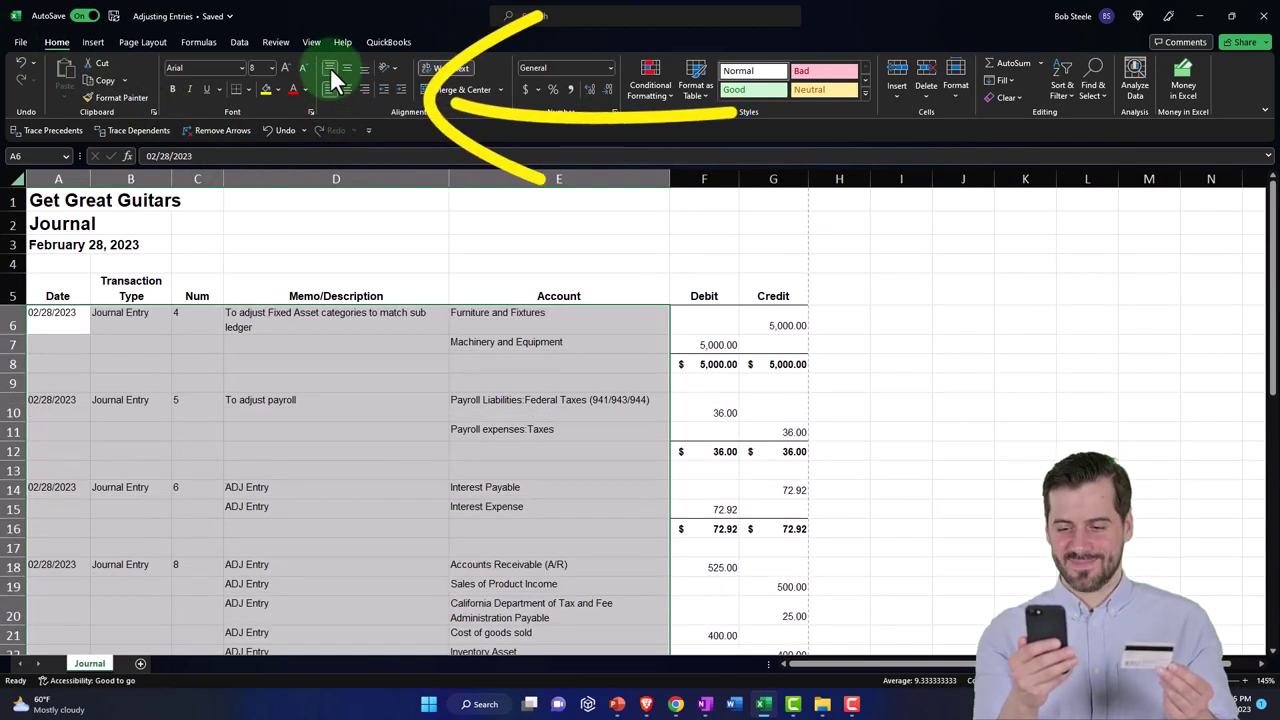
click(124, 398)
Step: Fit the heights of rows 6 through 45 to their contents
drag(13, 318, 18, 566)
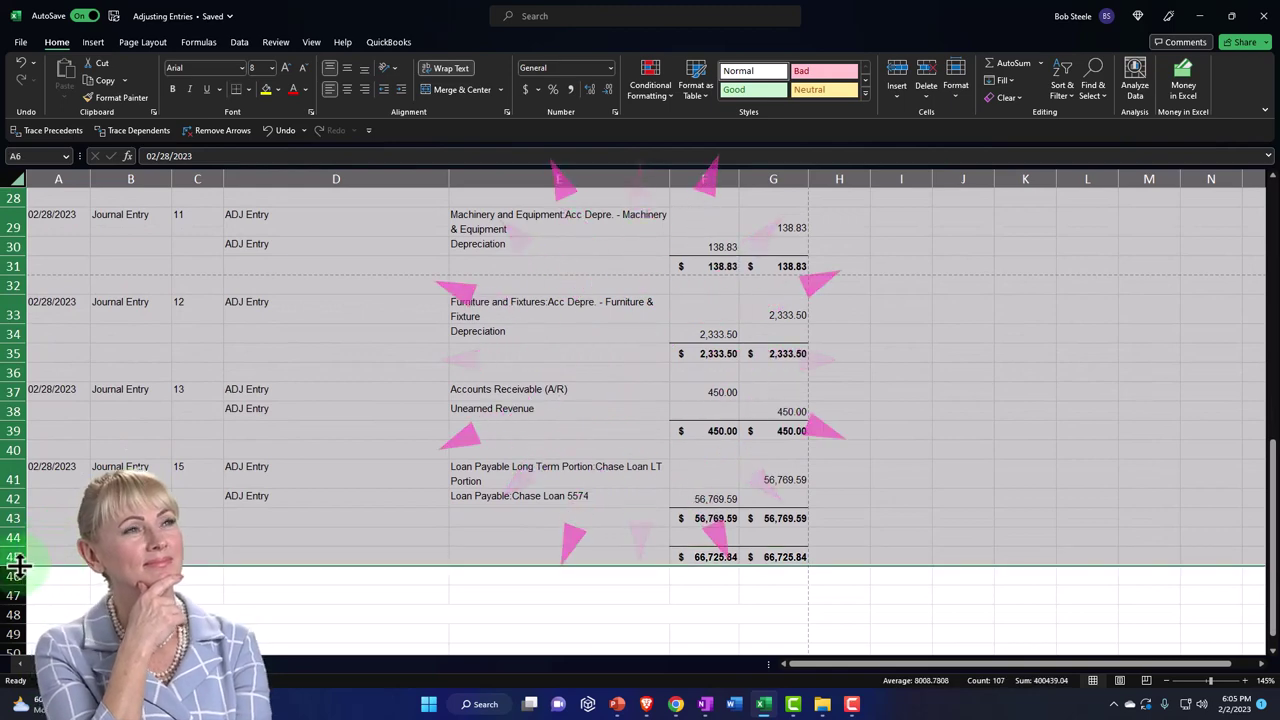
click(258, 594)
scroll(258, 594, up, 15)
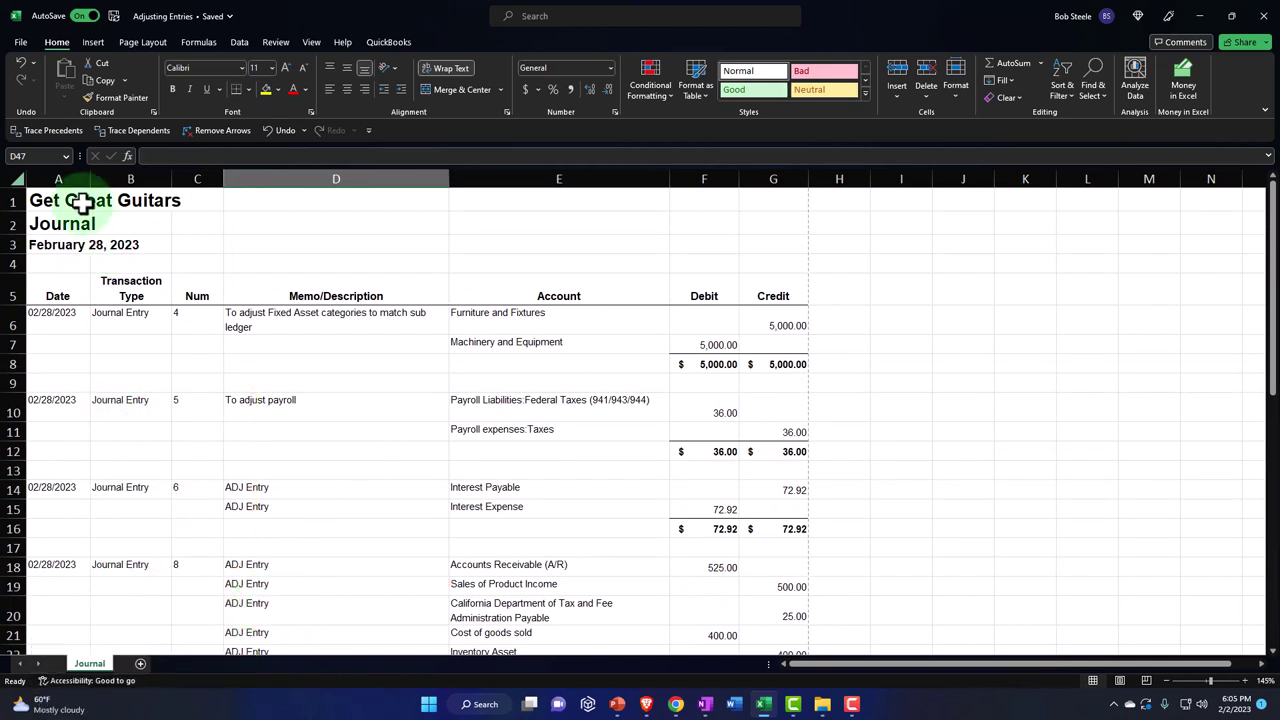
Step: Apply Center Across Selection to the Get Great Guitars title over A1:G1 instead of merging the cells
drag(82, 203, 814, 200)
scroll(797, 343, up, 2)
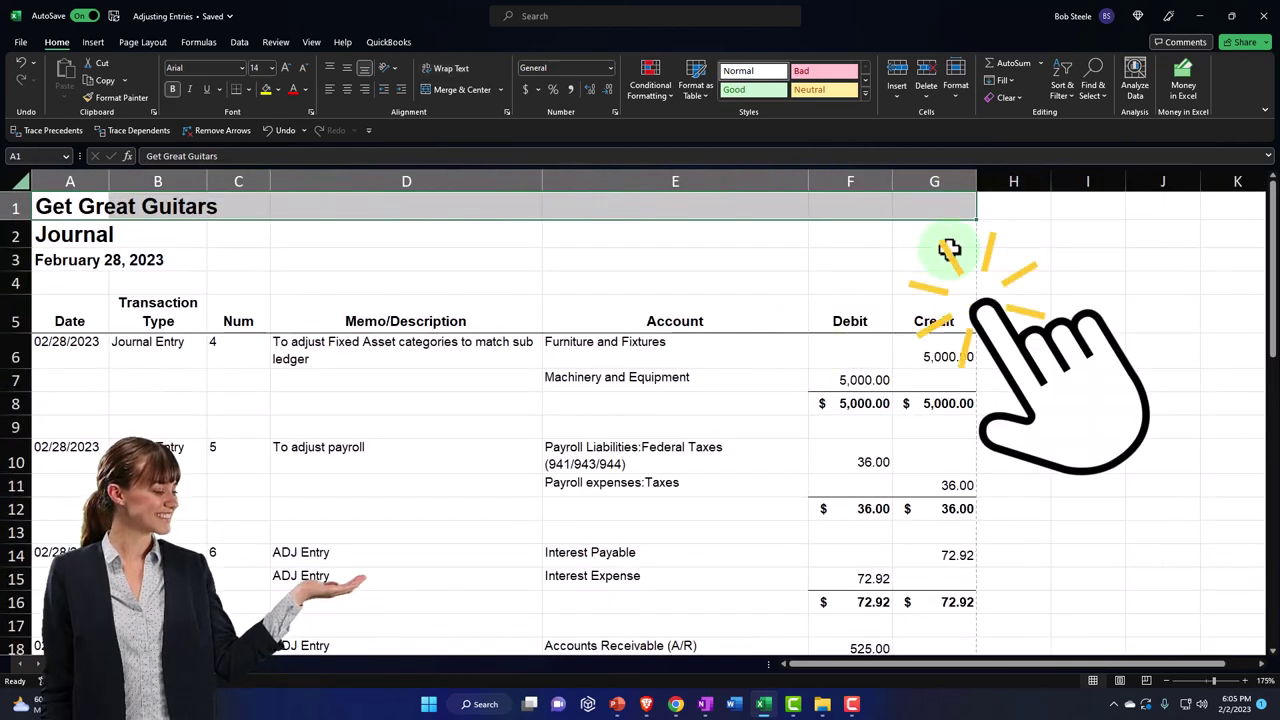
scroll(948, 249, up, 1)
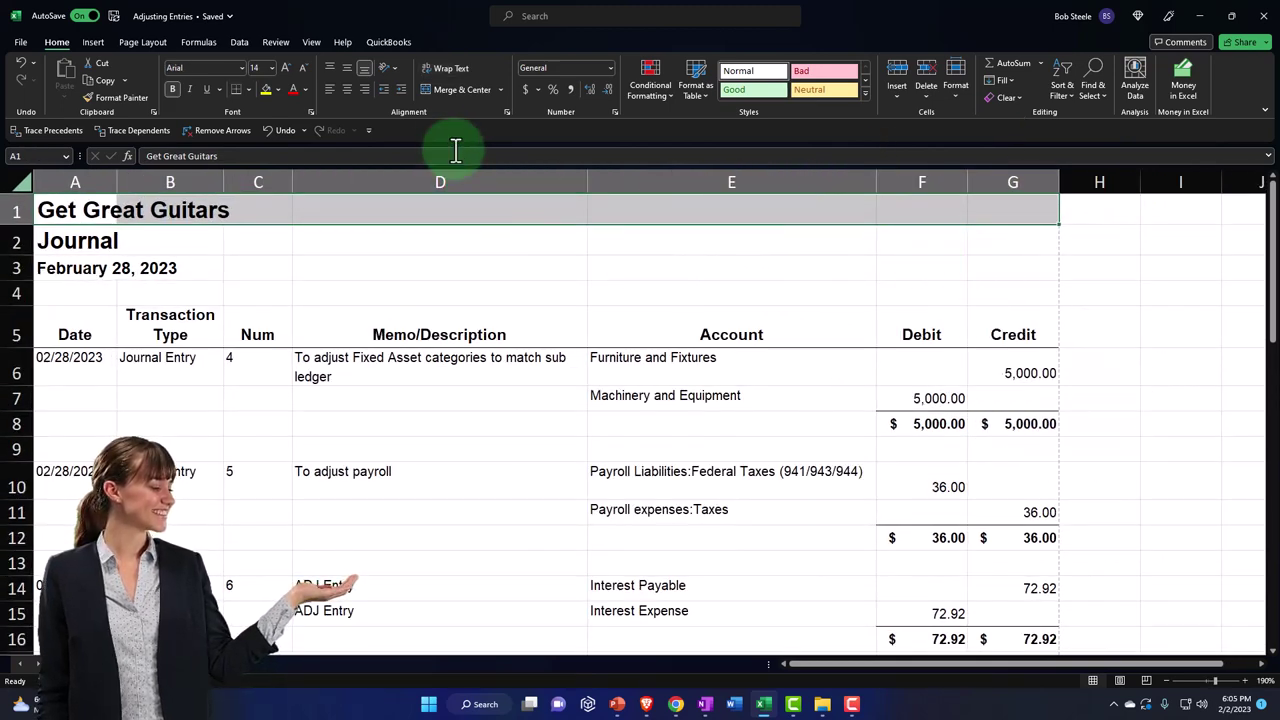
click(430, 88)
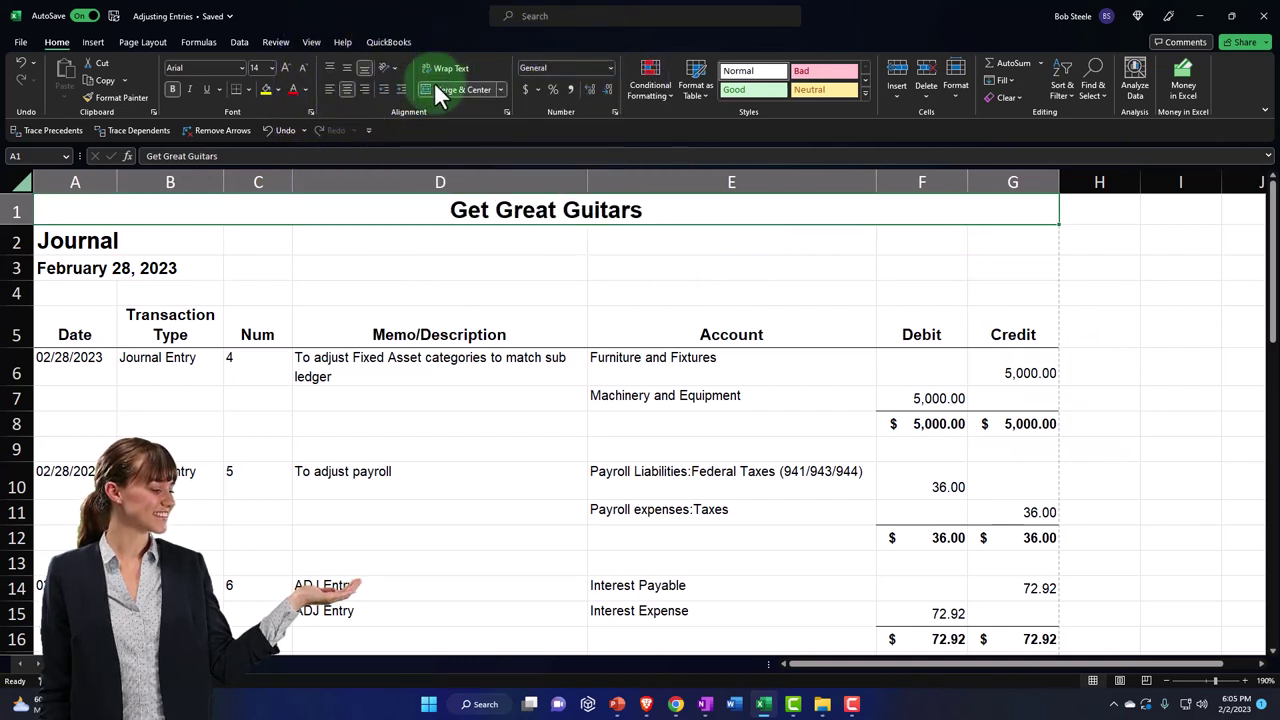
click(436, 90)
right_click(83, 211)
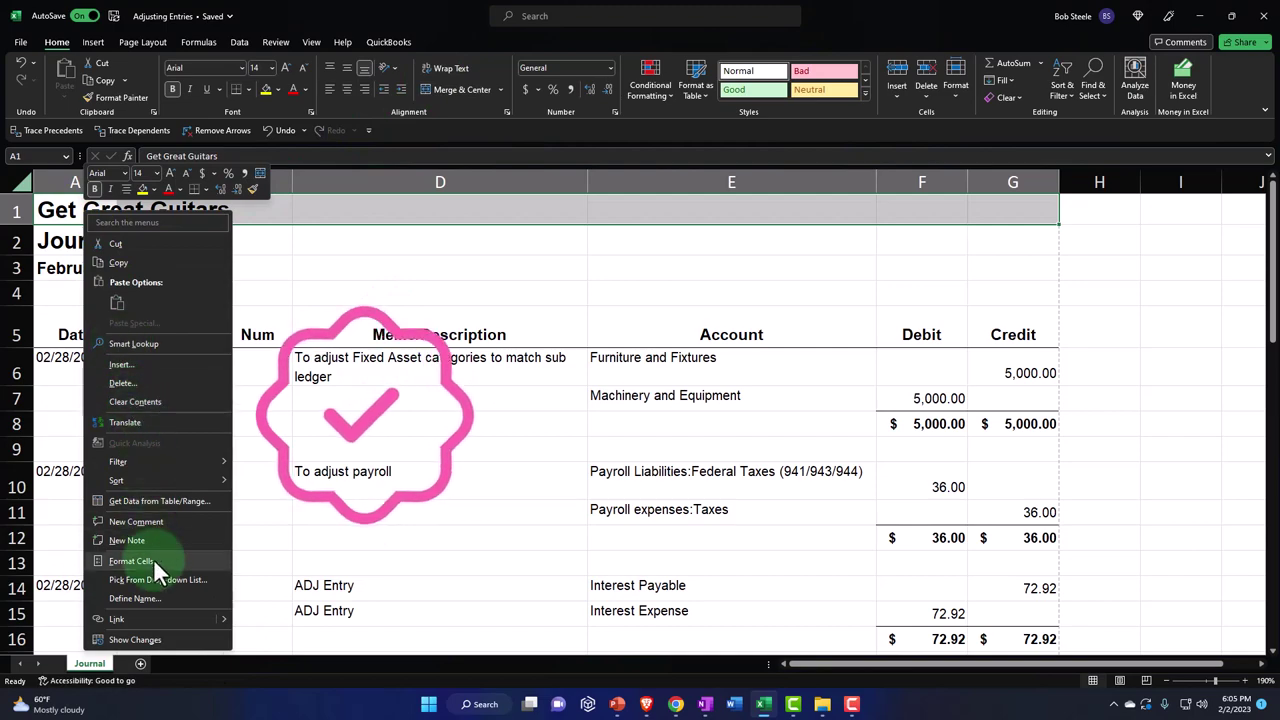
click(157, 562)
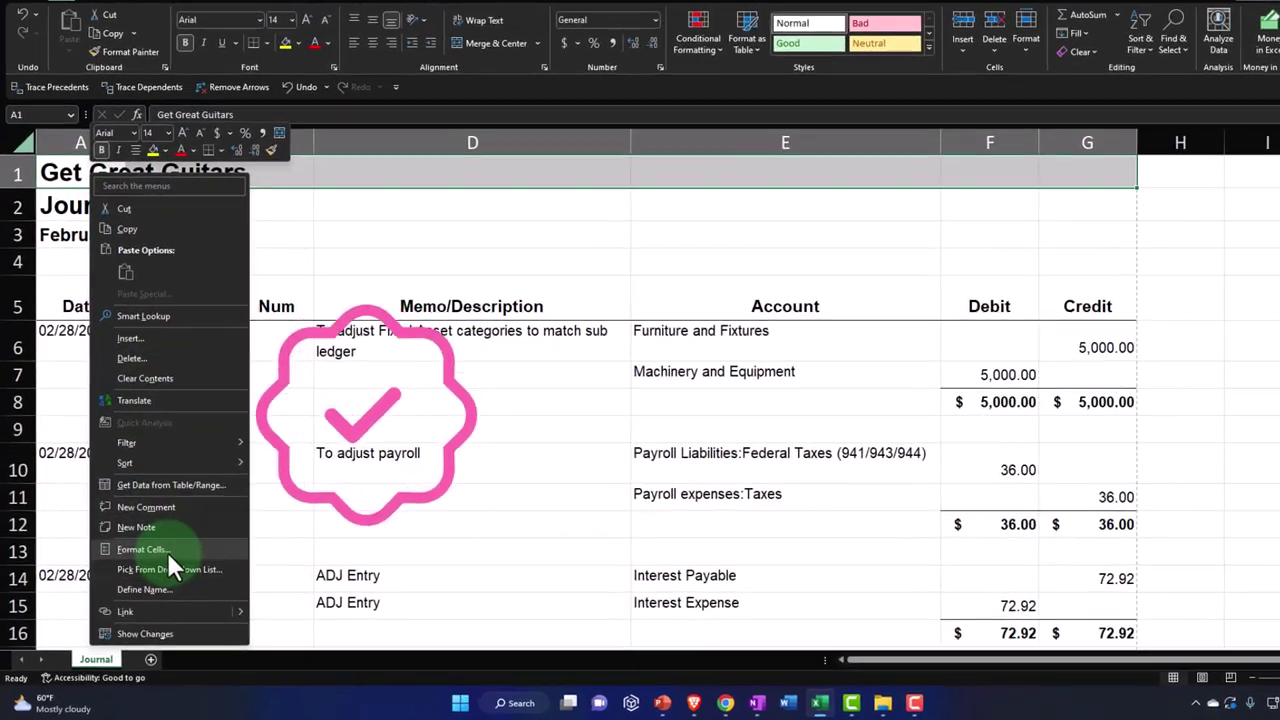
drag(238, 190, 731, 32)
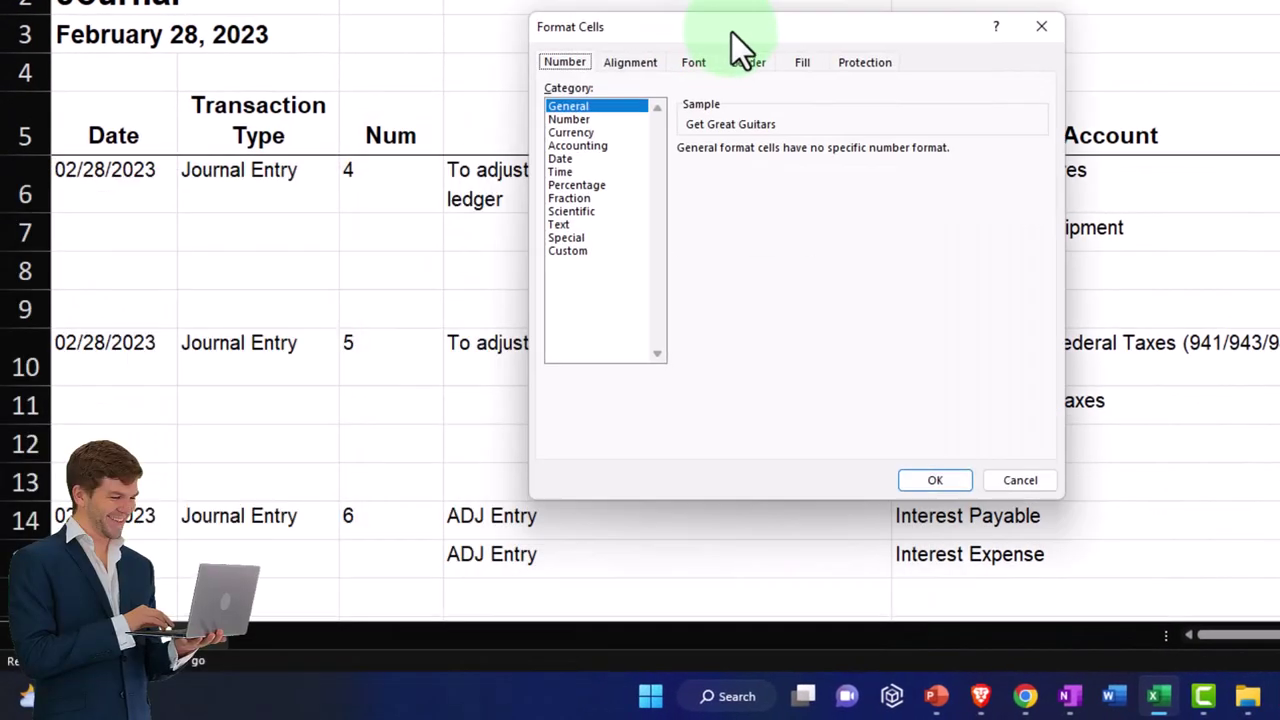
click(646, 61)
click(695, 127)
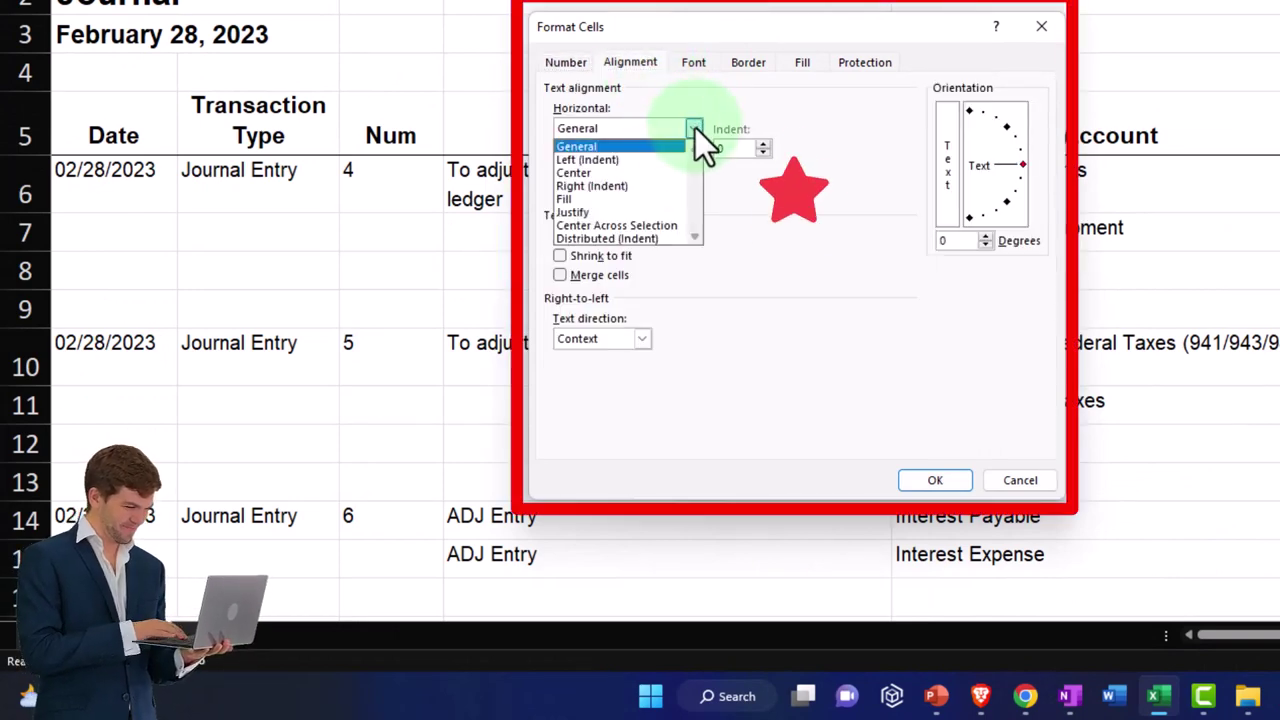
click(664, 225)
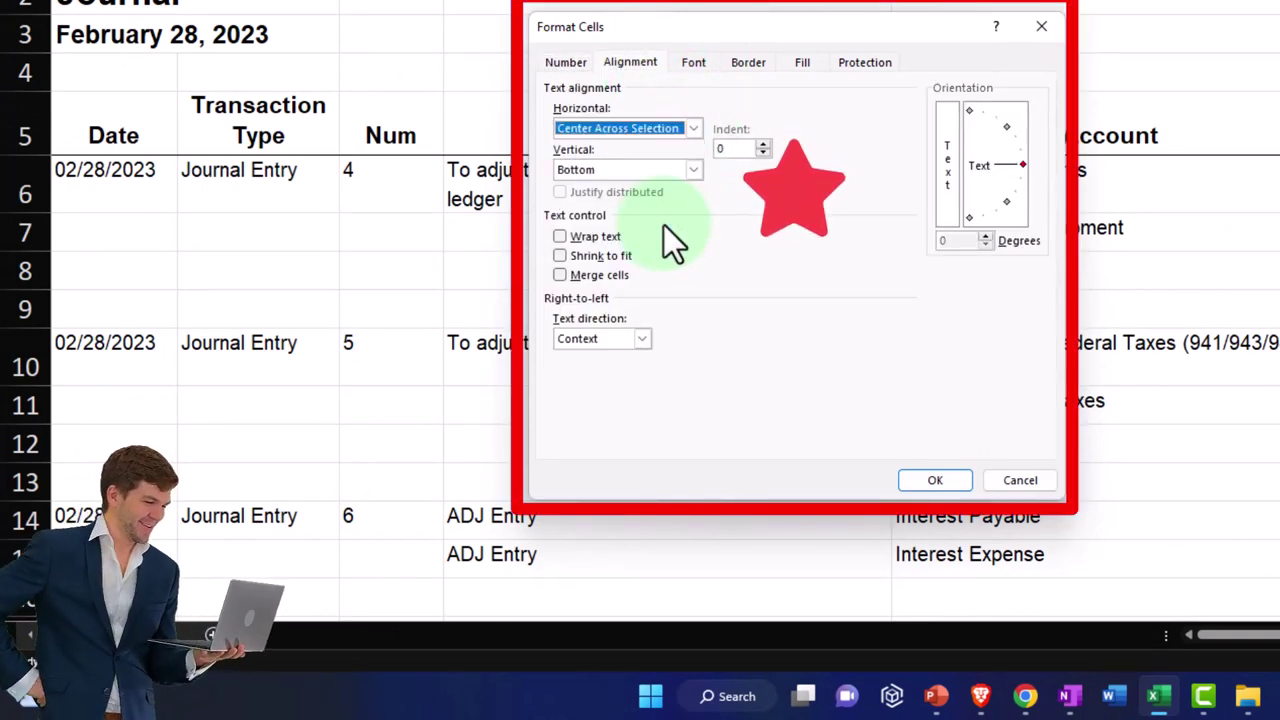
click(935, 480)
click(921, 455)
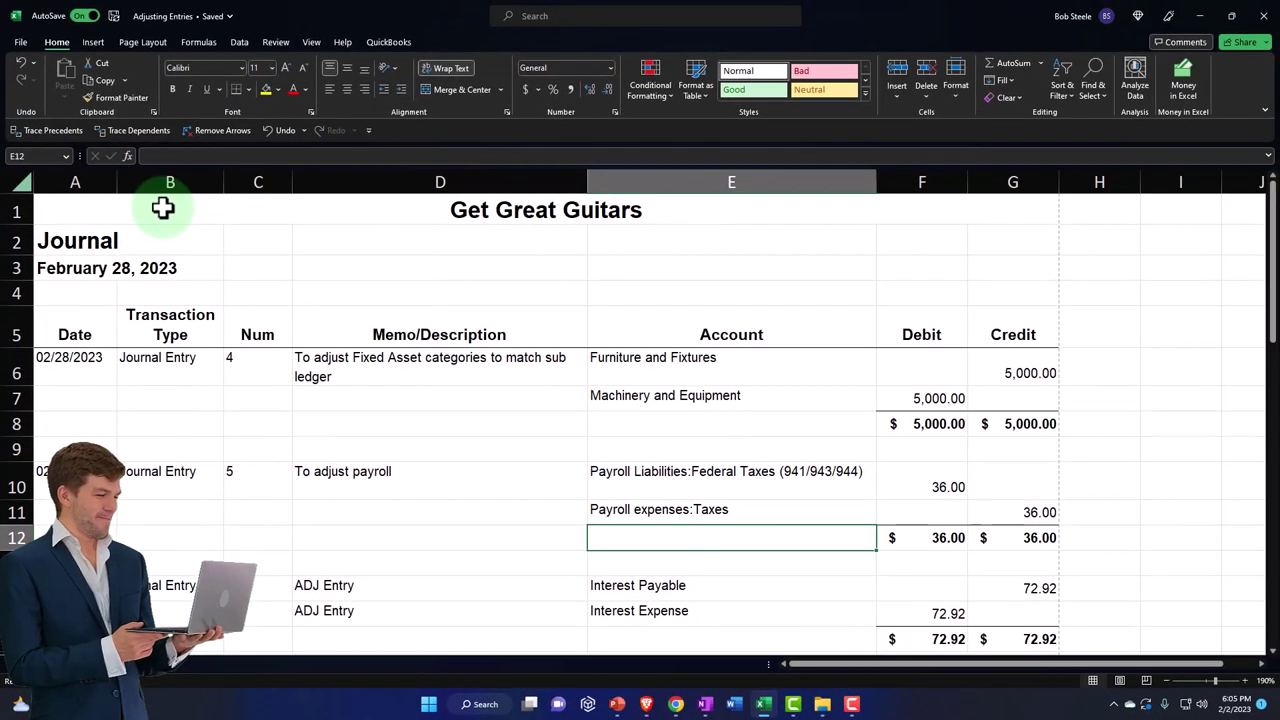
Step: Move through the cells of row 1 to check that they can still be selected individually
click(163, 208)
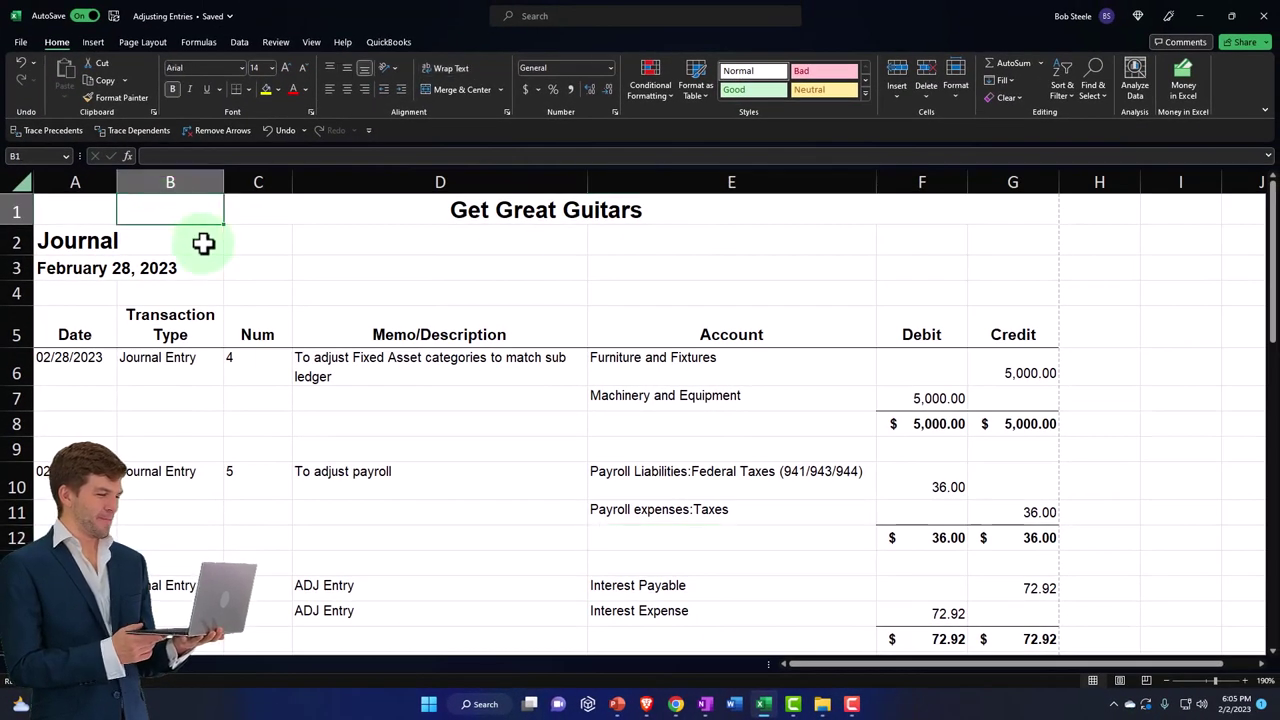
key(Right)
key(Right)
key(Right)
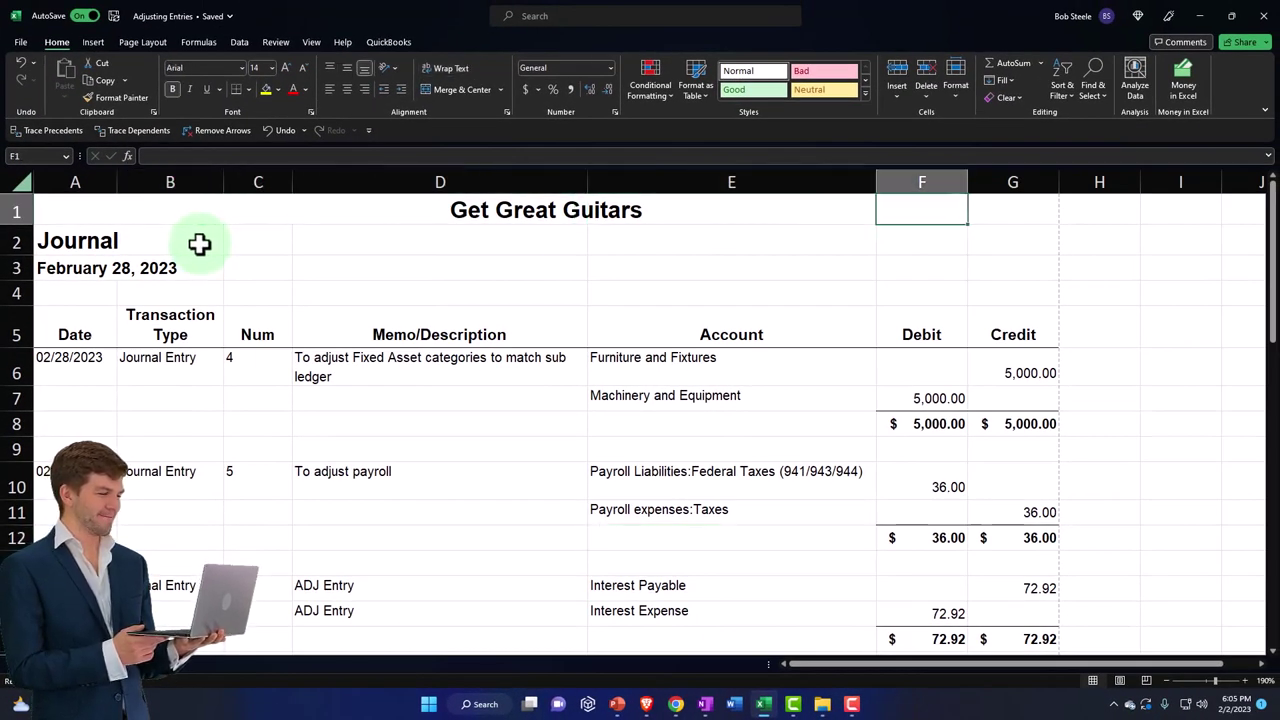
Step: Apply Center Across Selection to the Journal title over A2:G2
drag(80, 241, 984, 249)
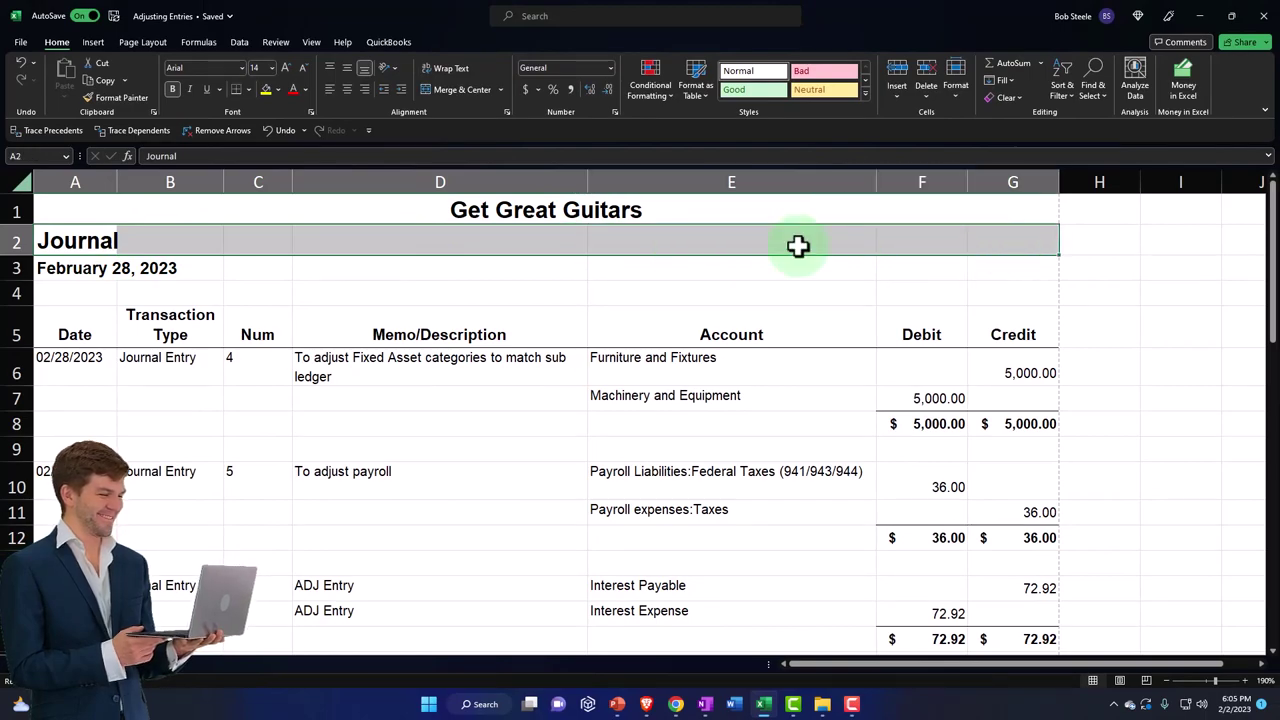
right_click(174, 236)
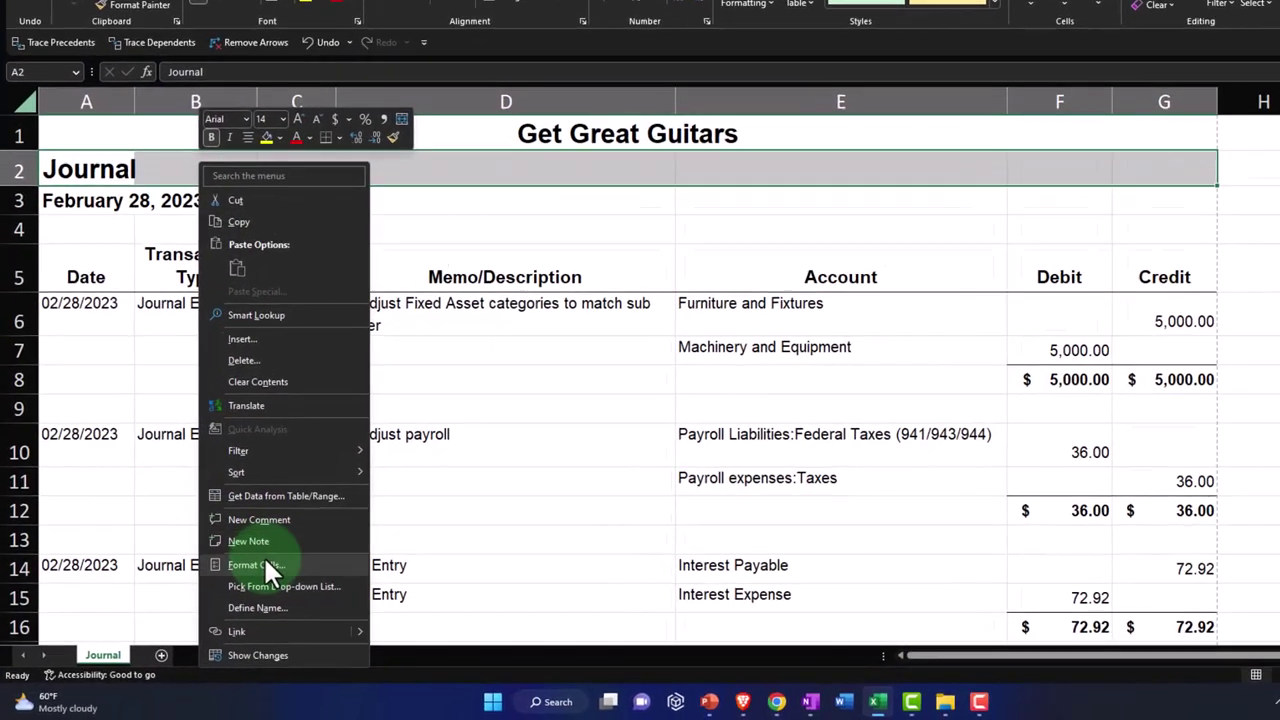
click(225, 585)
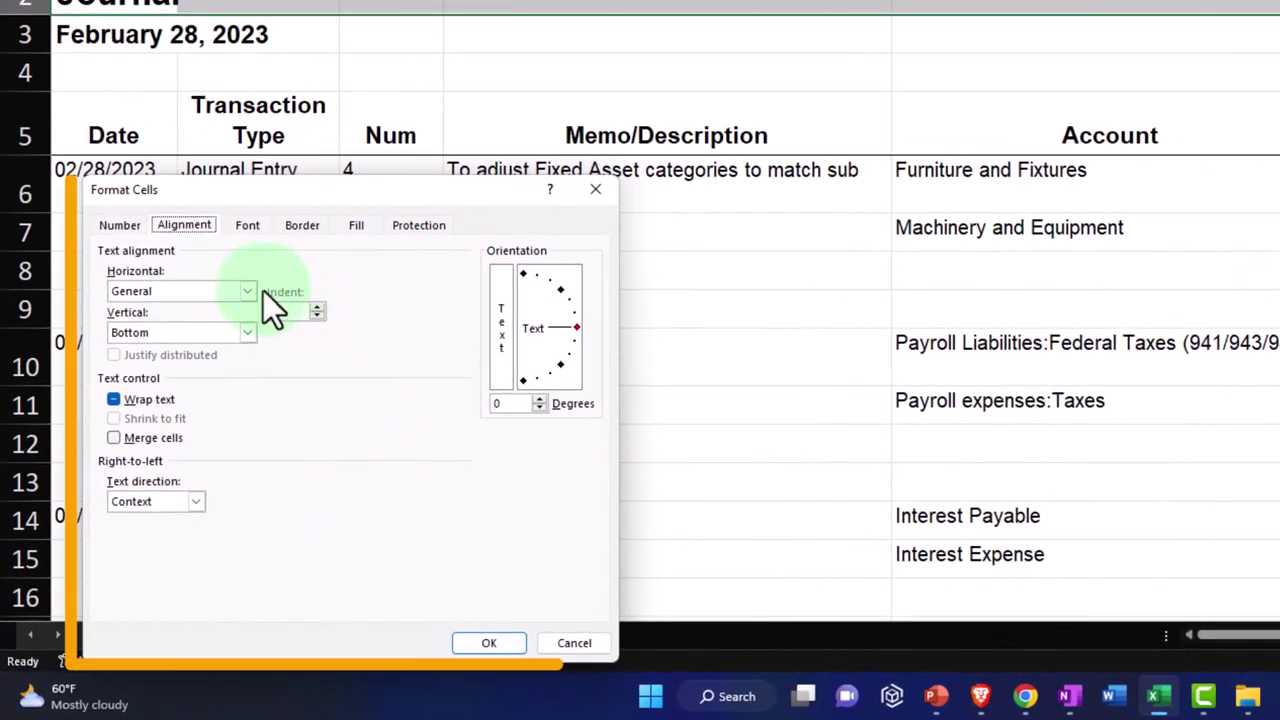
click(250, 290)
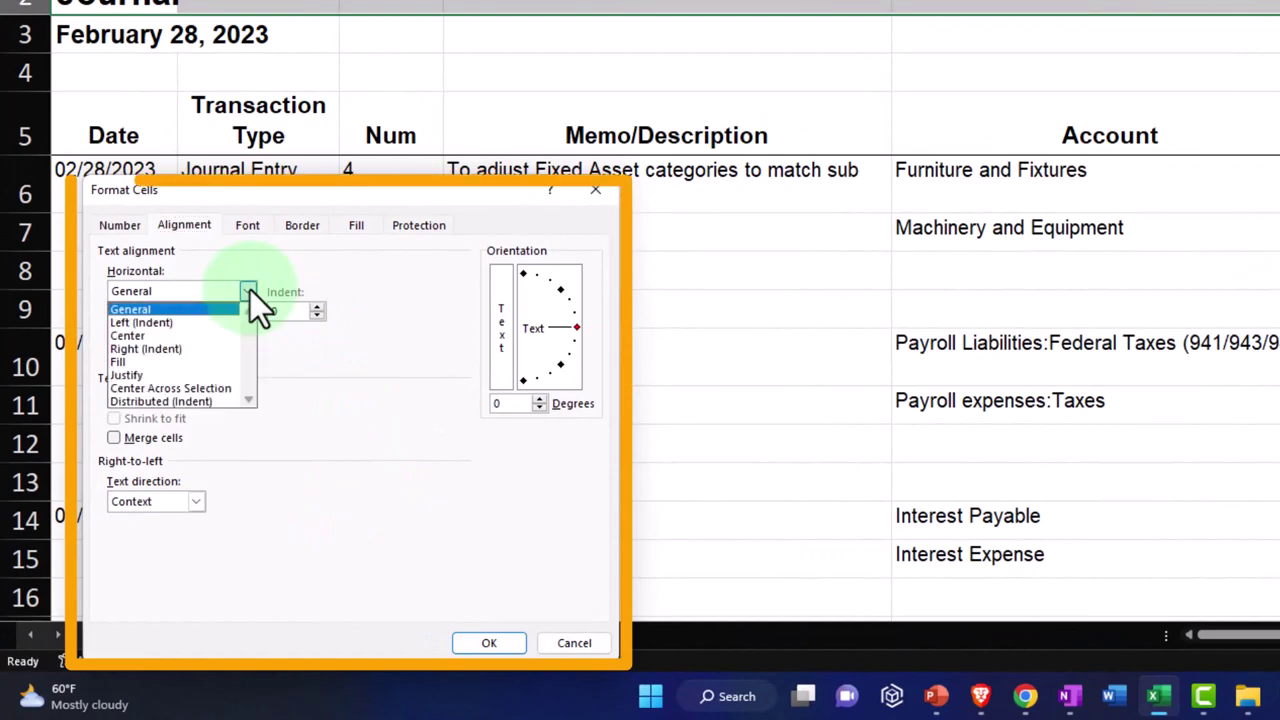
click(235, 387)
click(489, 643)
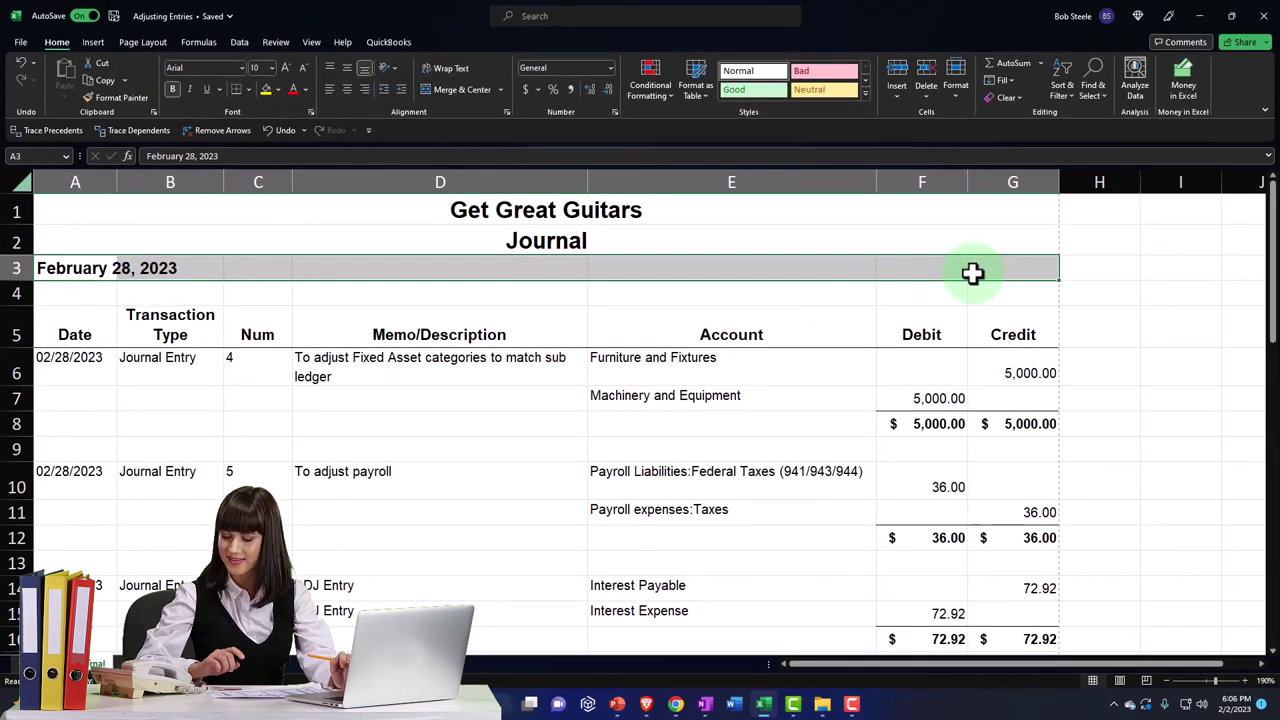
Step: Apply Center Across Selection to the February 28, 2023 date line over A3:G3
right_click(975, 273)
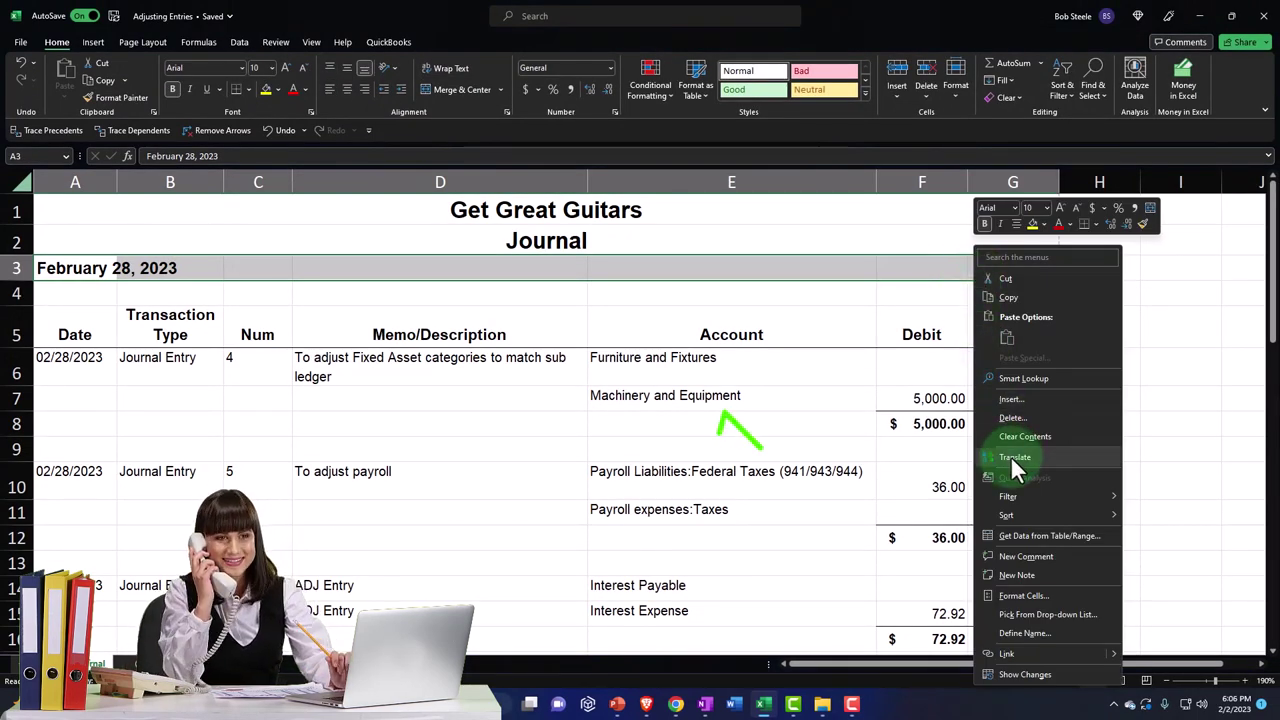
click(1068, 595)
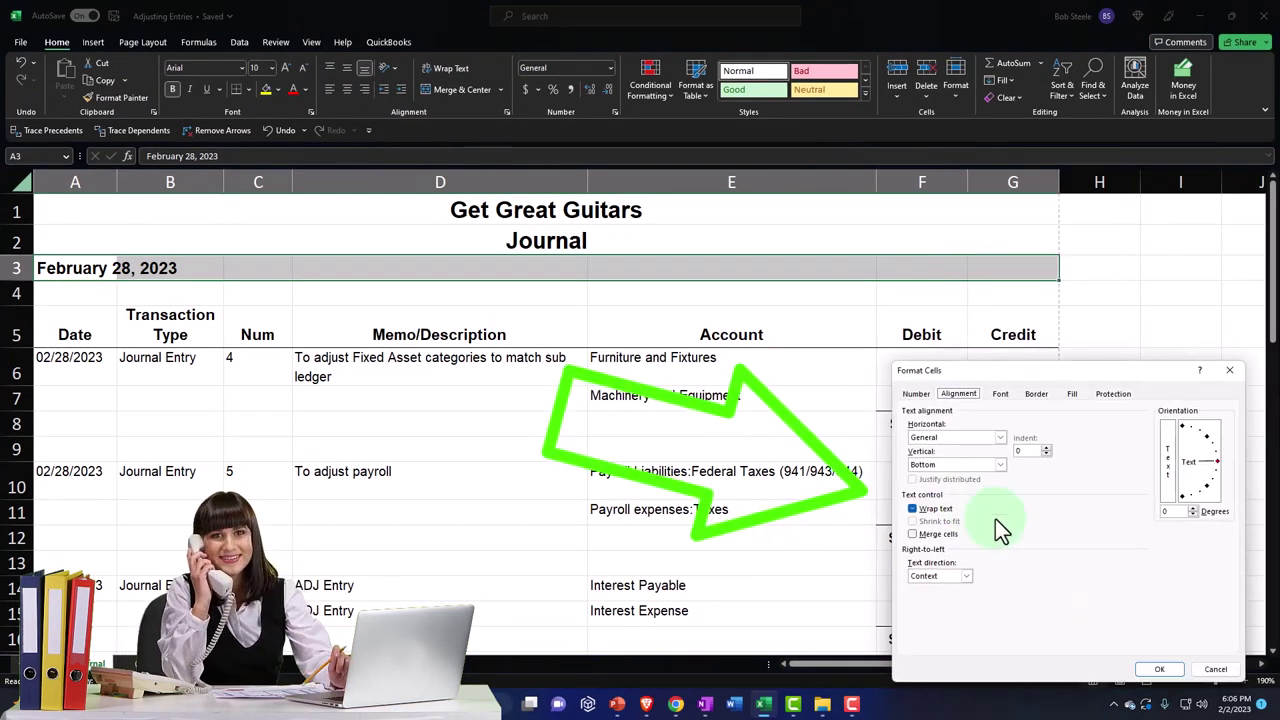
click(1000, 437)
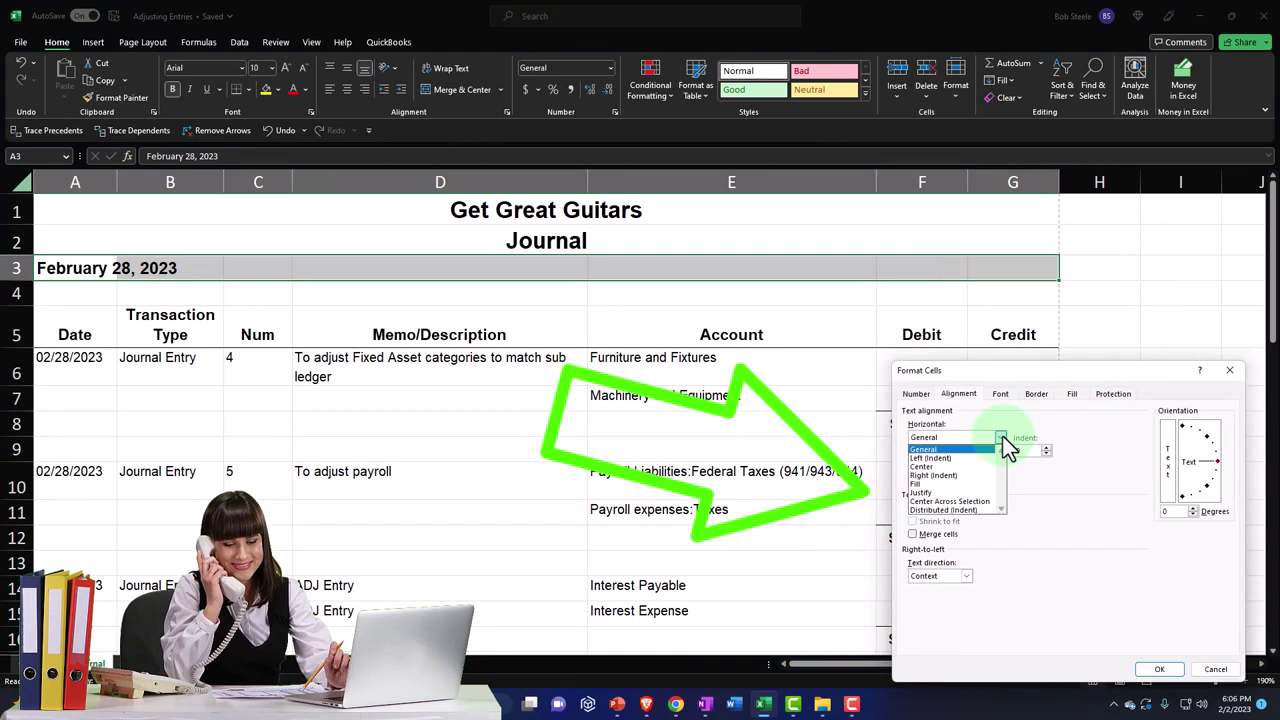
click(988, 500)
click(1159, 669)
click(730, 509)
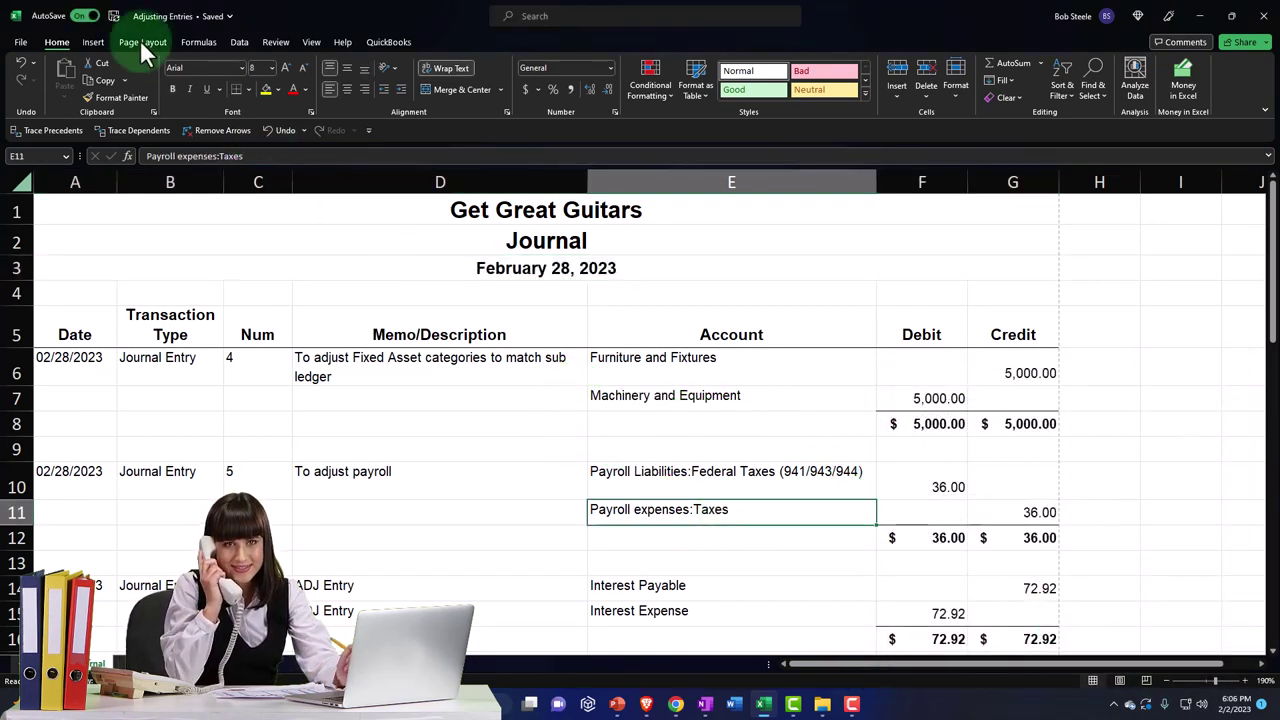
Step: Give the report heading in A1:G3 a black fill and white font
click(318, 431)
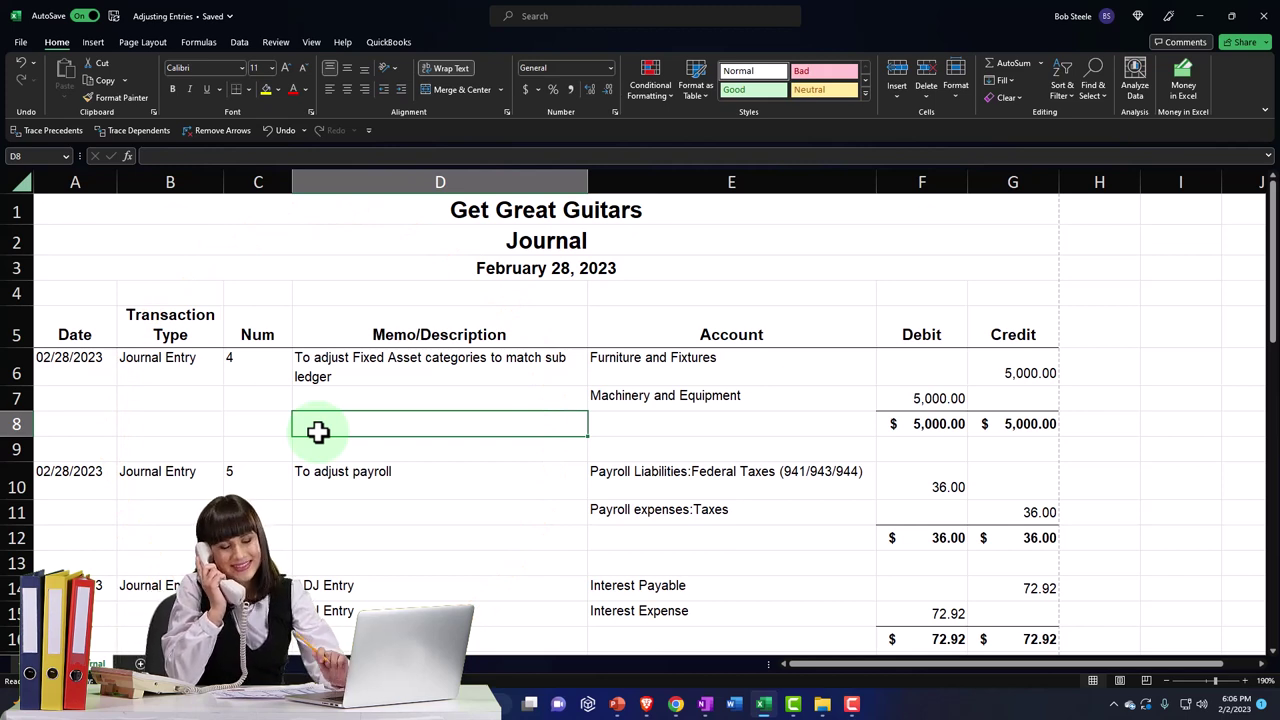
drag(112, 218, 686, 267)
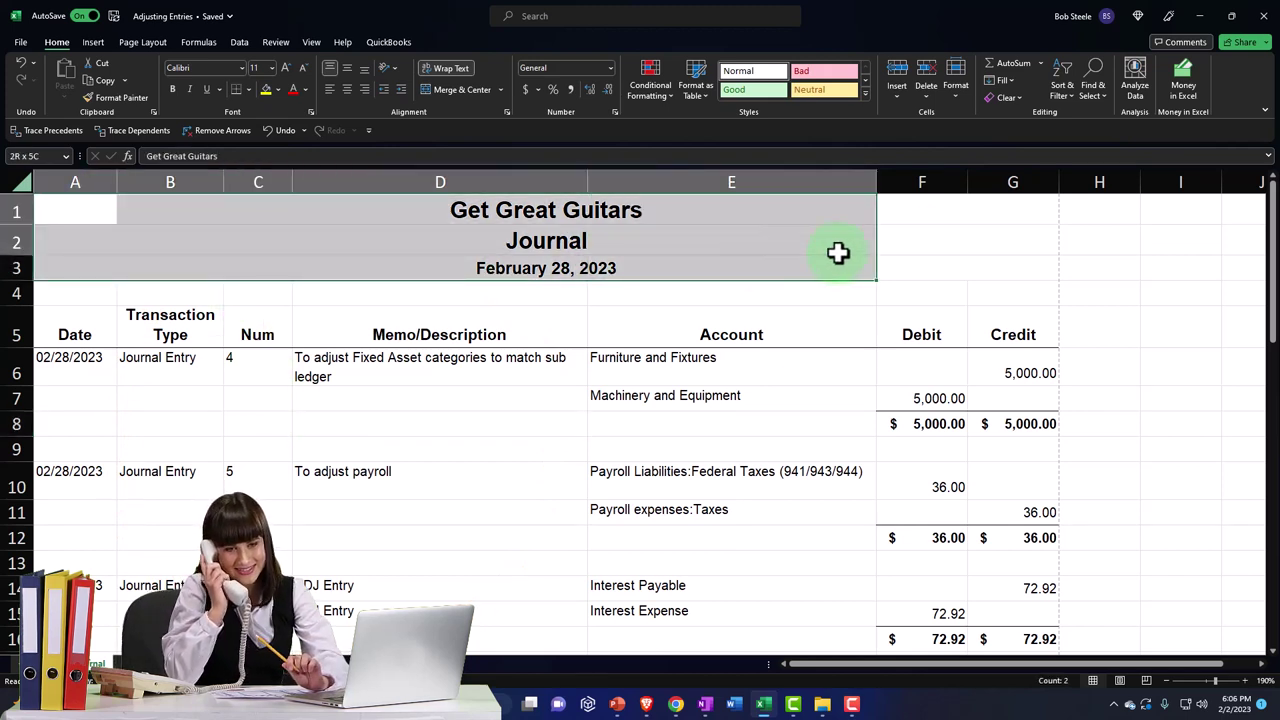
drag(838, 253, 984, 267)
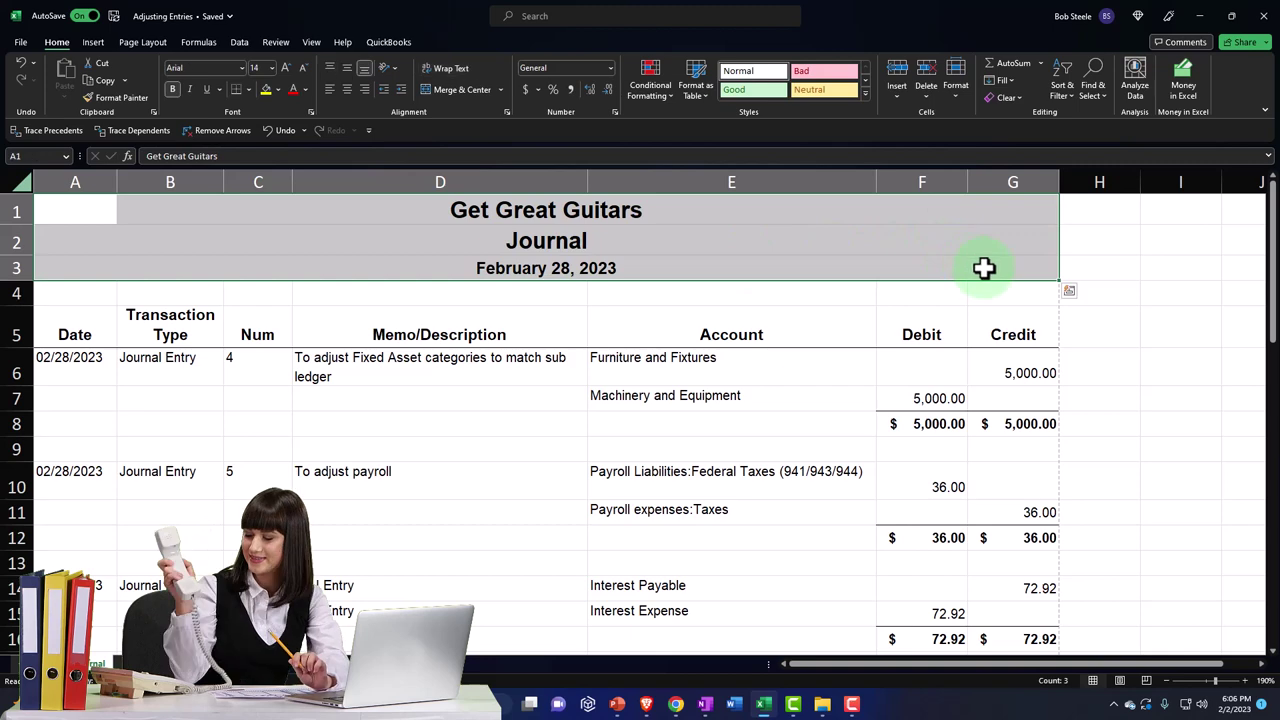
click(278, 89)
click(277, 122)
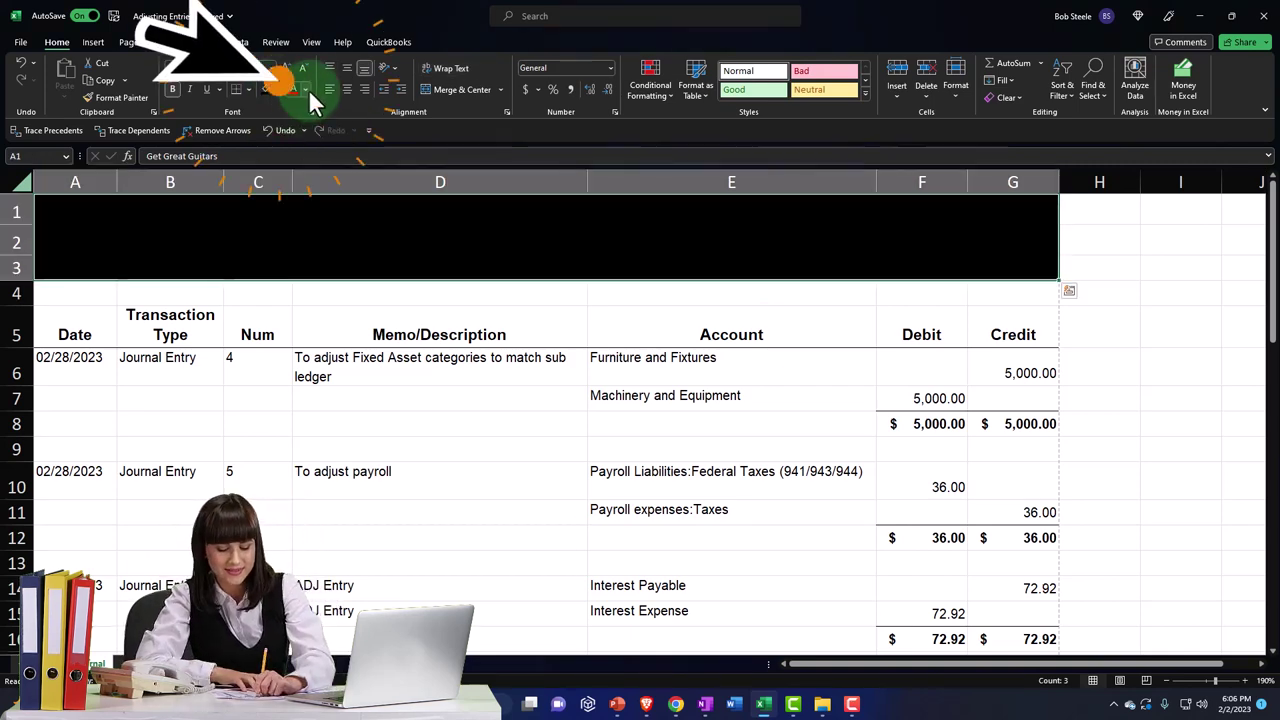
click(305, 89)
click(293, 146)
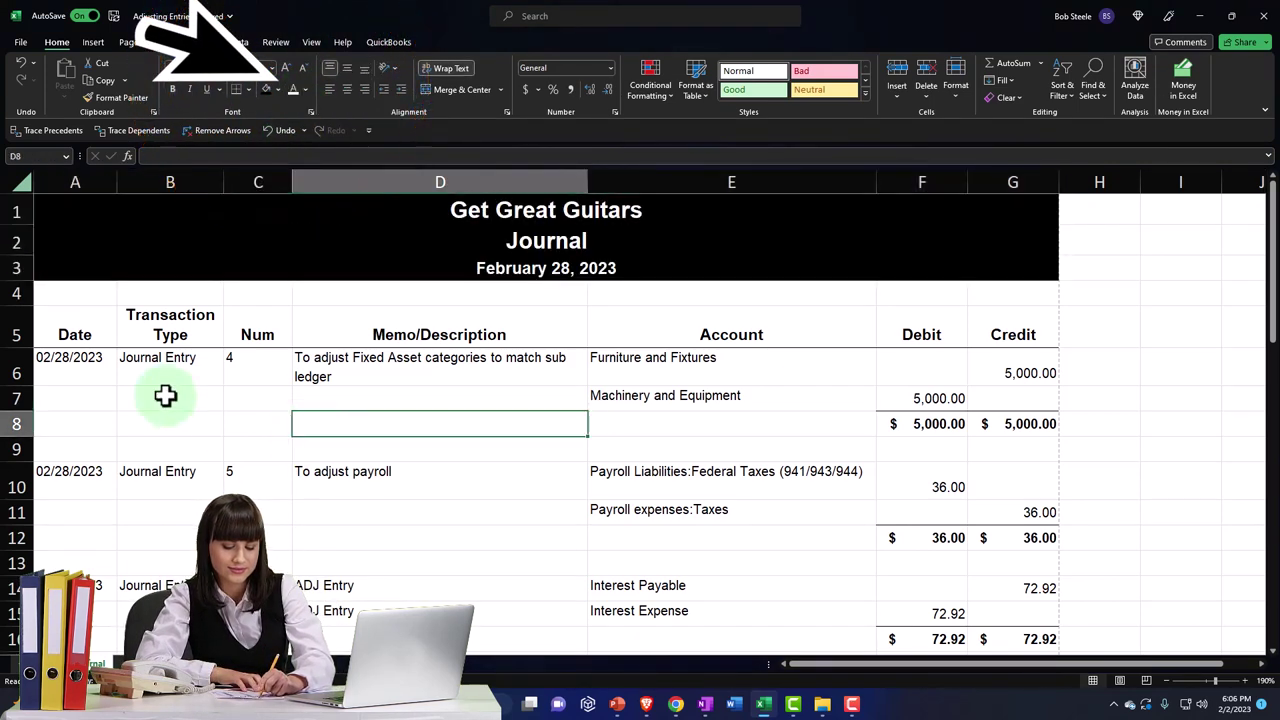
Step: Apply All Borders to the journal entries in A6:G45
drag(80, 368, 981, 588)
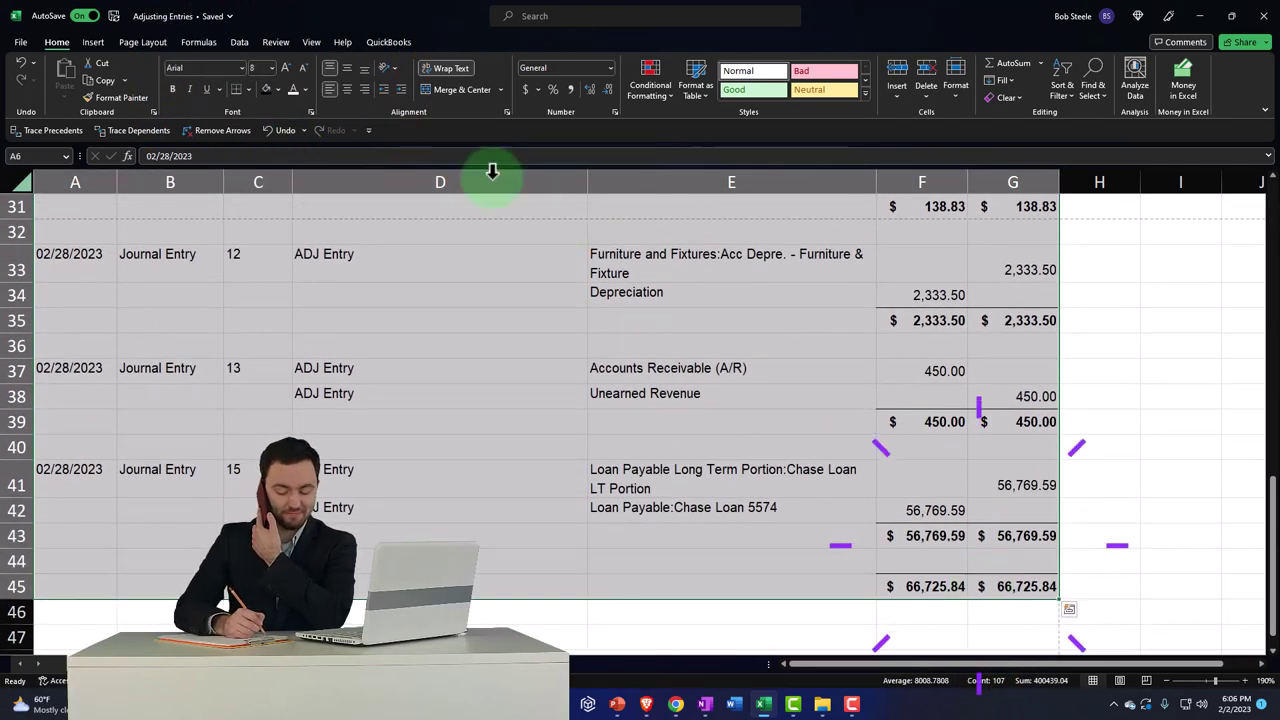
click(246, 89)
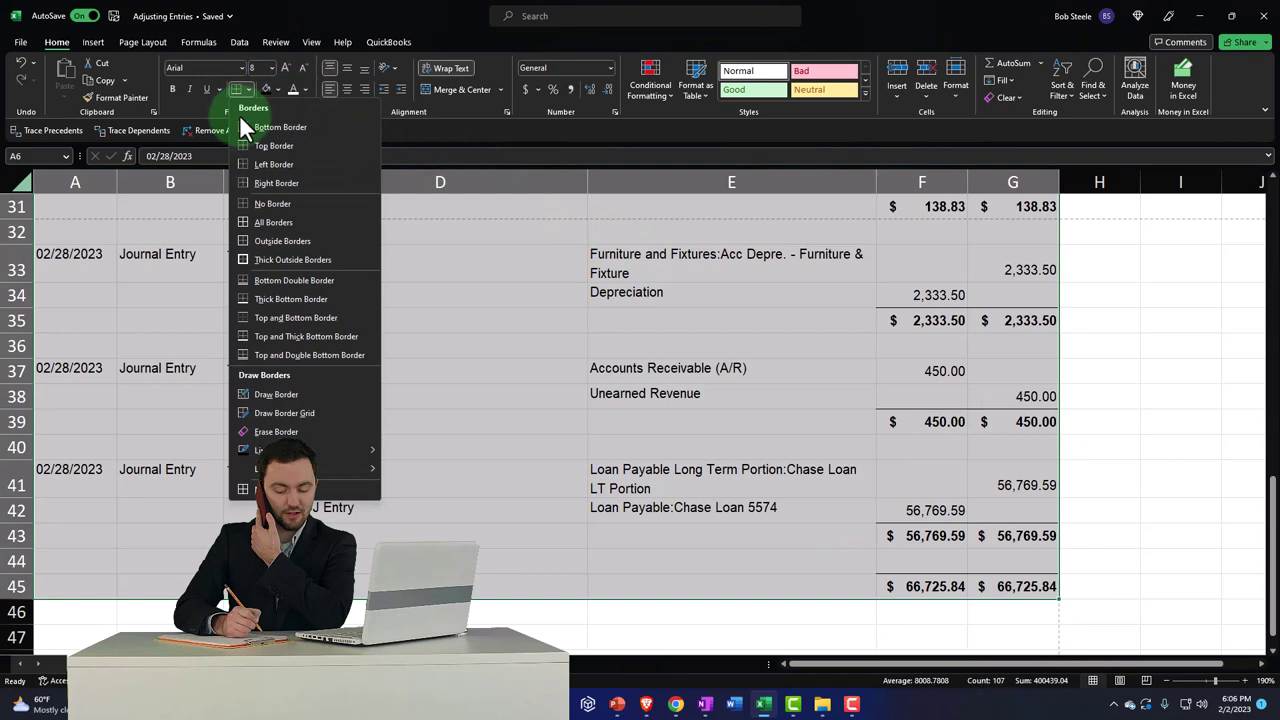
click(252, 222)
scroll(557, 411, up, 10)
click(663, 438)
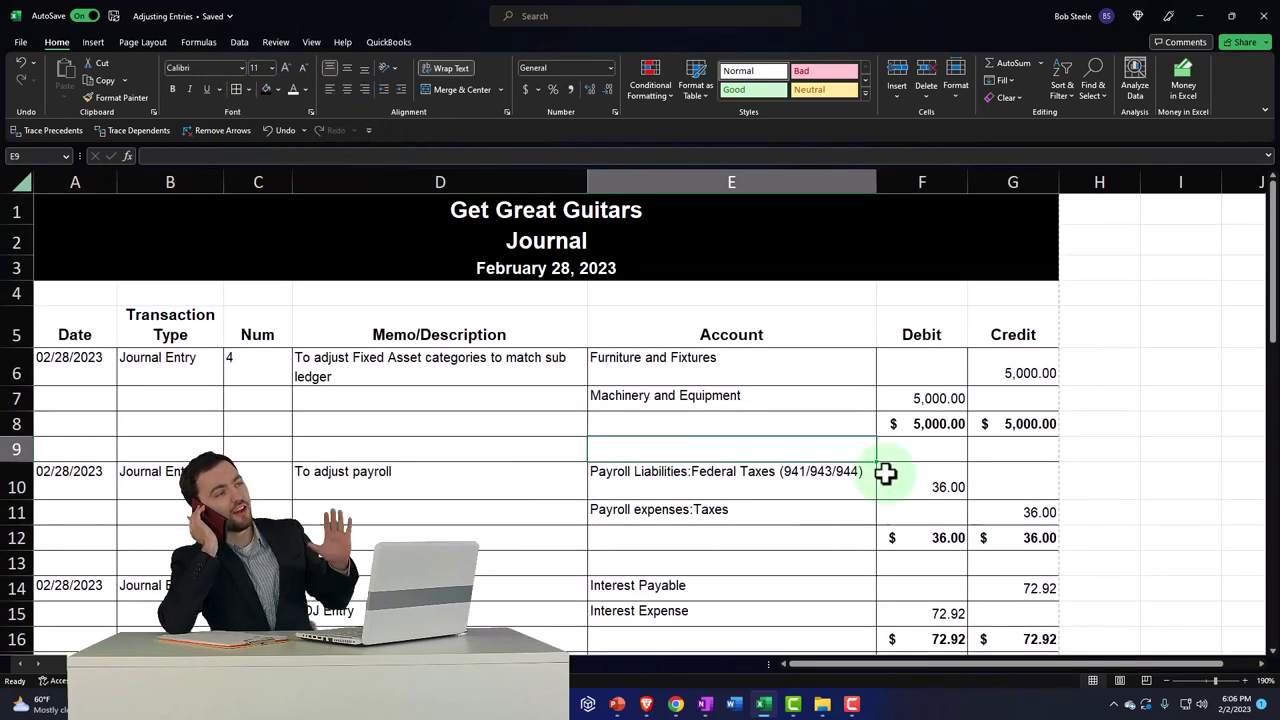
drag(920, 398, 1003, 408)
ctrl+drag(931, 519, 1006, 517)
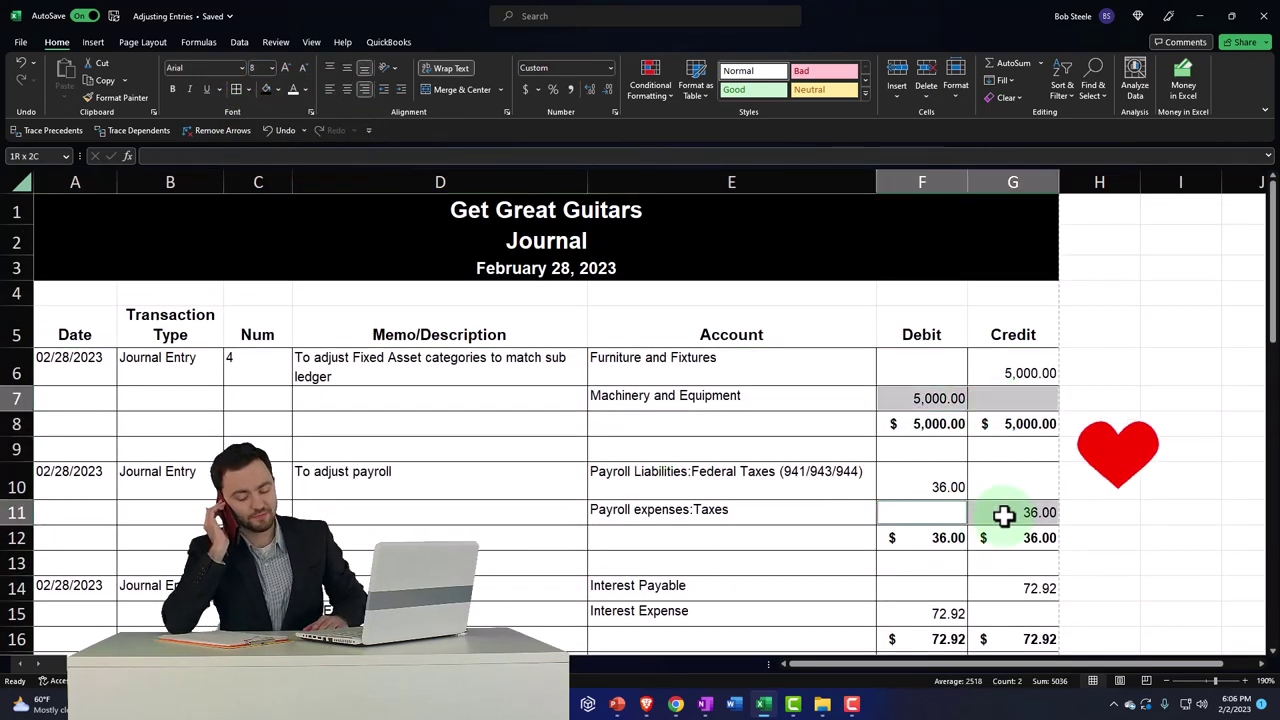
scroll(963, 540, down, 1)
ctrl+drag(937, 537, 995, 540)
scroll(959, 576, down, 1)
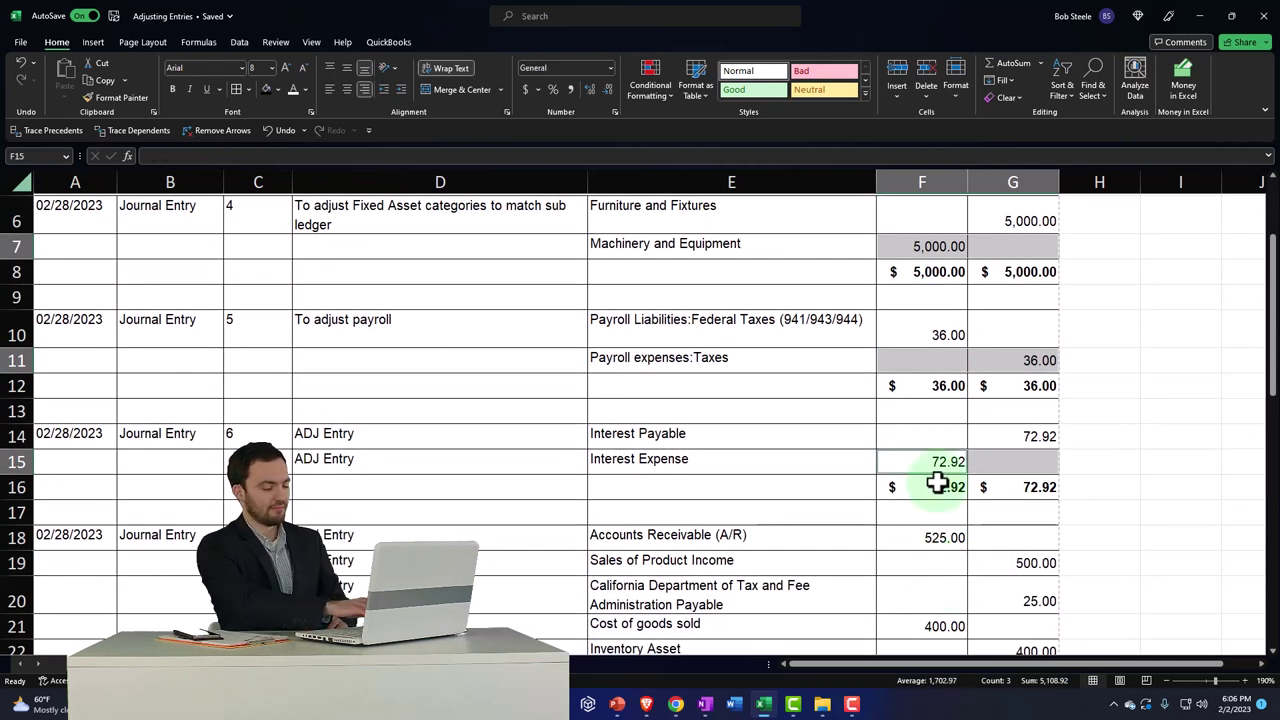
click(943, 583)
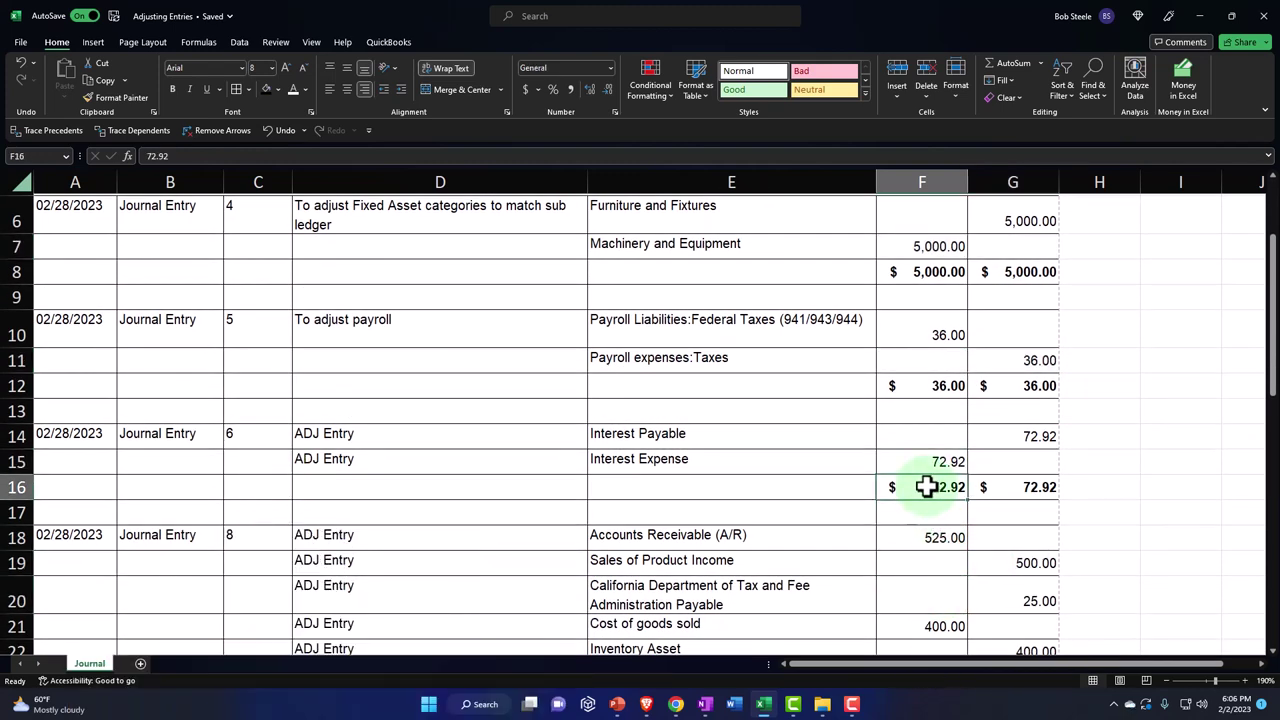
Step: Underline the debit and credit cells in the last line above each journal entry's subtotal, from F7:G7 through F42:G42
drag(928, 458, 996, 468)
drag(953, 360, 993, 357)
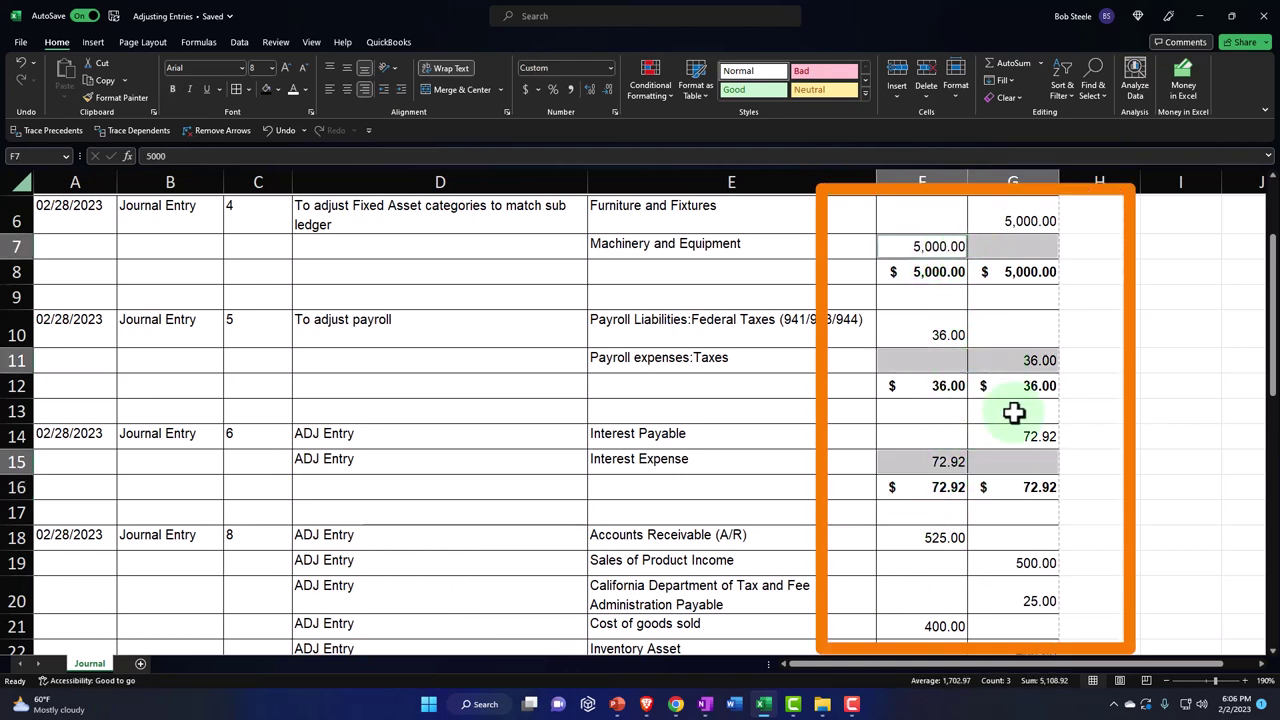
scroll(1014, 412, down, 2)
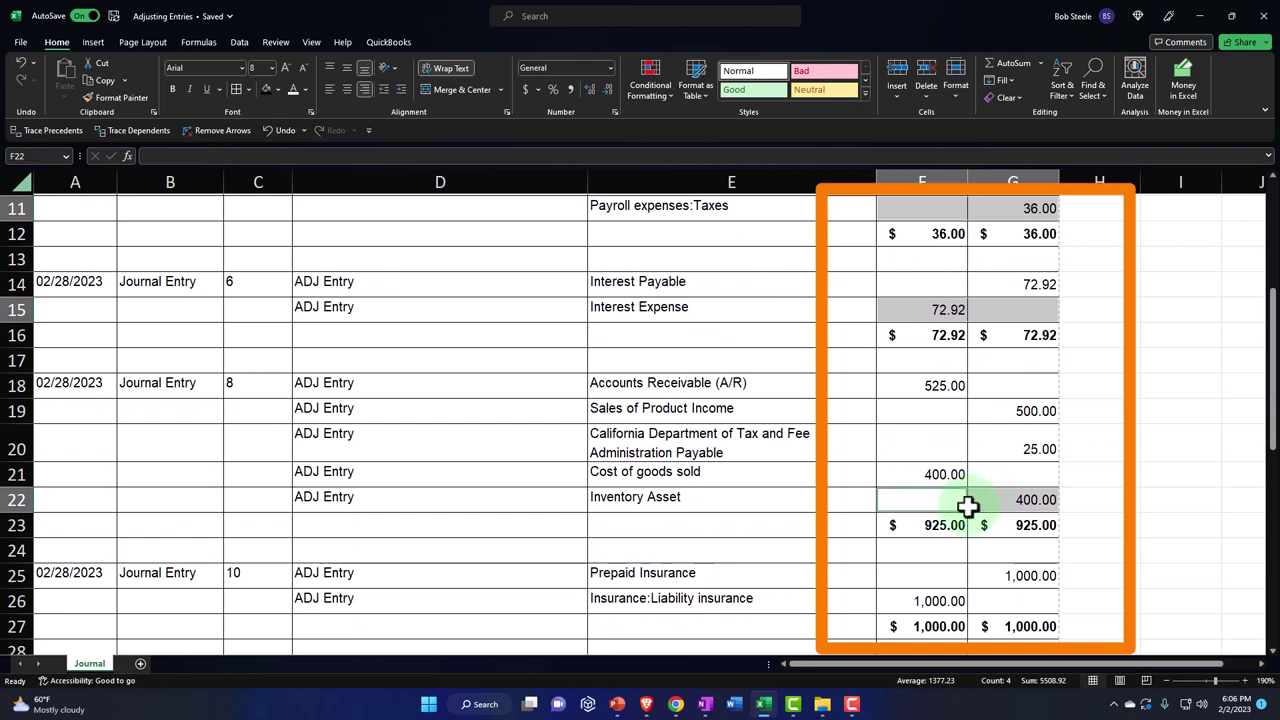
scroll(968, 507, down, 2)
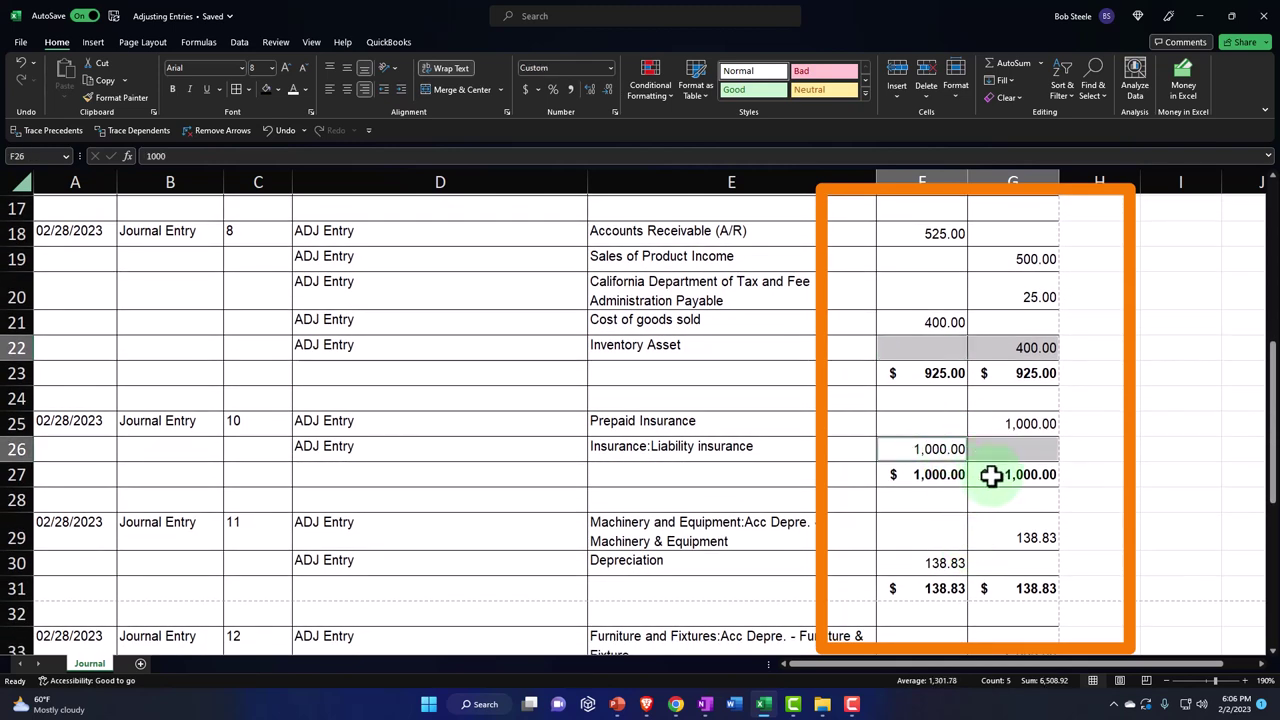
scroll(990, 476, down, 1)
drag(950, 487, 972, 488)
scroll(974, 497, down, 1)
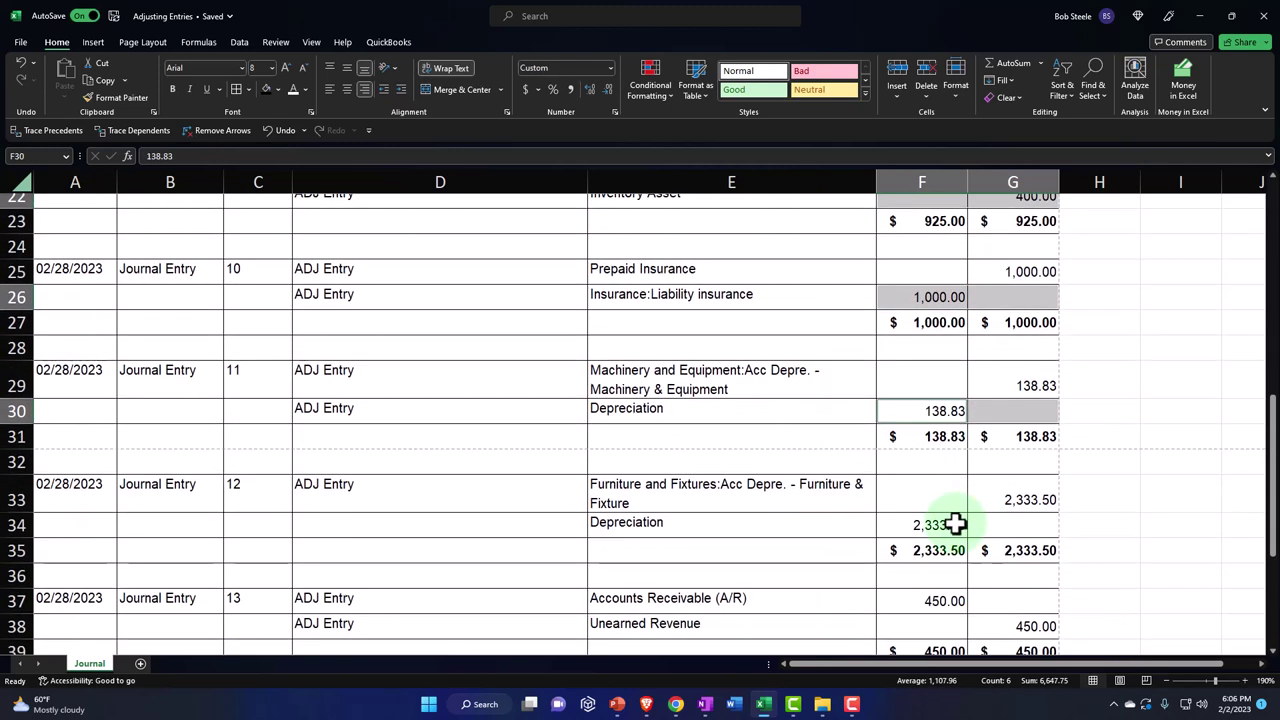
scroll(994, 527, down, 1)
drag(954, 546, 986, 549)
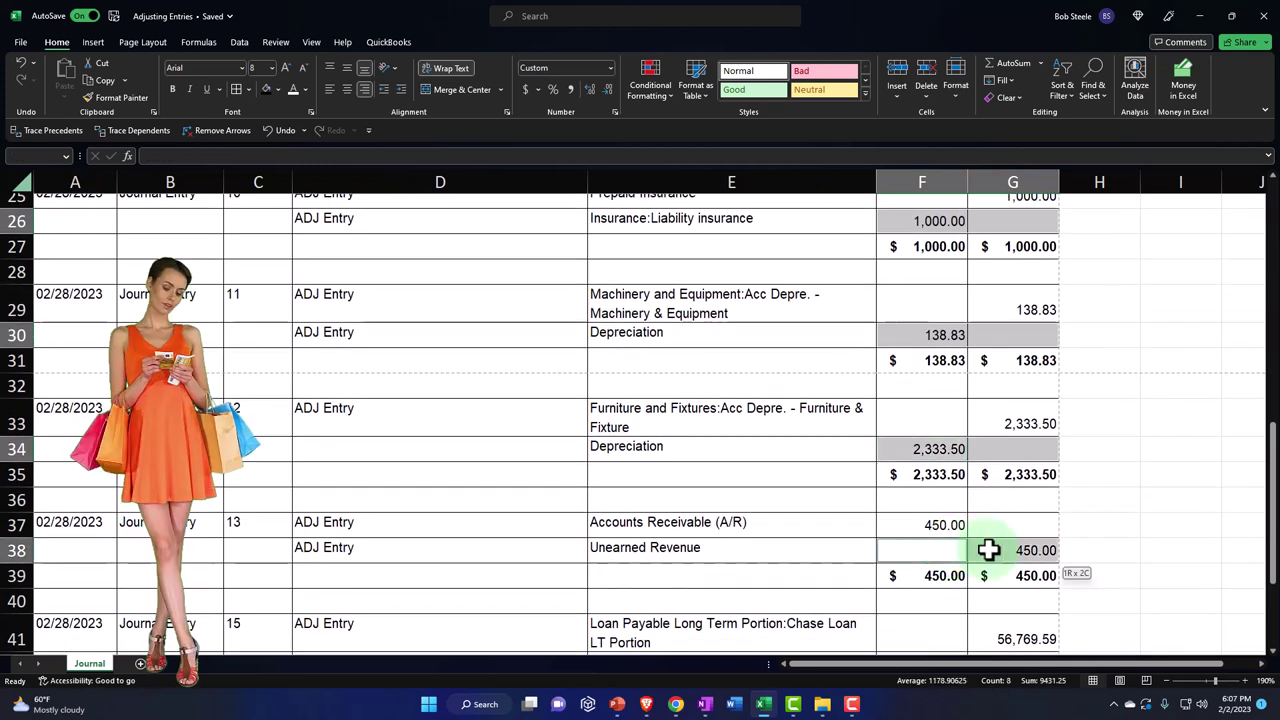
scroll(986, 549, down, 1)
drag(930, 583, 969, 586)
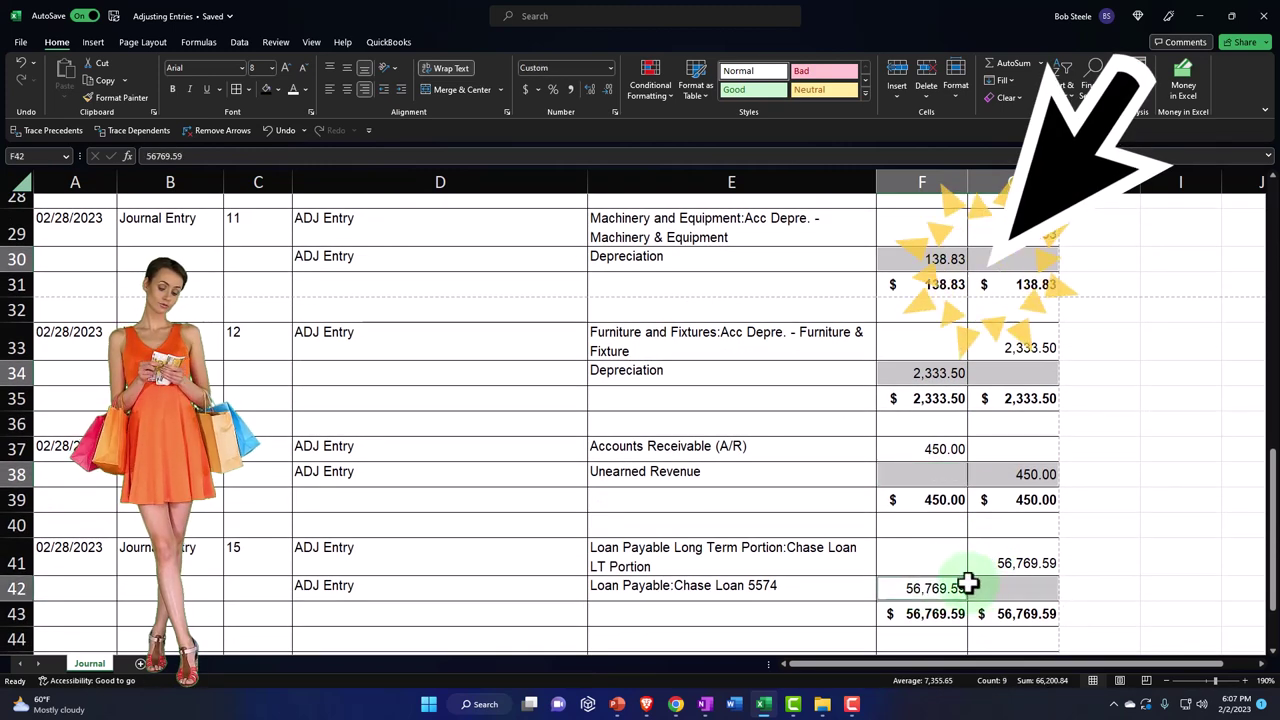
scroll(967, 583, down, 2)
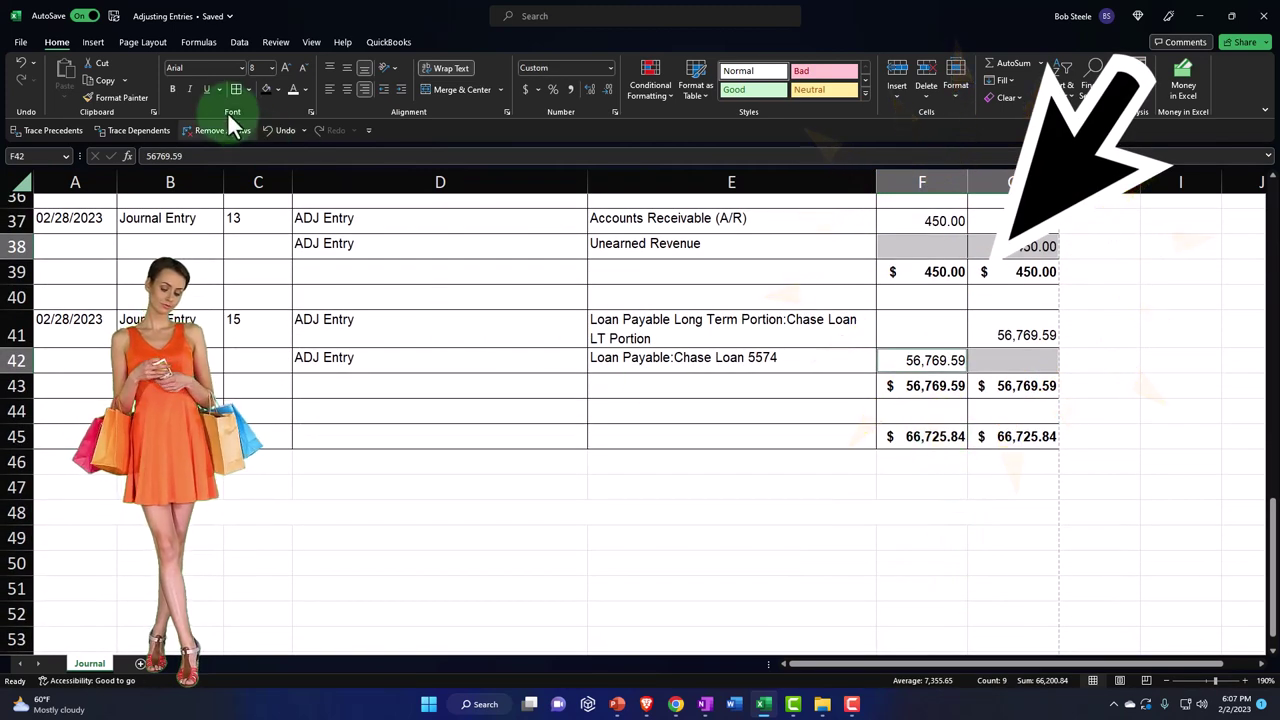
click(207, 89)
click(703, 479)
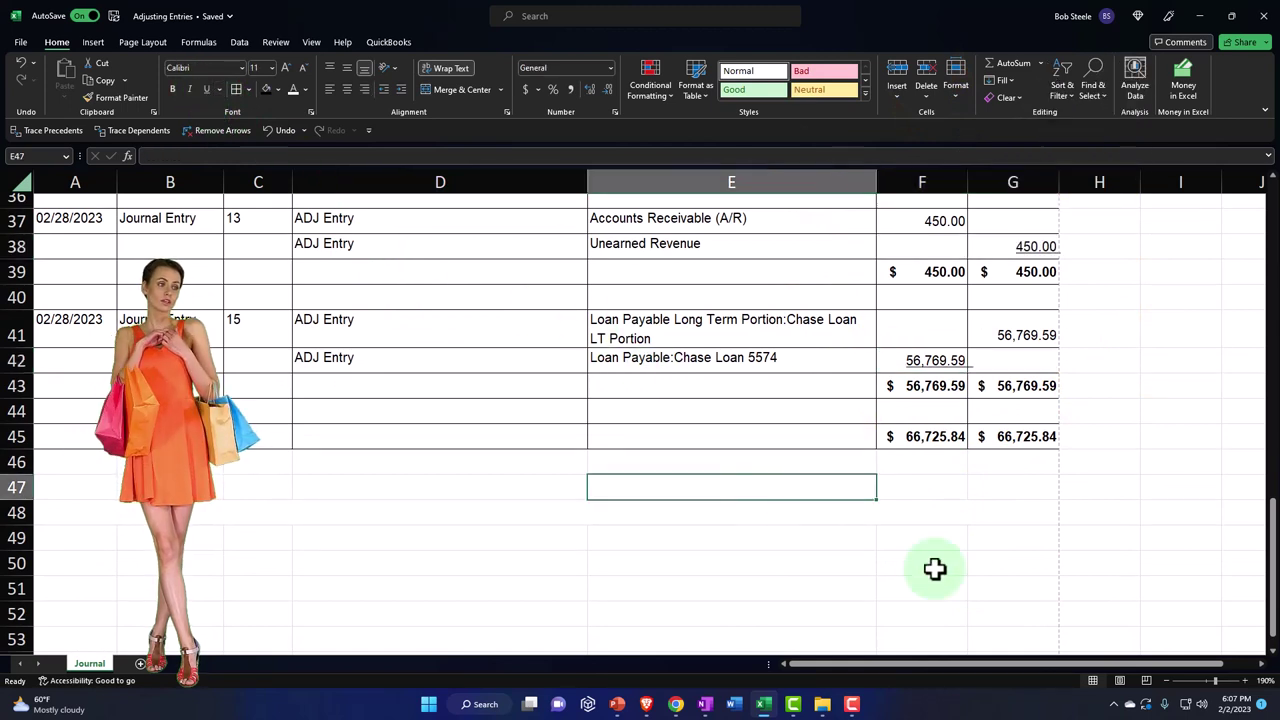
Step: Apply Double Underline to the grand total amounts in F45:G45
drag(943, 437, 1012, 437)
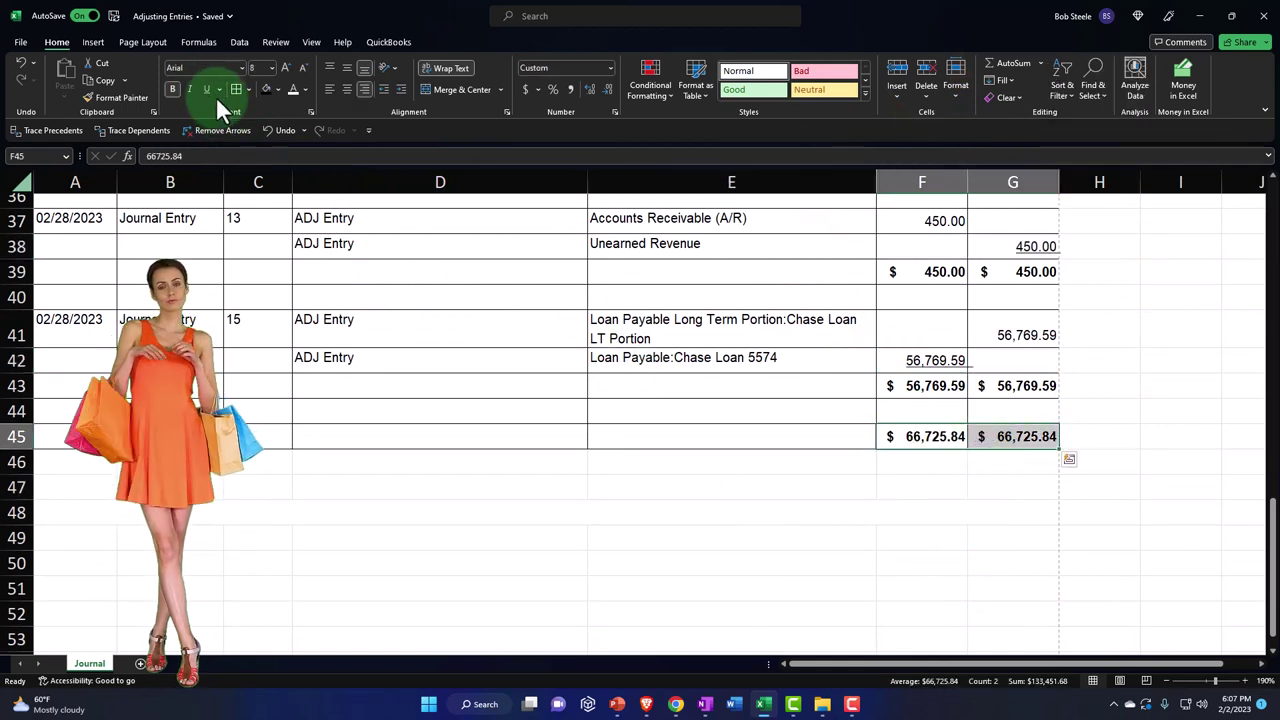
click(219, 88)
click(224, 128)
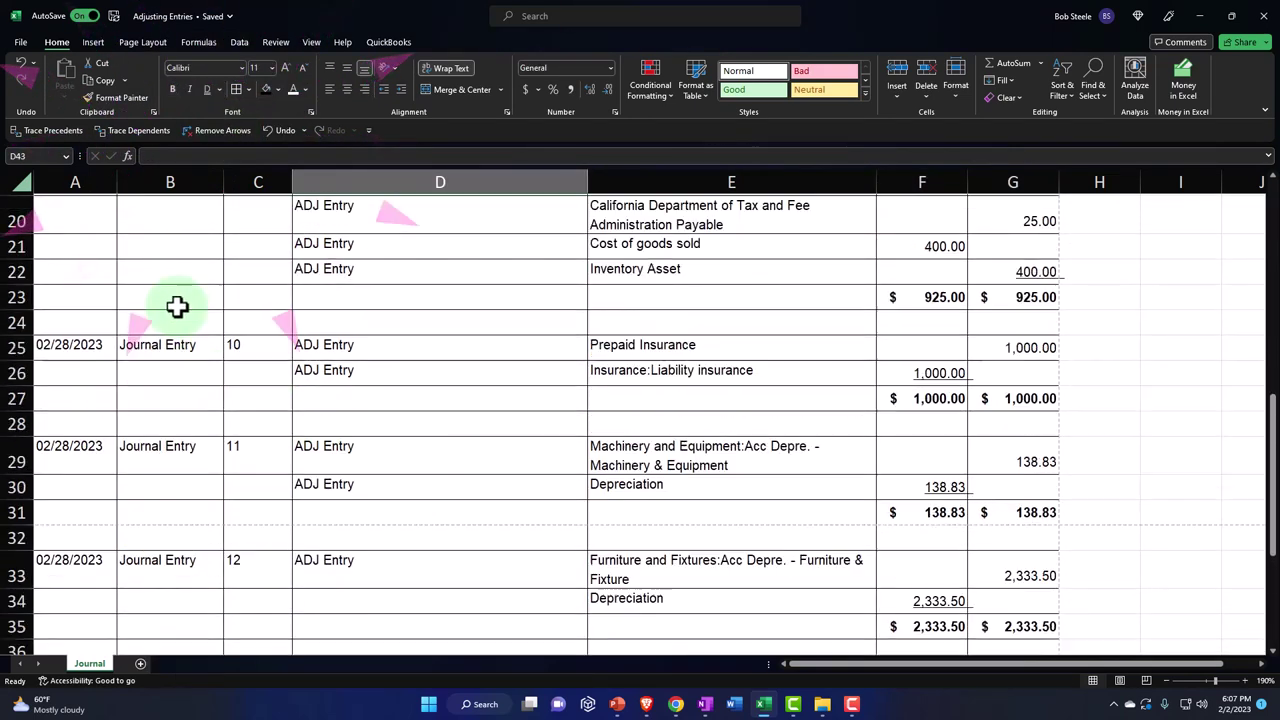
Step: Delete rows 6 to 13, which hold journal entries 4 and 5 without the ADJ Entry memo
scroll(177, 306, up, 6)
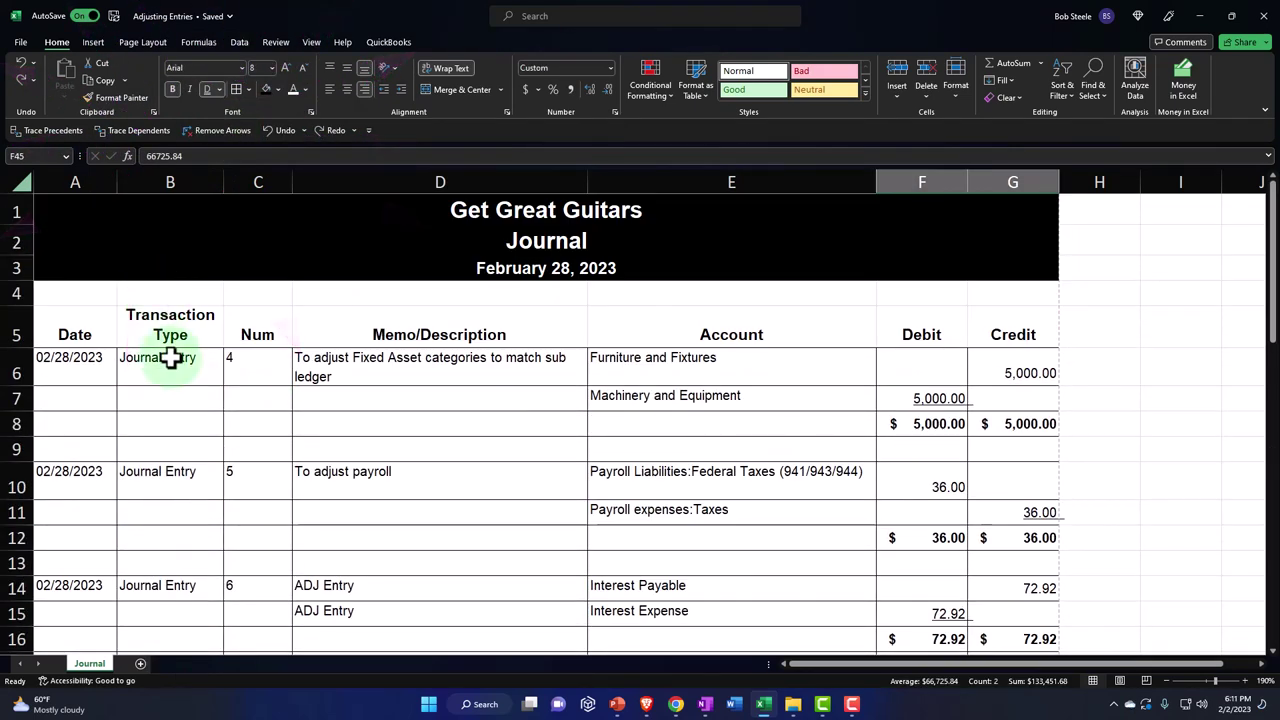
click(180, 411)
click(252, 369)
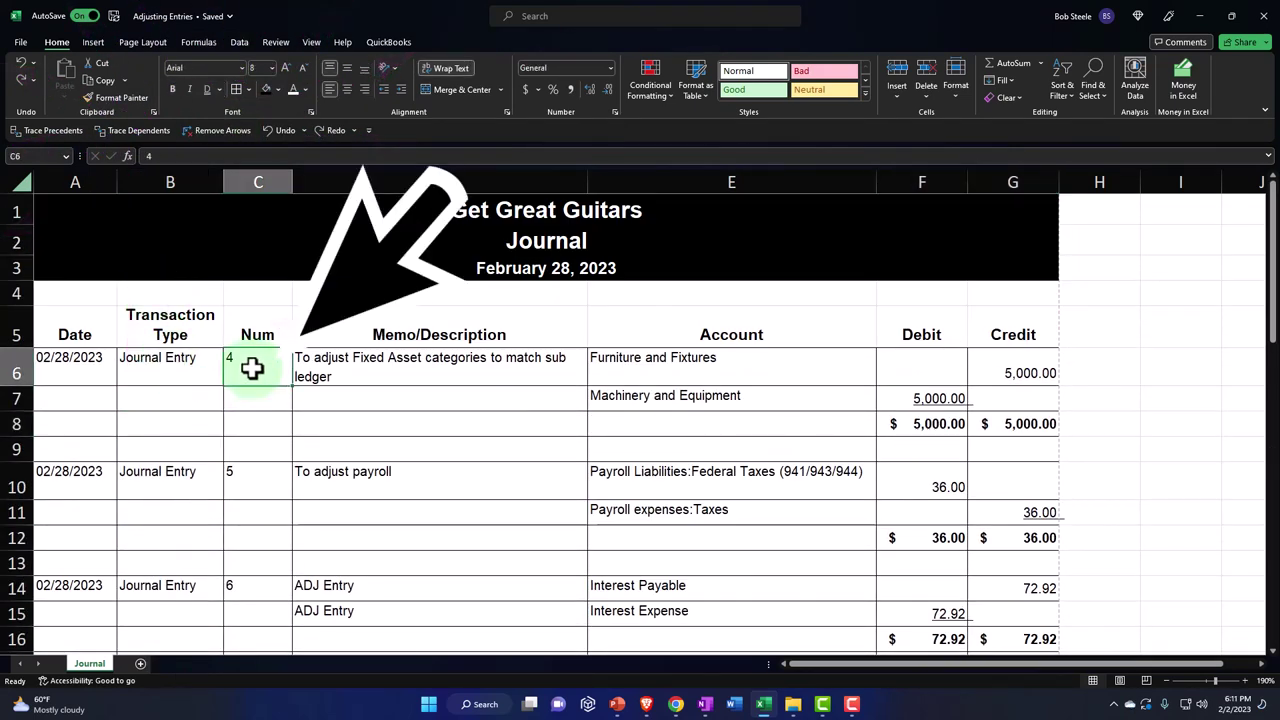
click(331, 589)
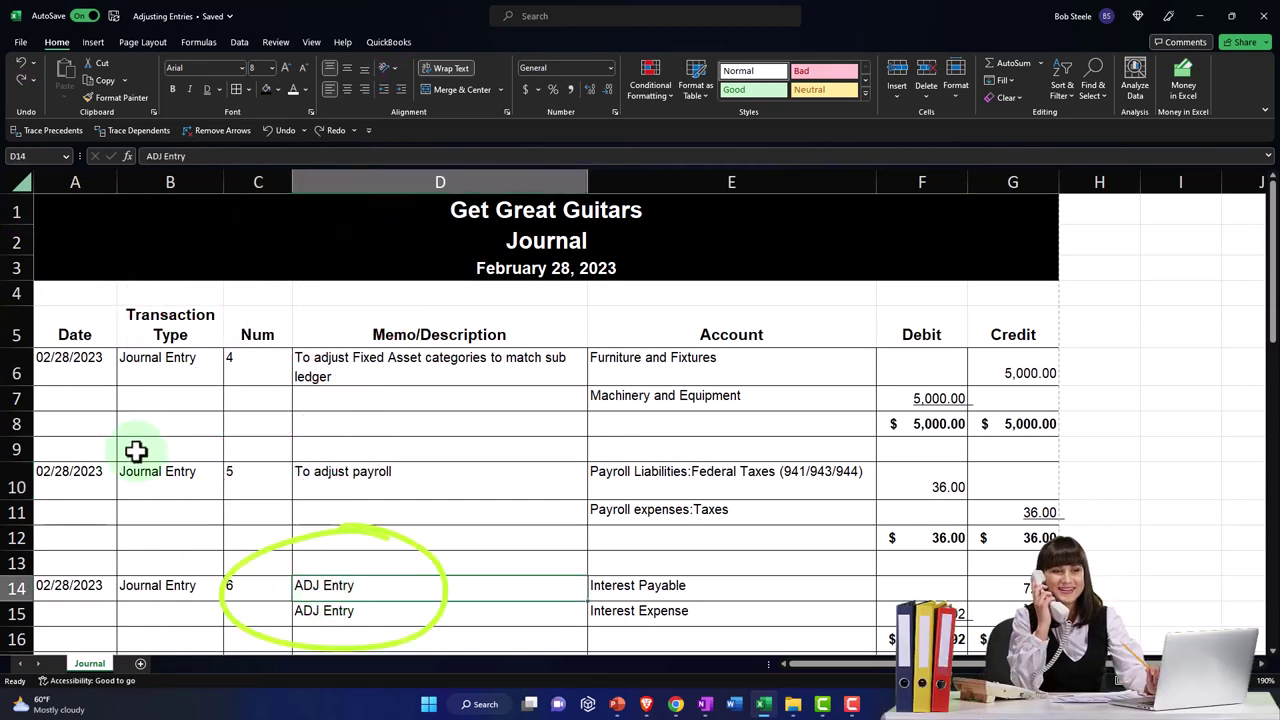
click(12, 369)
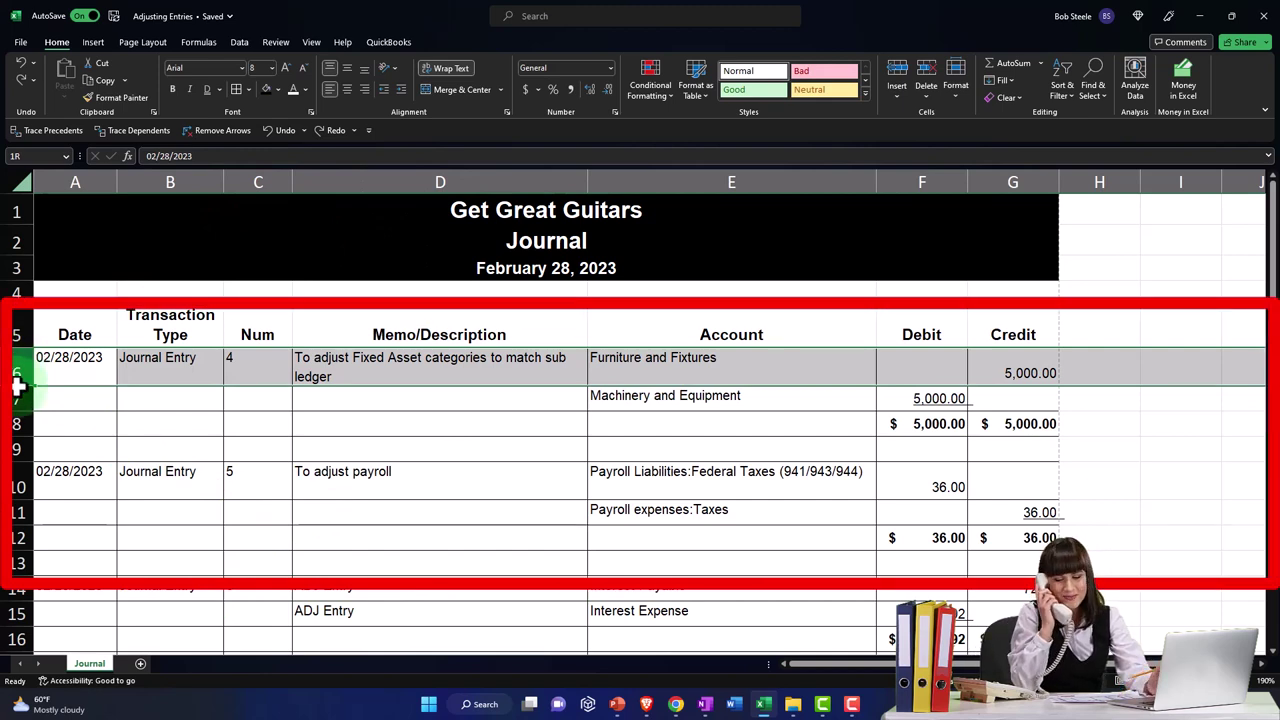
drag(18, 388, 18, 556)
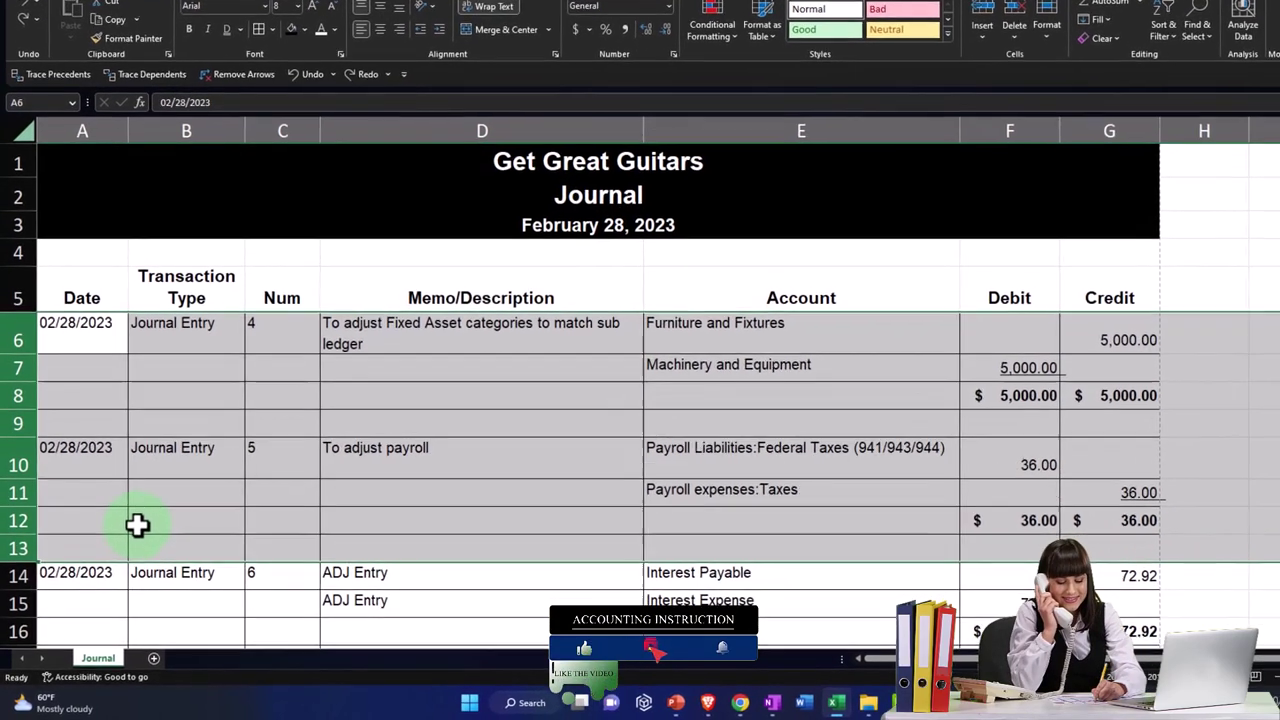
right_click(137, 524)
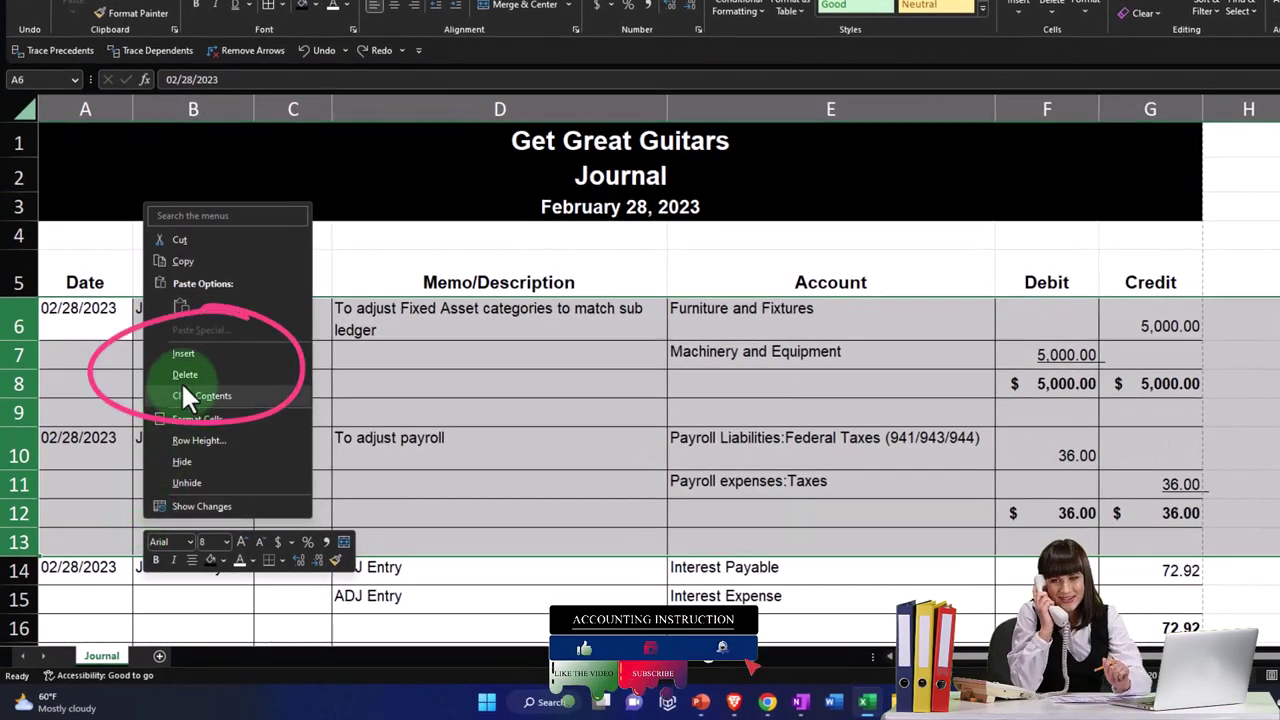
click(184, 376)
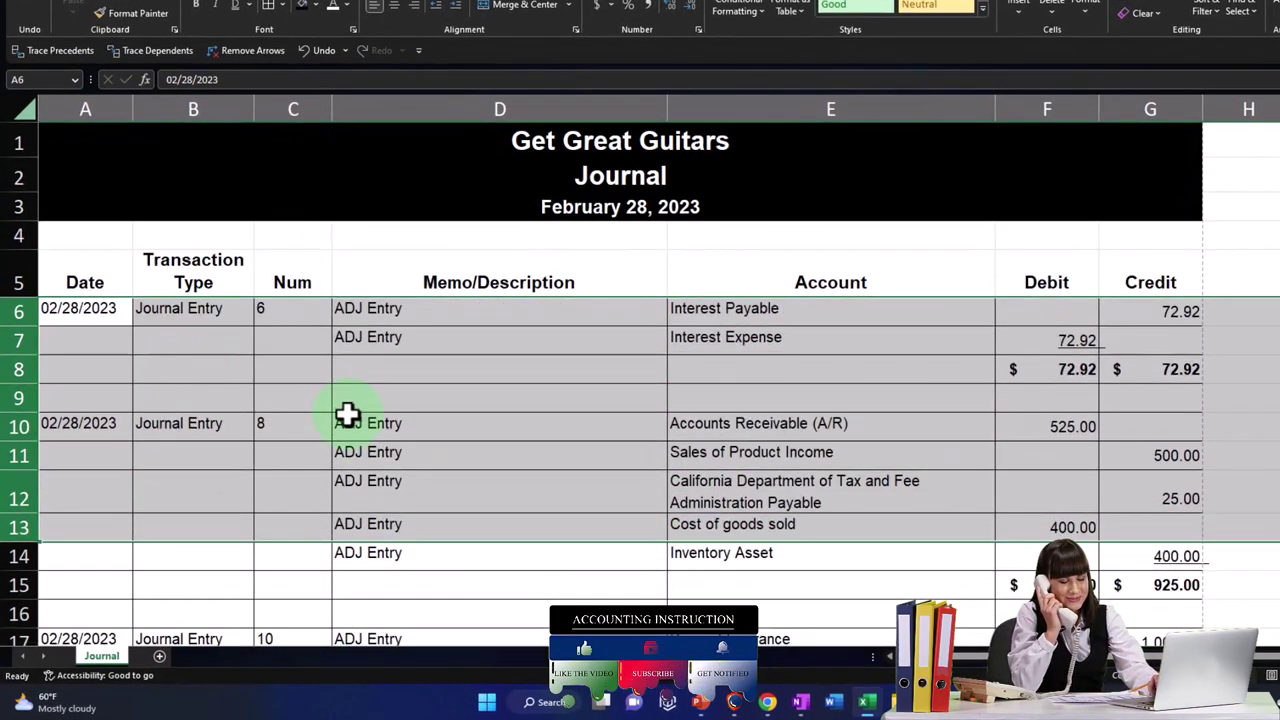
Step: Check the contents of the grand total in F37, and delete rows 36 and 37 with the blank line and totals
scroll(345, 413, down, 7)
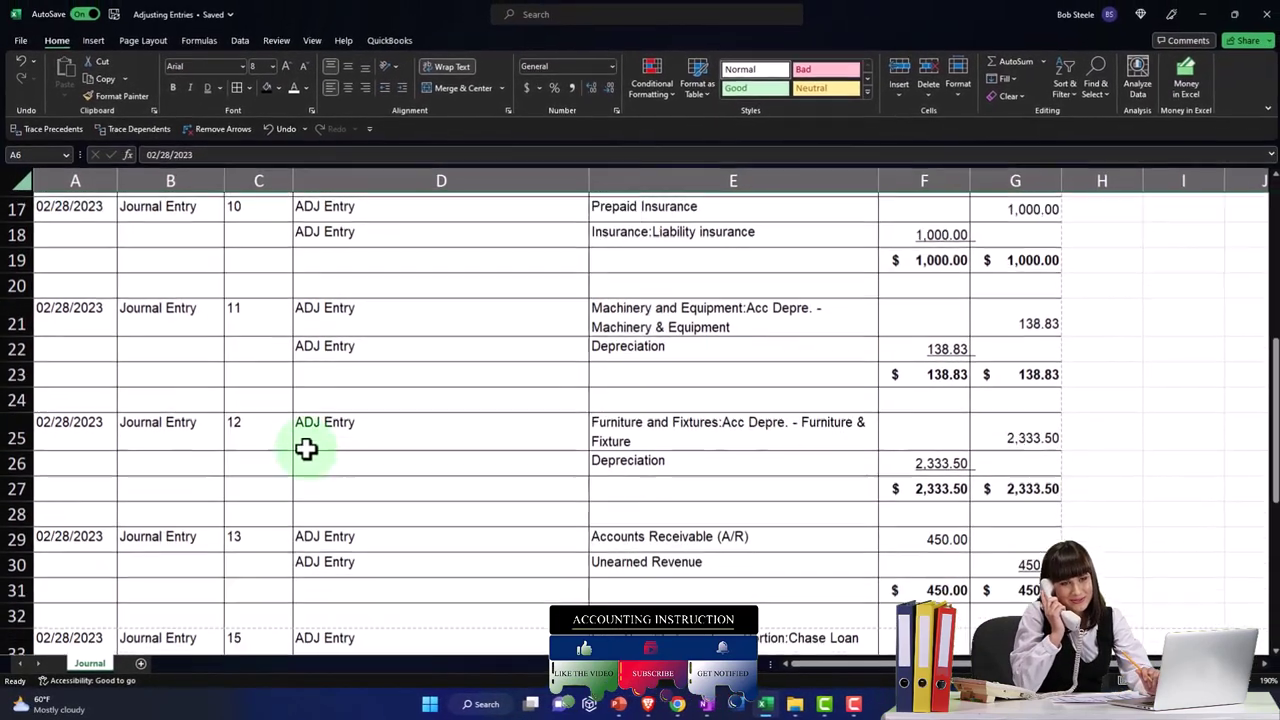
scroll(308, 450, down, 1)
double_click(938, 509)
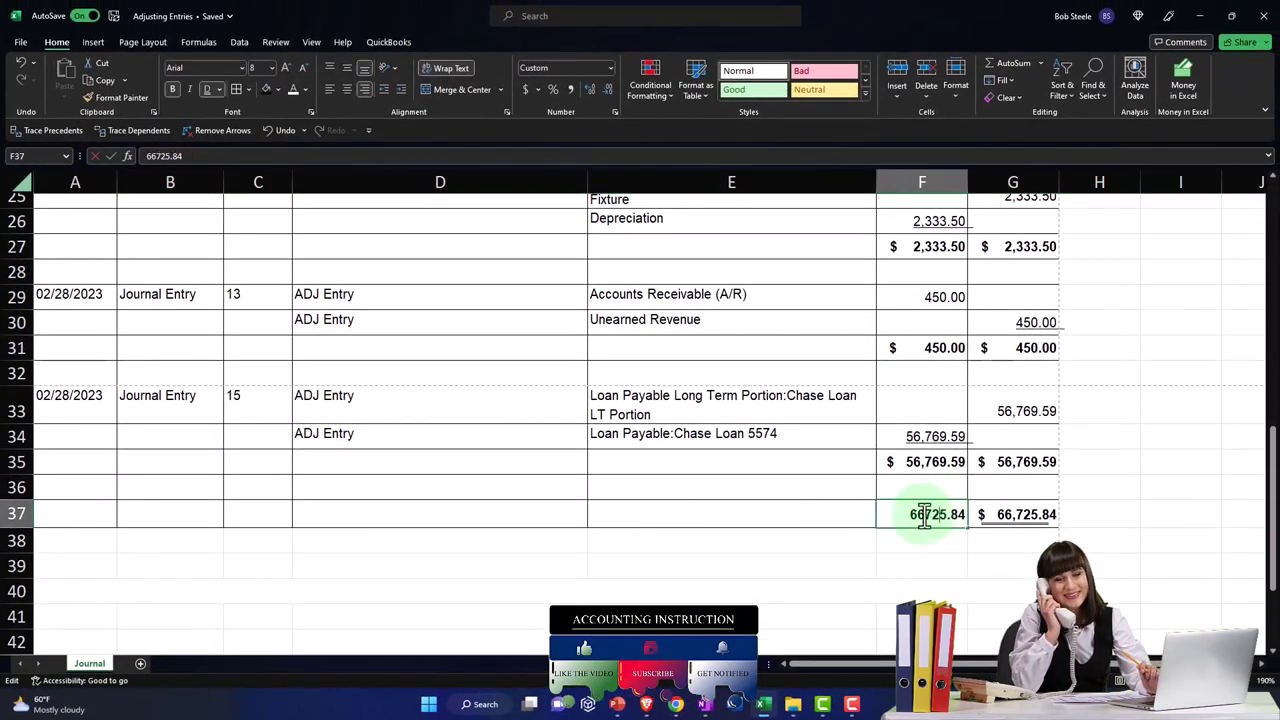
key(Return)
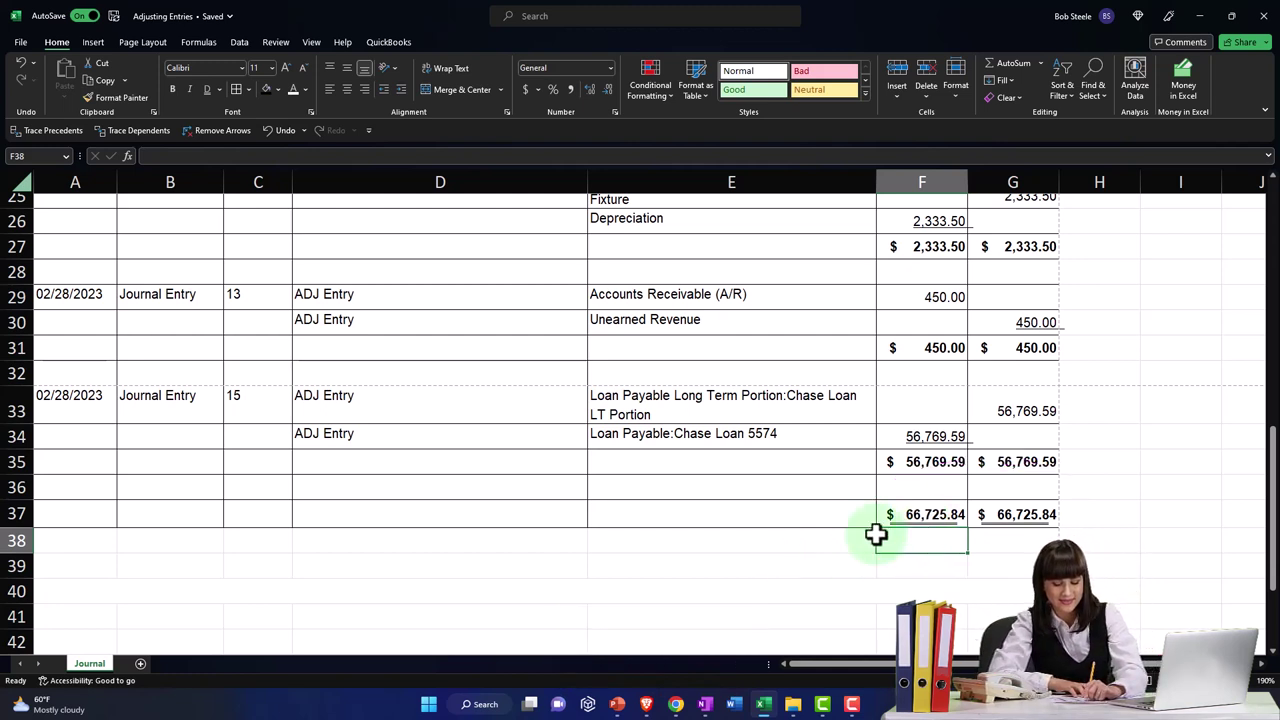
drag(4, 487, 23, 510)
right_click(264, 523)
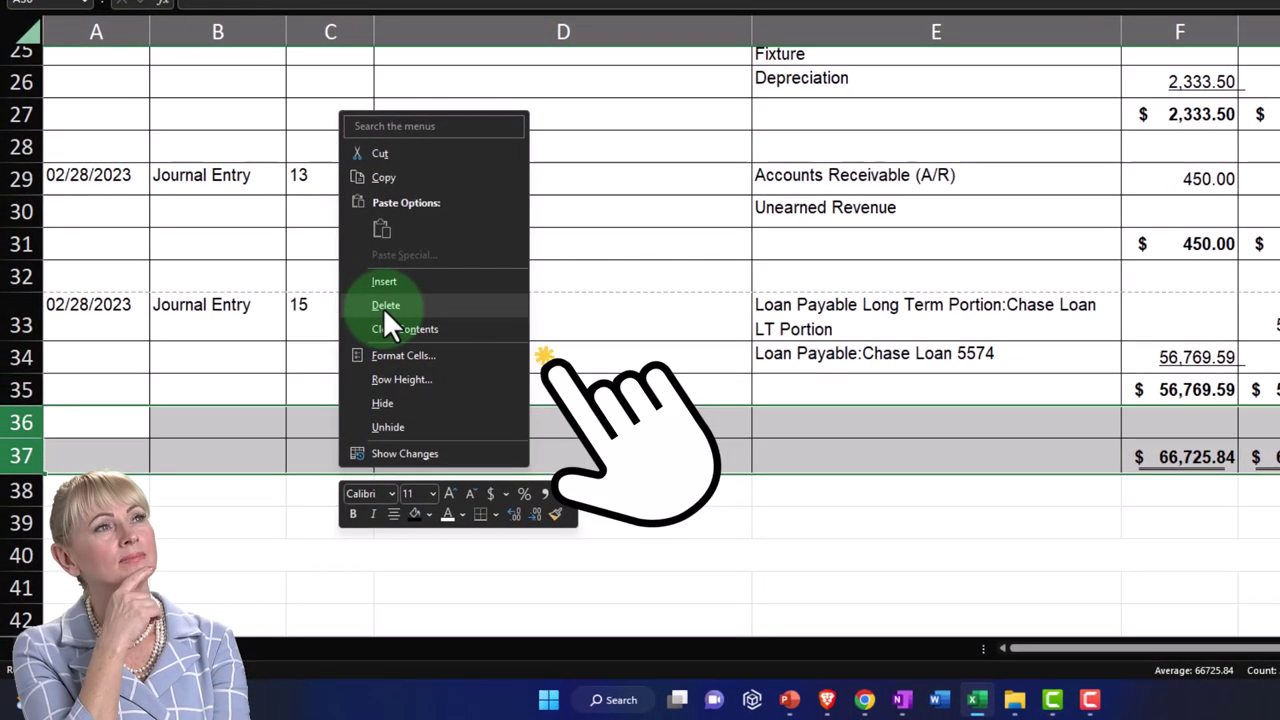
click(355, 360)
click(1151, 391)
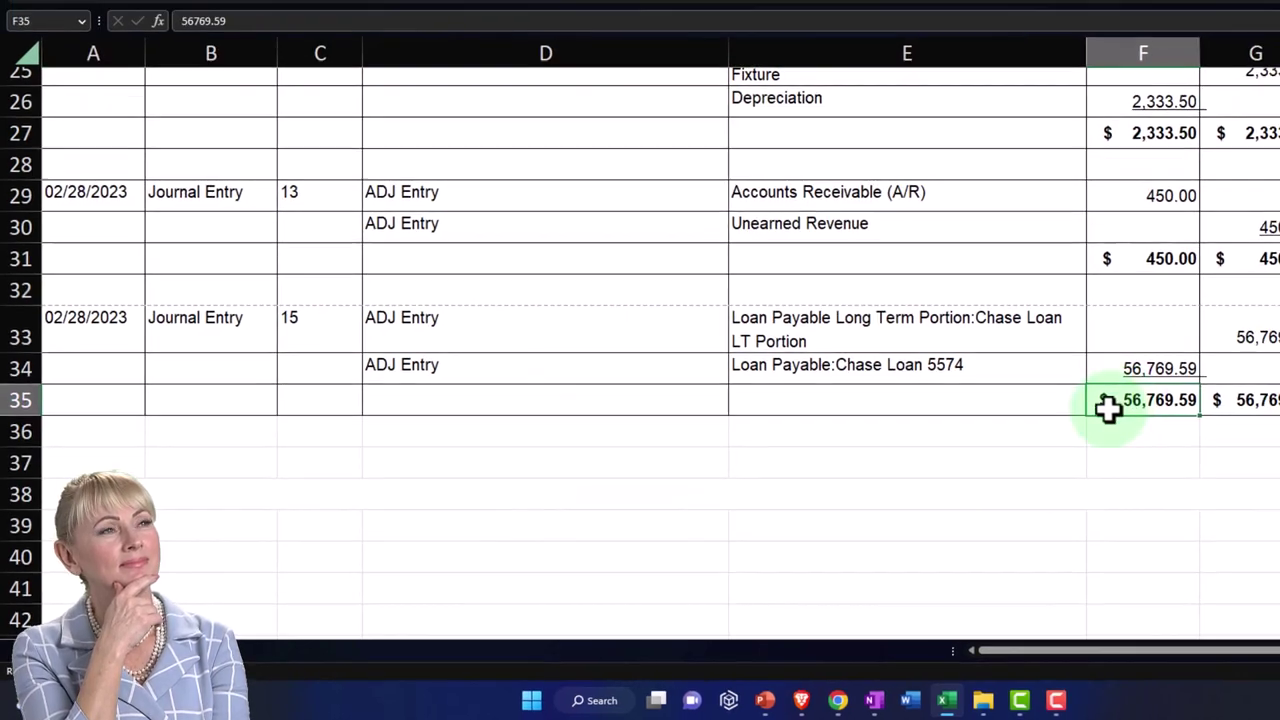
Step: Review the remaining ADJ Entry journal entries, from interest in entry 6 through prepaid insurance in entry 10
scroll(1093, 465, up, 4)
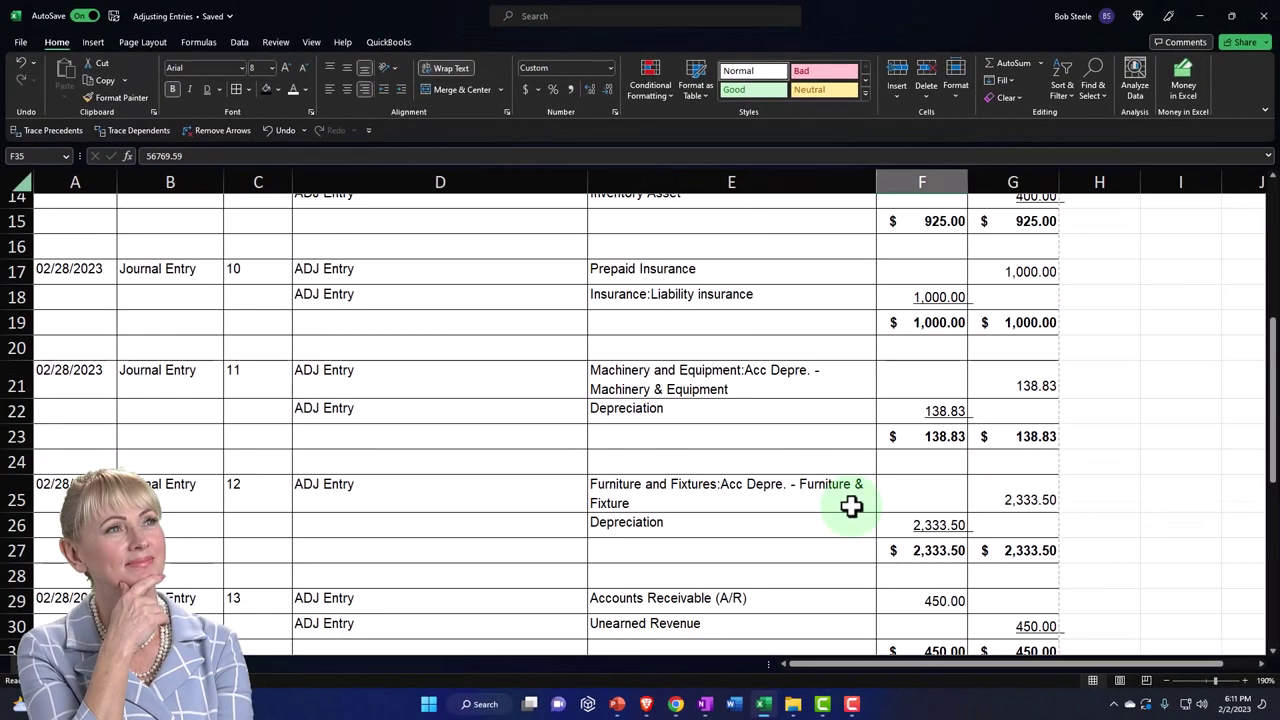
scroll(851, 507, up, 5)
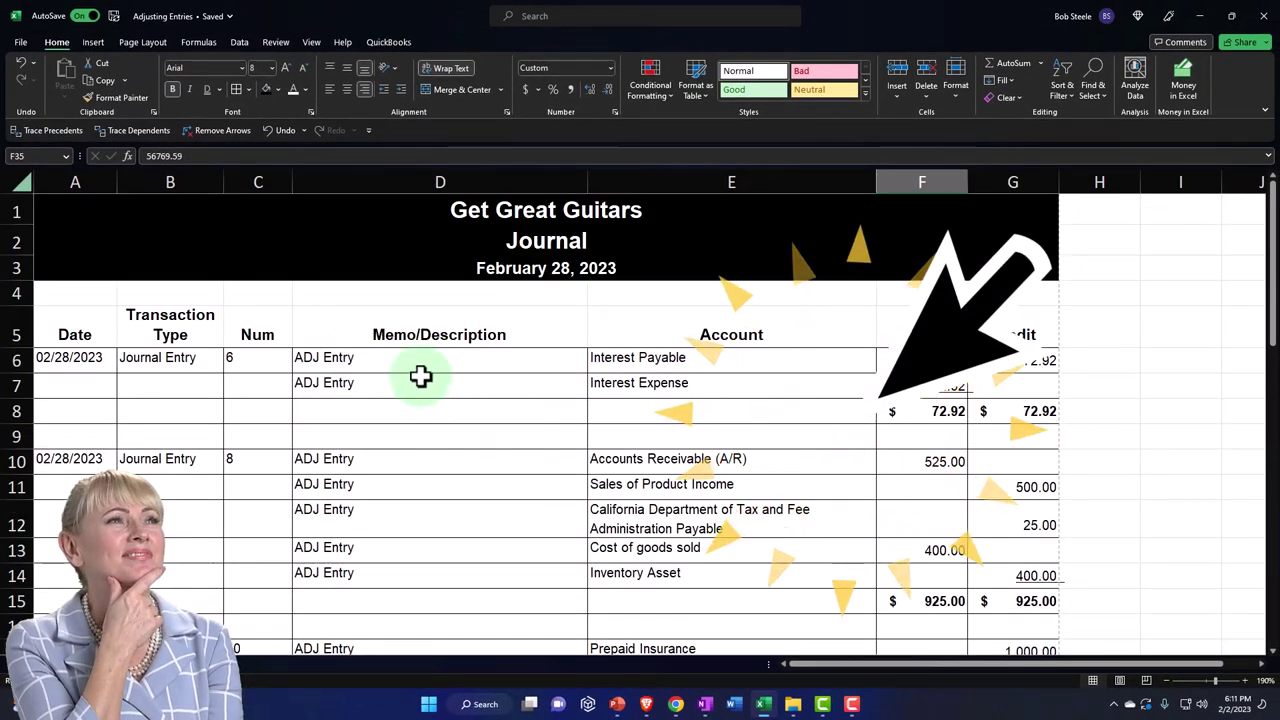
click(391, 362)
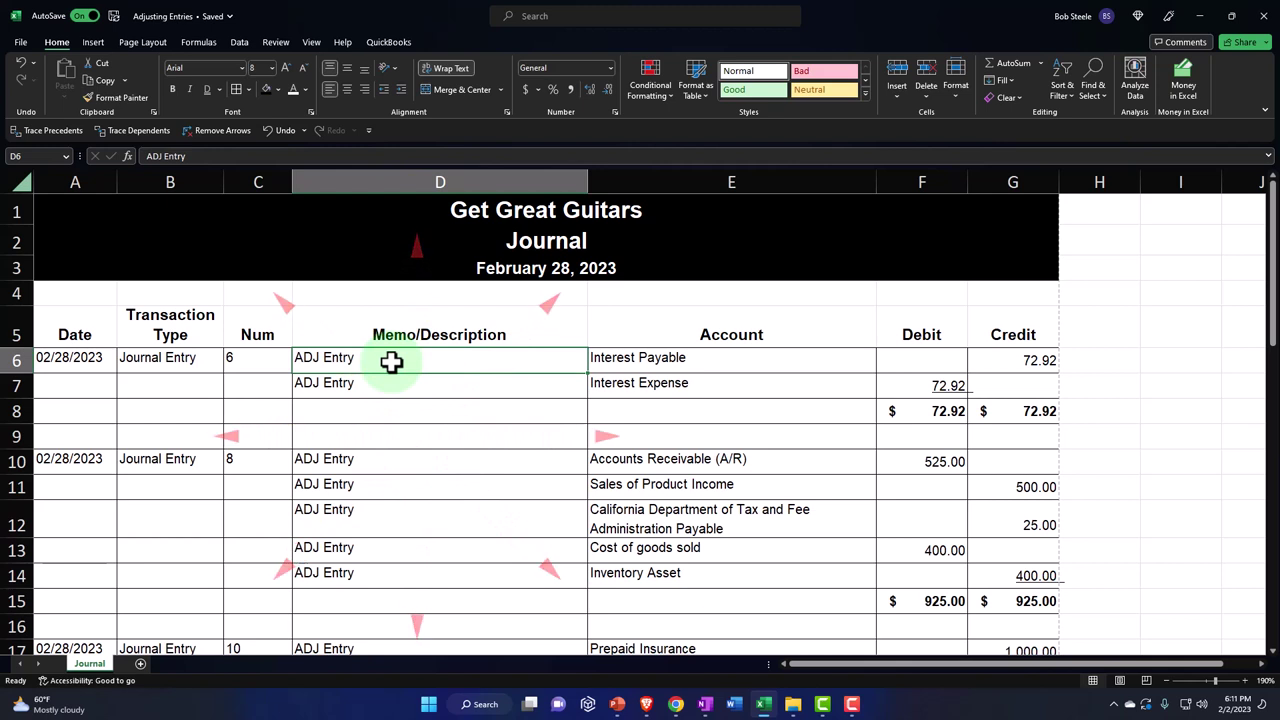
key(Right)
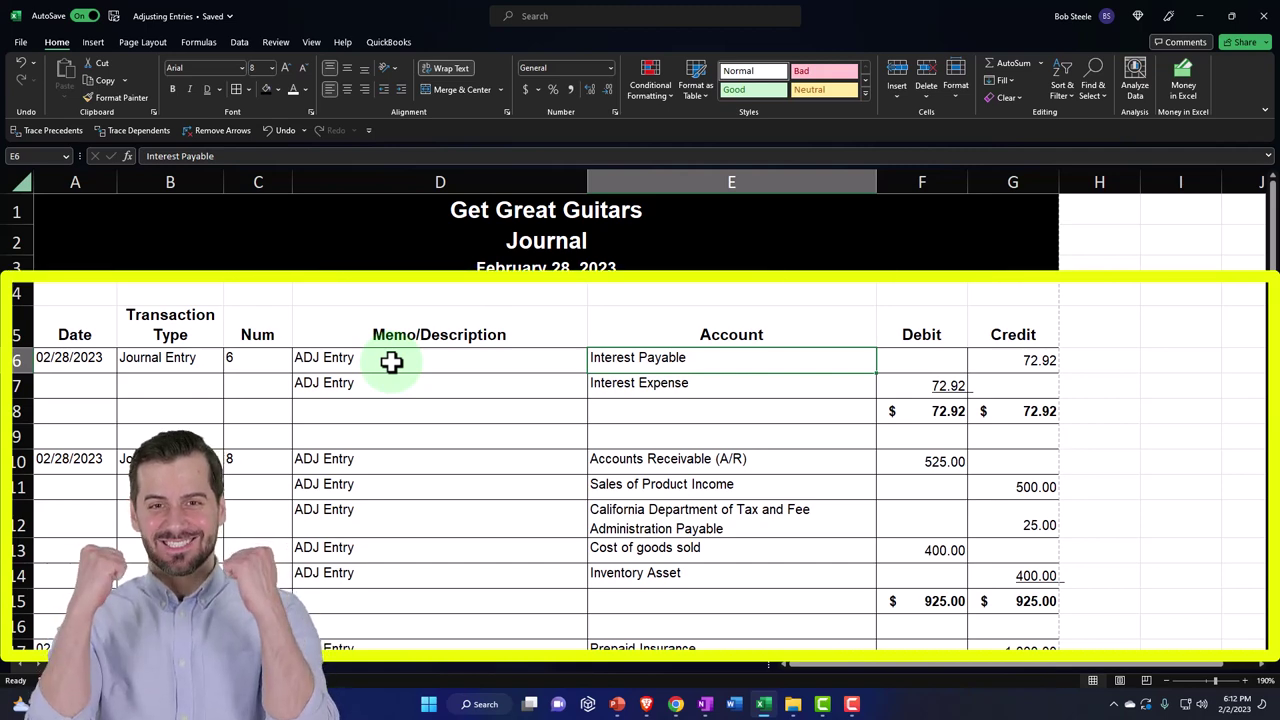
key(Down)
key(Down)
key(Down)
key(Down)
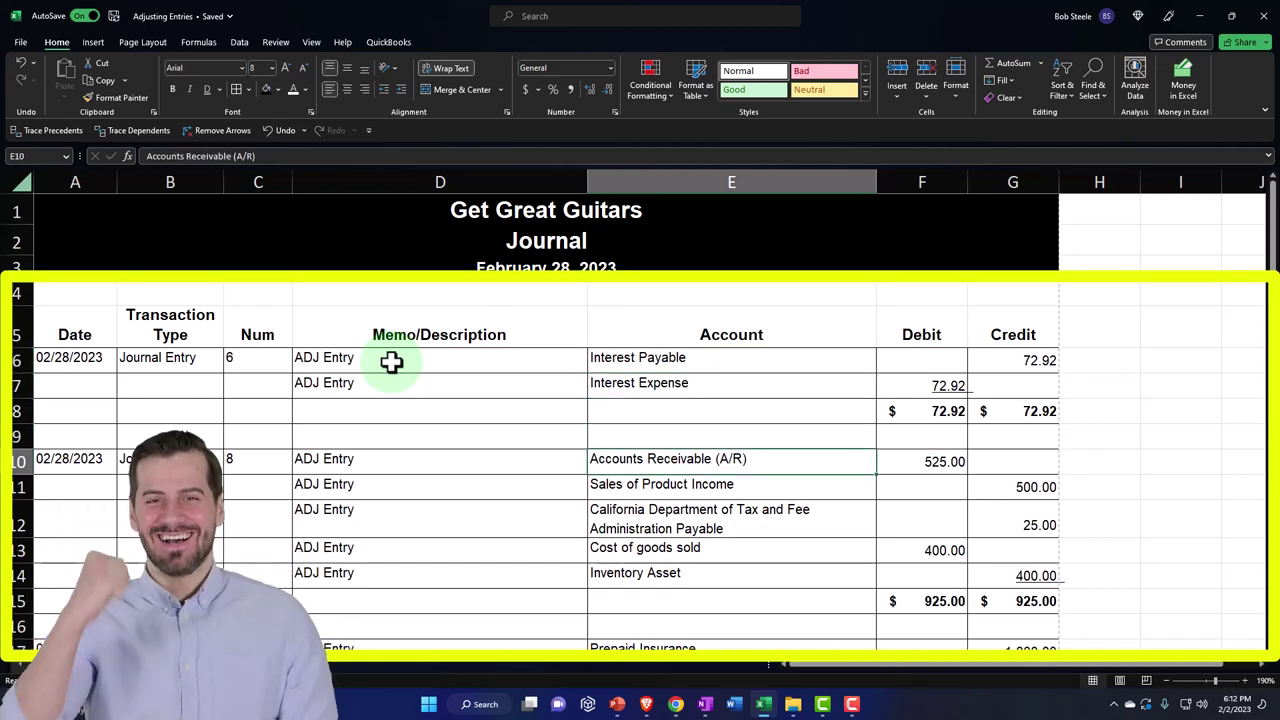
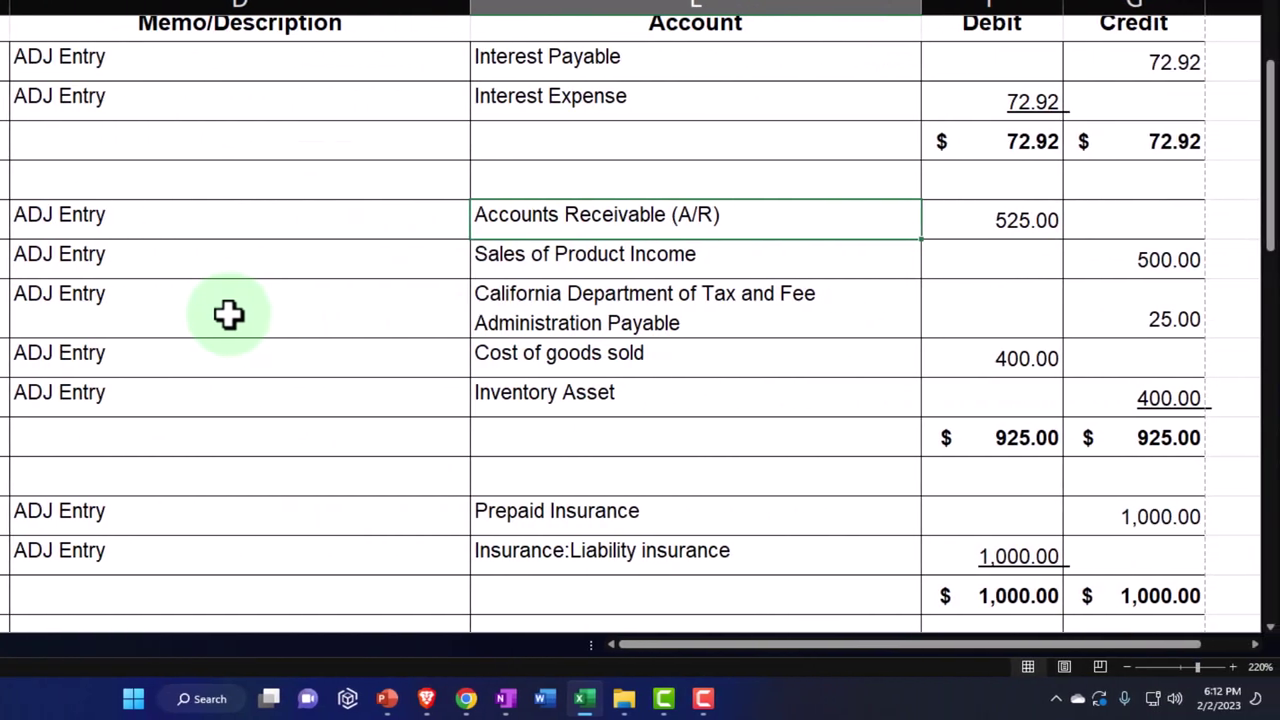
drag(14, 240, 1165, 516)
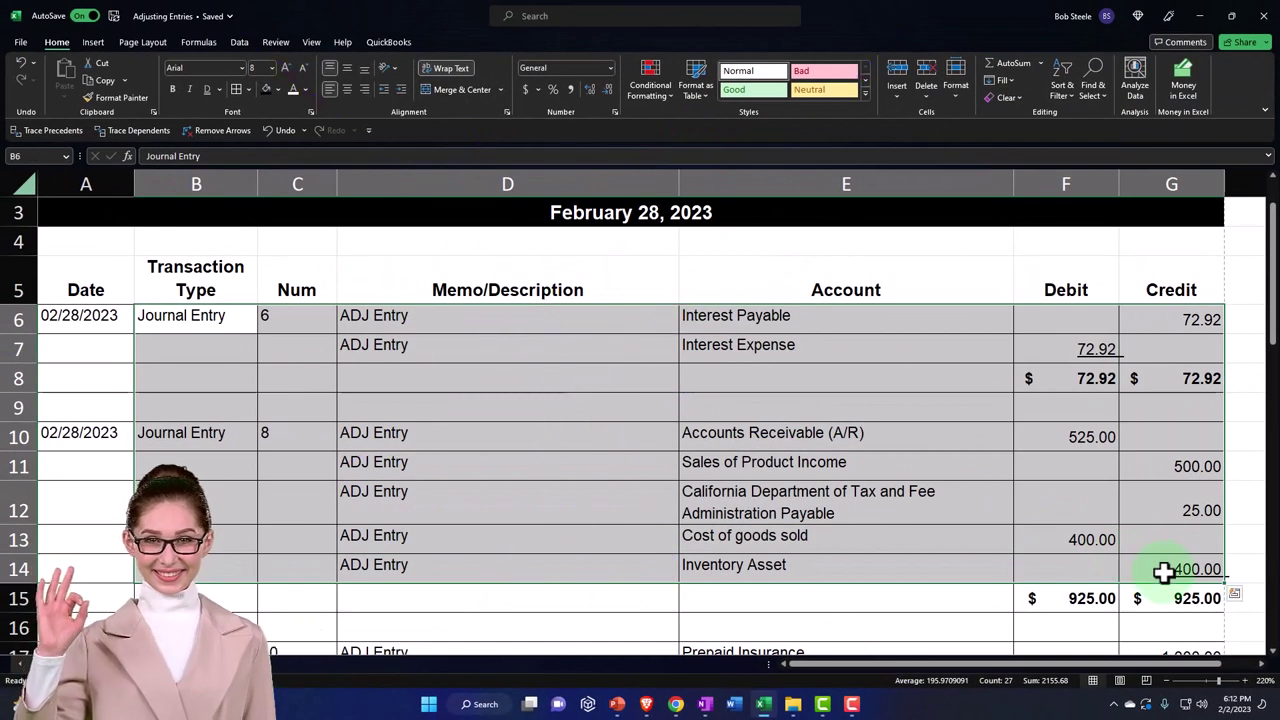
scroll(1164, 572, down, 3)
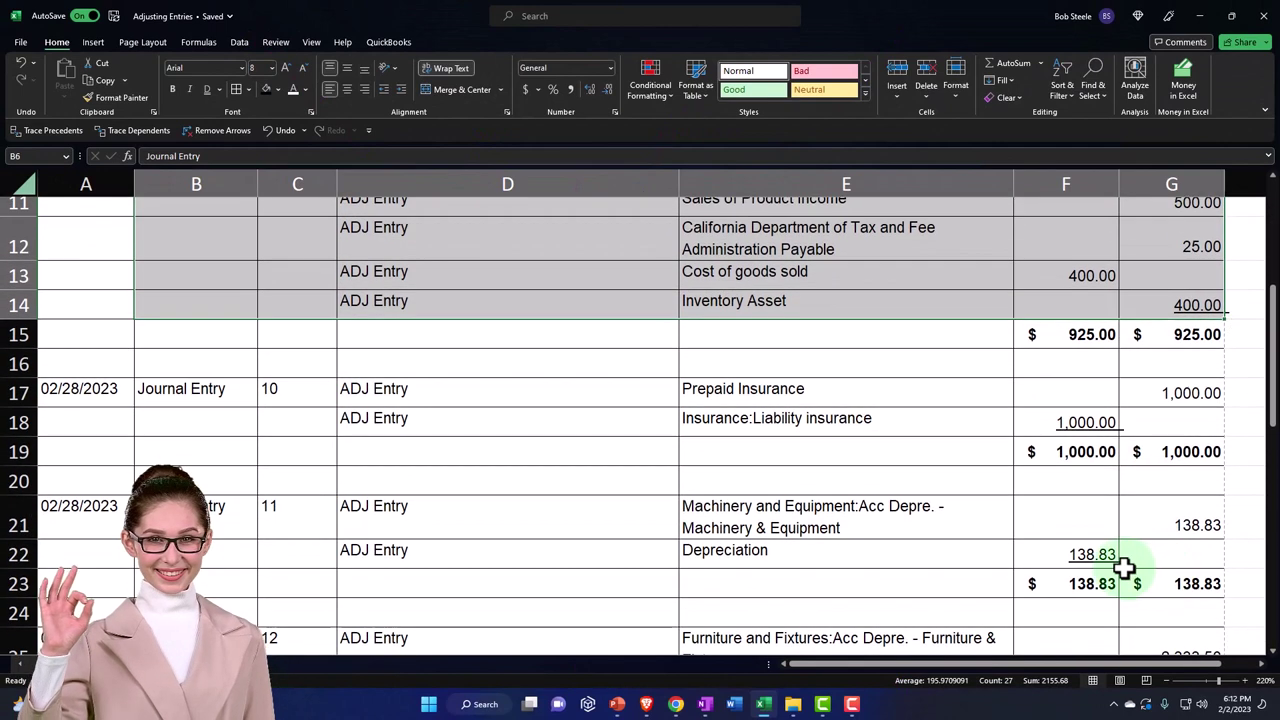
drag(715, 449, 1128, 452)
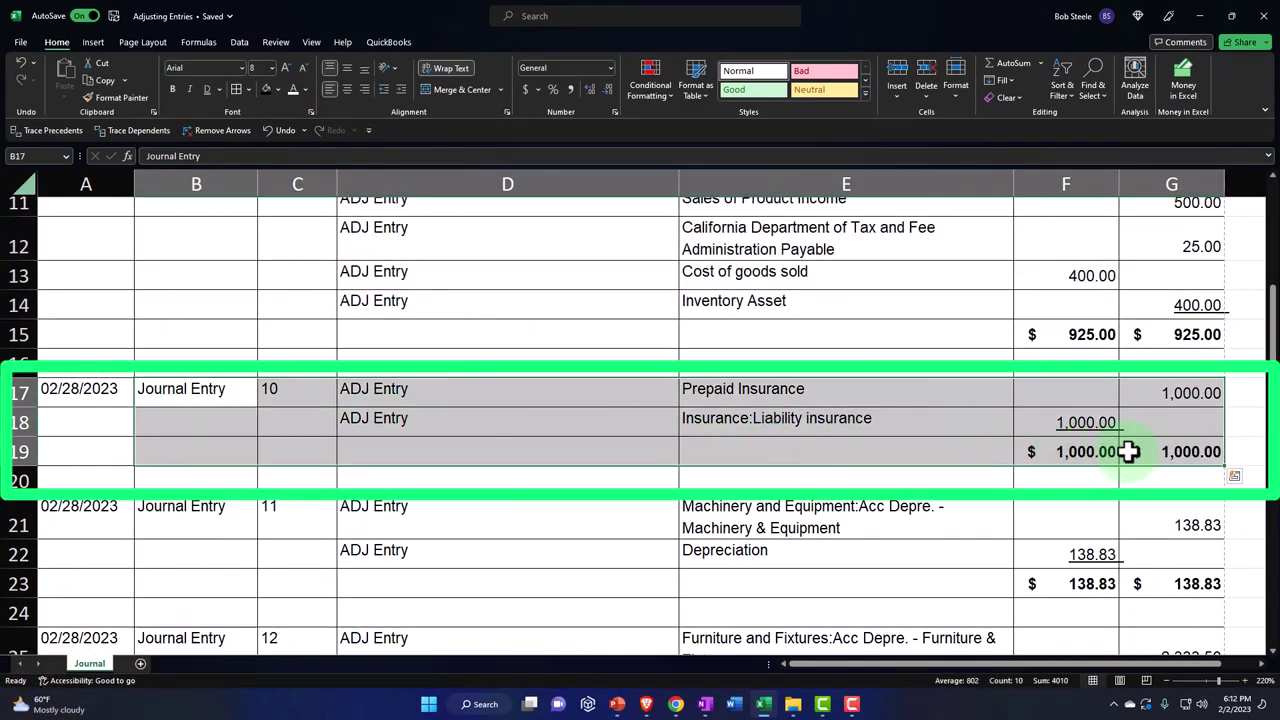
click(907, 425)
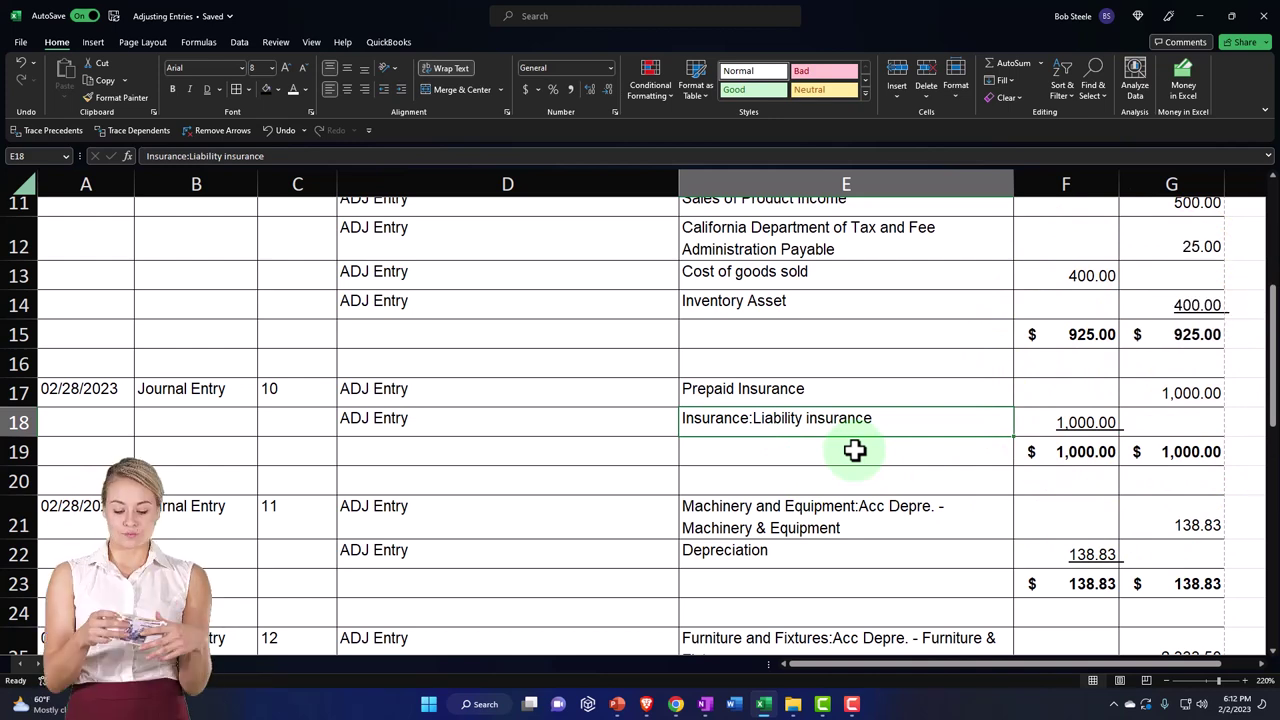
Step: Review the remaining ADJ Entry journal entries, from machinery depreciation in entry 11 through the loan payable reclassification in entry 15
scroll(855, 450, down, 1)
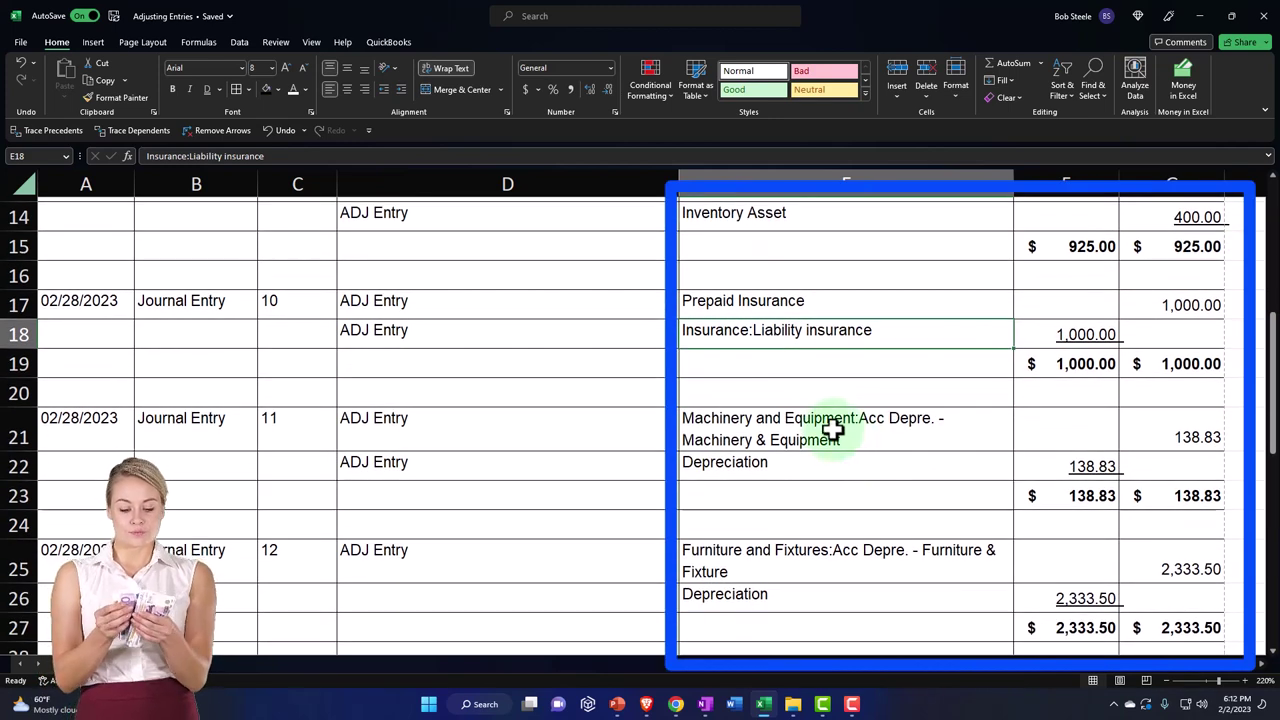
click(833, 428)
scroll(833, 428, down, 1)
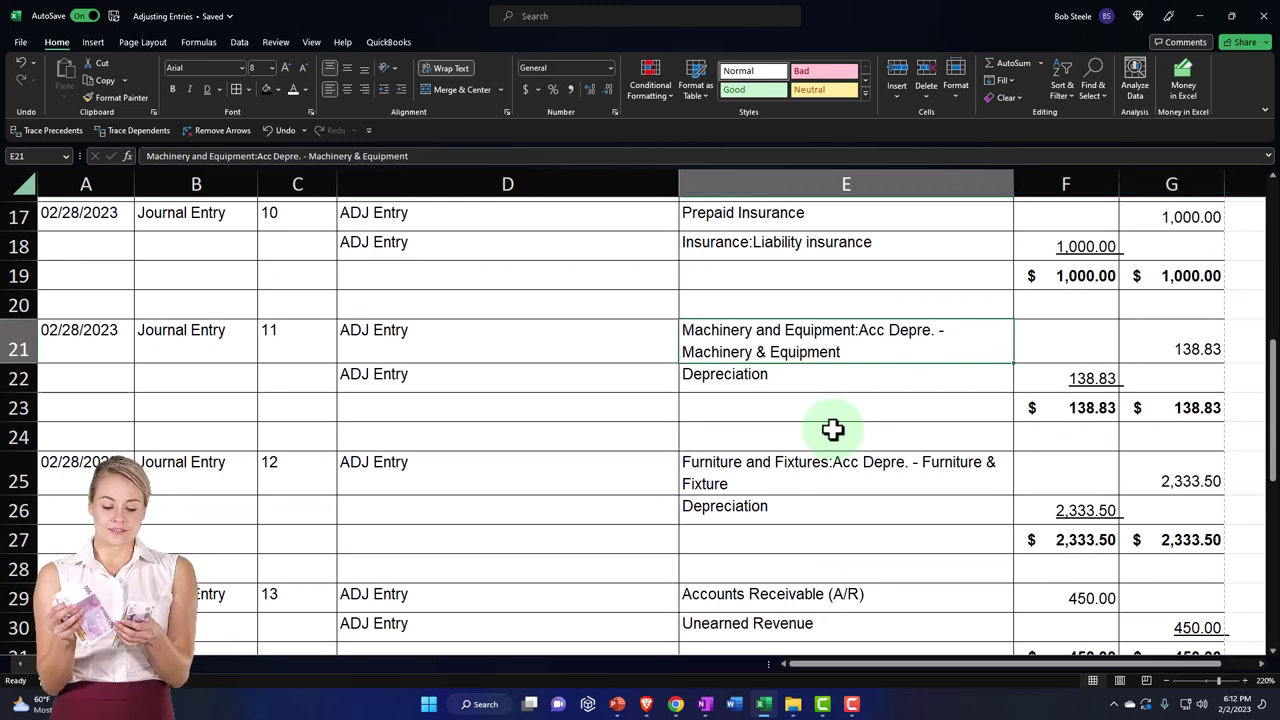
scroll(833, 428, down, 1)
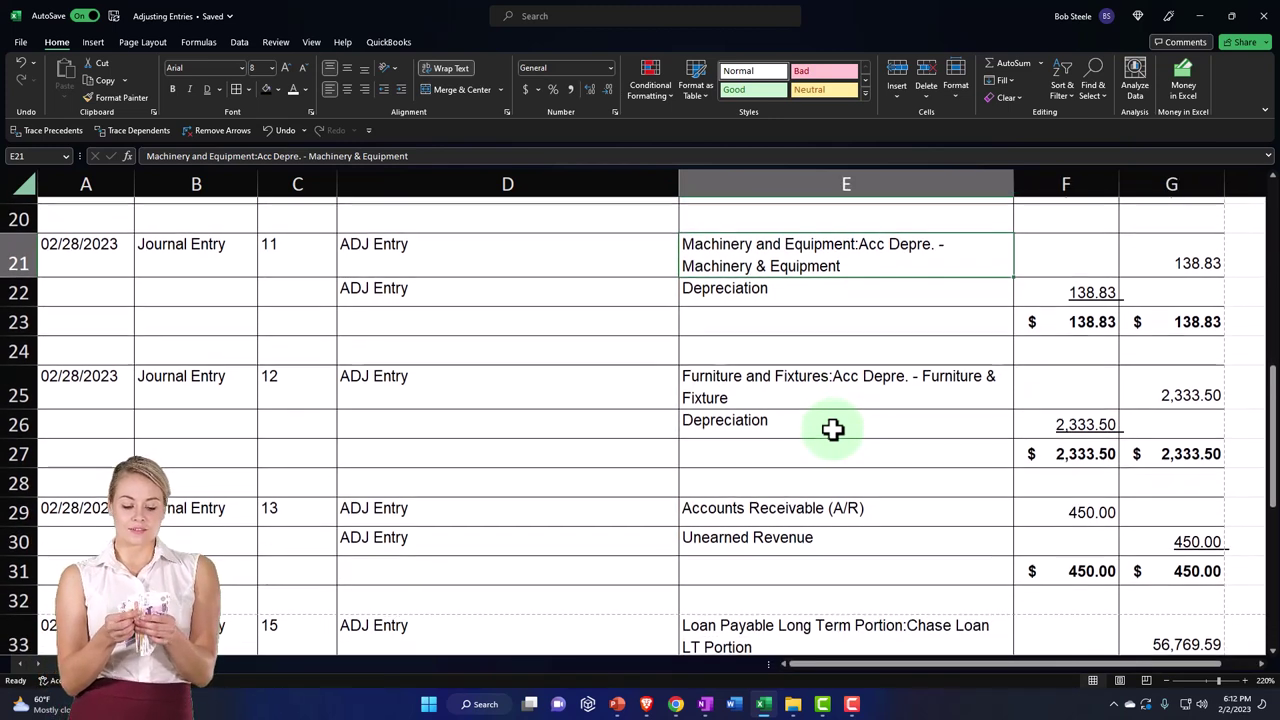
click(833, 428)
double_click(833, 428)
scroll(835, 428, down, 1)
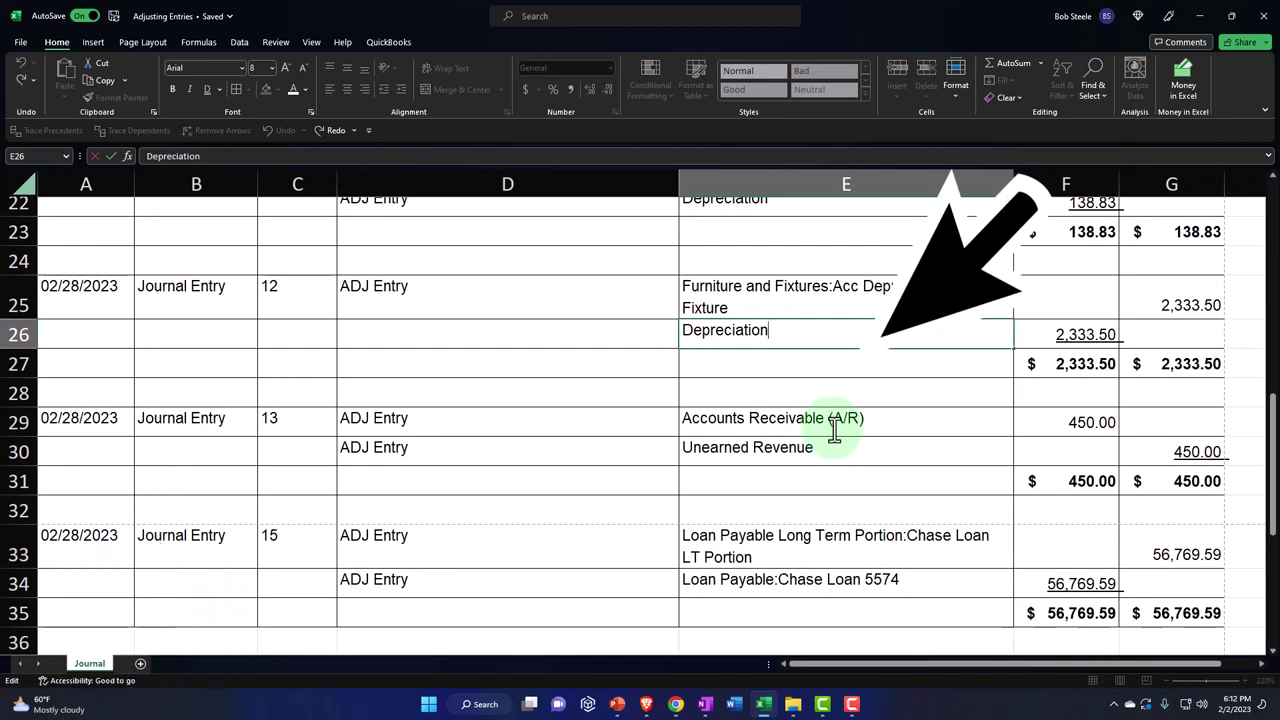
scroll(835, 430, down, 1)
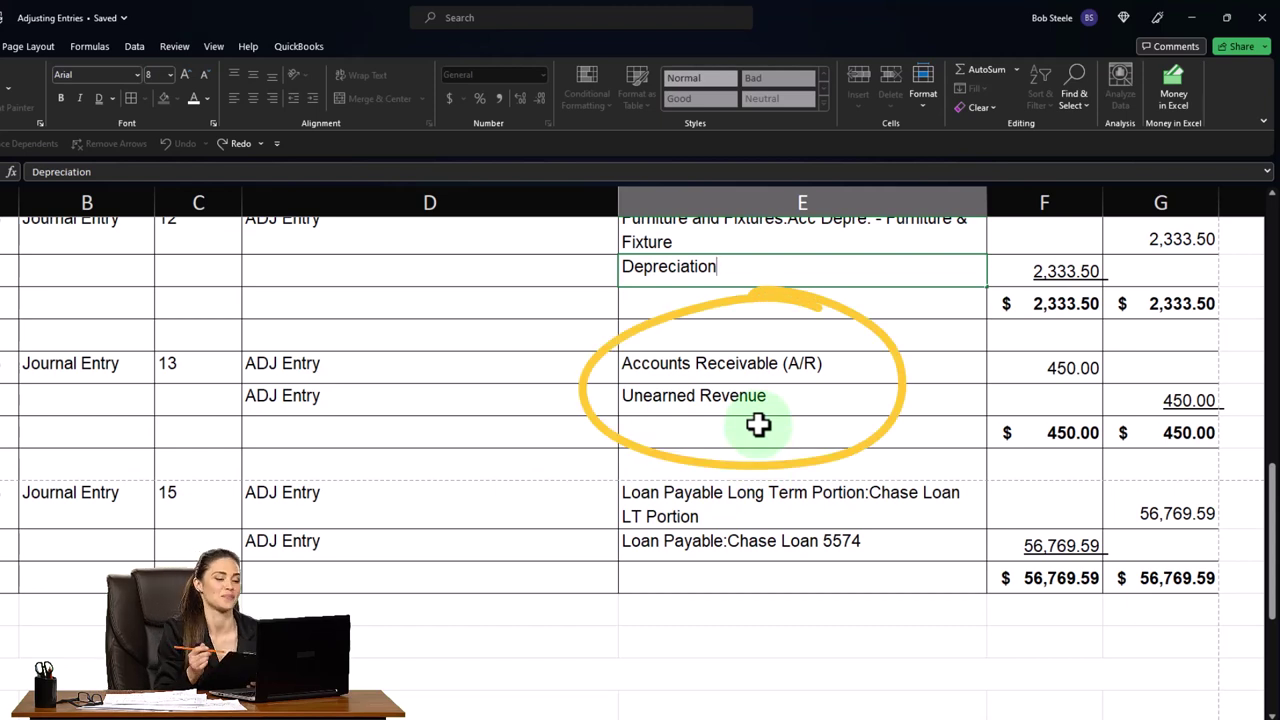
click(772, 520)
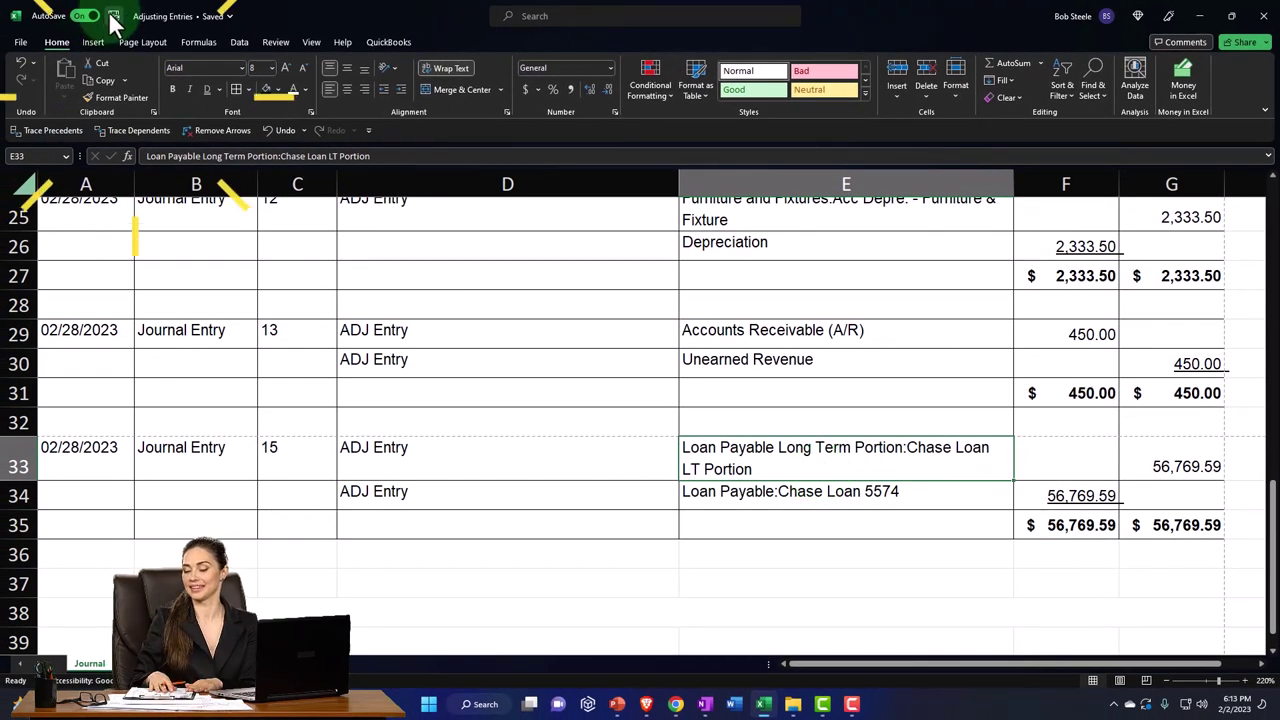
Step: Switch to QuickBooks Online in Chrome and rerun the Journal report for the period 03/01/2023 to 03/01/2023
click(765, 705)
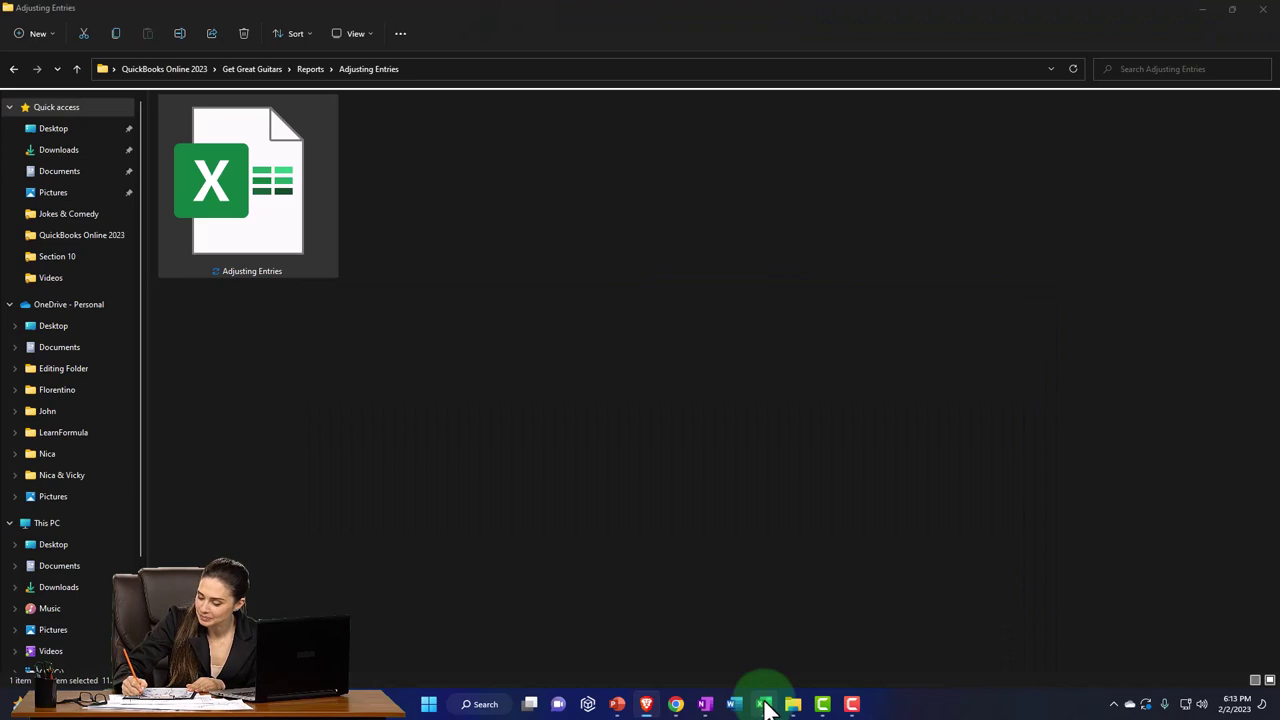
mouse_move(676, 704)
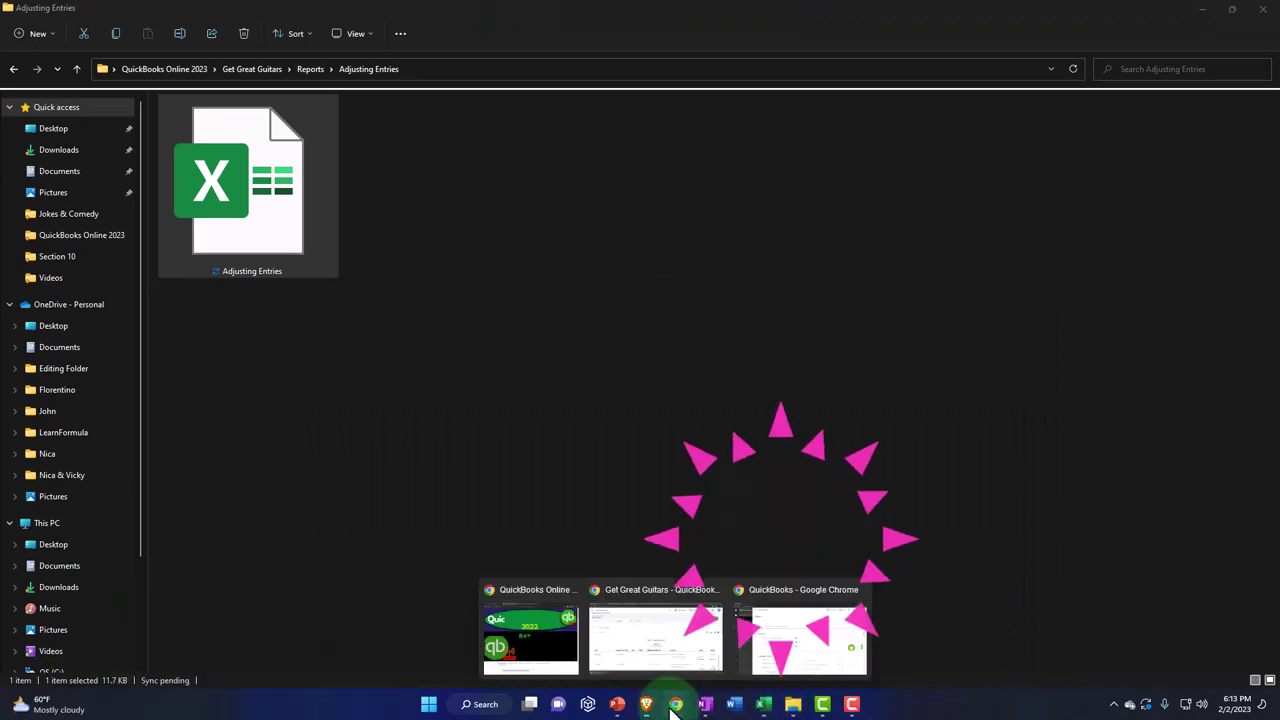
click(675, 648)
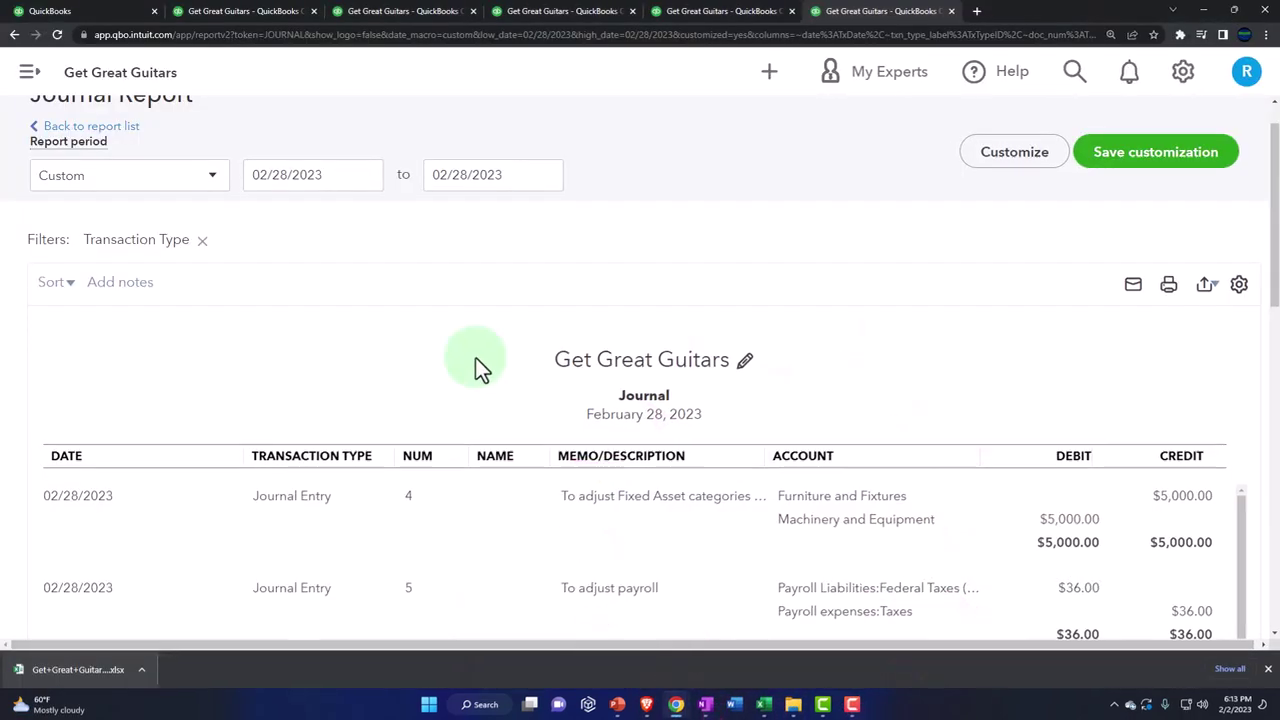
triple_click(456, 314)
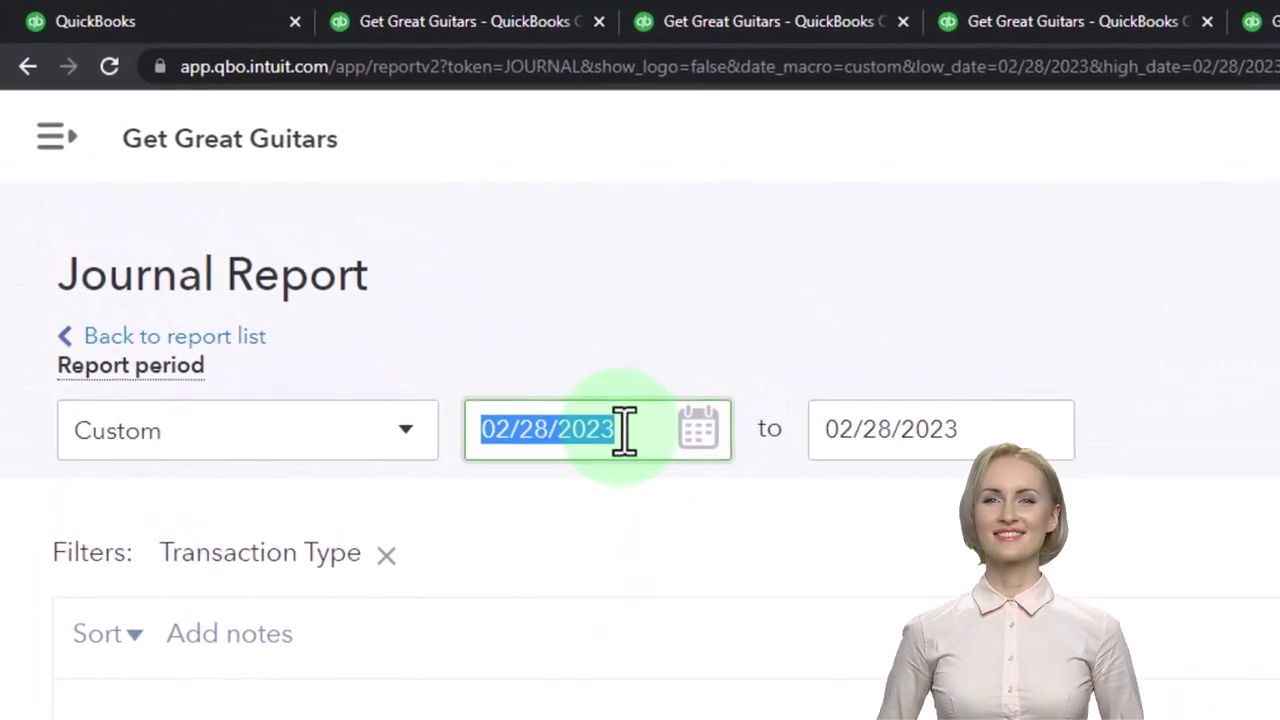
text(+)
key(Tab)
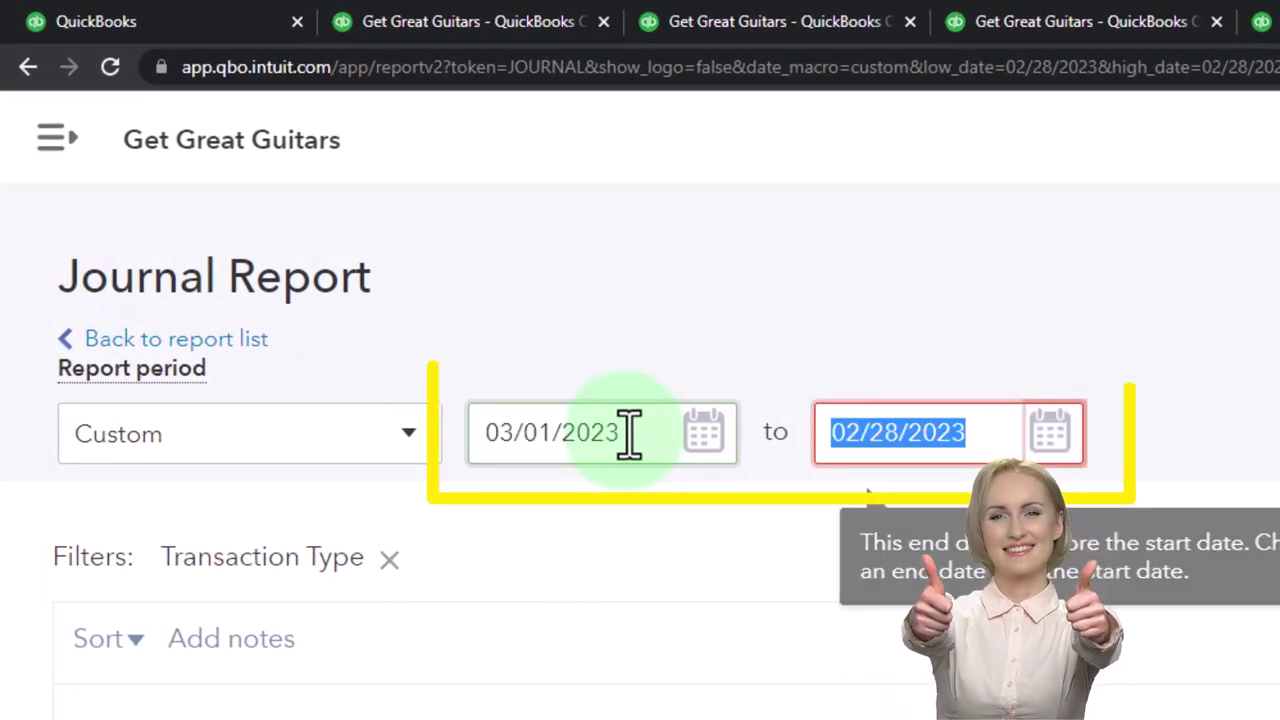
text(+)
click(530, 522)
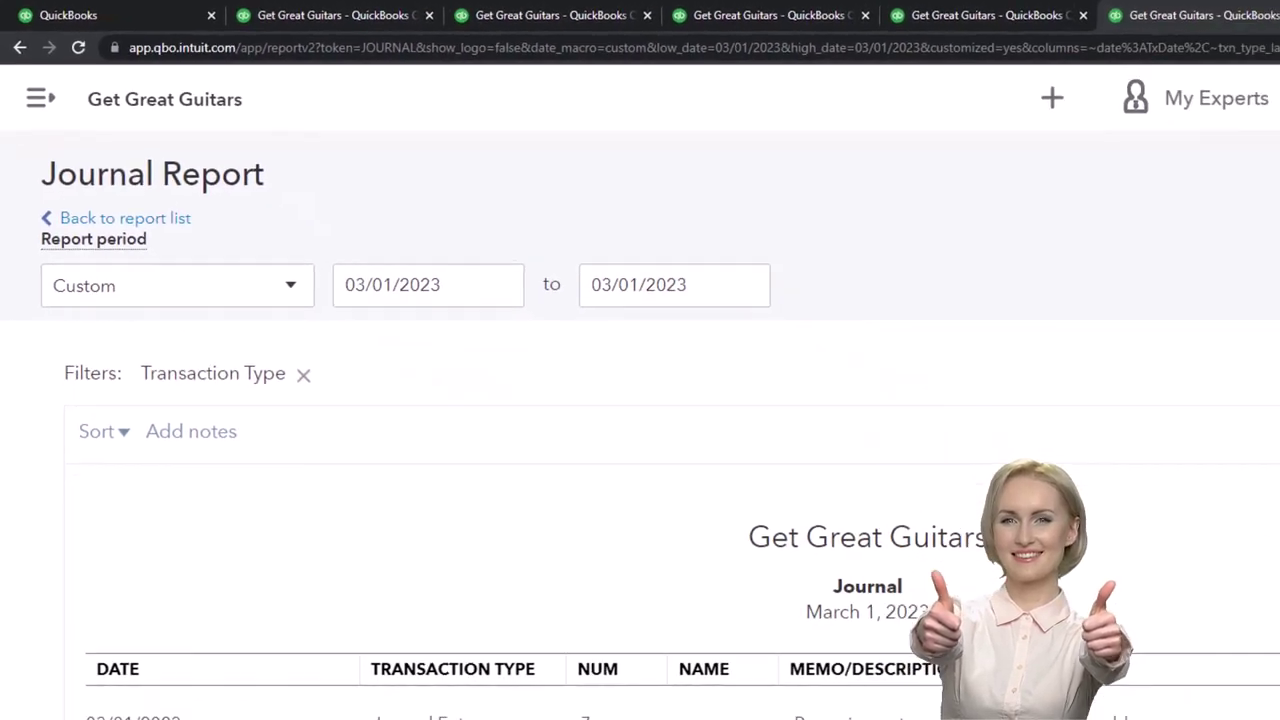
Step: Look over the March 1, 2023 reversing entries in the Journal report and export the report to Excel
scroll(921, 431, down, 2)
click(921, 431)
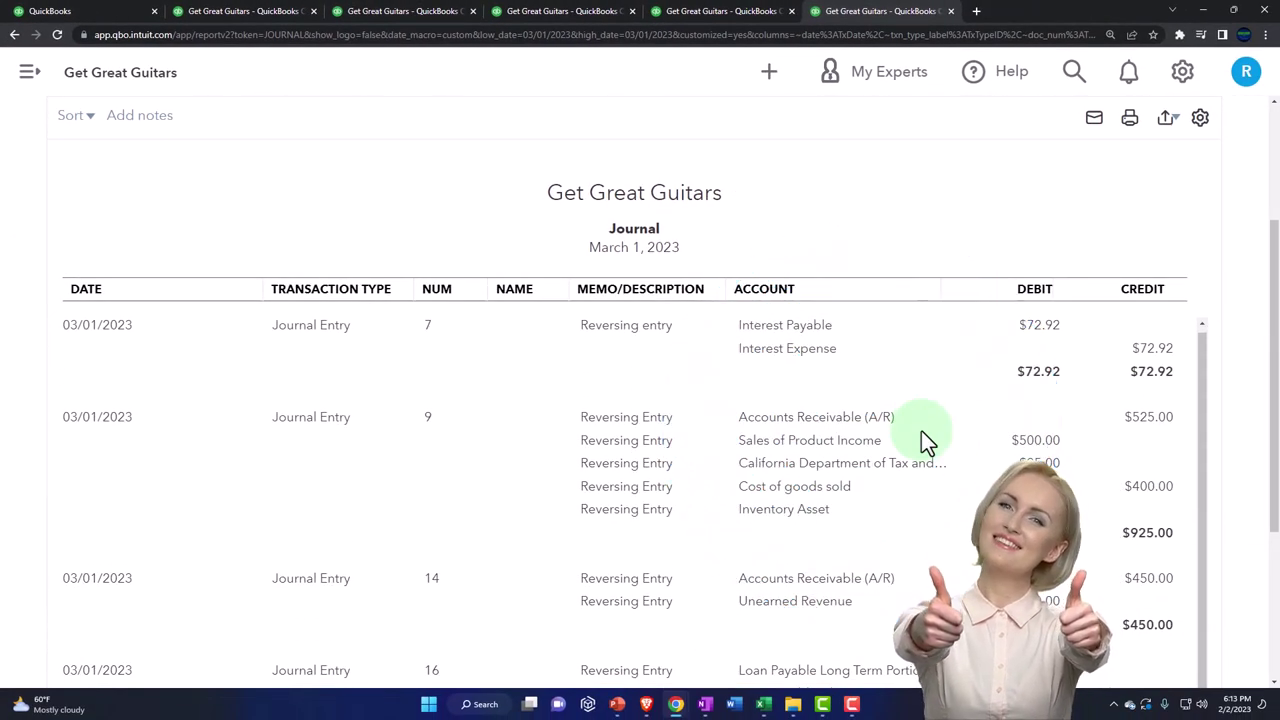
scroll(921, 430, down, 2)
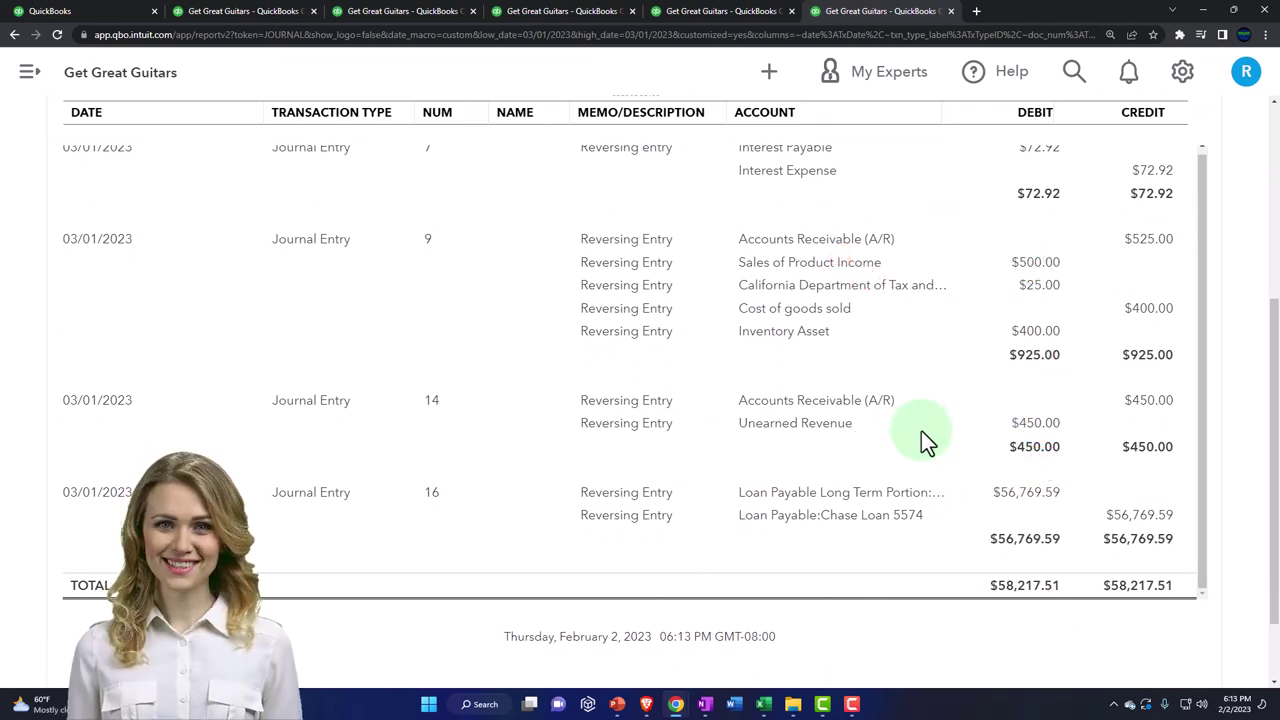
scroll(760, 388, up, 1)
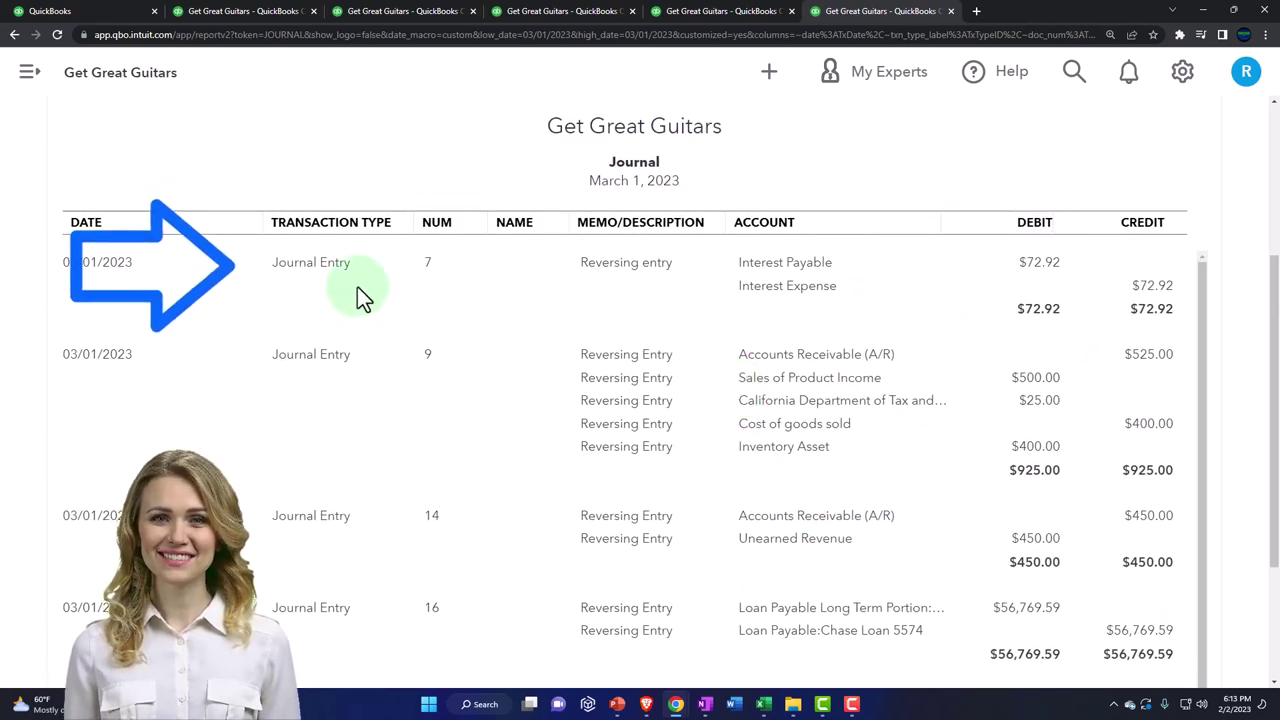
scroll(357, 286, up, 2)
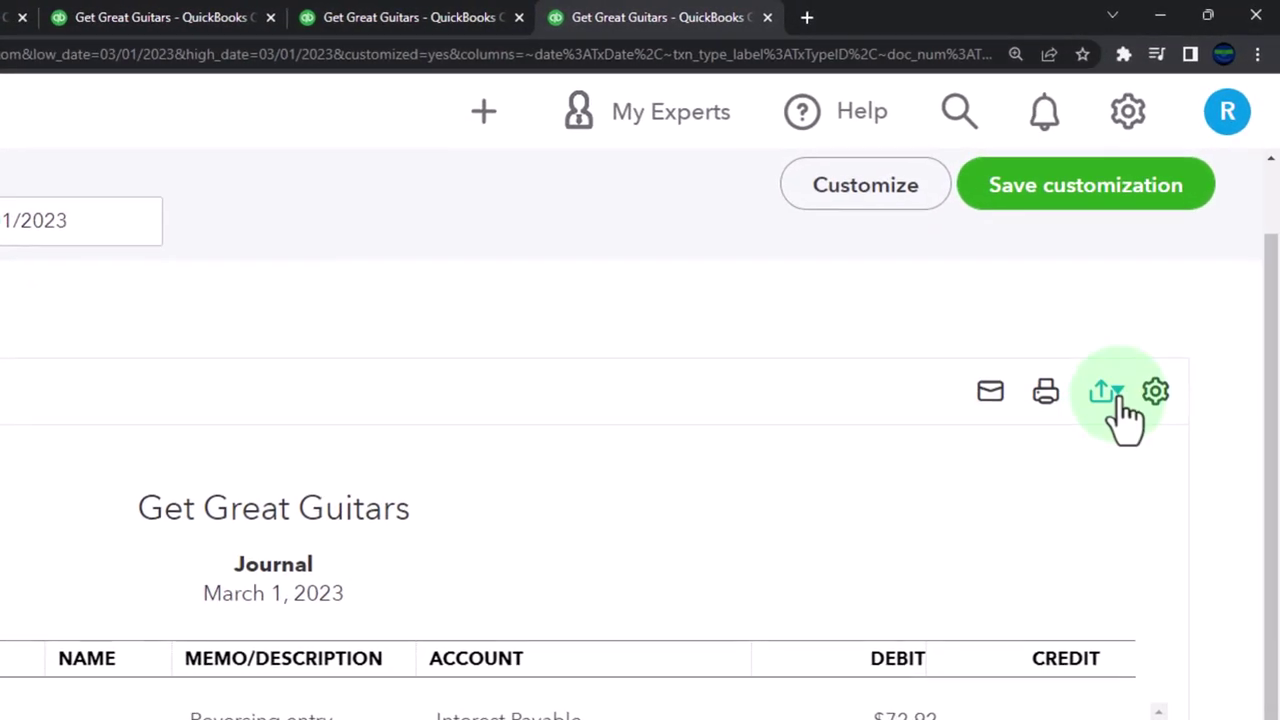
click(1156, 271)
click(1000, 450)
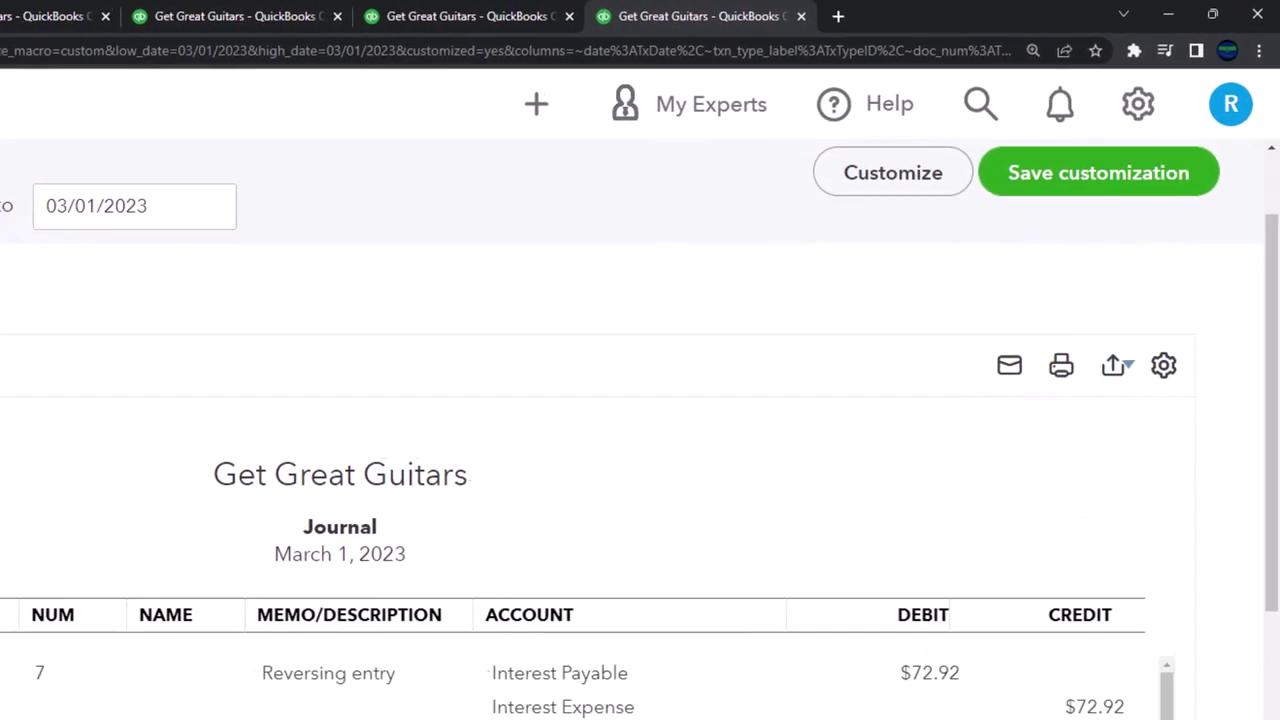
Step: Open the downloaded Get+Great+Guitars_Journal (1) workbook in Excel for editing and copy its entire sheet
mouse_move(793, 704)
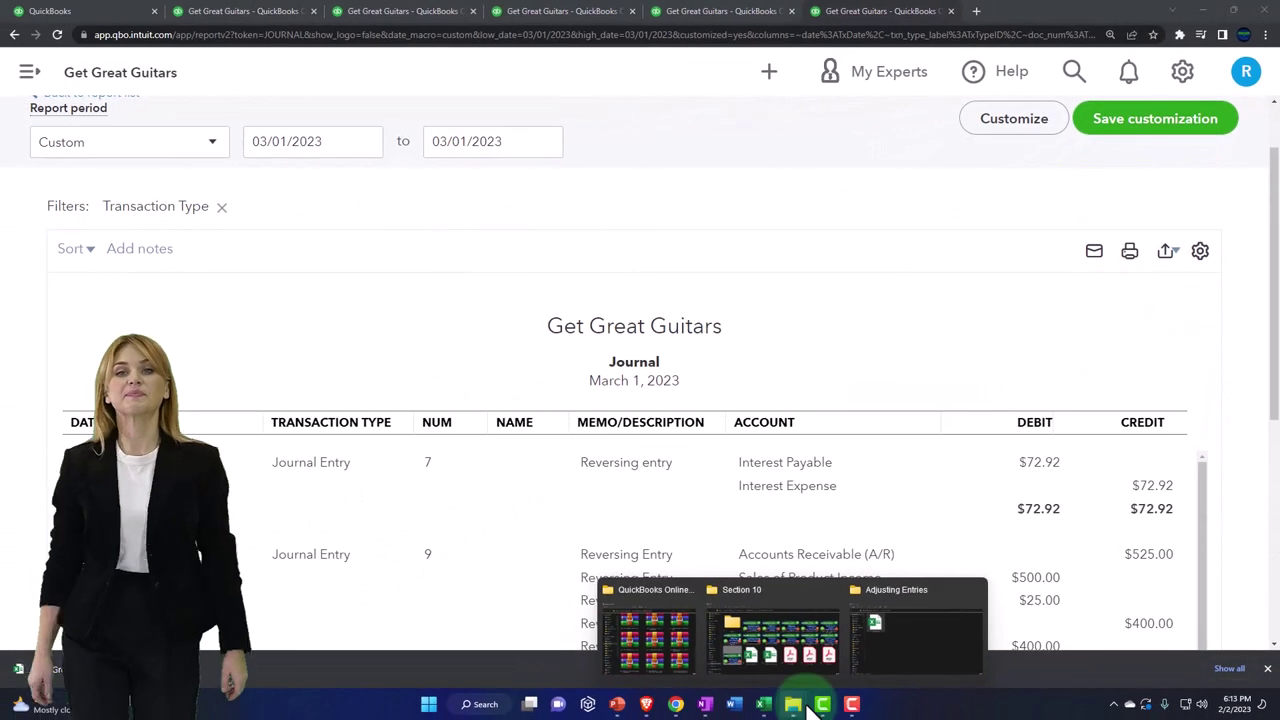
click(46, 678)
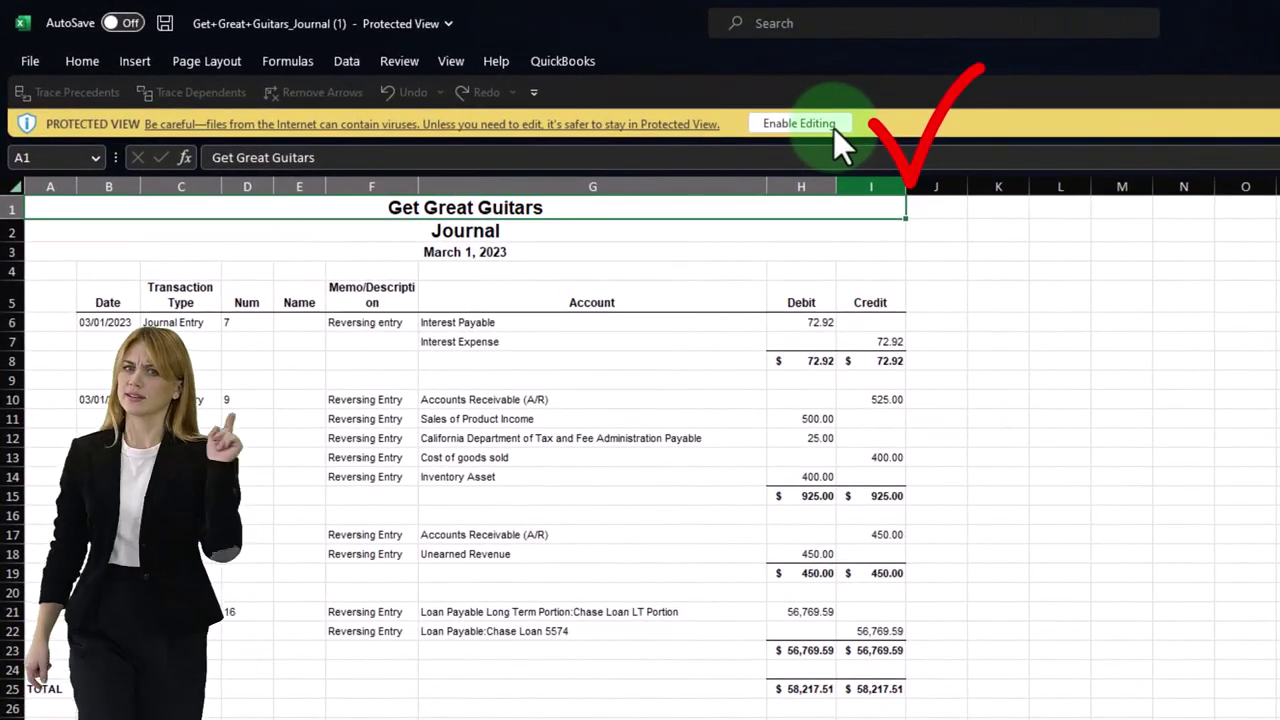
click(833, 124)
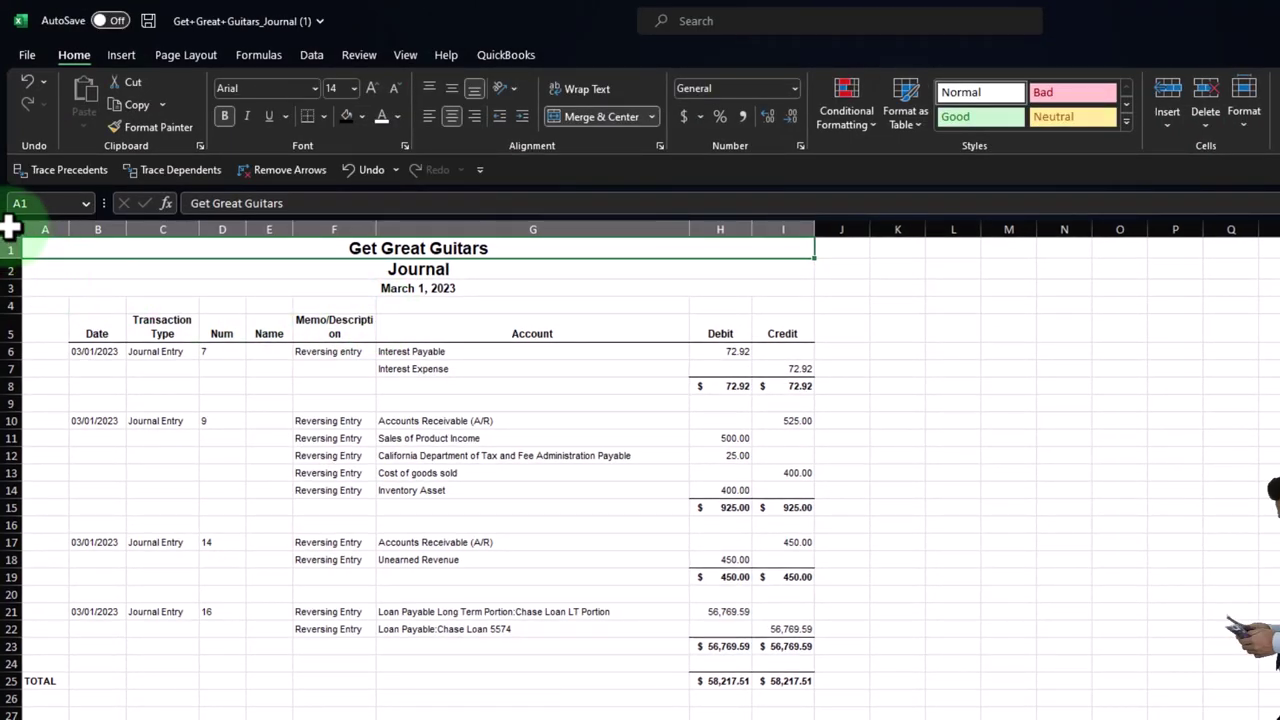
click(10, 230)
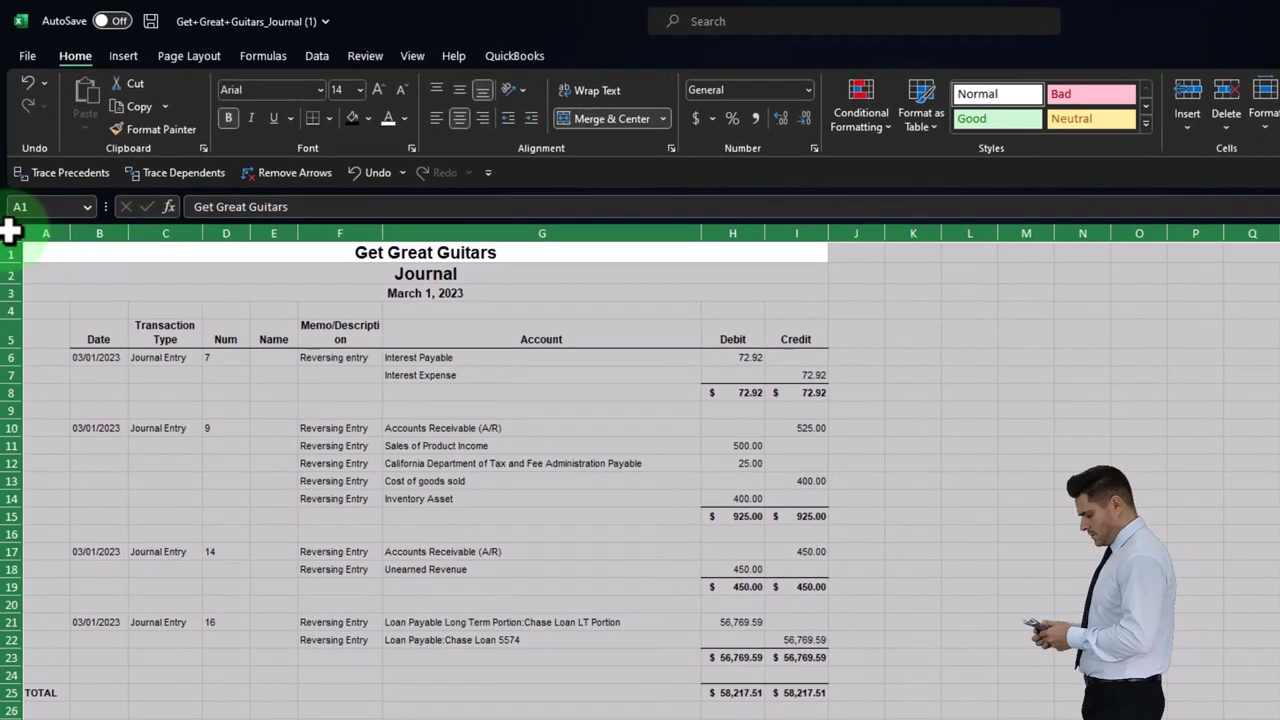
right_click(182, 334)
click(204, 403)
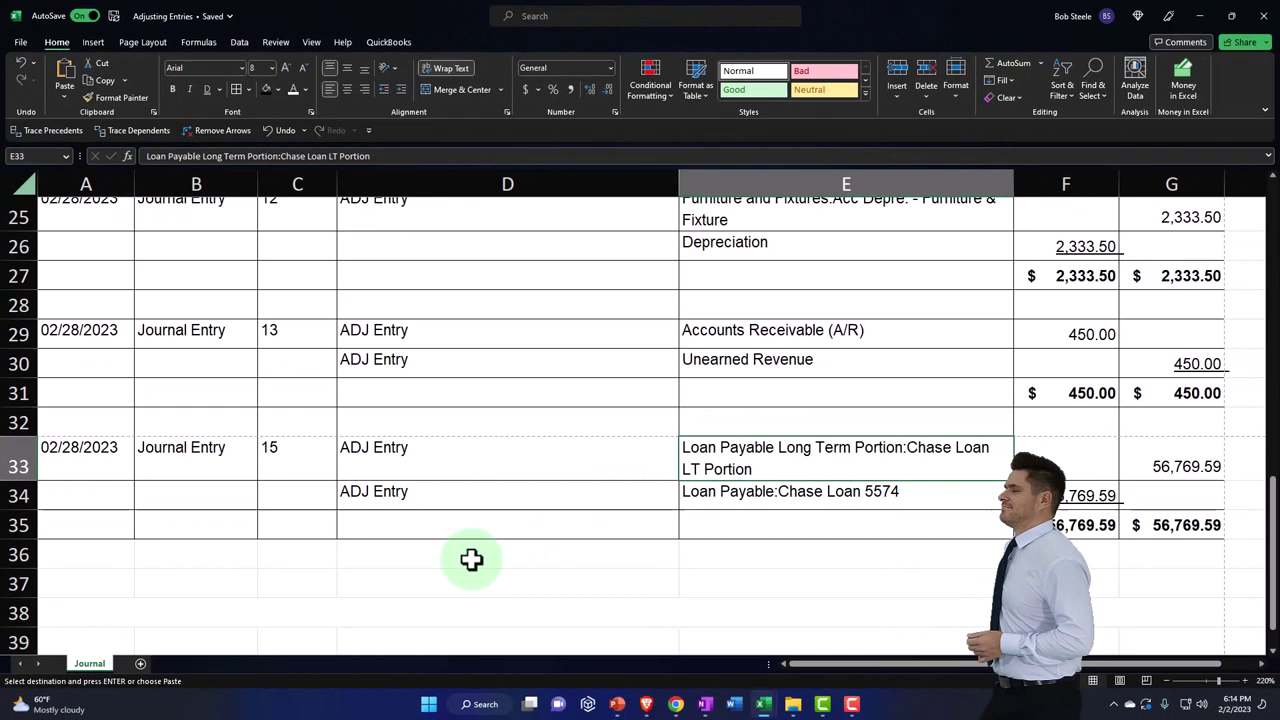
Step: In the Adjusting Entries workbook, add a sheet named Reversing and rename the Journal sheet as Adjusting
scroll(443, 551, up, 8)
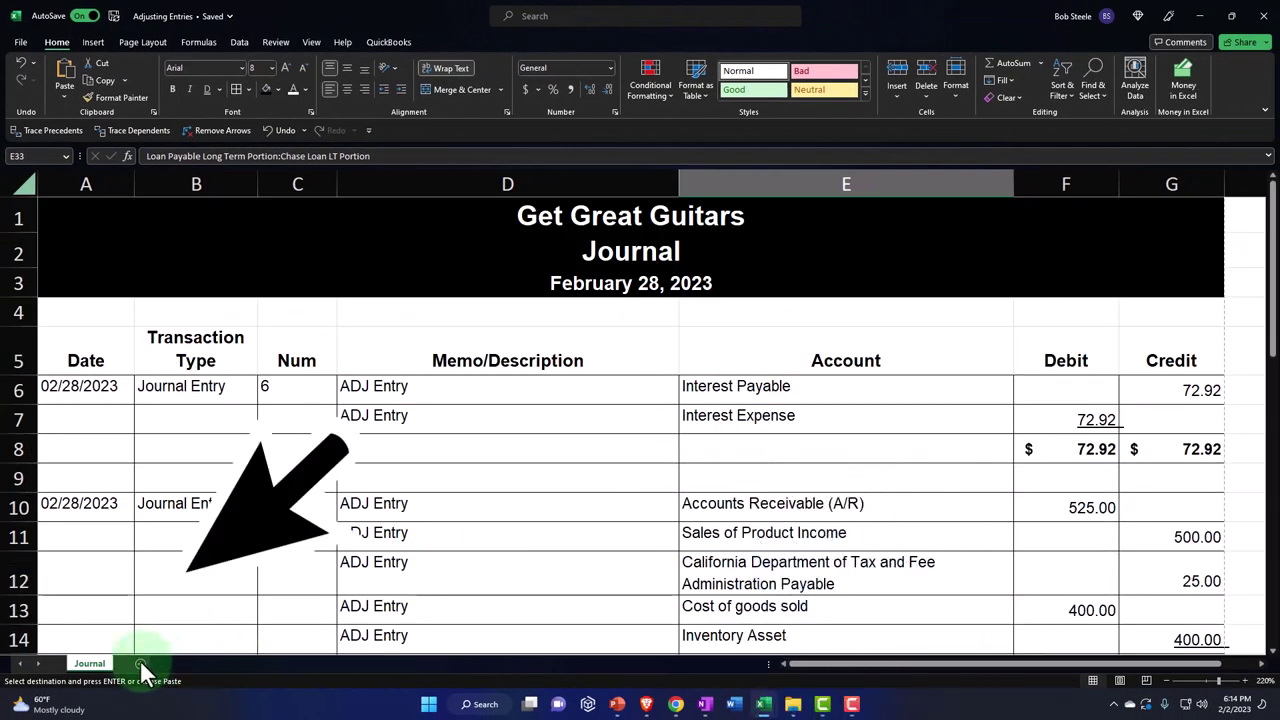
click(141, 664)
double_click(141, 666)
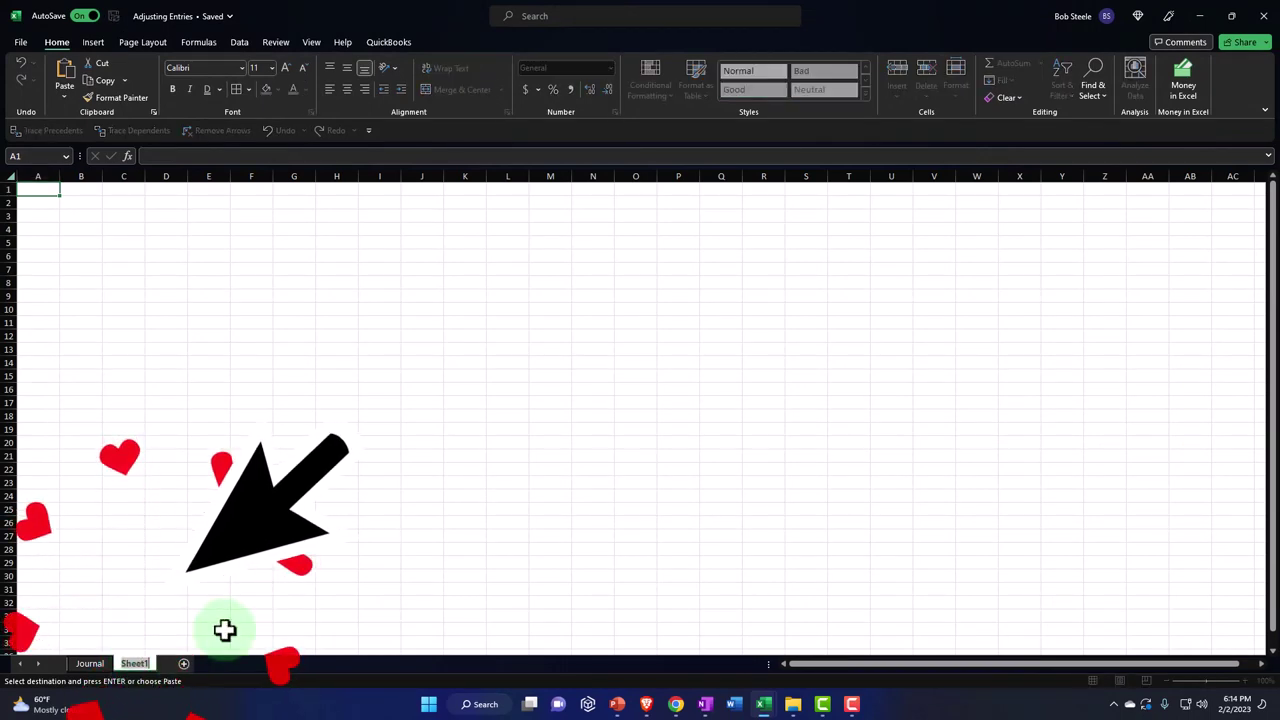
text(Reversing)
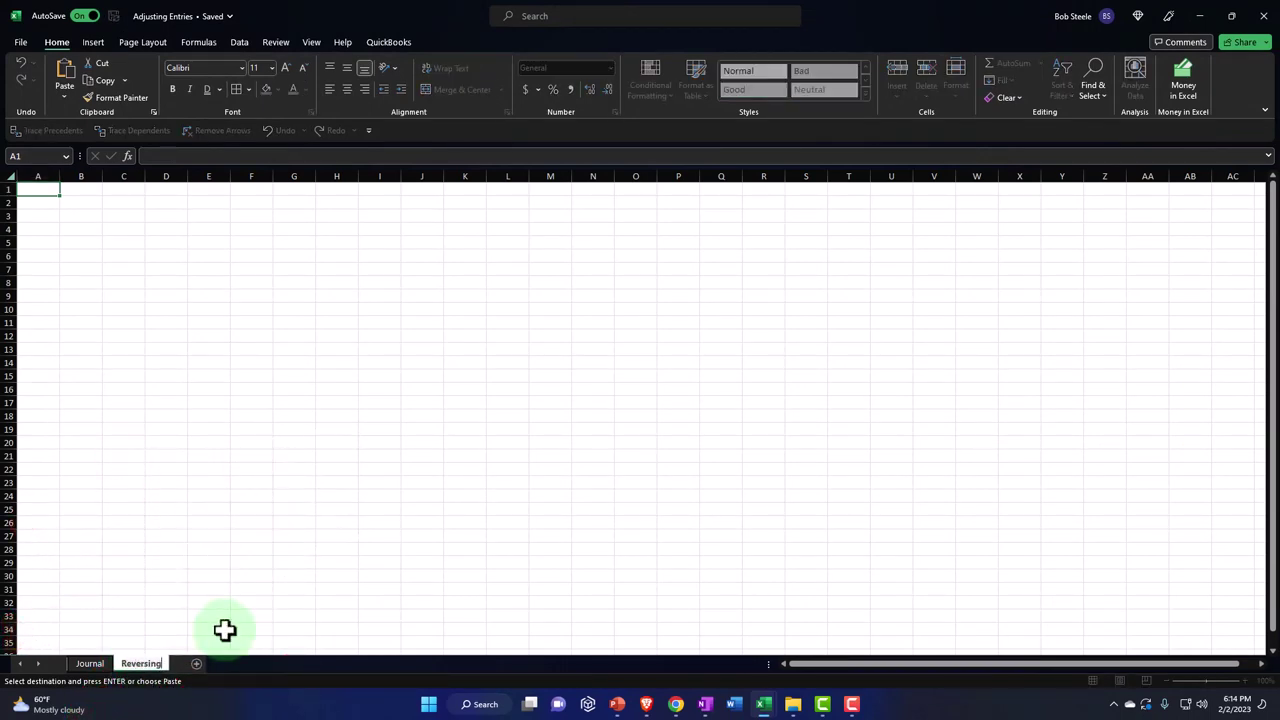
click(92, 664)
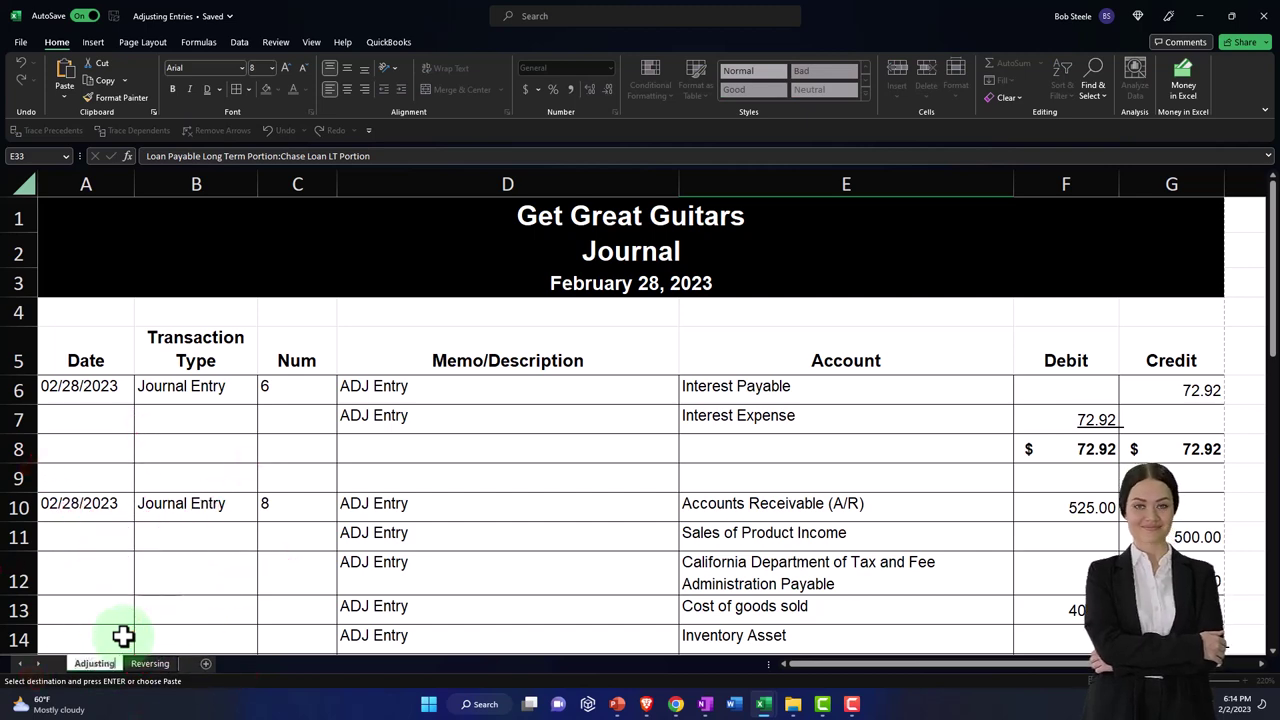
Step: Paste the copied March 1, 2023 journal over the whole Reversing sheet with its source formatting
click(162, 666)
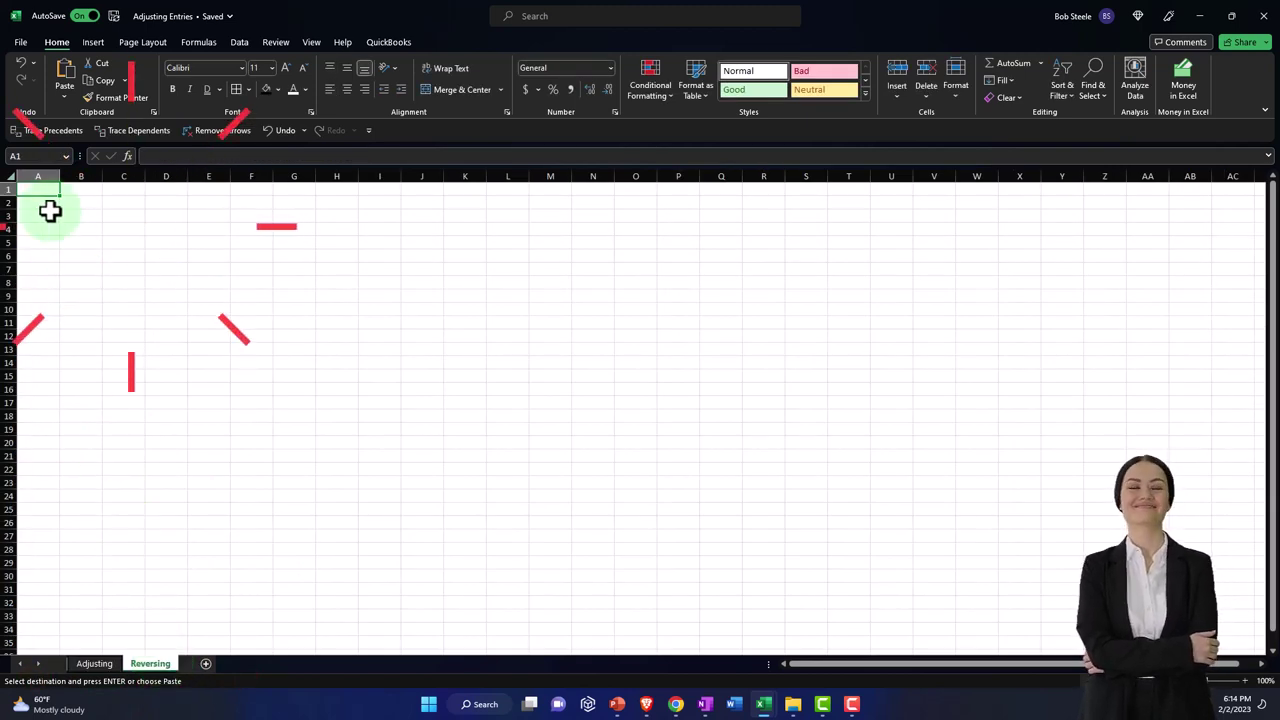
click(14, 177)
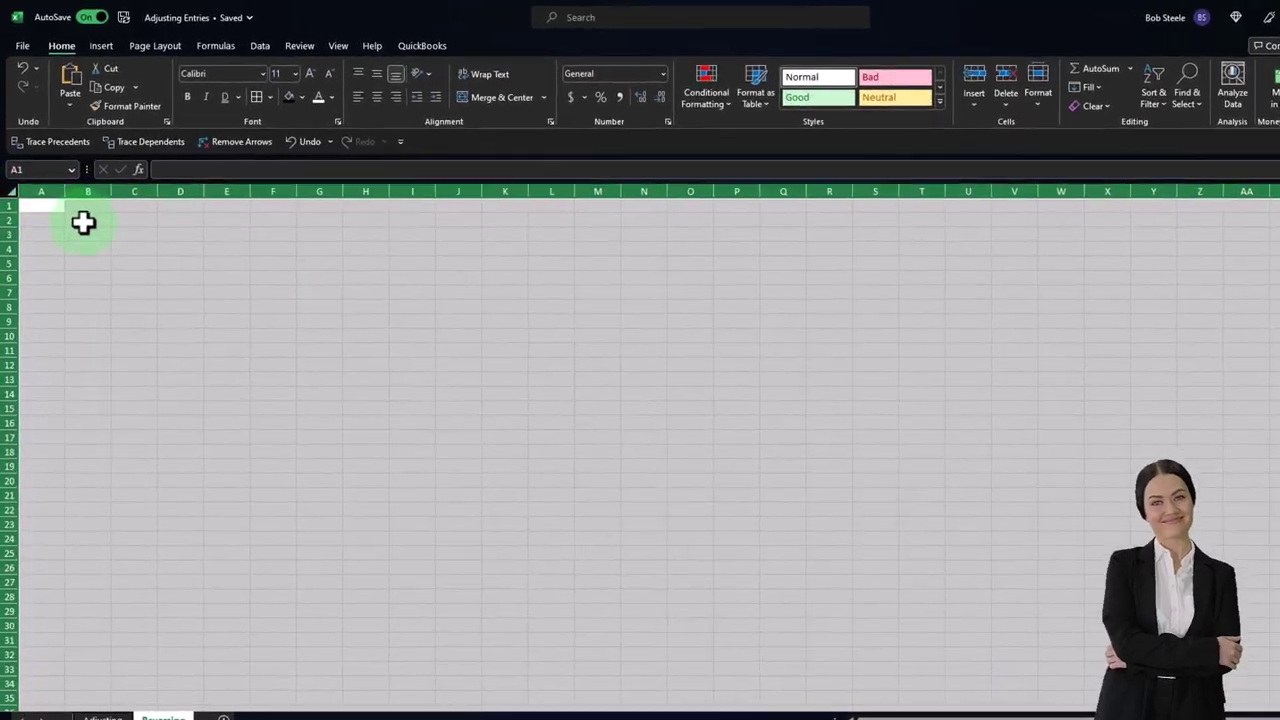
right_click(97, 215)
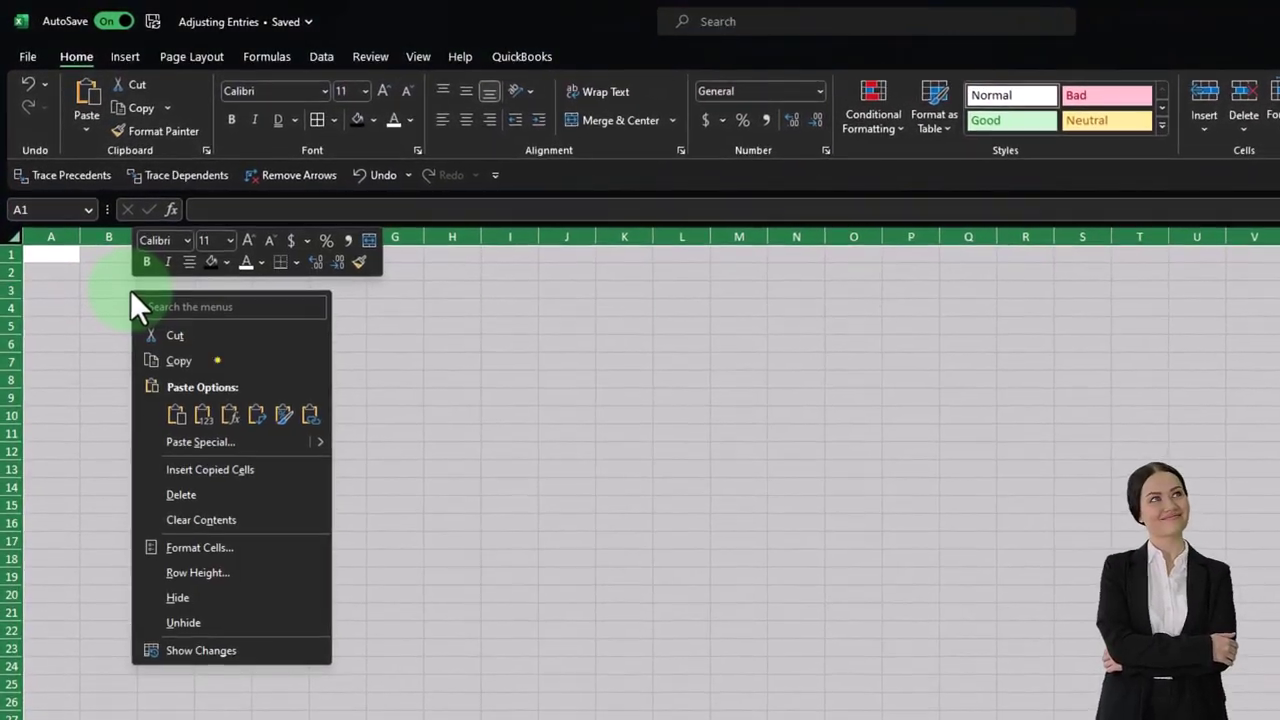
click(176, 414)
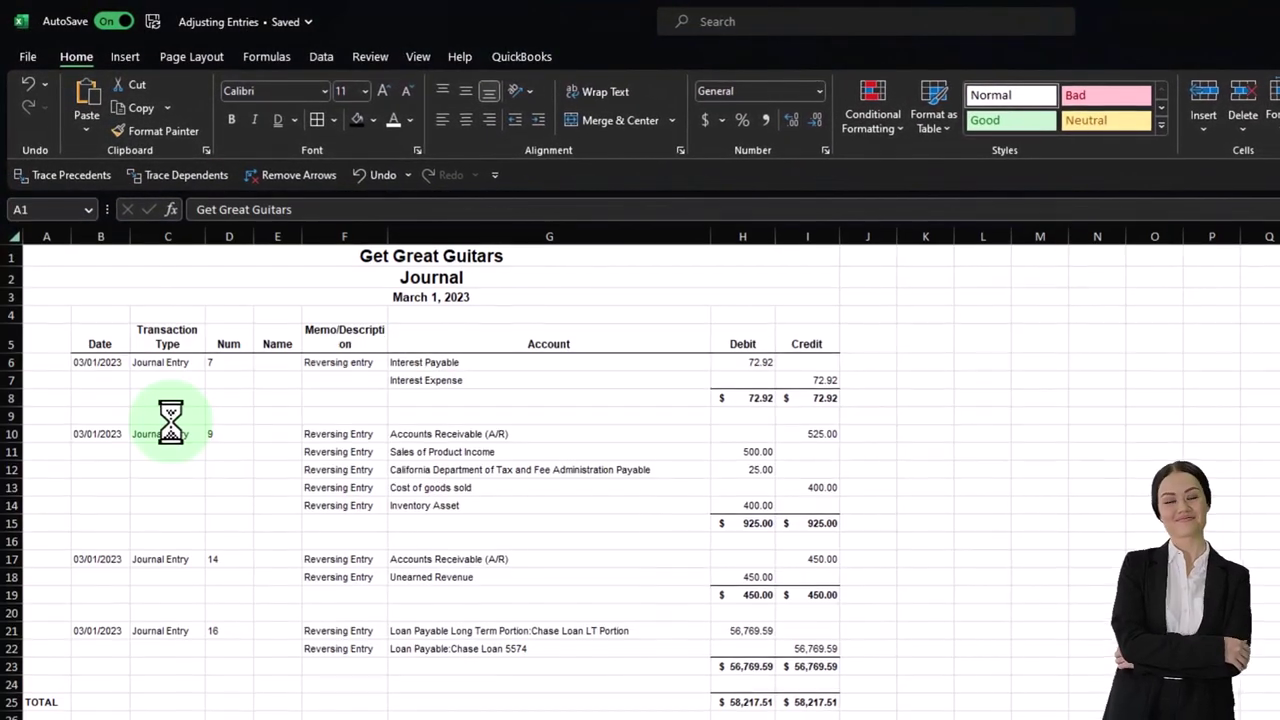
click(166, 398)
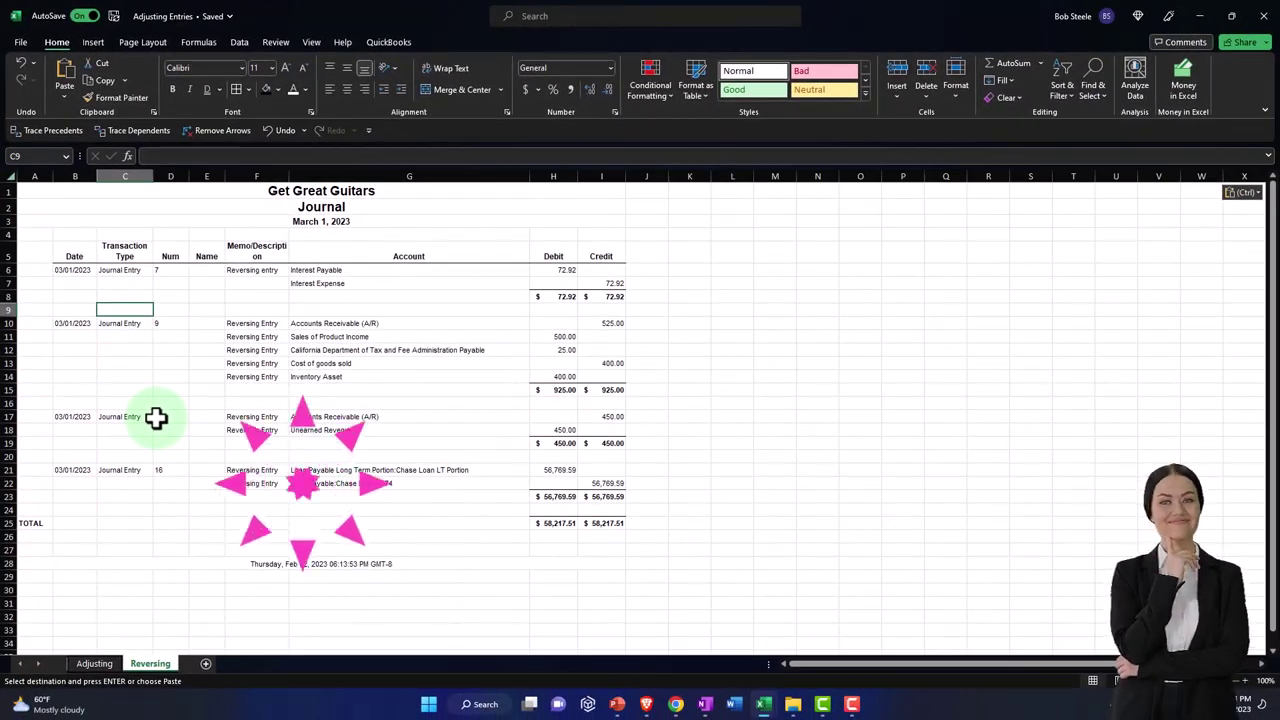
Step: Set the Reversing sheet's page orientation to landscape
scroll(158, 462, up, 6)
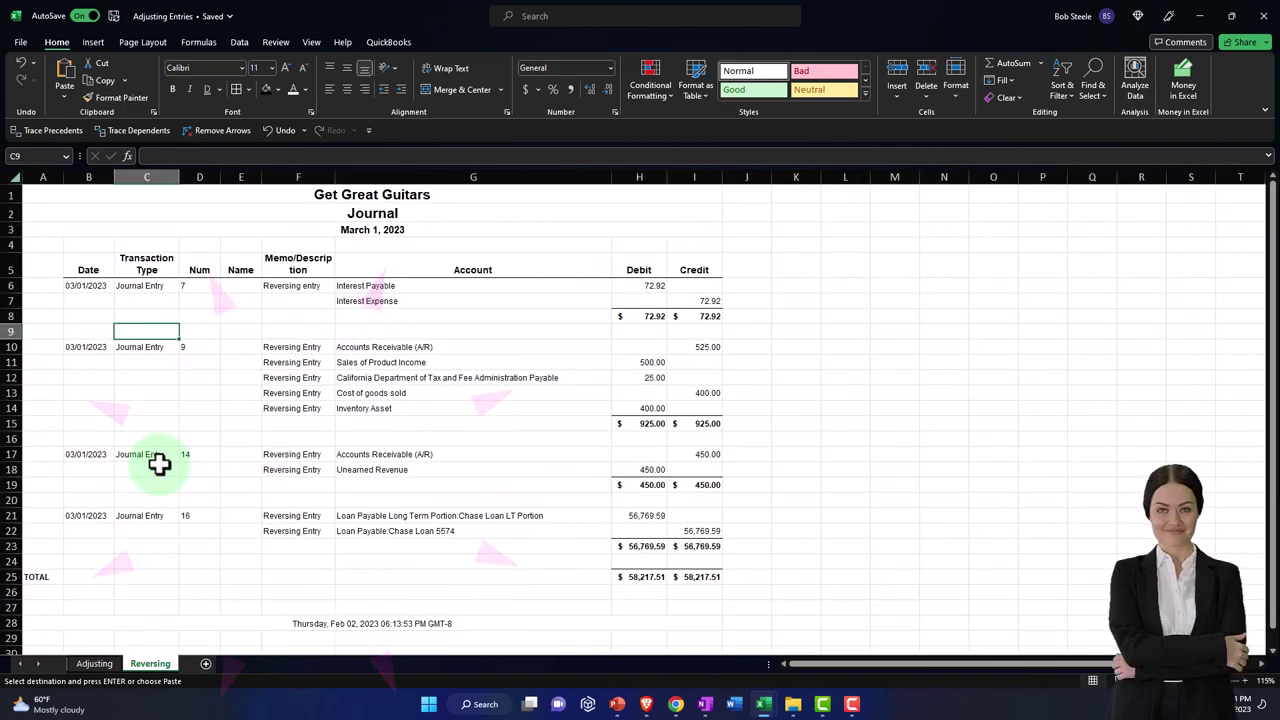
scroll(160, 464, up, 2)
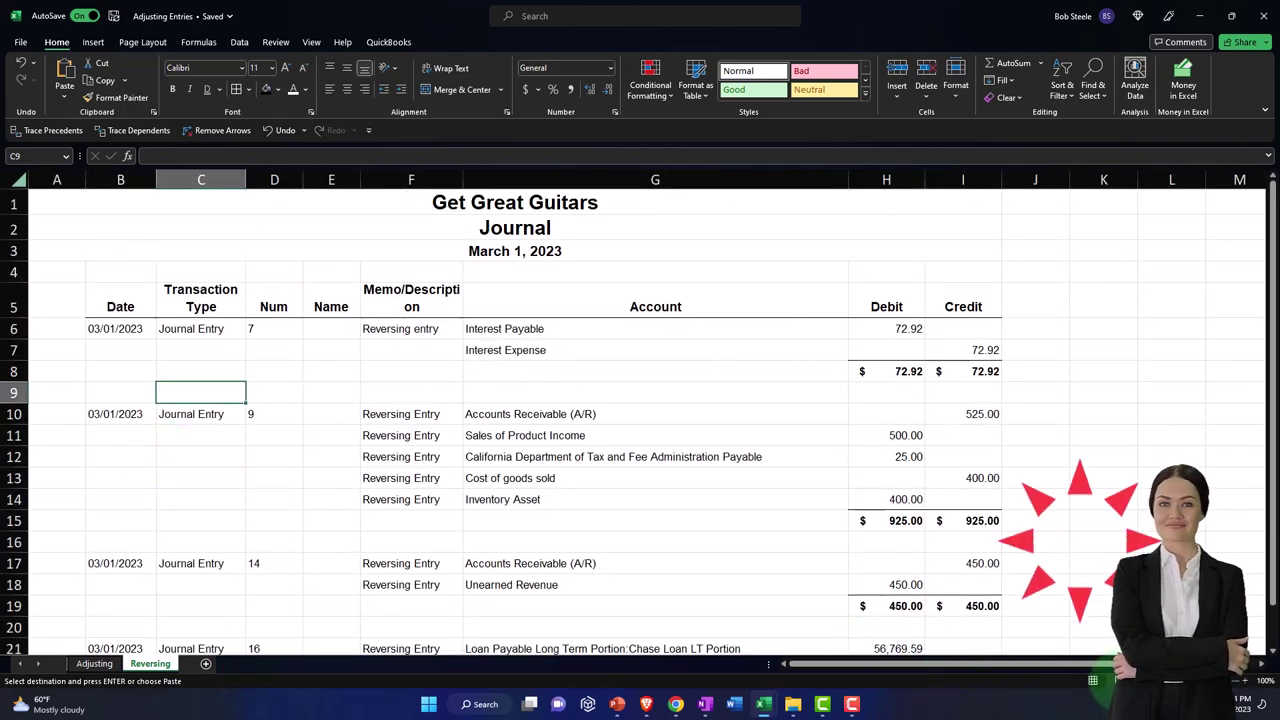
click(1117, 681)
click(1095, 682)
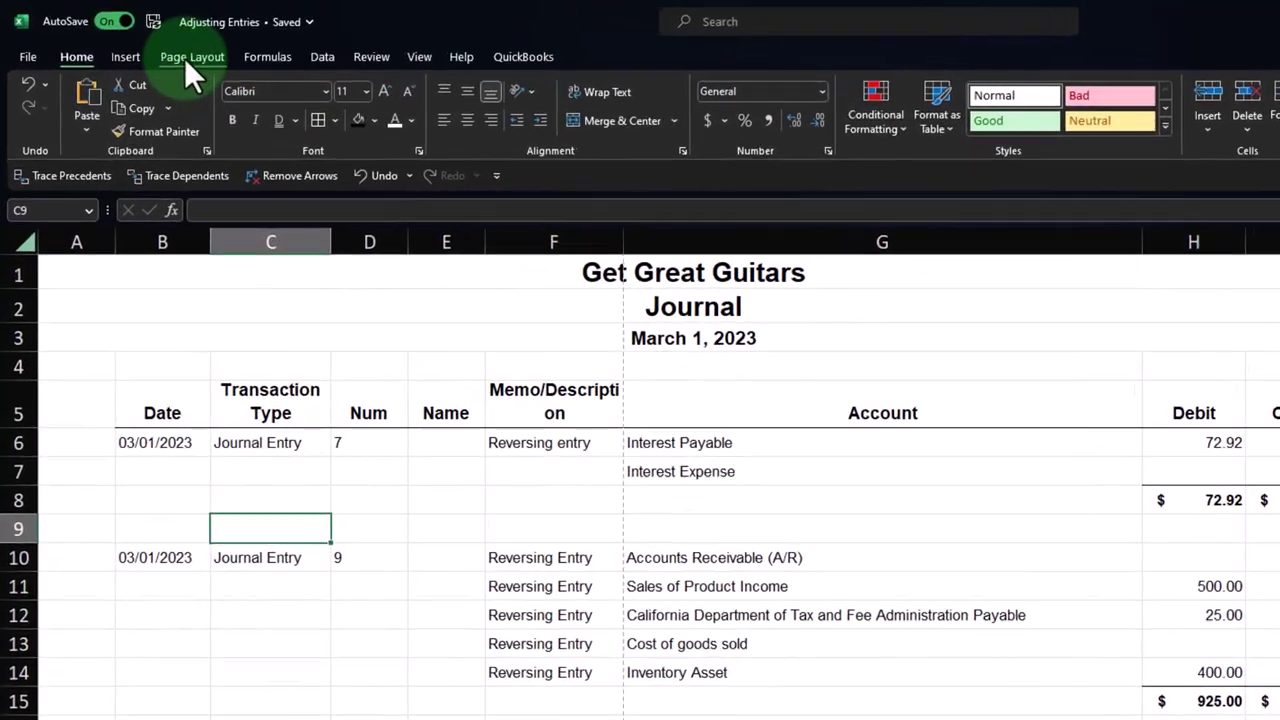
click(188, 57)
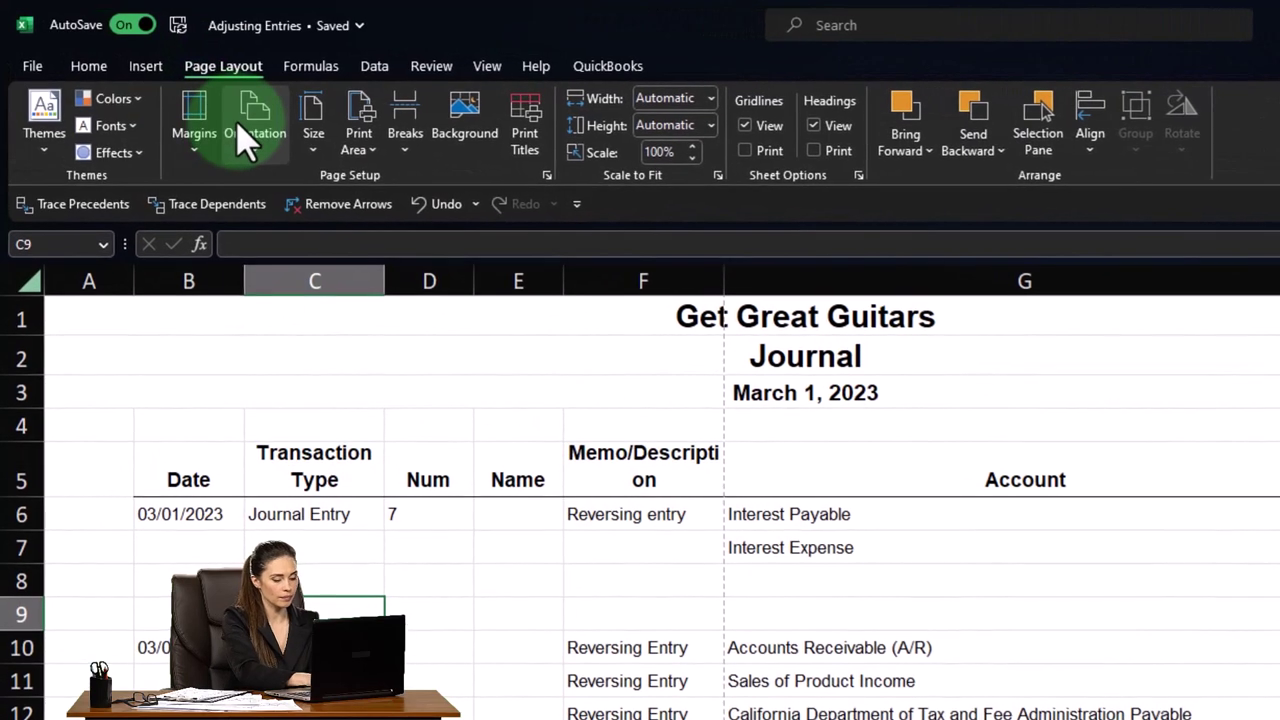
click(206, 108)
click(292, 248)
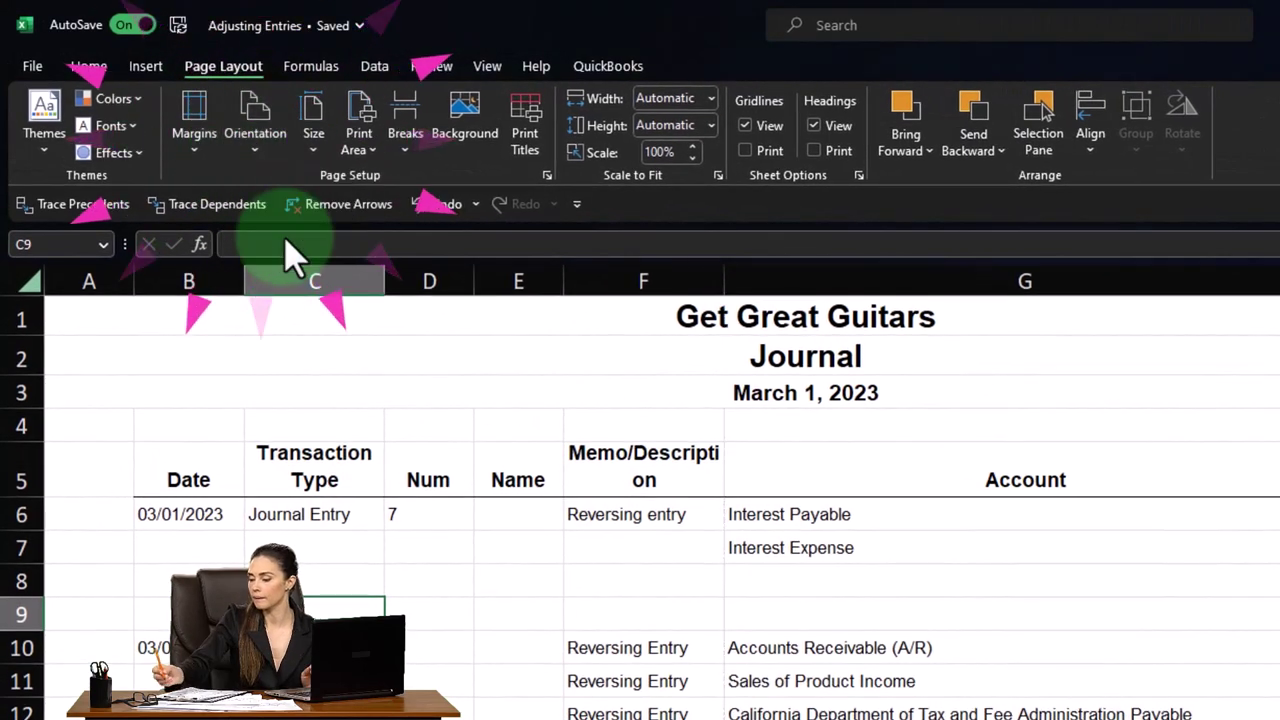
Step: Unmerge the company name, report title and date lines in rows 1 to 3 of the Reversing sheet
click(109, 320)
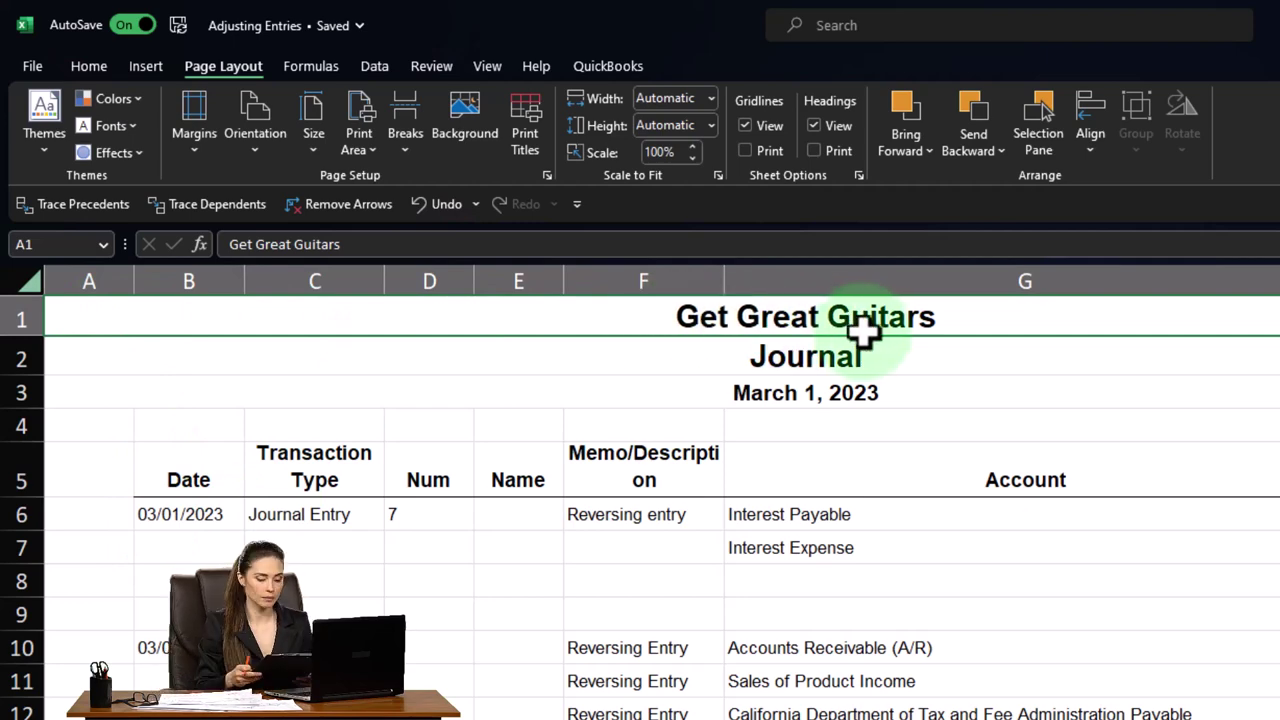
click(100, 66)
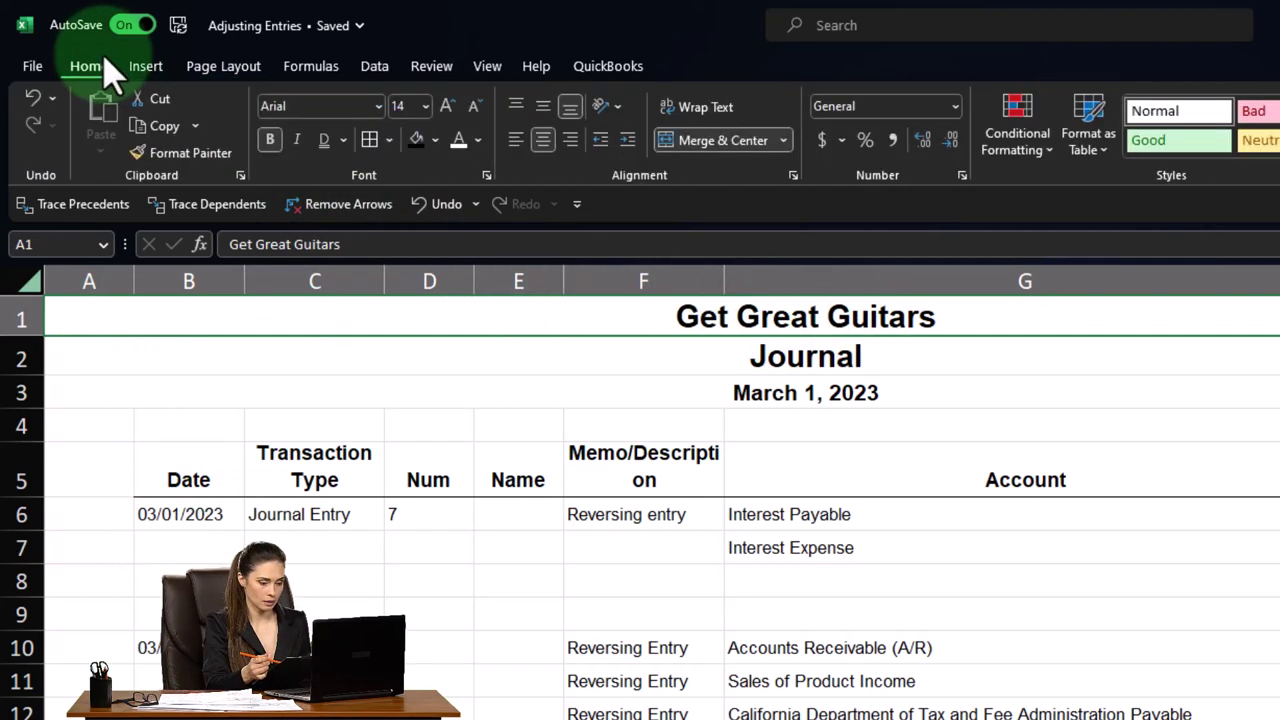
click(723, 140)
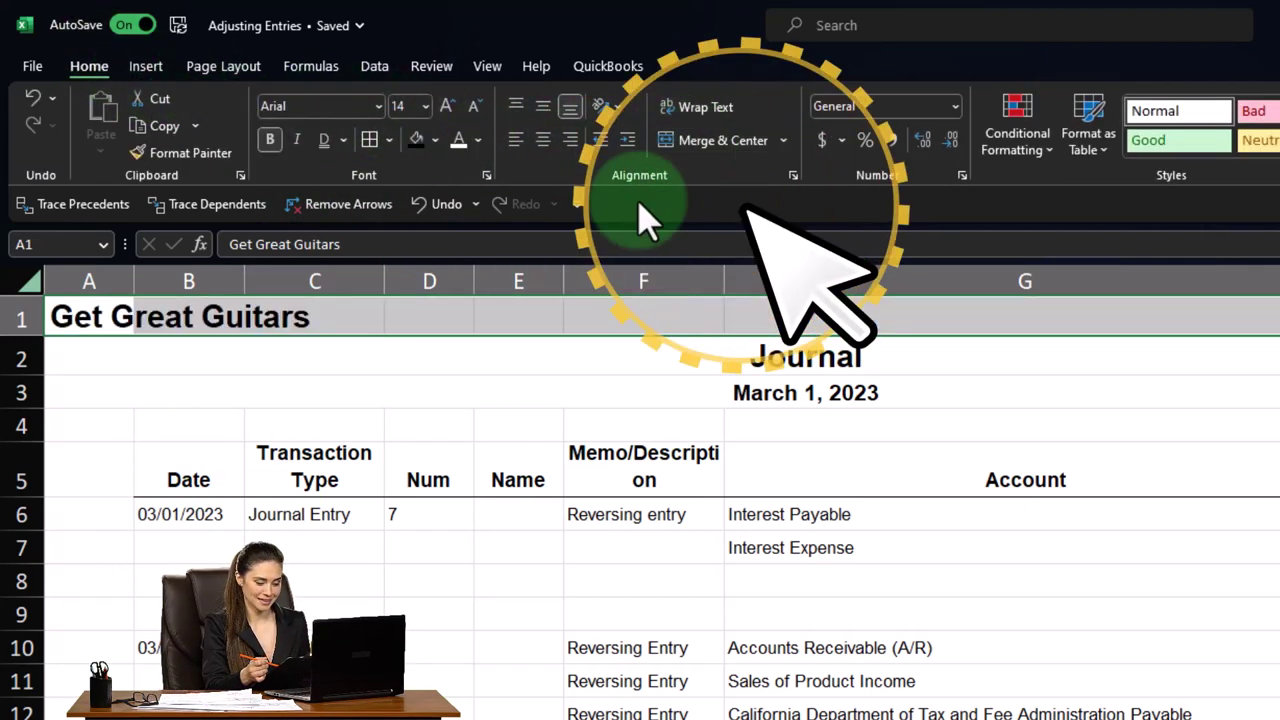
click(401, 360)
click(712, 144)
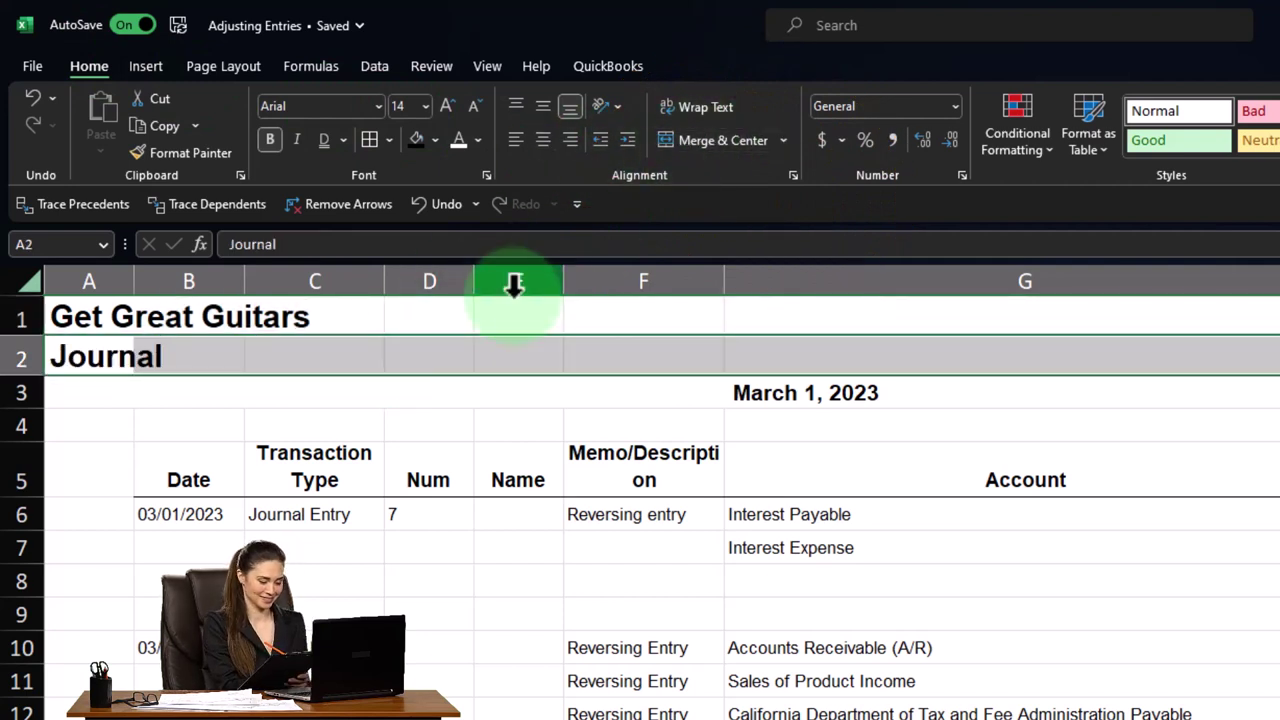
click(471, 390)
click(712, 150)
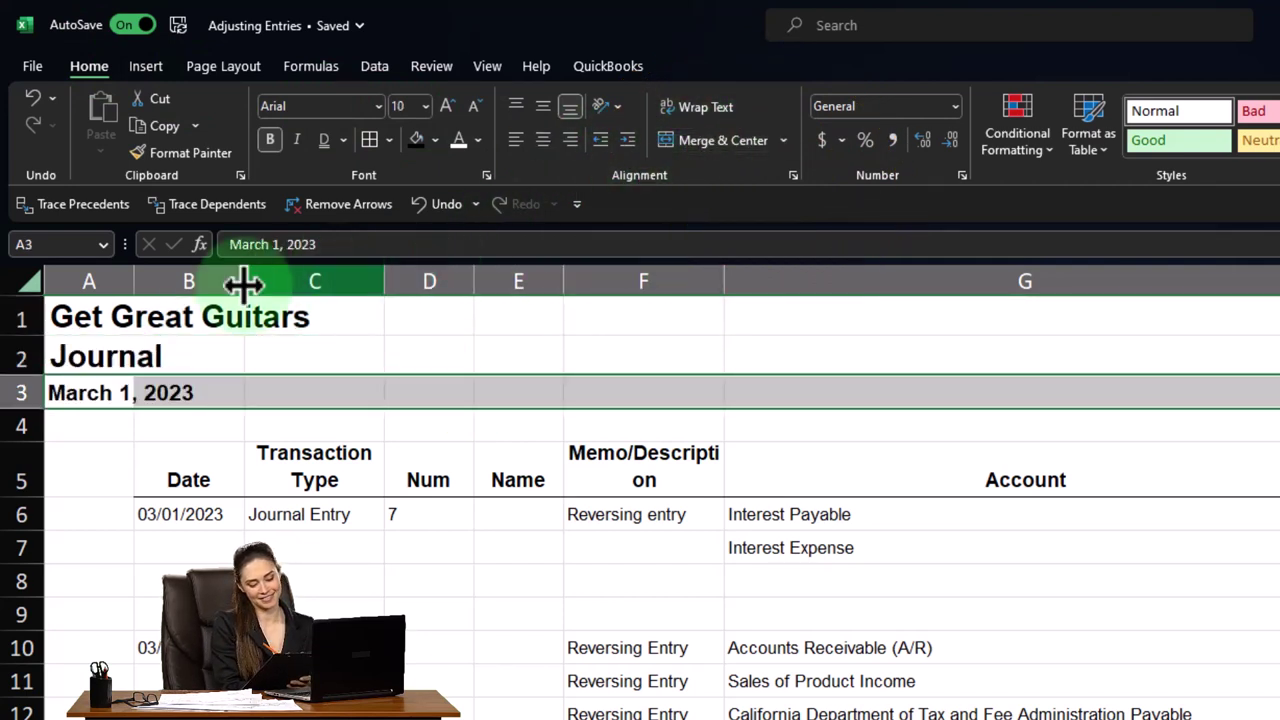
Step: Move the three title lines from column A to column B, then delete column A
drag(94, 316, 93, 375)
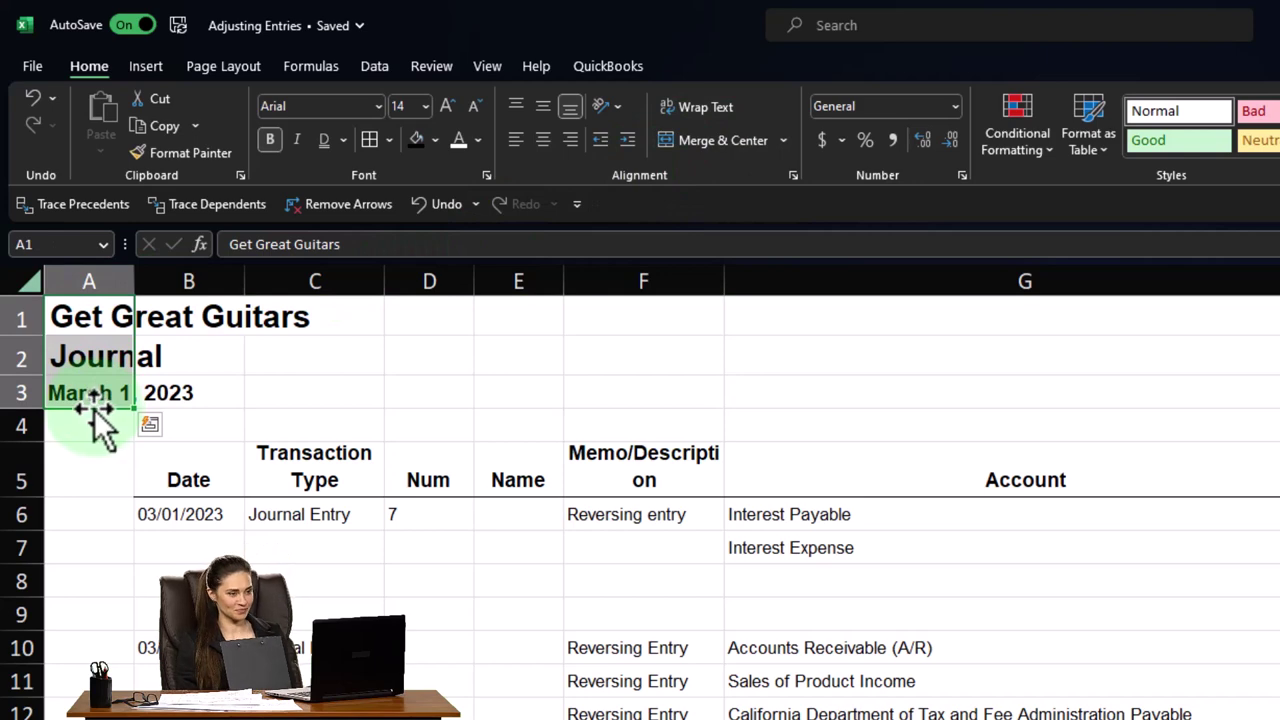
drag(129, 418, 160, 410)
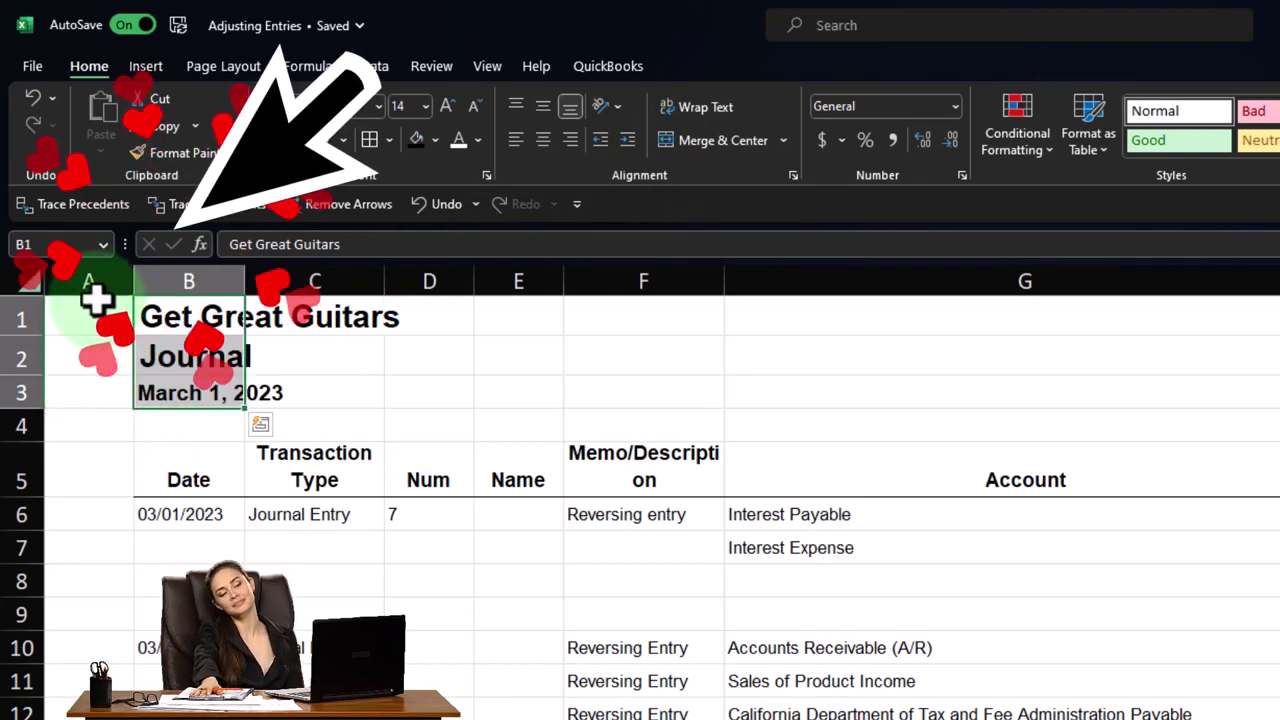
click(86, 272)
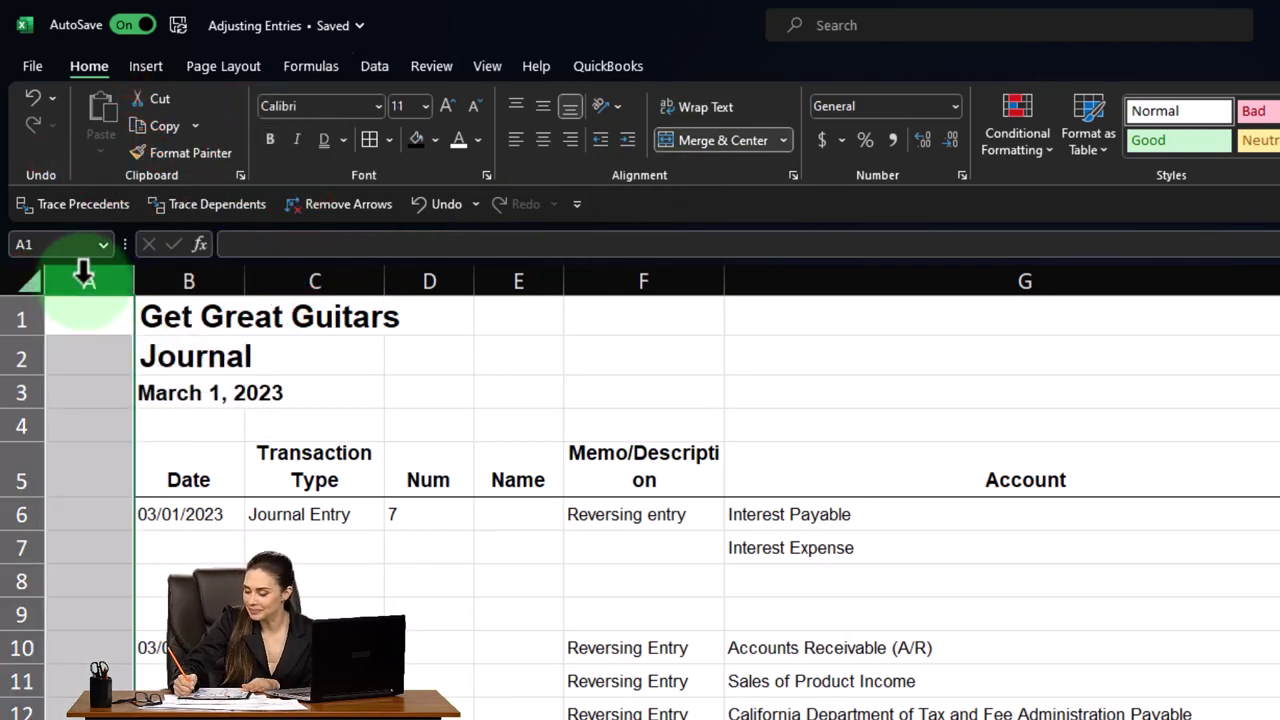
right_click(77, 347)
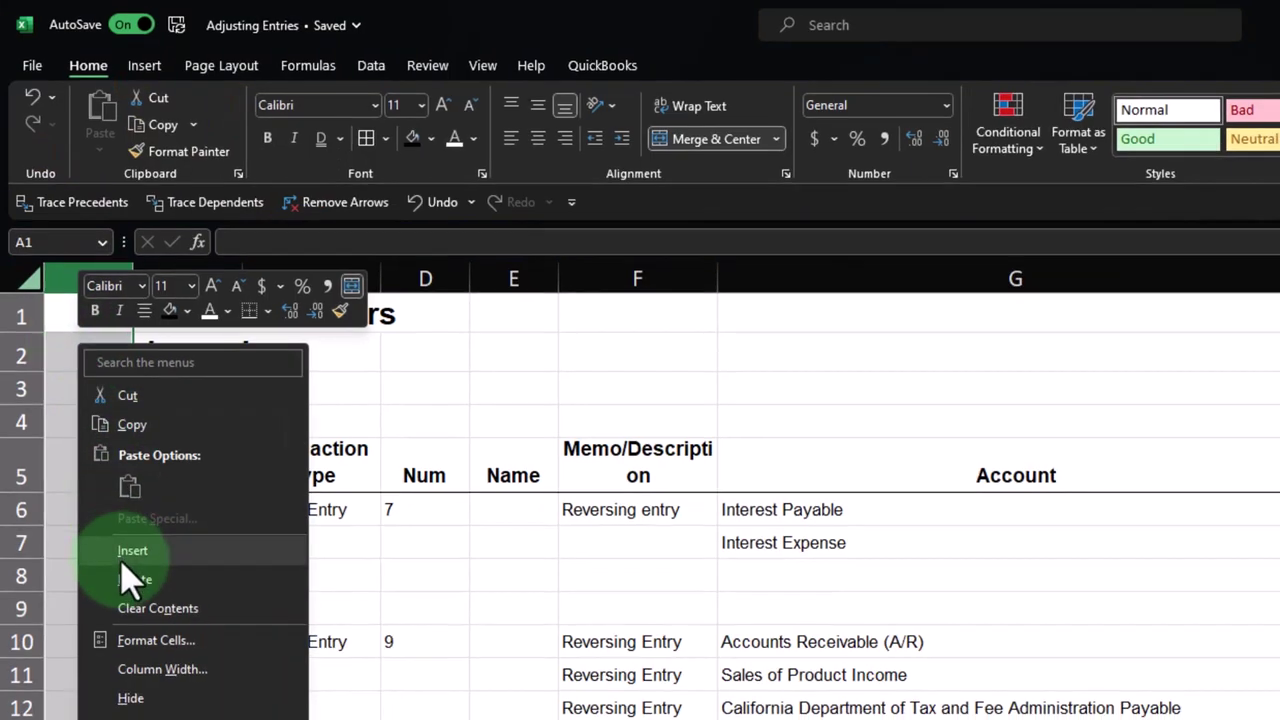
click(123, 547)
click(228, 551)
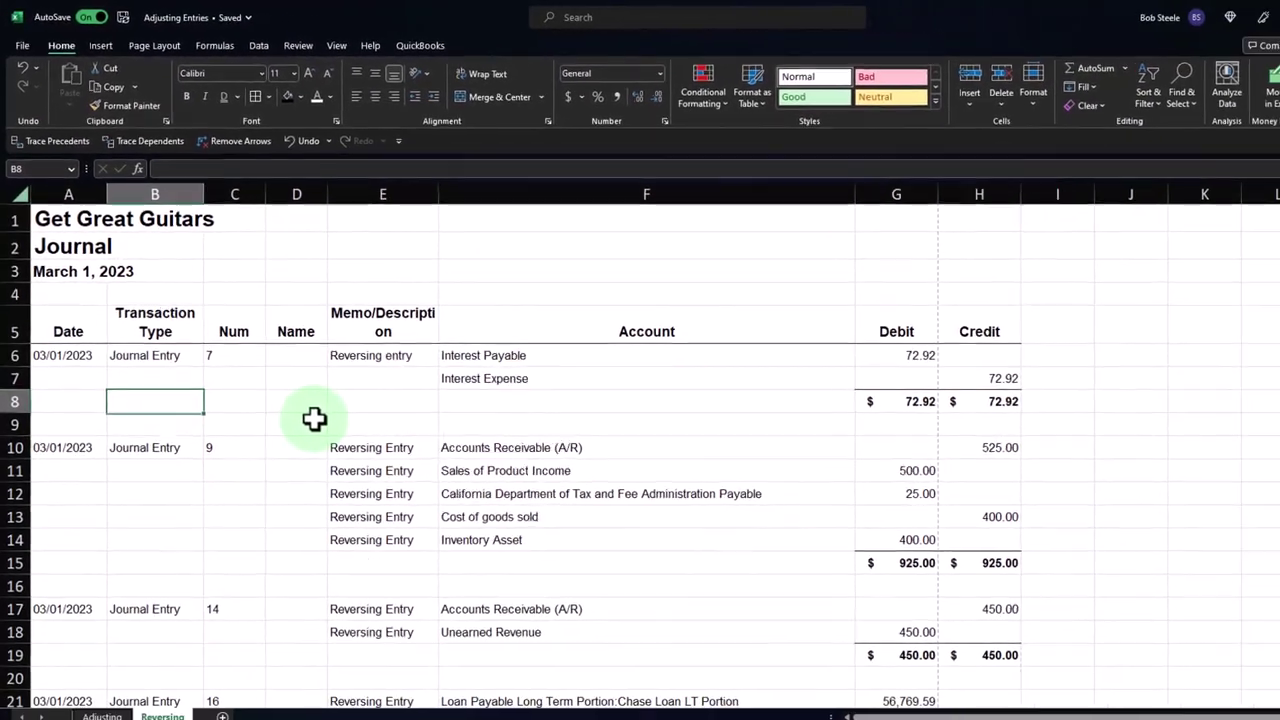
Step: Delete the empty Name column from the Reversing sheet
scroll(274, 306, down, 6)
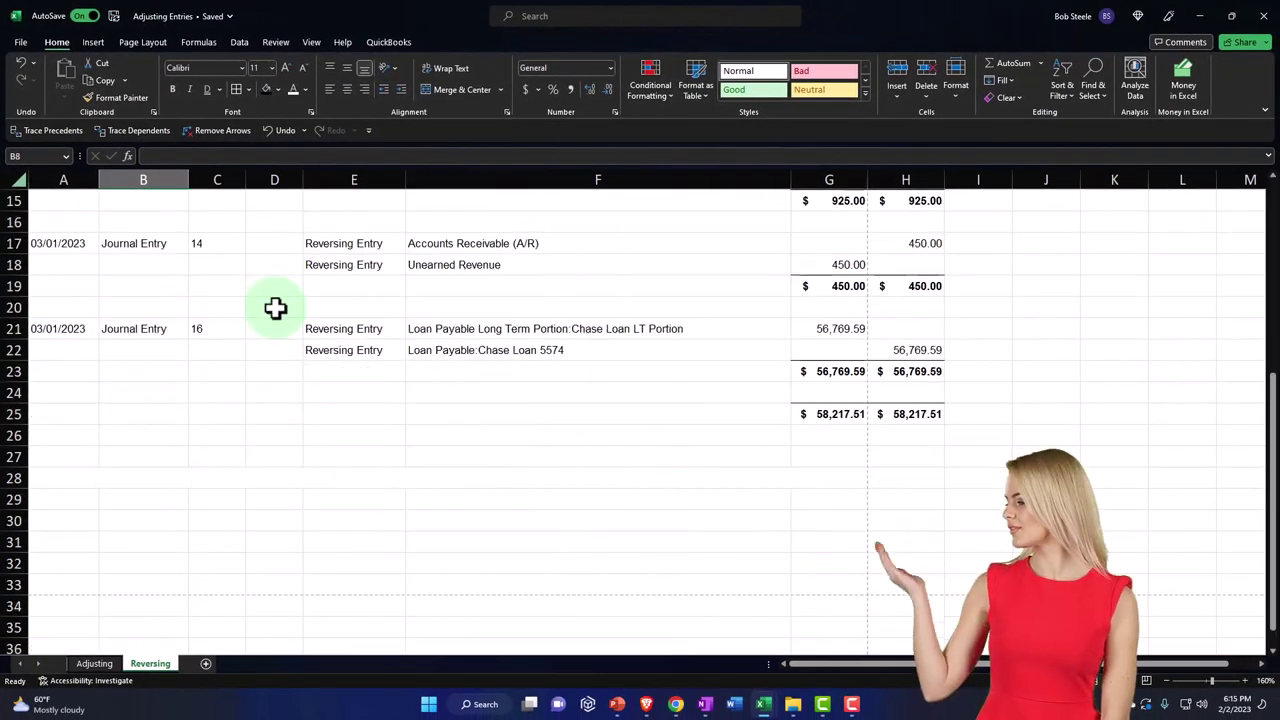
scroll(275, 308, up, 6)
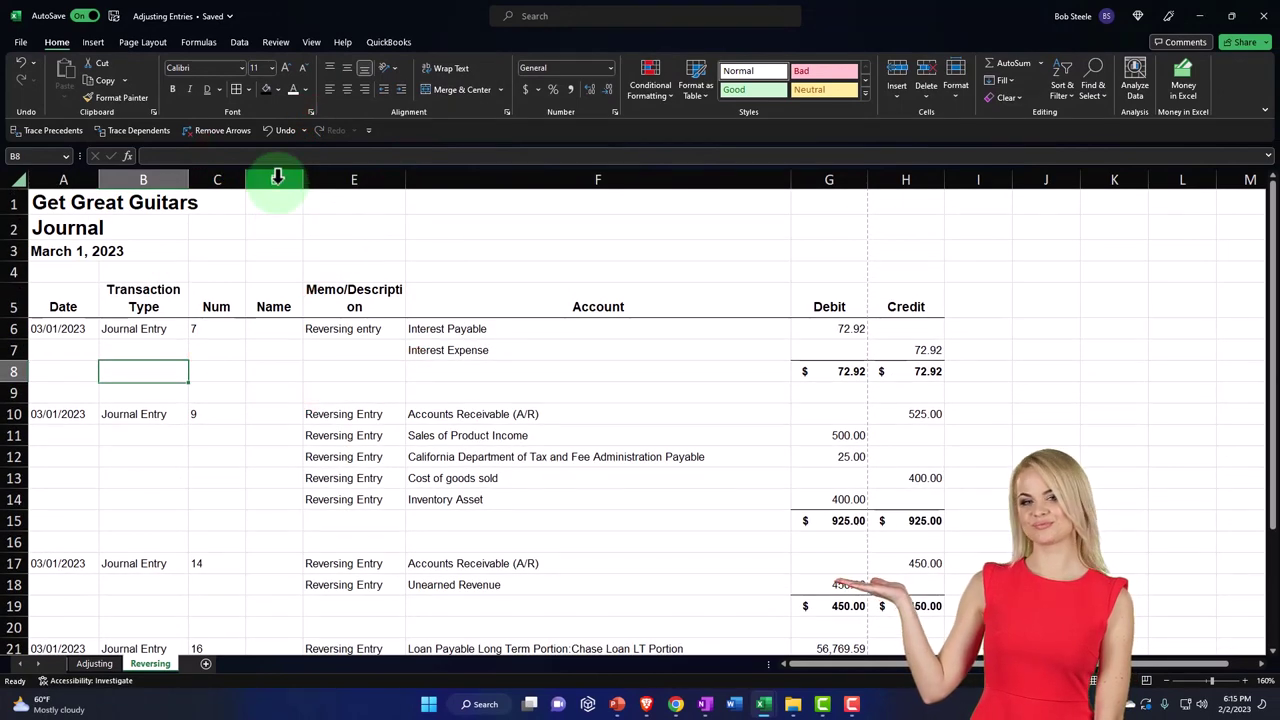
click(277, 177)
right_click(277, 238)
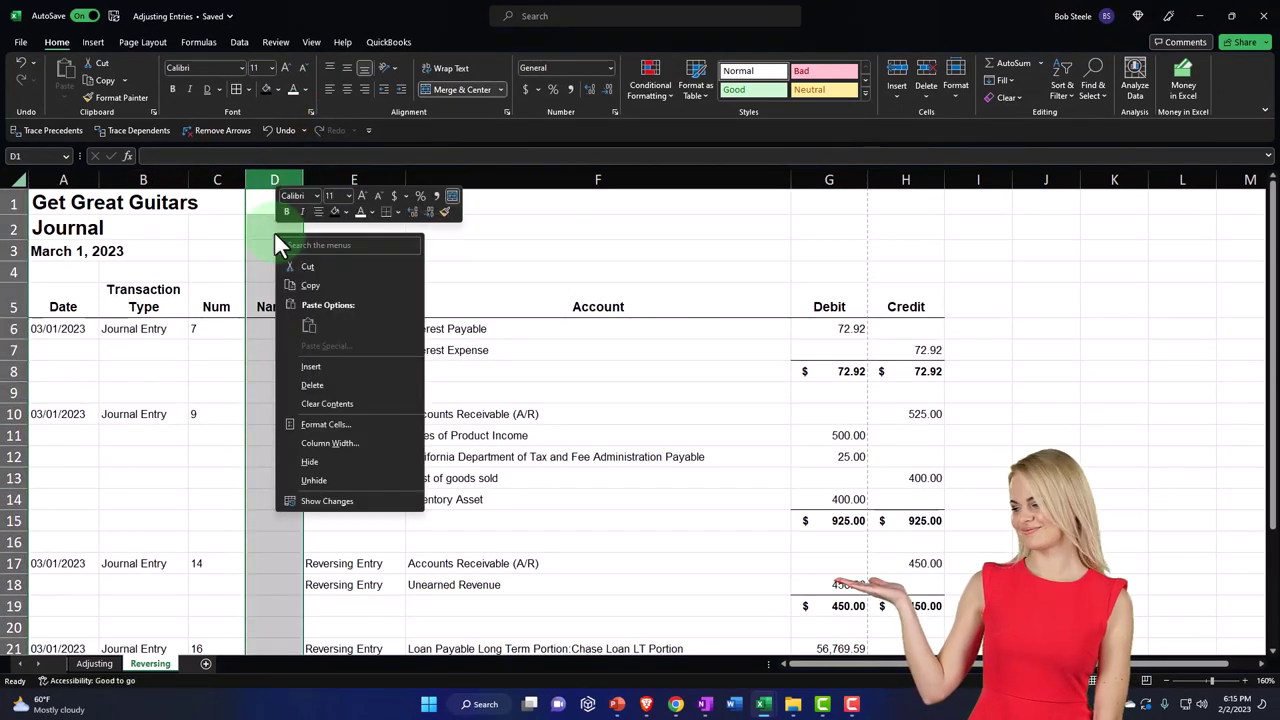
click(295, 384)
click(294, 380)
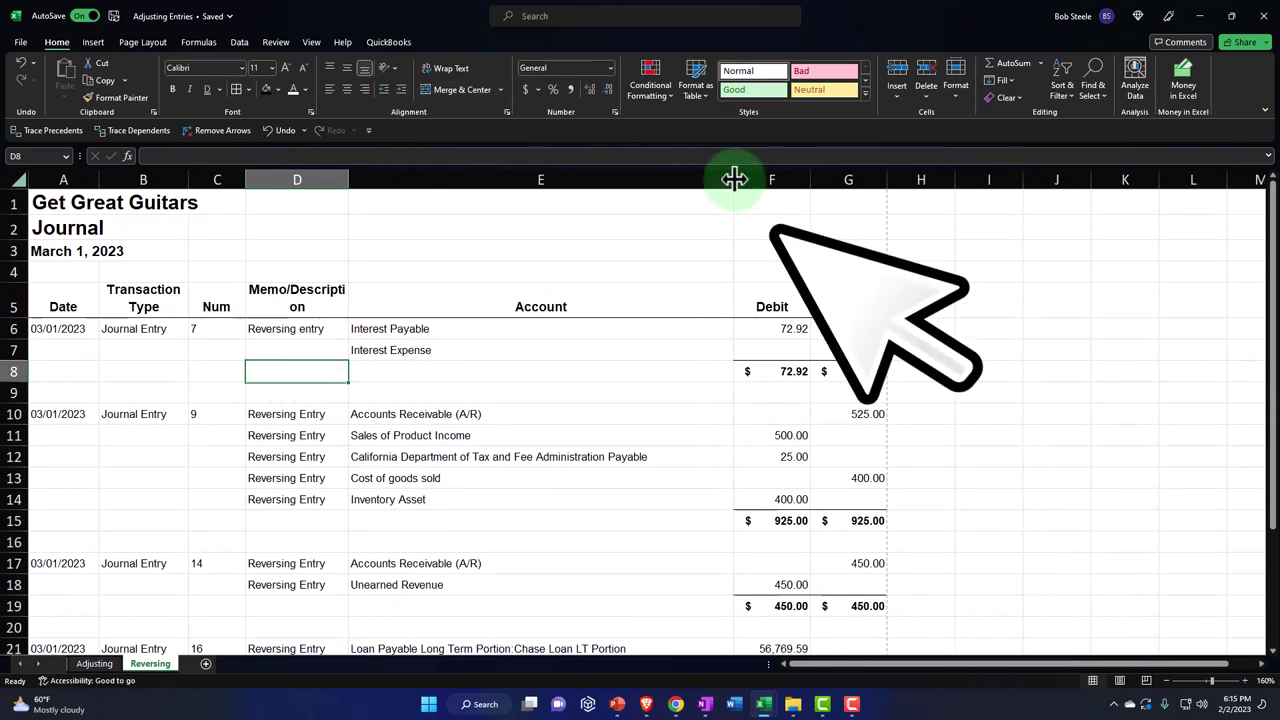
Step: Narrow the Account column and turn on text wrapping for the whole column
drag(734, 179, 646, 179)
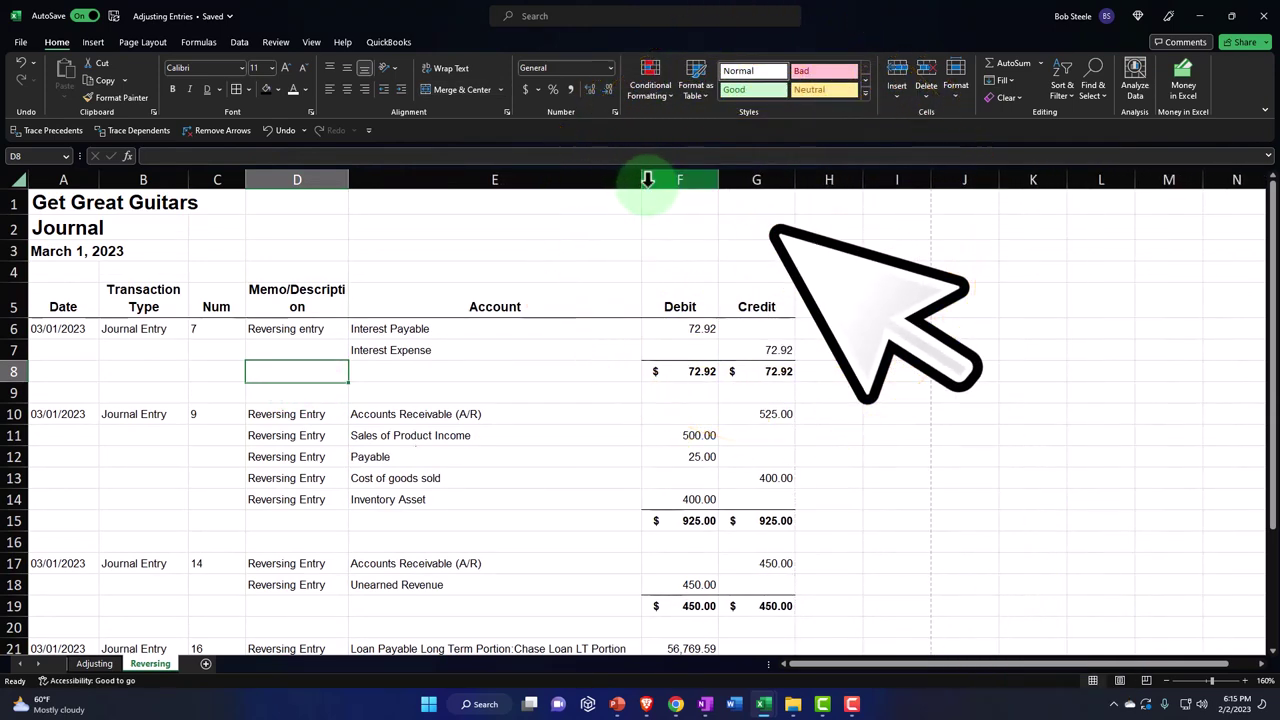
click(493, 175)
scroll(500, 306, down, 2)
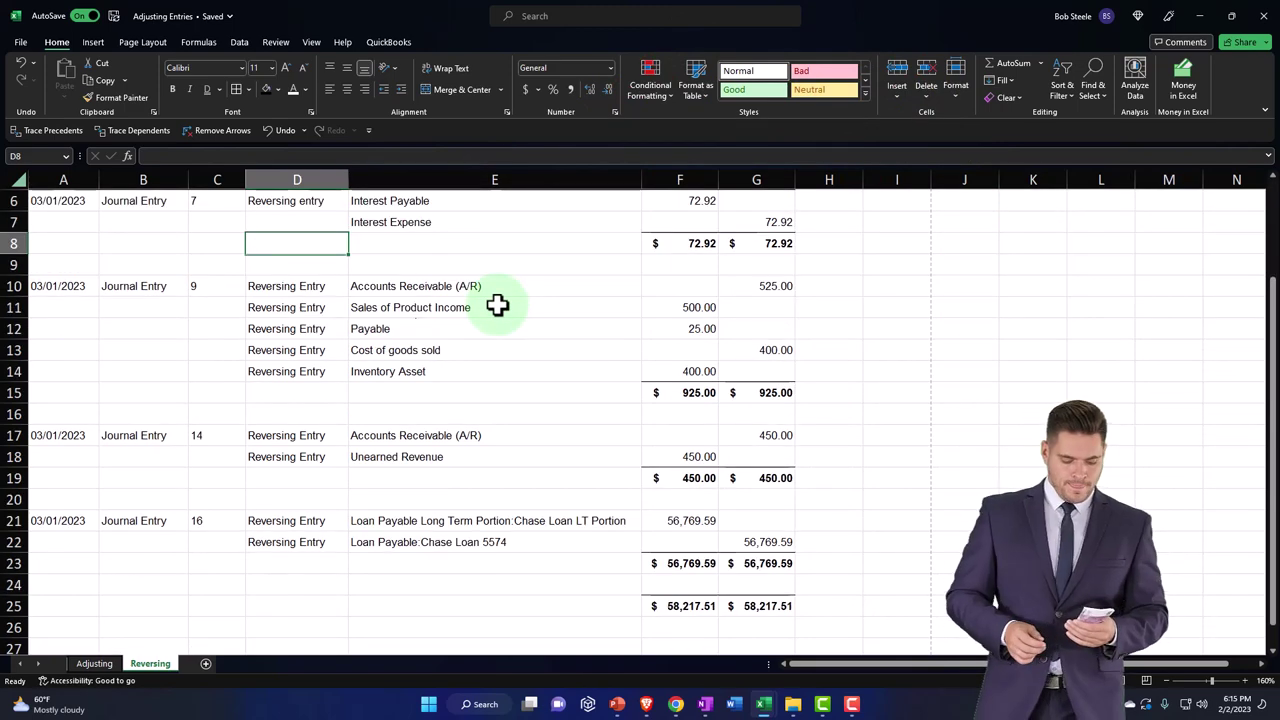
scroll(500, 229, up, 2)
click(483, 174)
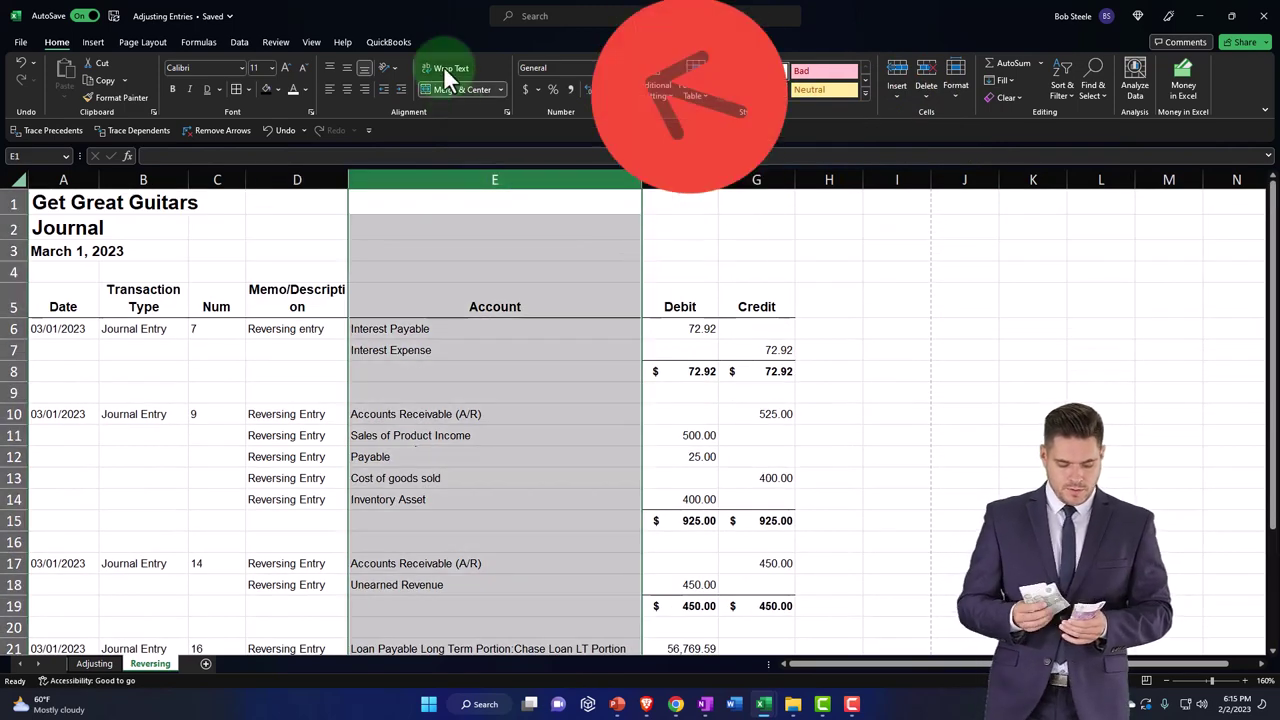
click(443, 67)
click(483, 435)
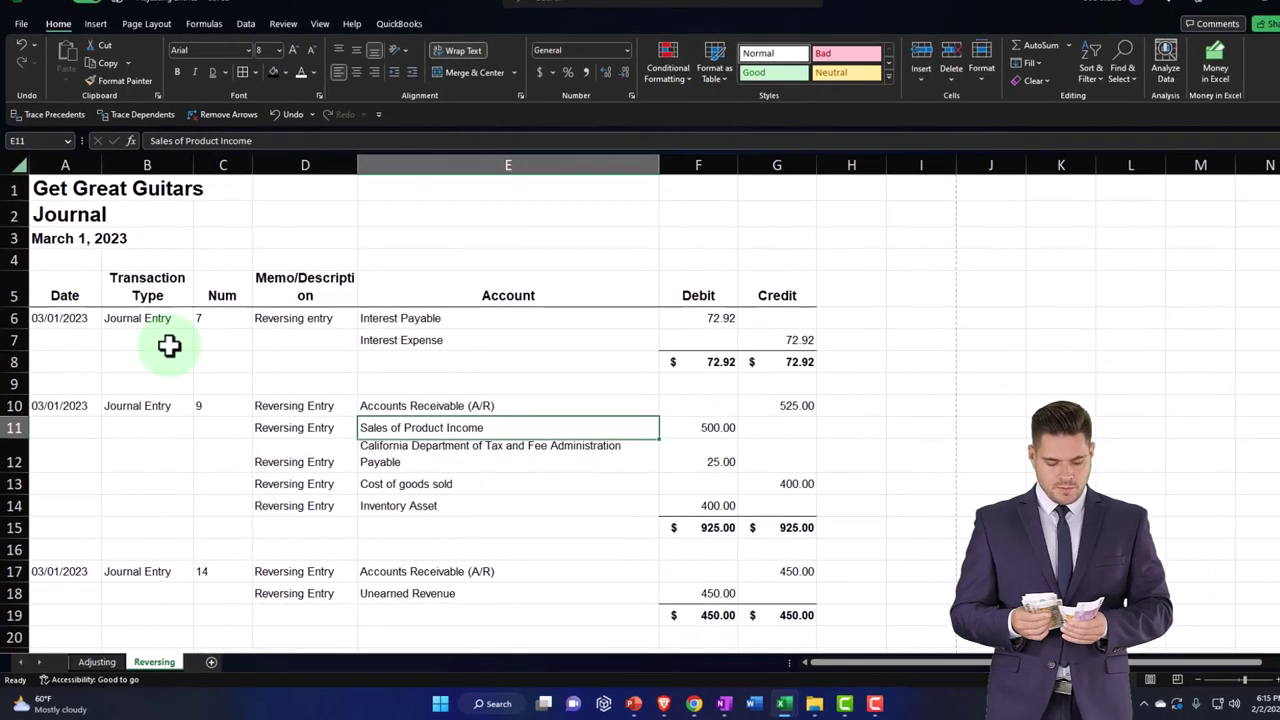
Step: Top-align the date, type, number, memo and account cells in A6:E22
drag(60, 330, 539, 685)
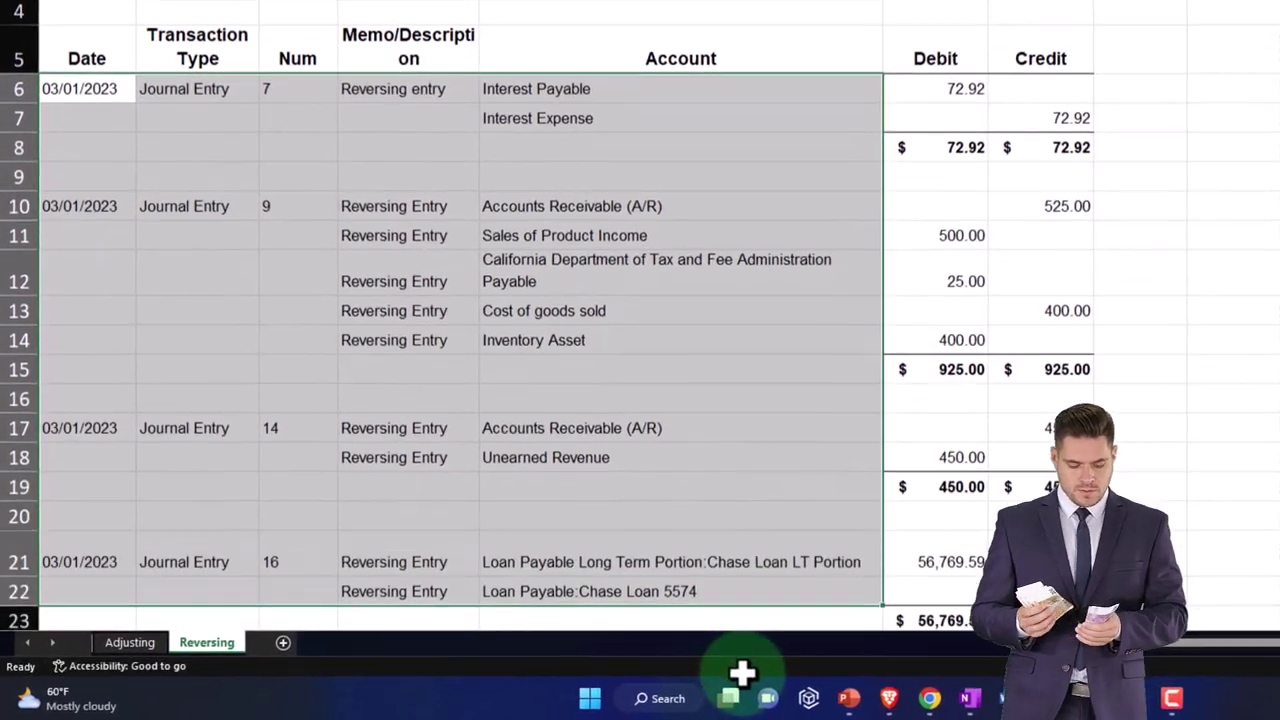
drag(742, 672, 749, 460)
scroll(694, 486, up, 3)
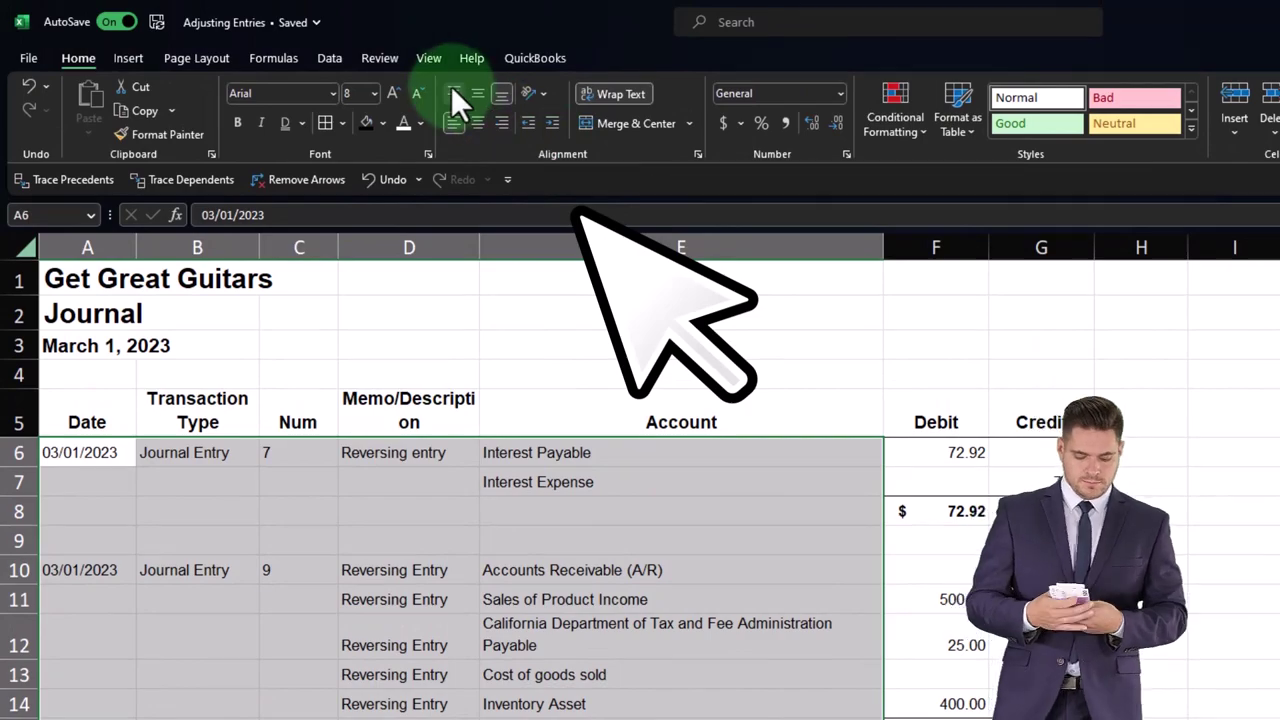
click(453, 24)
click(580, 566)
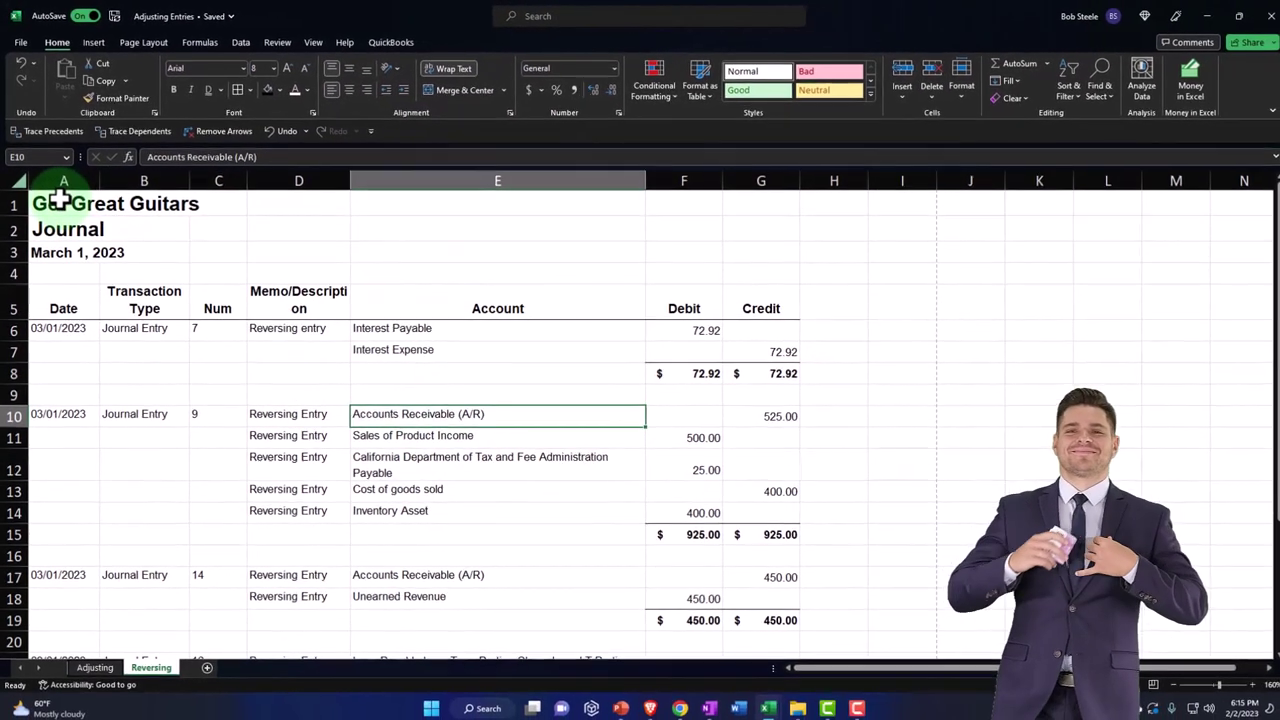
Step: Widen the Memo/Description and Account columns so the heading and the longest account name each fit on one line
click(84, 219)
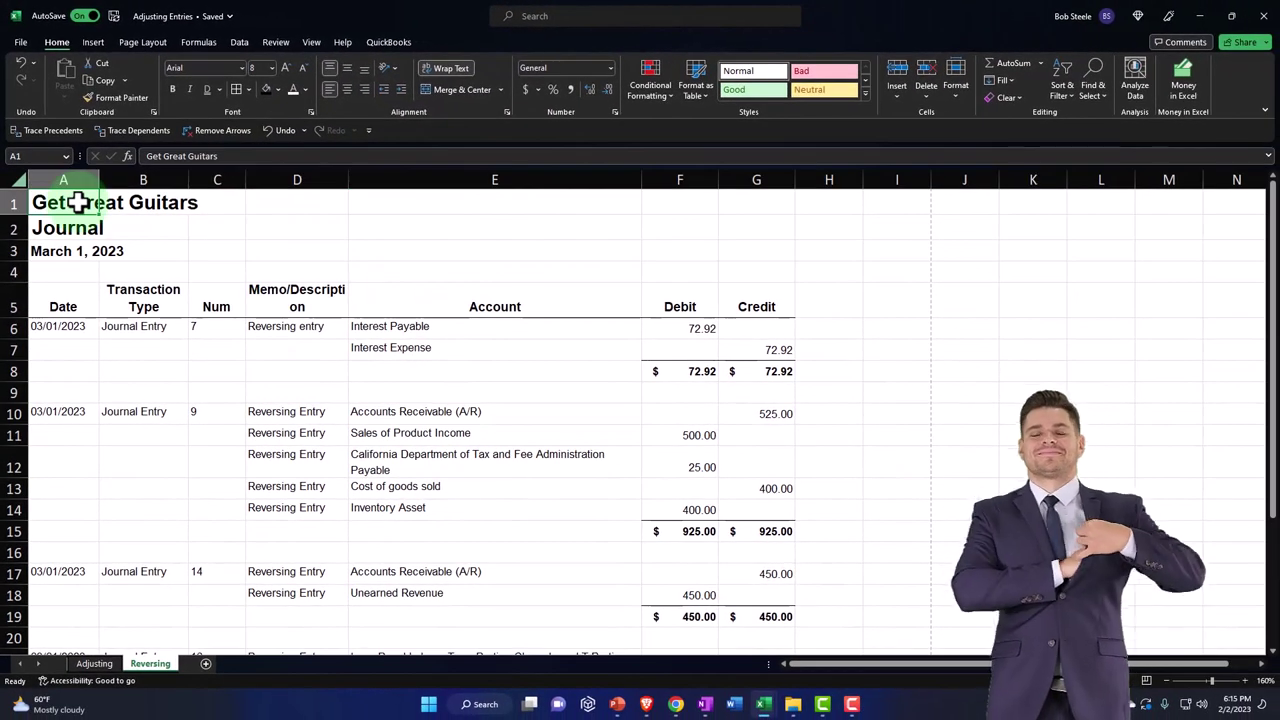
scroll(377, 419, up, 3)
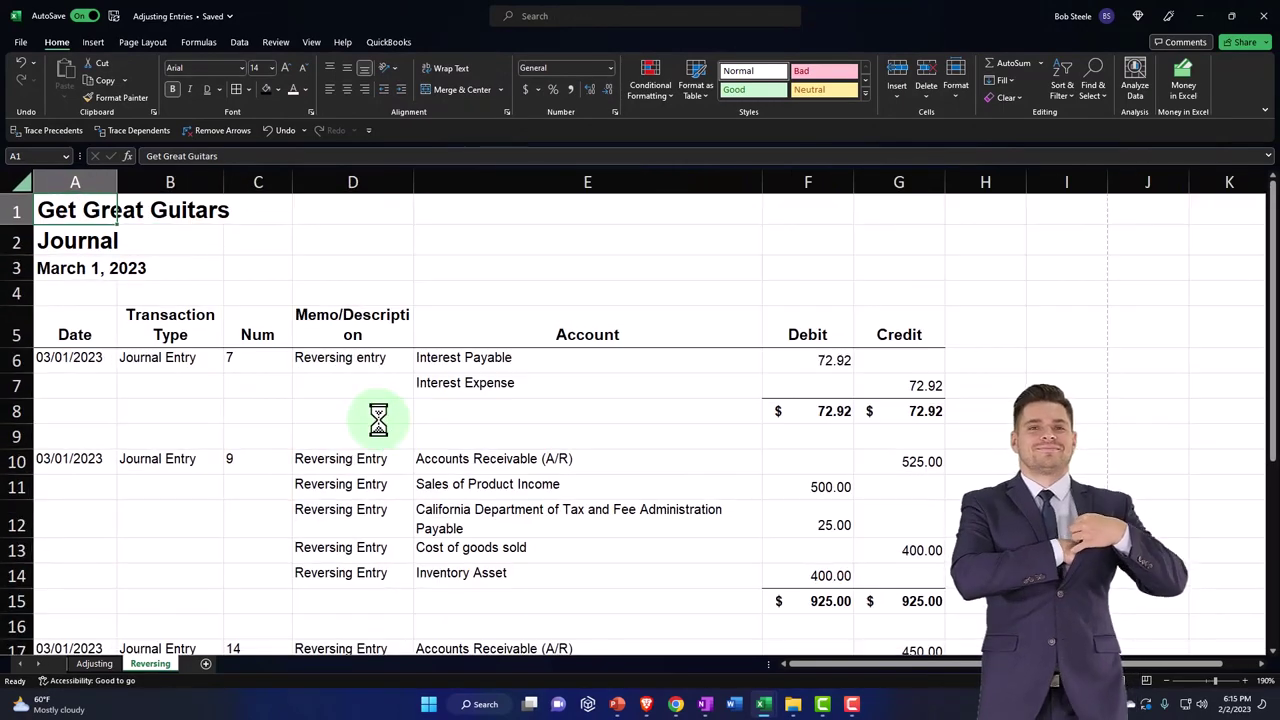
scroll(378, 419, down, 1)
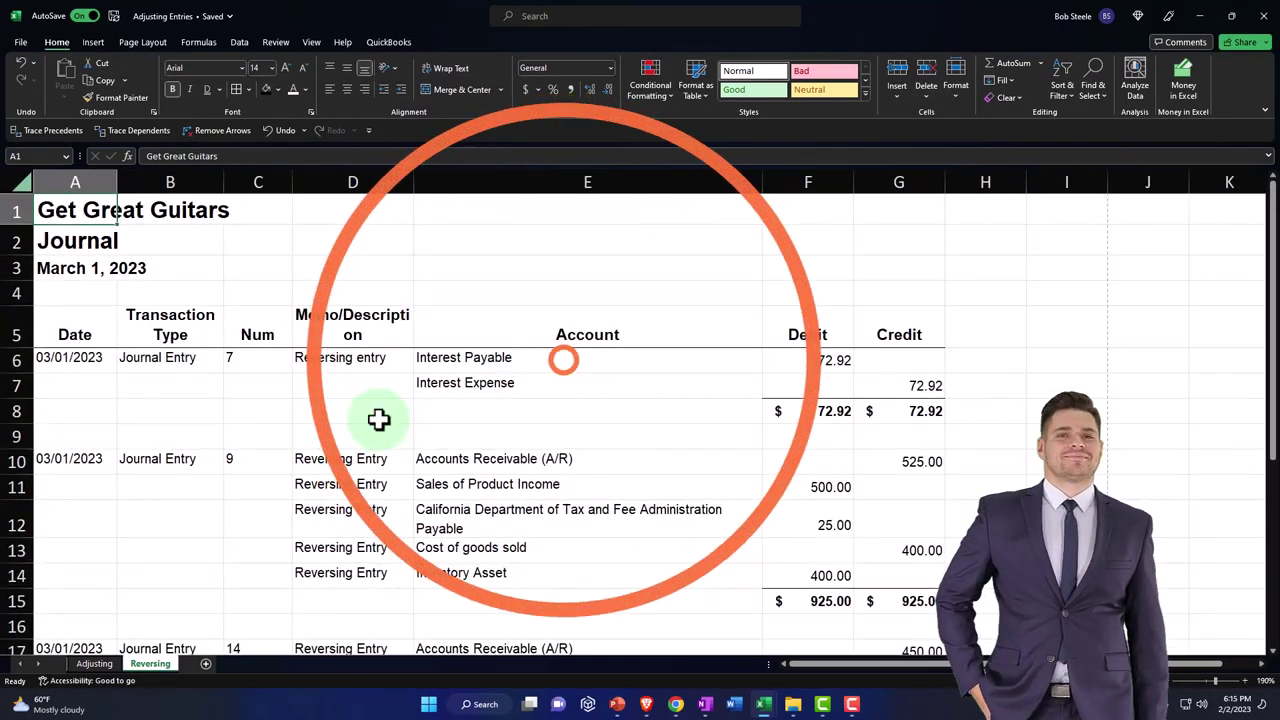
click(409, 422)
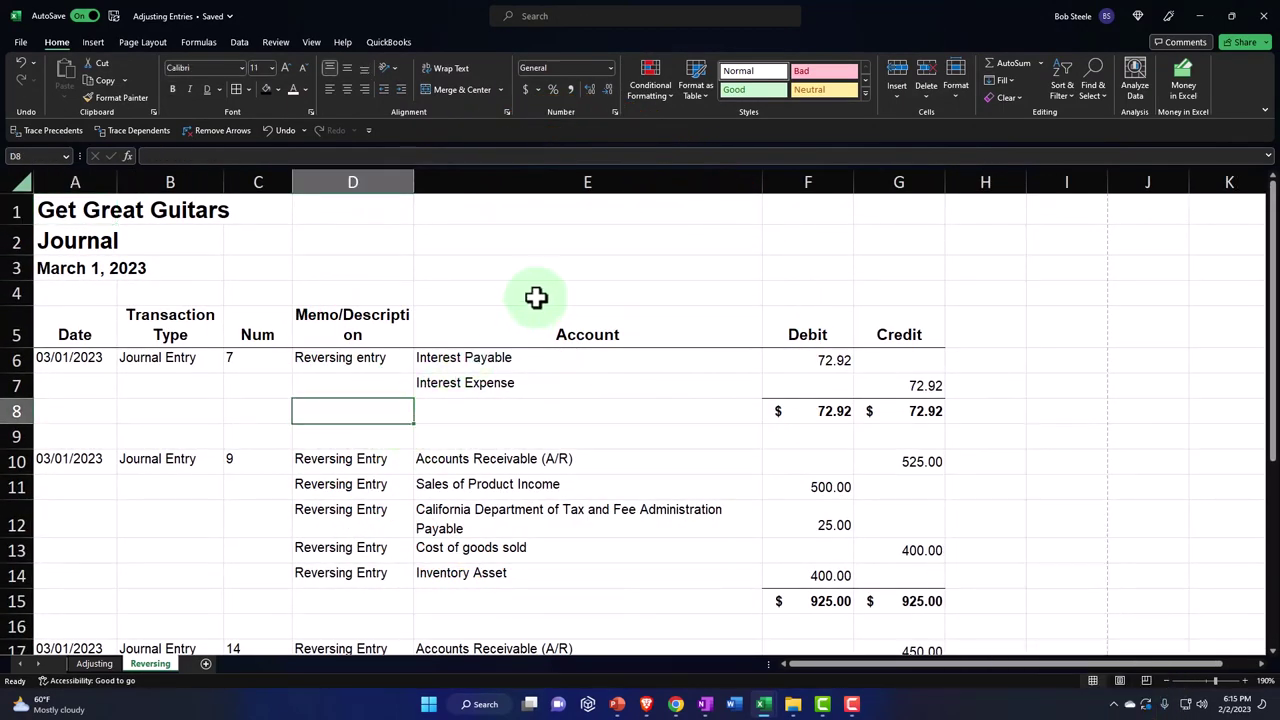
drag(437, 184, 466, 185)
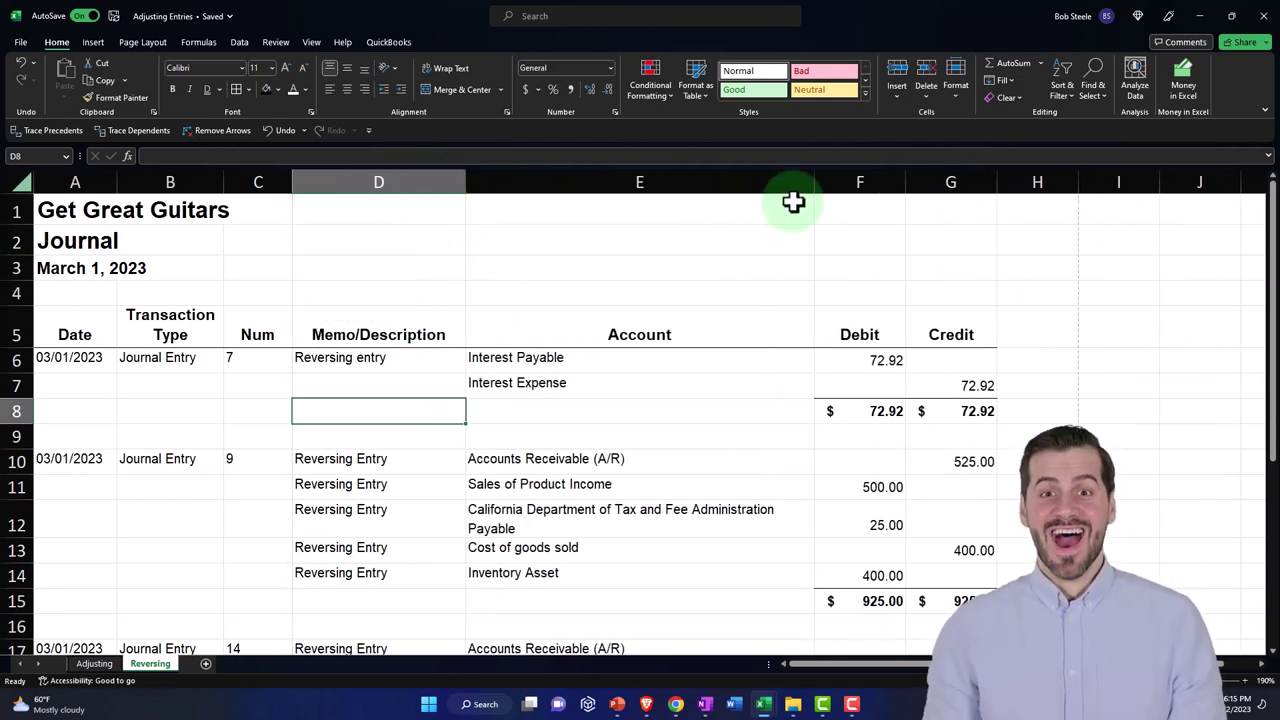
drag(814, 181, 836, 178)
drag(841, 177, 898, 182)
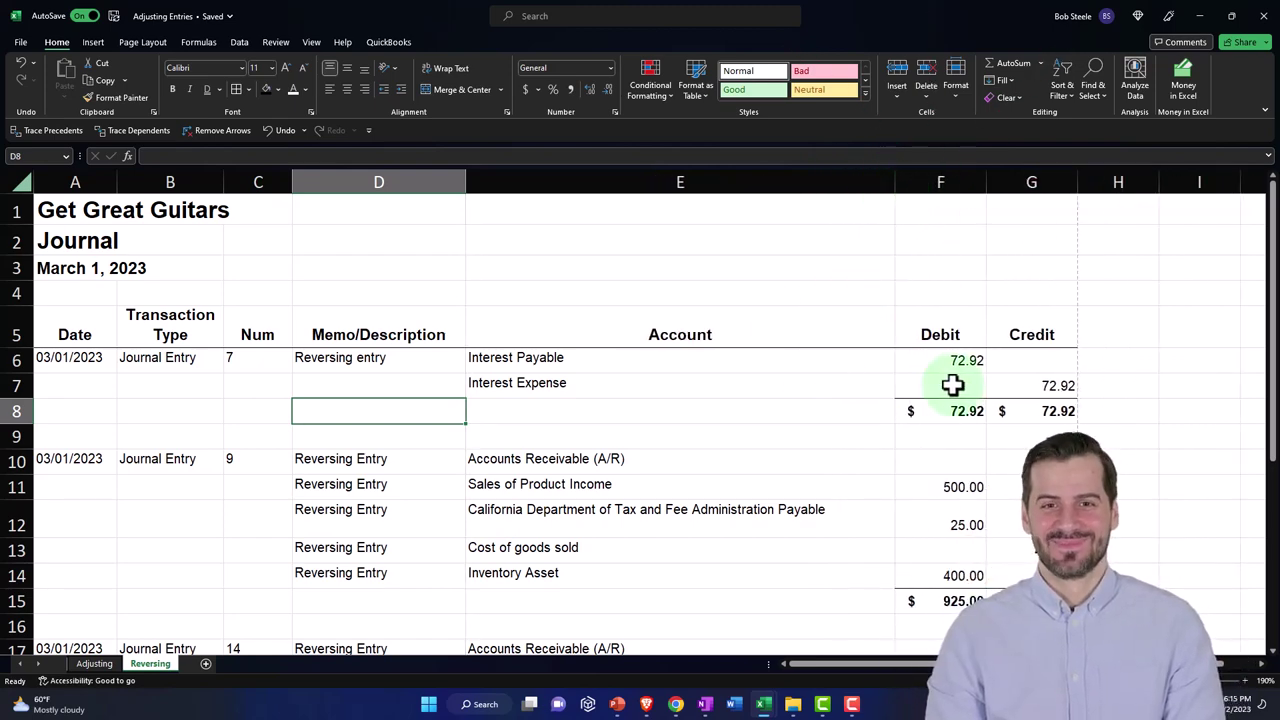
Step: Underline the debit and credit cells directly above each total, in rows 7, 14, 18, 22 and 24 of the Reversing sheet
drag(952, 385, 1006, 395)
scroll(1000, 440, down, 1)
ctrl+click(984, 499)
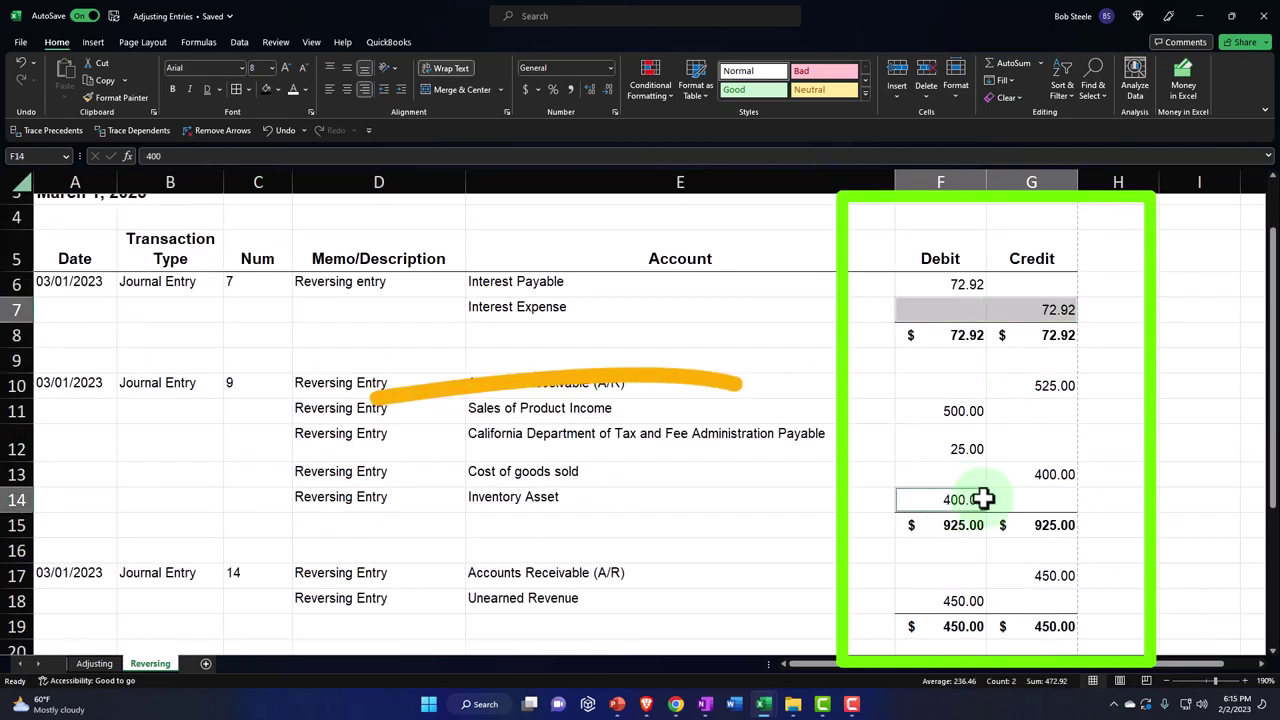
scroll(1004, 494, down, 1)
scroll(1012, 532, down, 1)
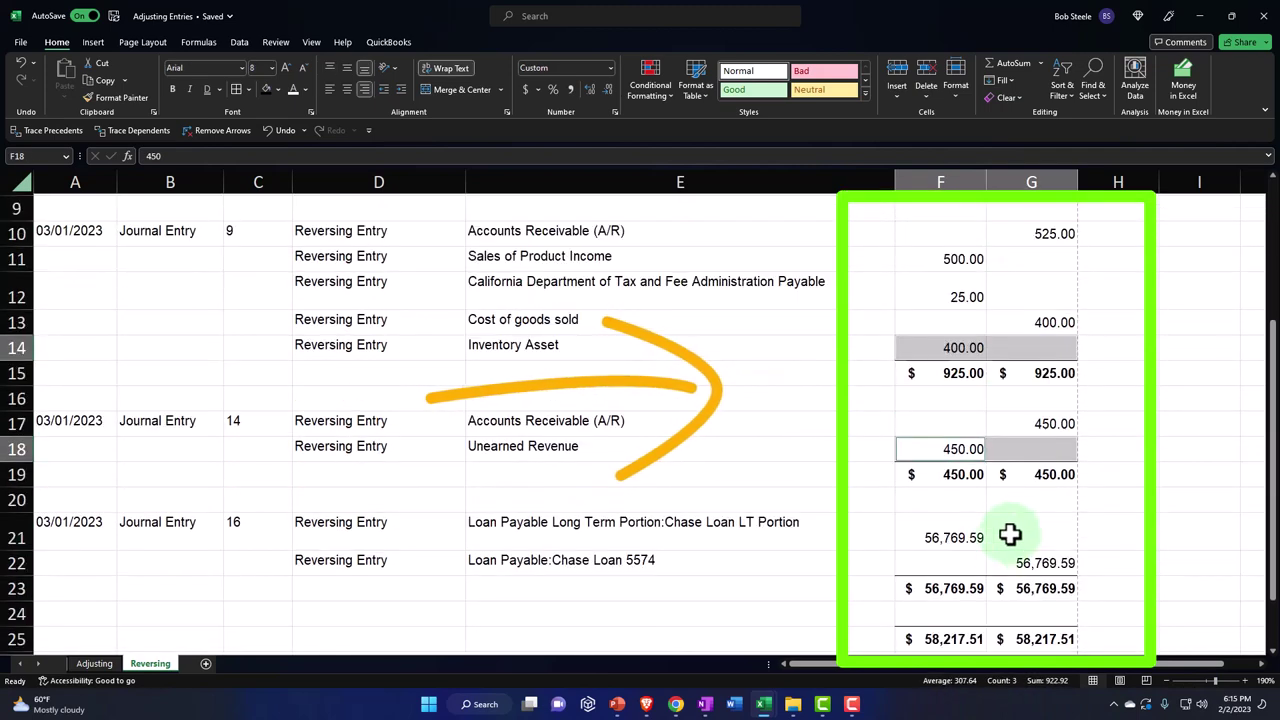
ctrl+click(985, 568)
scroll(993, 553, down, 1)
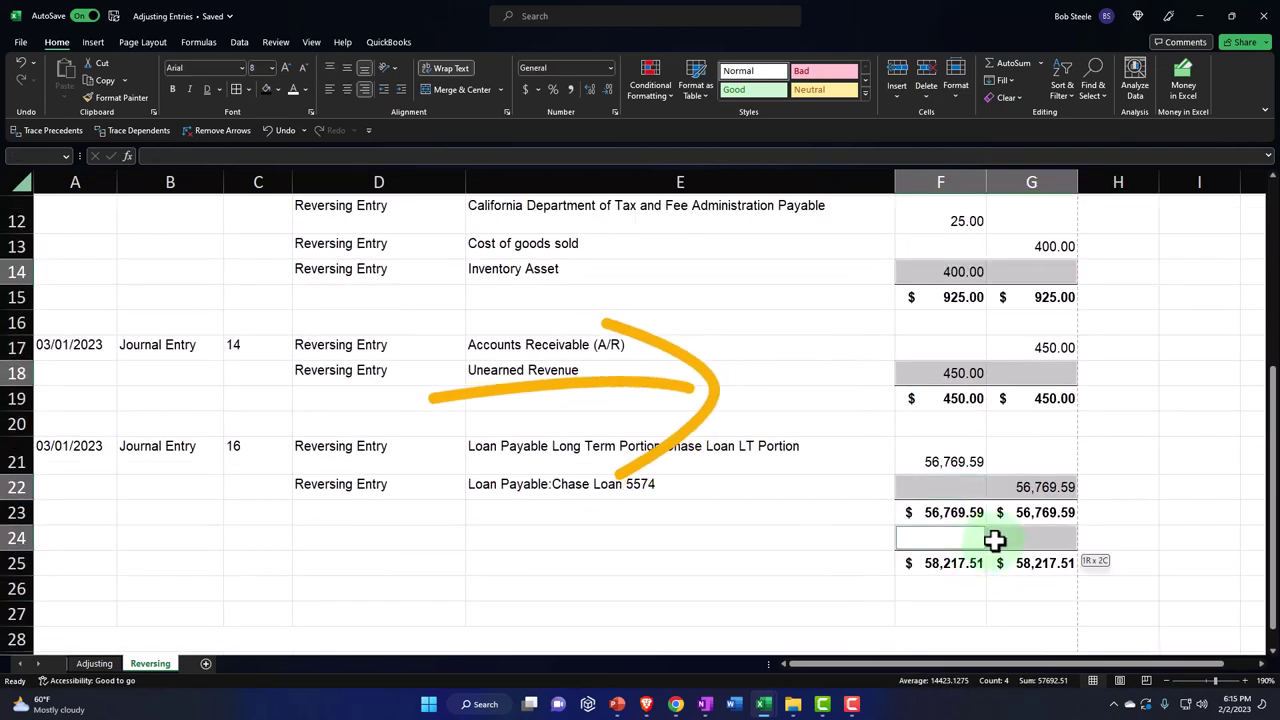
click(218, 87)
click(222, 104)
click(814, 535)
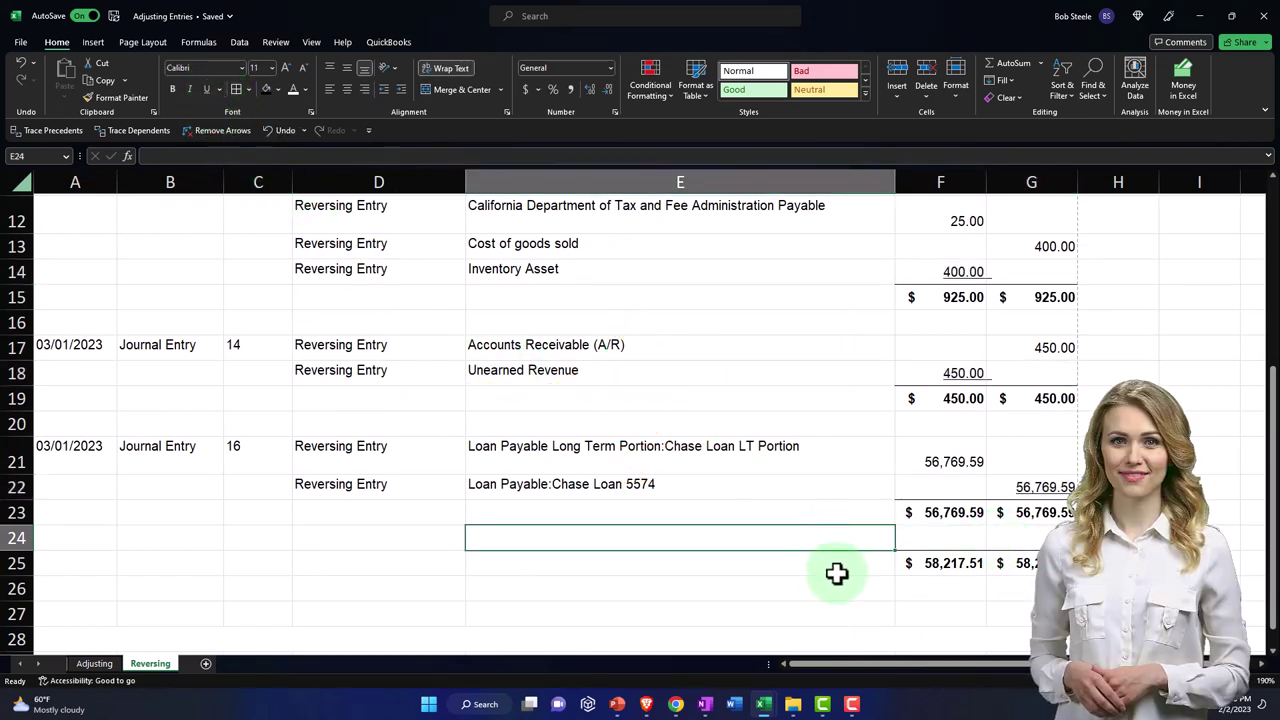
Step: Delete rows 24 to 26, which hold the grand total, from the Reversing sheet
drag(18, 537, 32, 575)
right_click(106, 568)
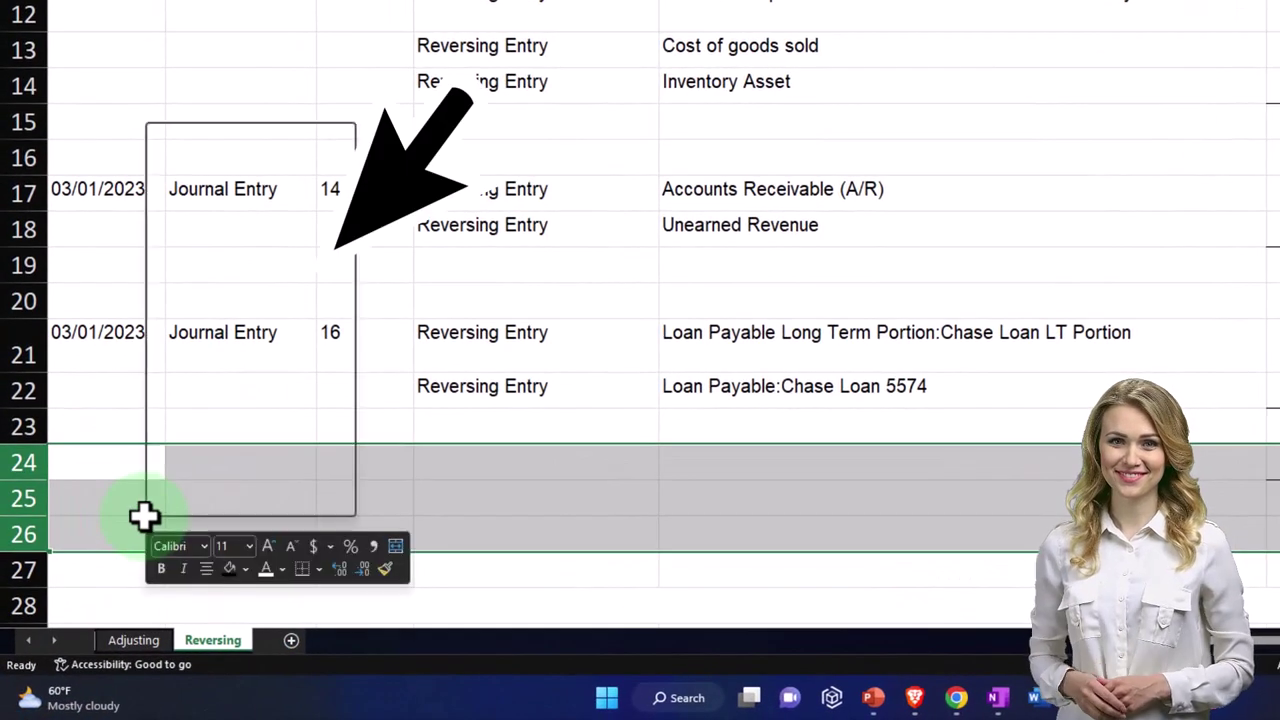
click(197, 338)
click(450, 386)
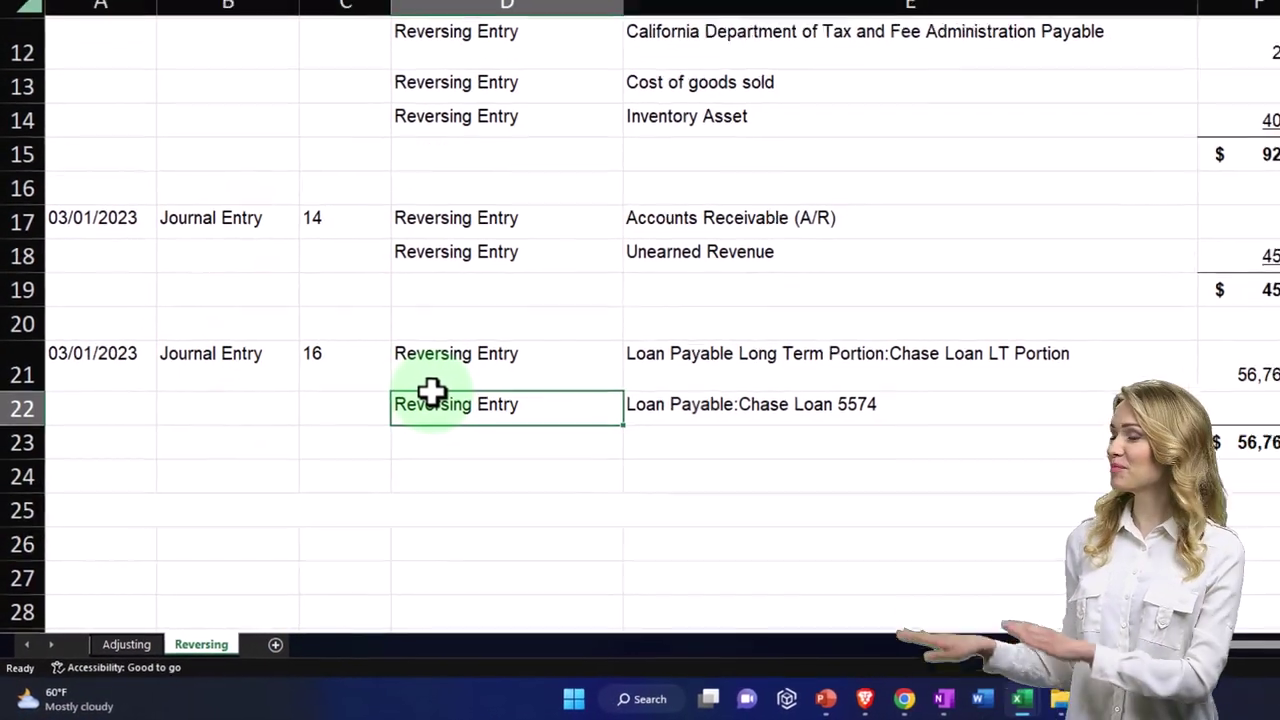
Step: Apply all borders to the journal entry cells from A6 through the last entry row in the Credit column
scroll(330, 470, up, 4)
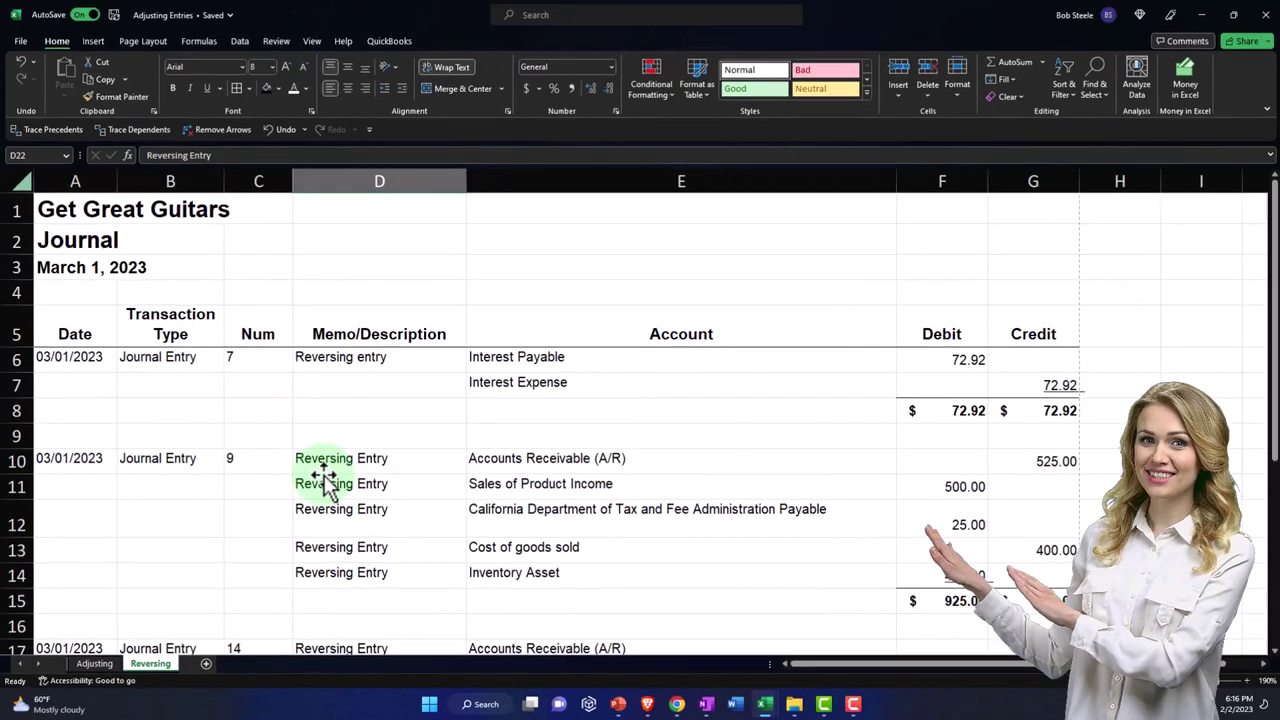
drag(100, 360, 1015, 512)
click(233, 86)
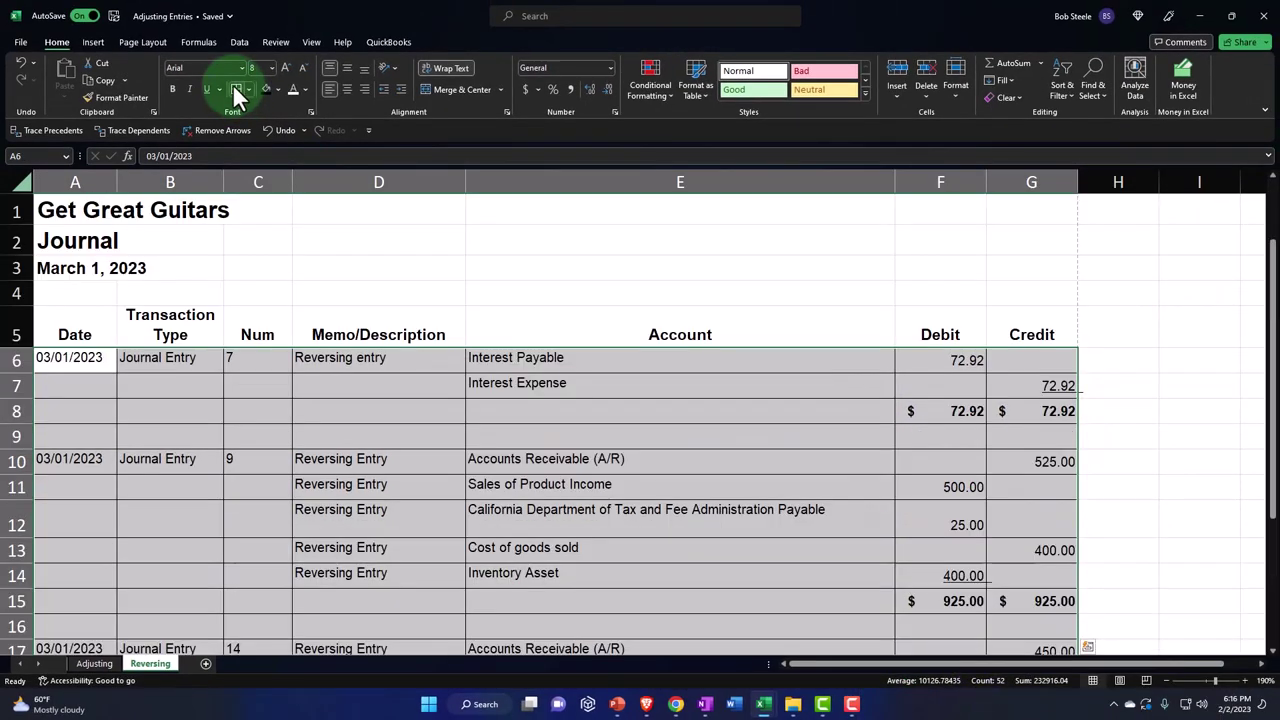
click(247, 355)
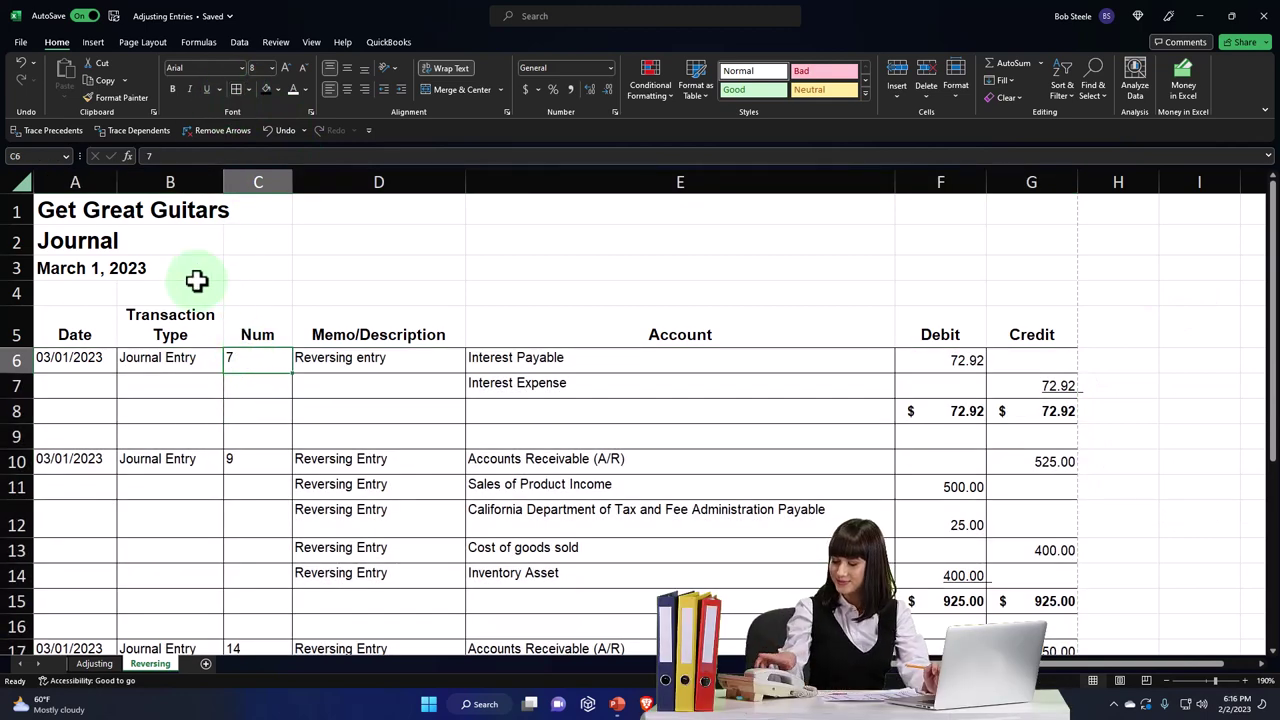
Step: Center the company name in row 1 across columns A to G using Center Across Selection
drag(73, 207, 1014, 211)
right_click(283, 208)
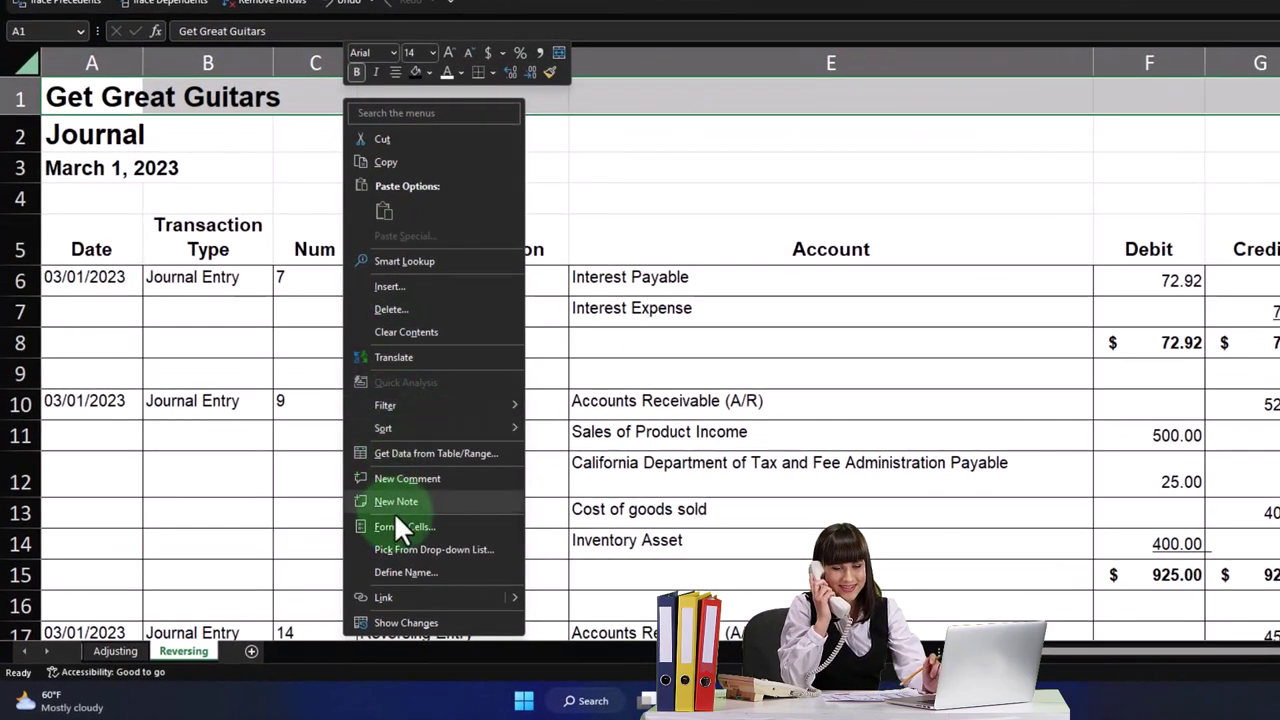
click(397, 524)
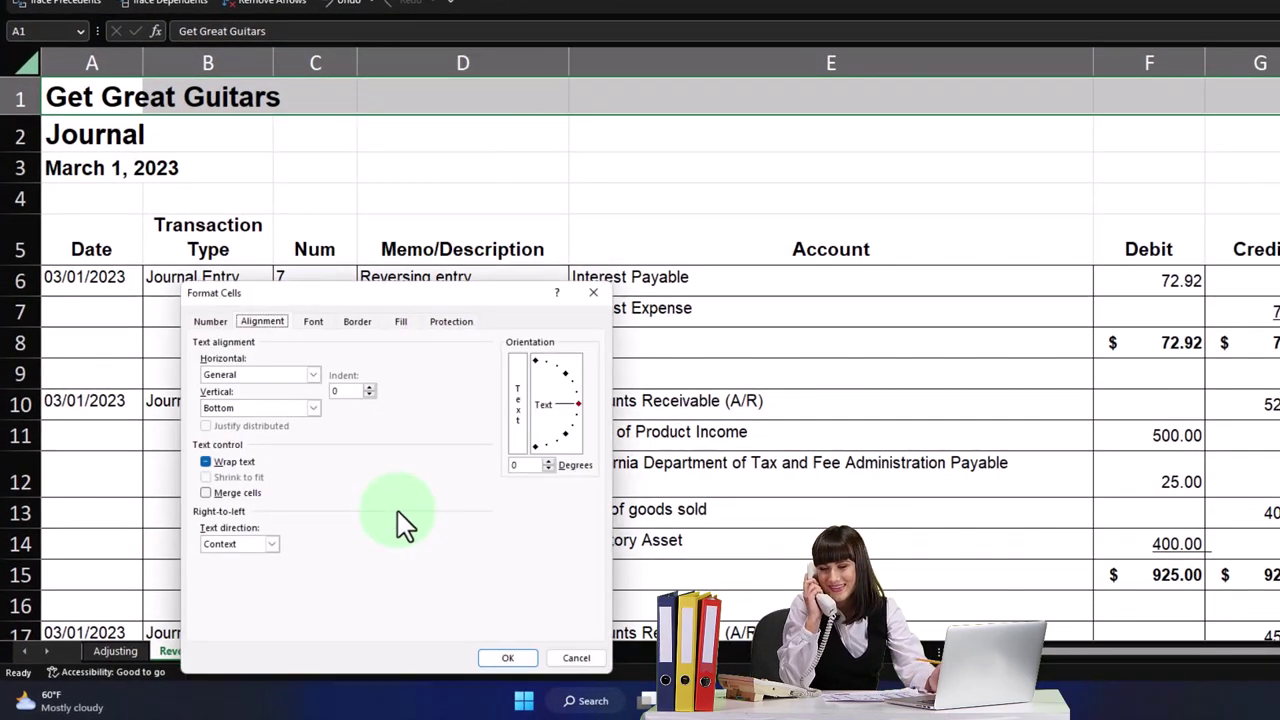
drag(328, 291, 435, 168)
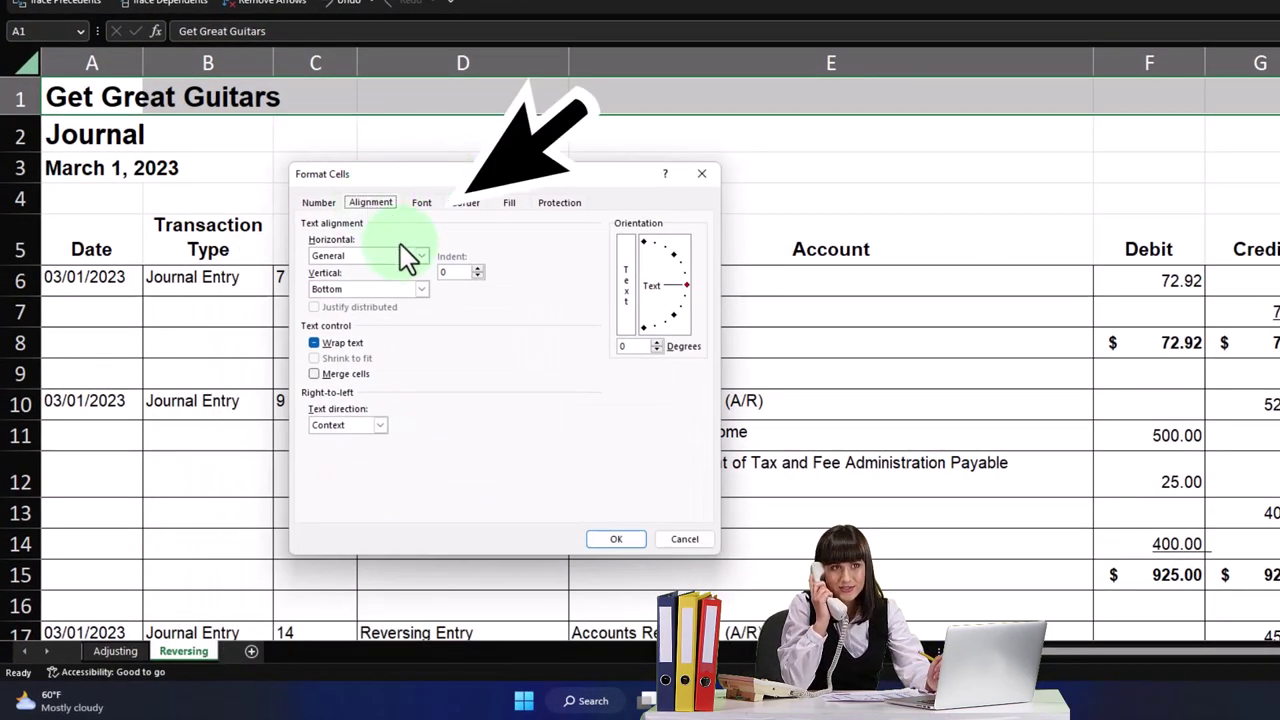
click(360, 334)
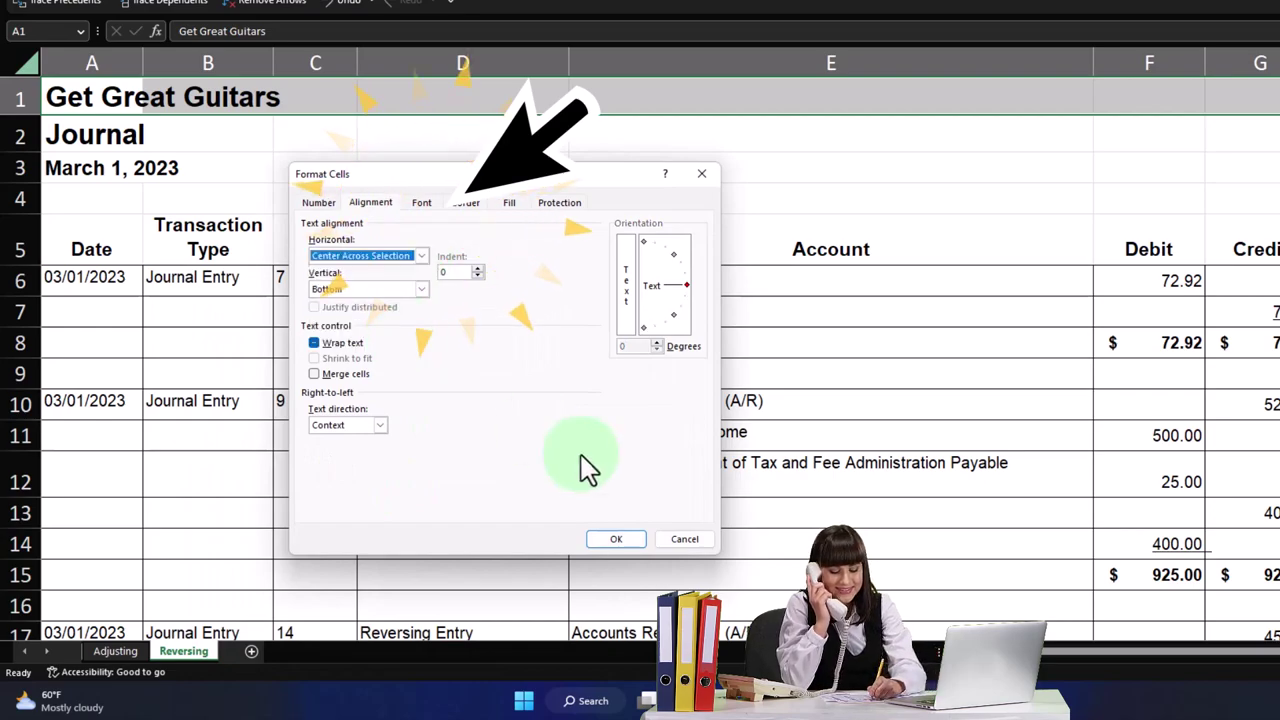
click(617, 540)
Step: Center the Journal title in row 2 across columns A to G using Center Across Selection
drag(100, 135, 1226, 133)
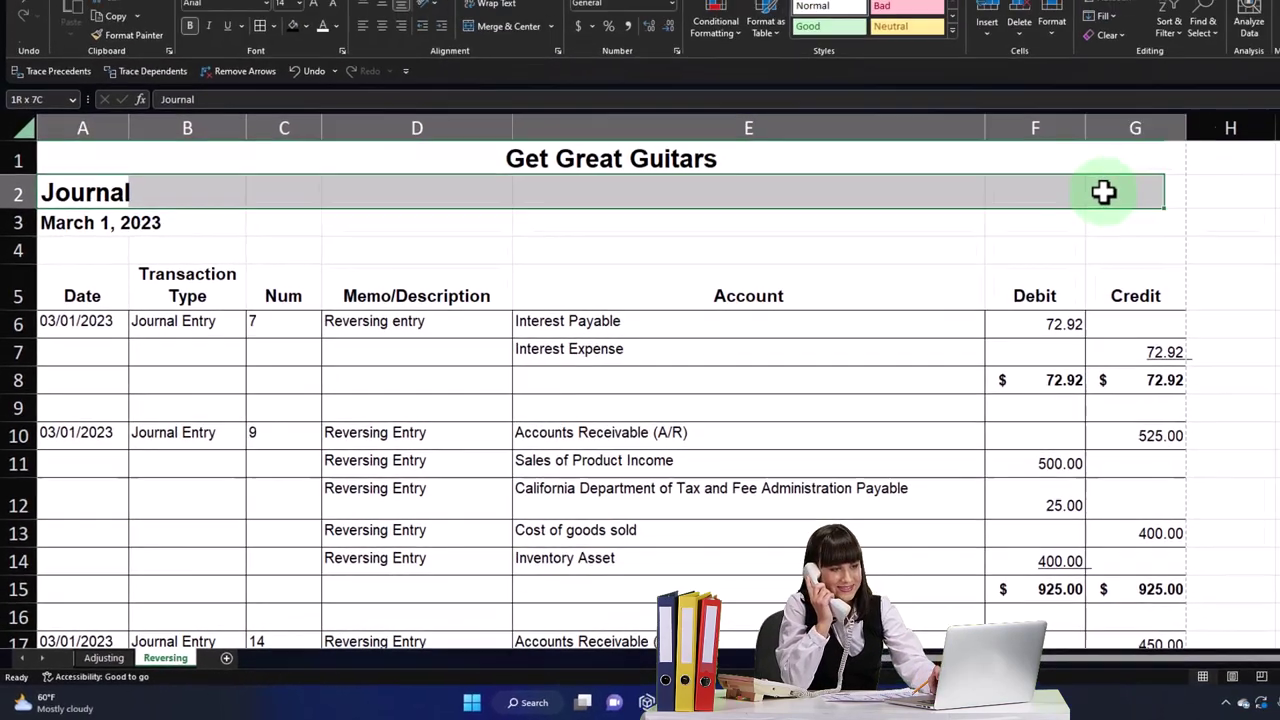
right_click(1112, 193)
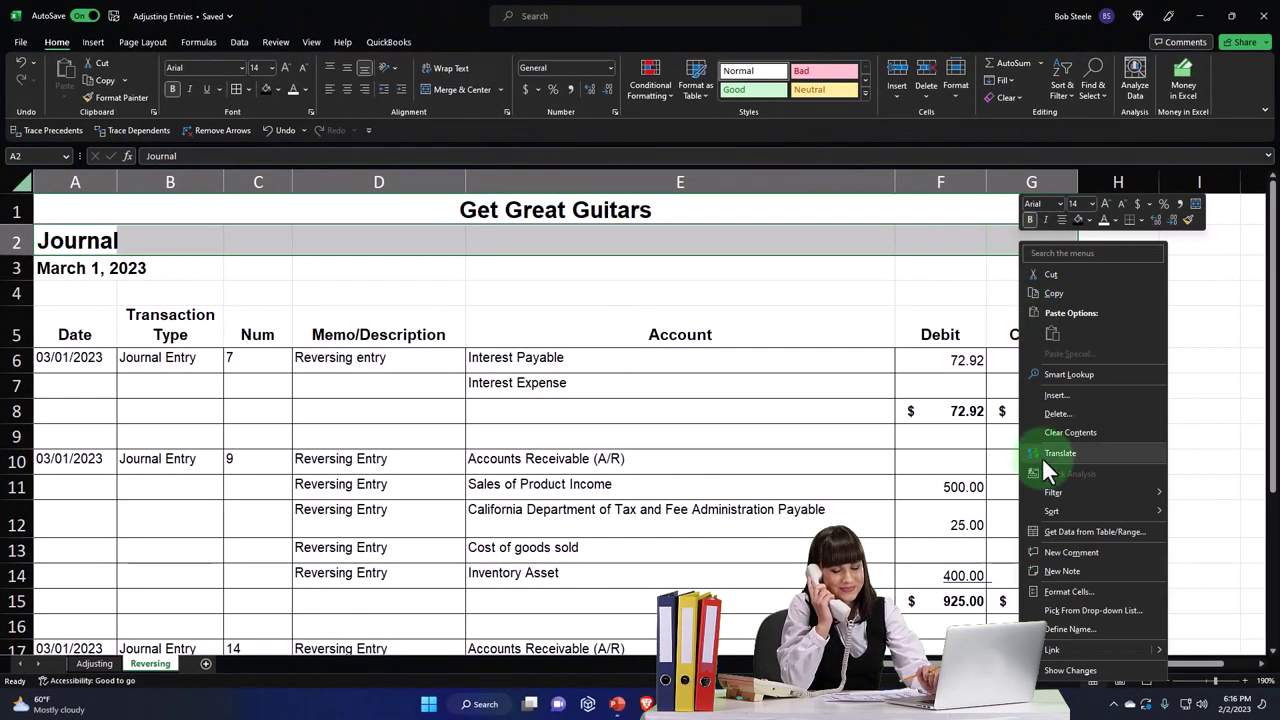
click(1064, 590)
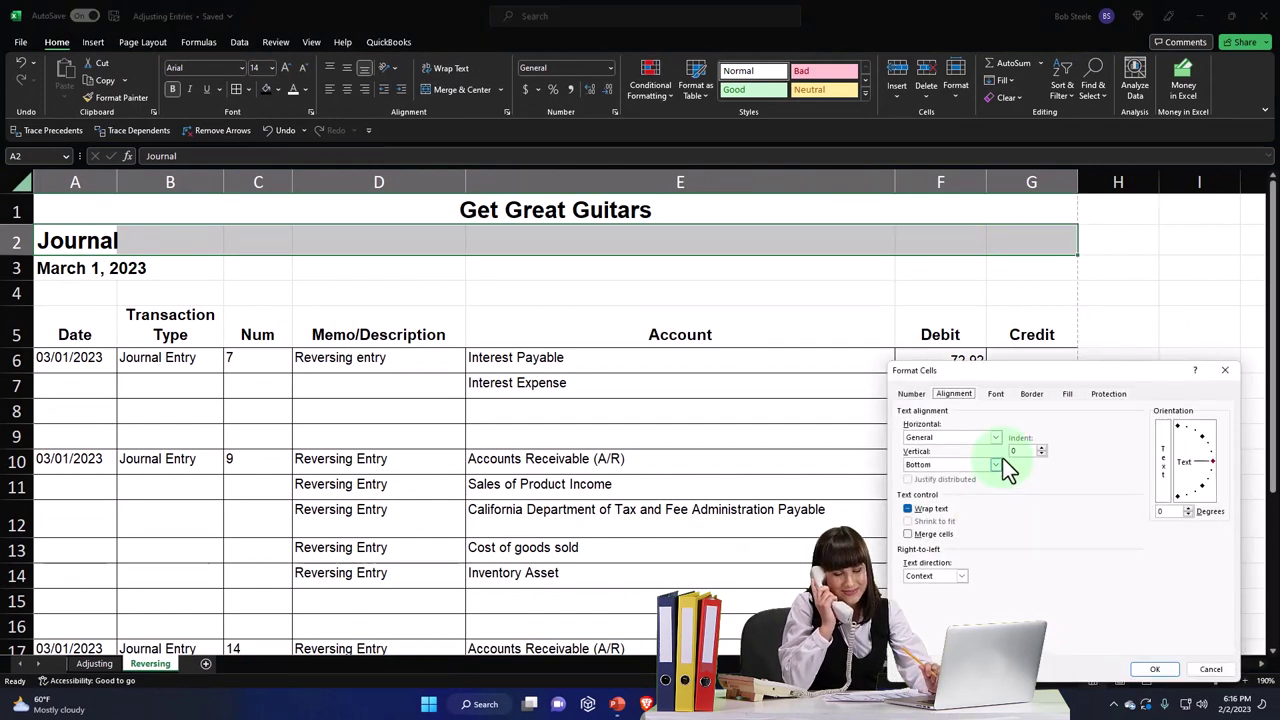
click(950, 501)
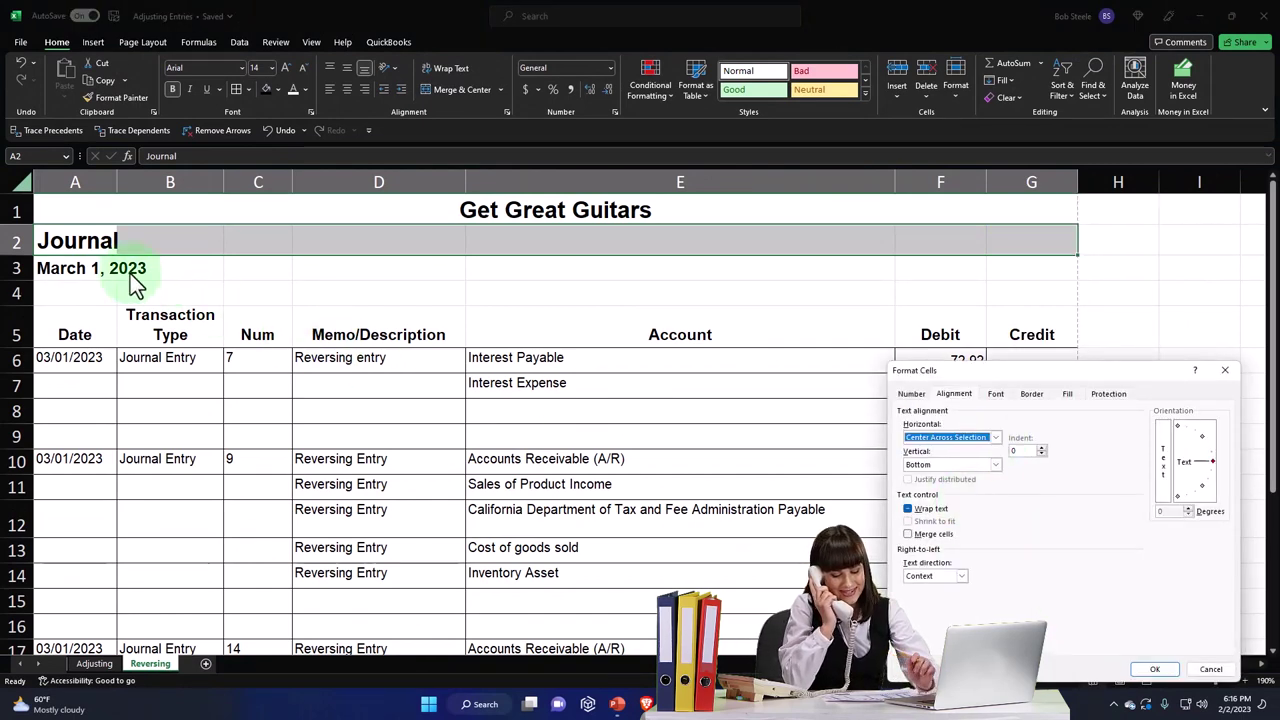
click(1155, 668)
Step: Center the March 1, 2023 date line in row 3 across columns A to G using Center Across Selection
drag(89, 277, 1040, 268)
right_click(794, 265)
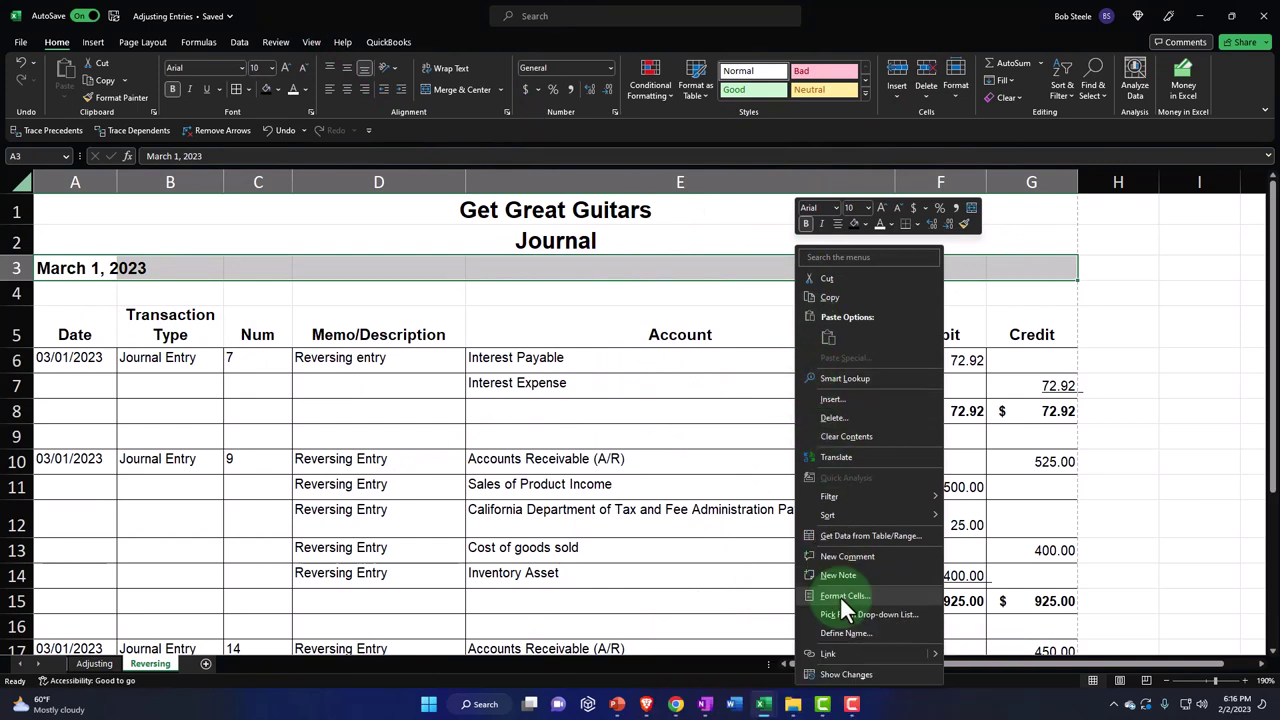
click(840, 596)
drag(724, 370, 575, 282)
click(626, 349)
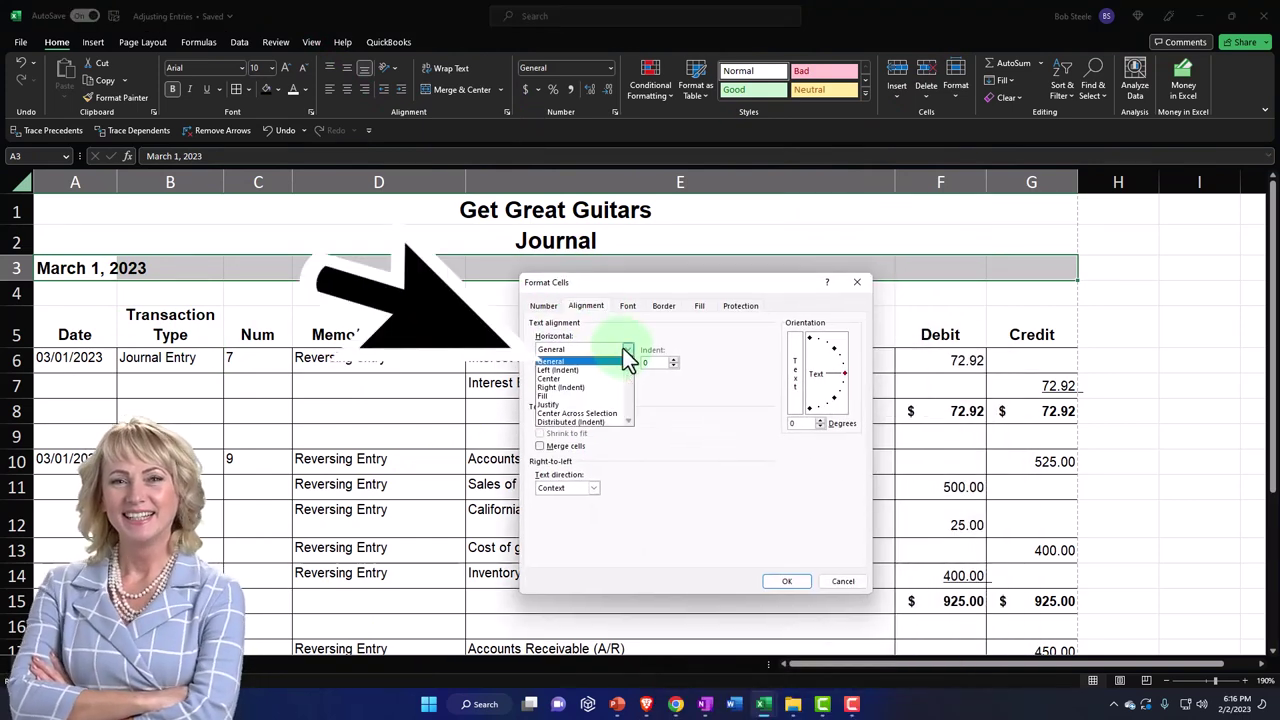
click(620, 413)
click(787, 582)
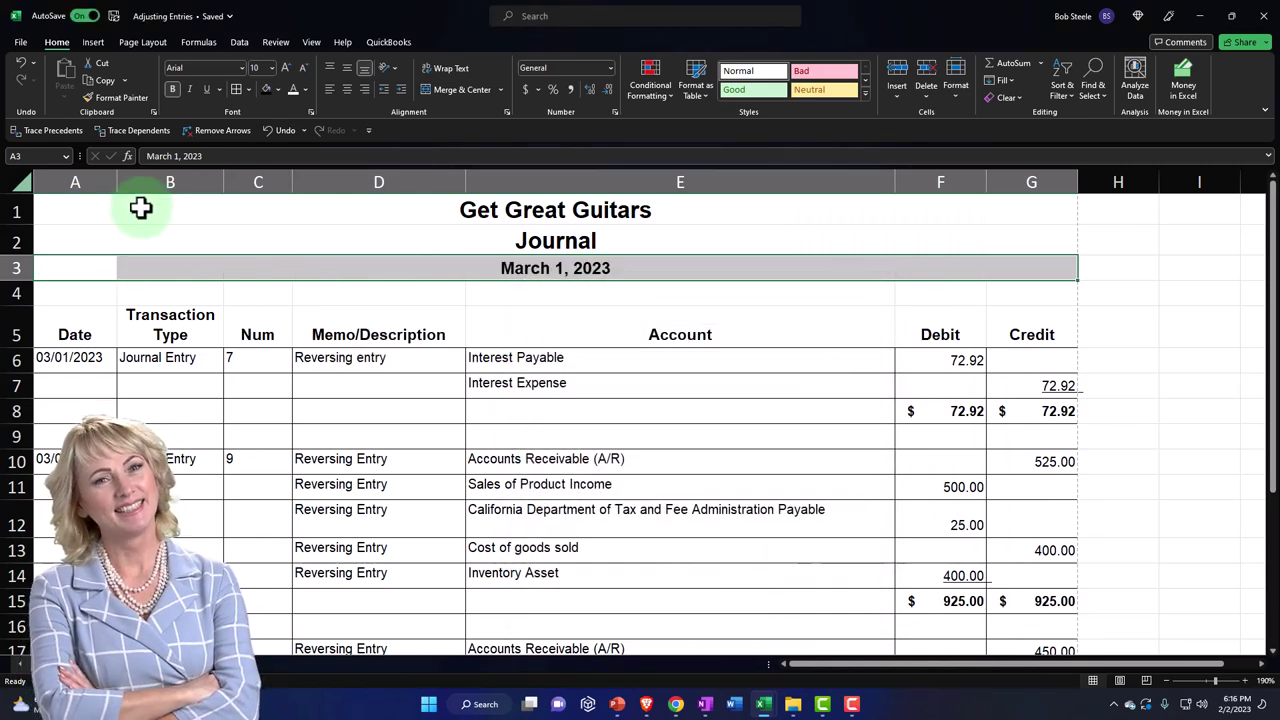
Step: Format the heading block A1:G3 with a black fill and white text
drag(140, 208, 1018, 258)
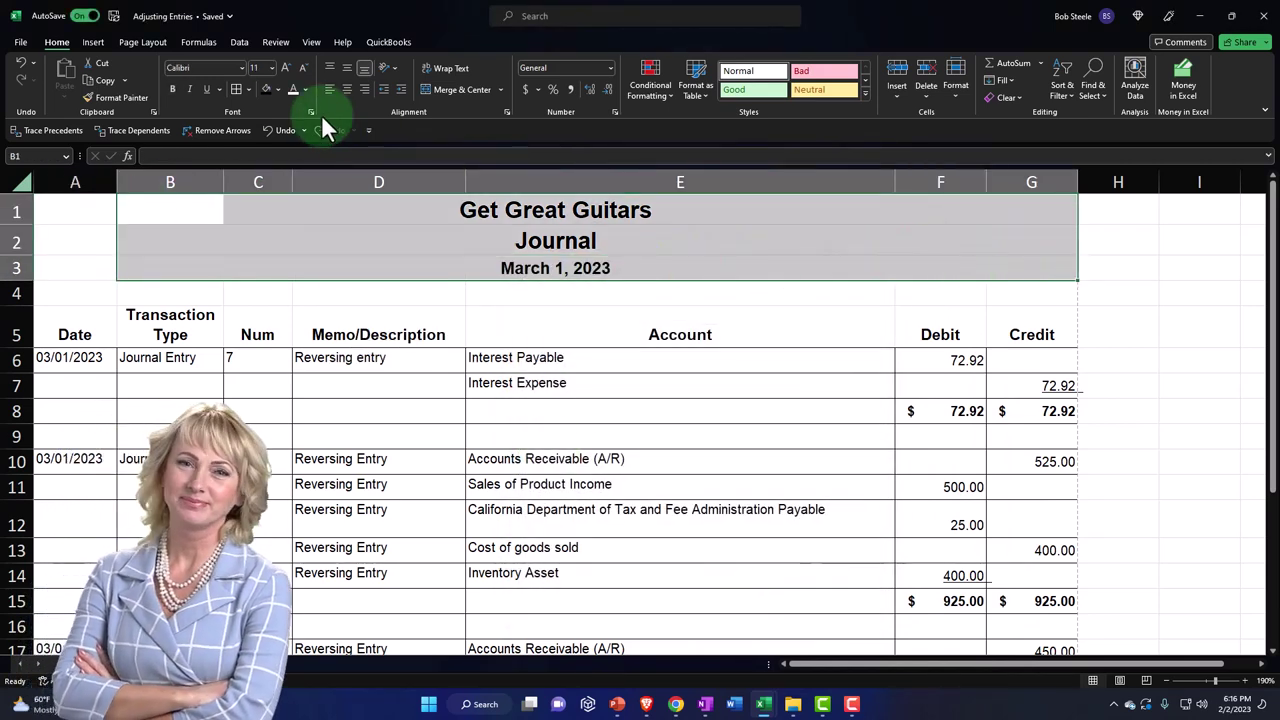
drag(70, 210, 1040, 263)
click(265, 89)
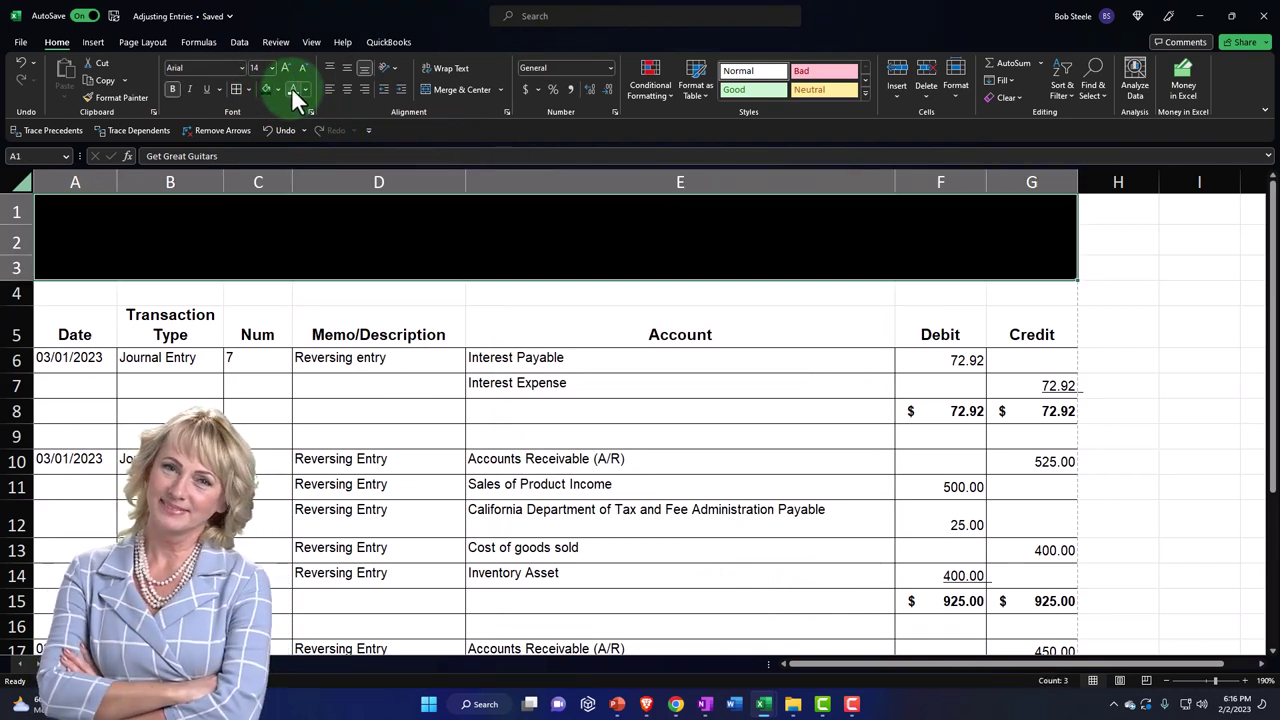
click(292, 88)
click(525, 483)
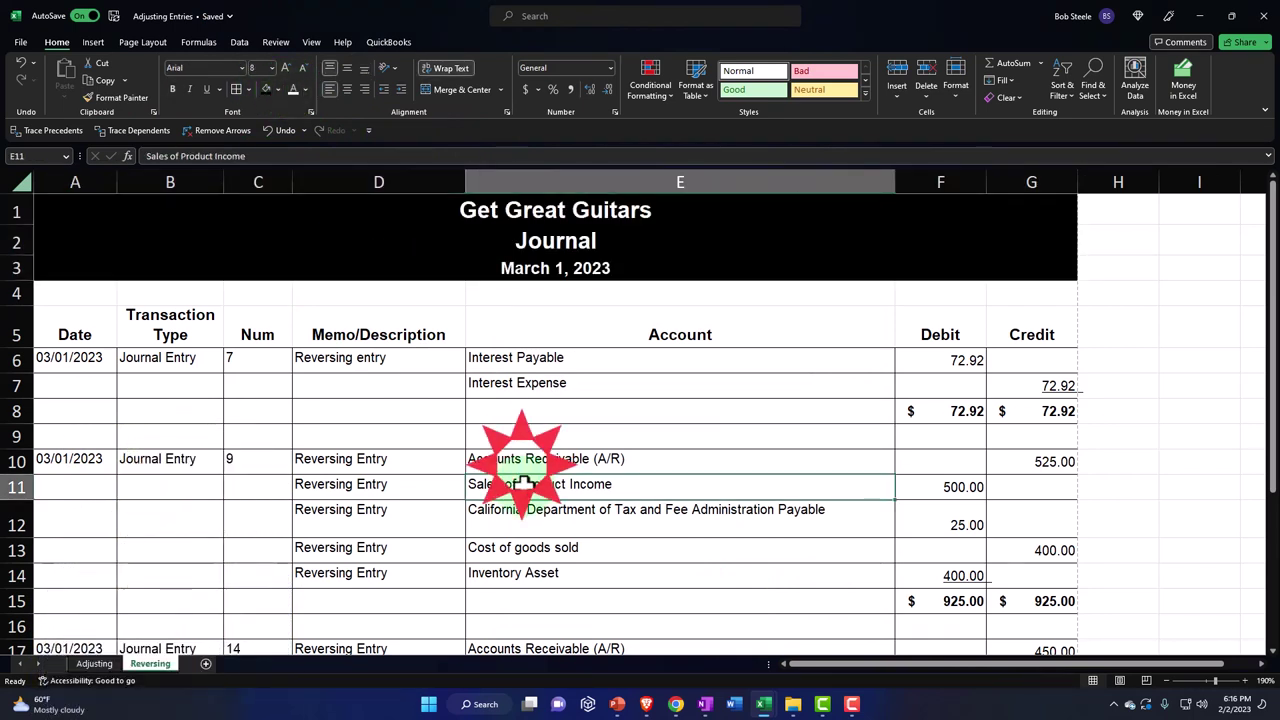
Step: Compare the interest adjusting entry number 6 on the Adjusting sheet with reversing entry number 7 on the Reversing sheet
click(529, 368)
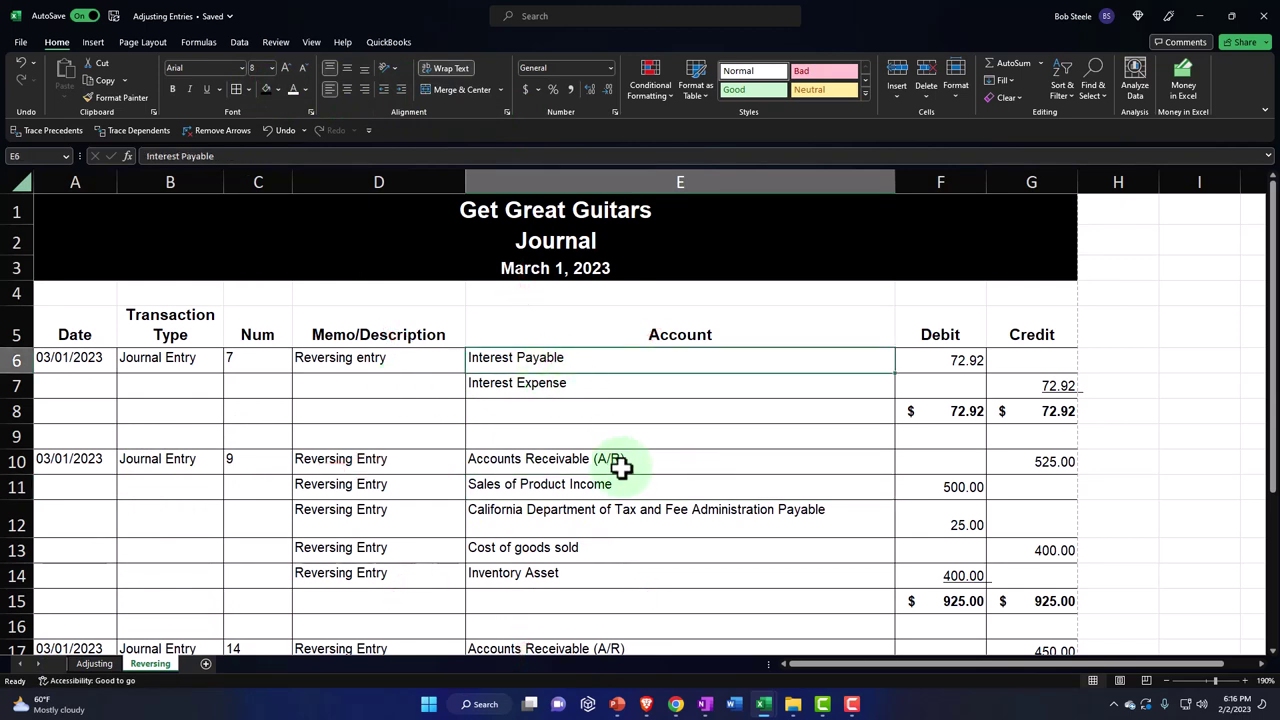
click(94, 663)
drag(349, 380, 1000, 418)
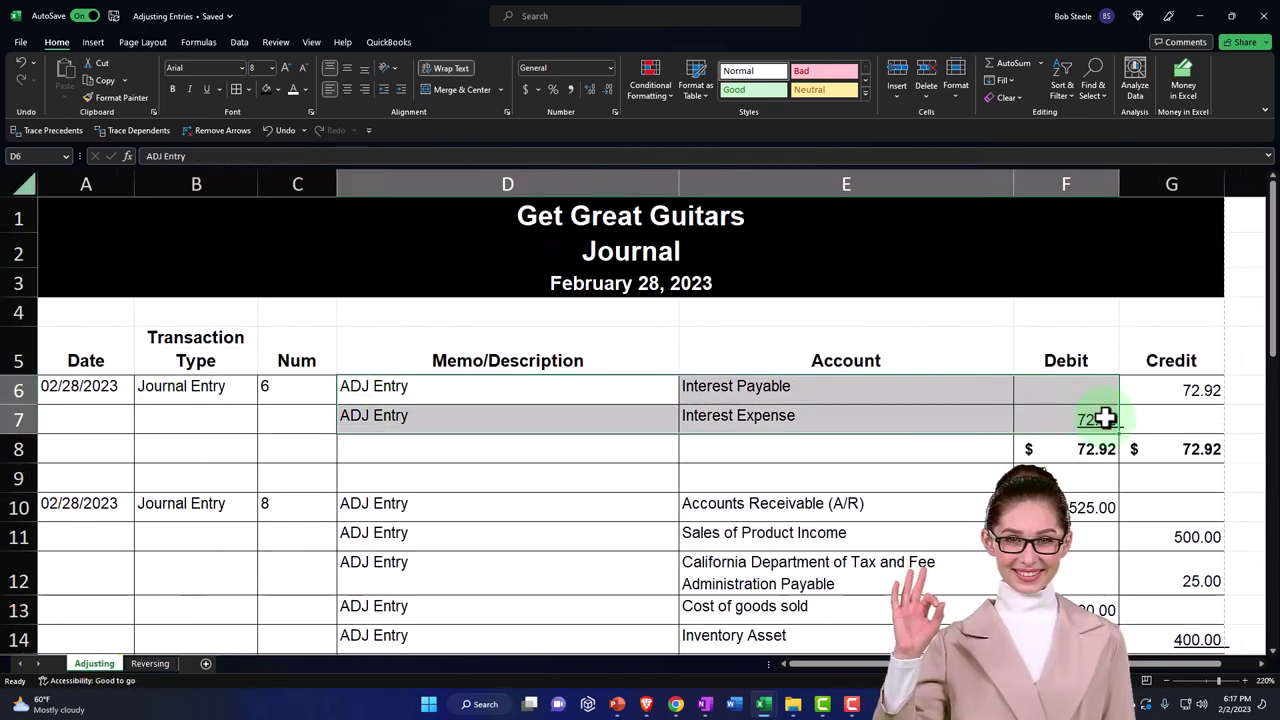
click(155, 663)
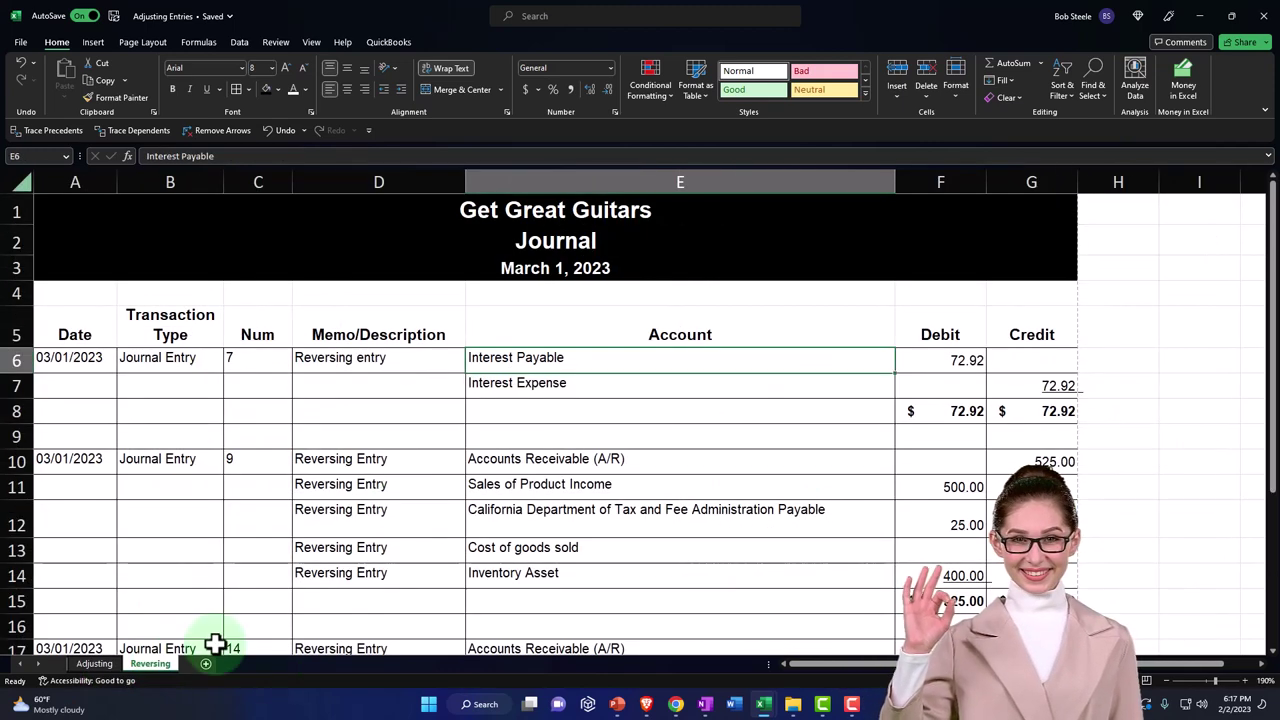
click(392, 433)
ctrl+scroll(372, 476, up, 3)
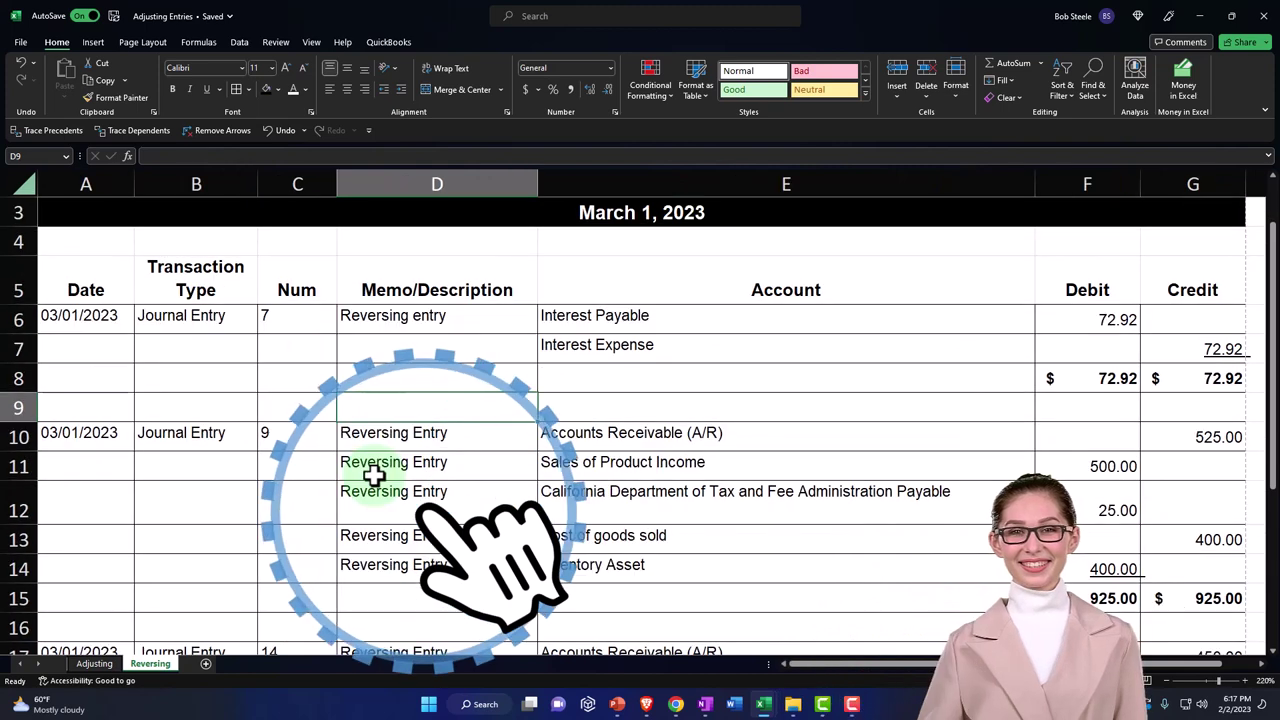
drag(101, 316, 1196, 375)
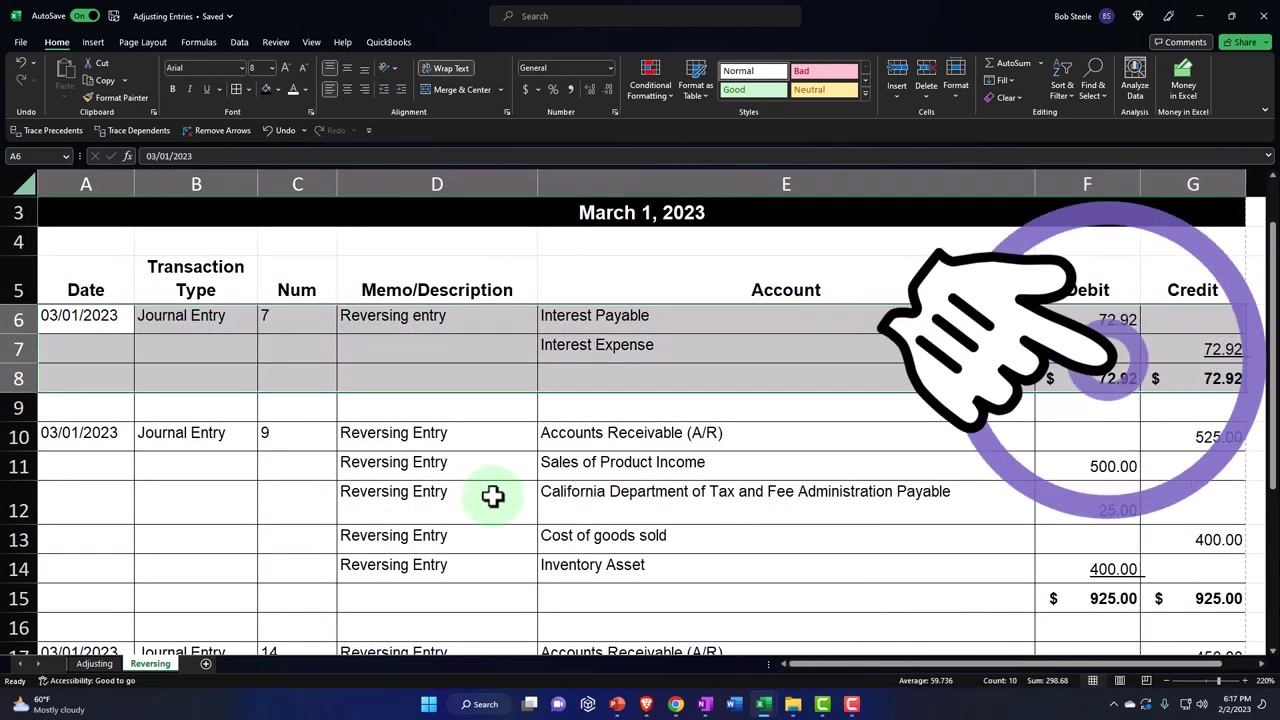
Step: Compare the accounts, debits and credits of adjusting entry number 8 with those of reversing entry number 9 across both sheets
click(105, 667)
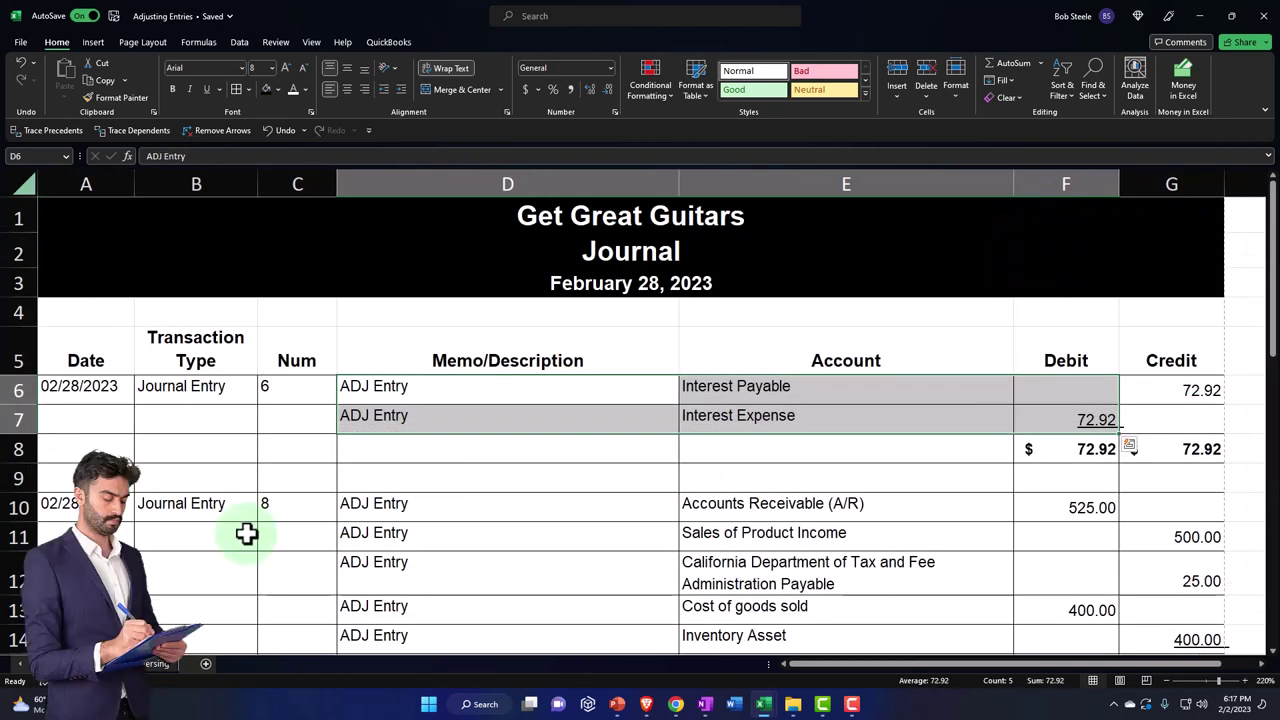
scroll(240, 515, down, 1)
drag(92, 421, 1143, 573)
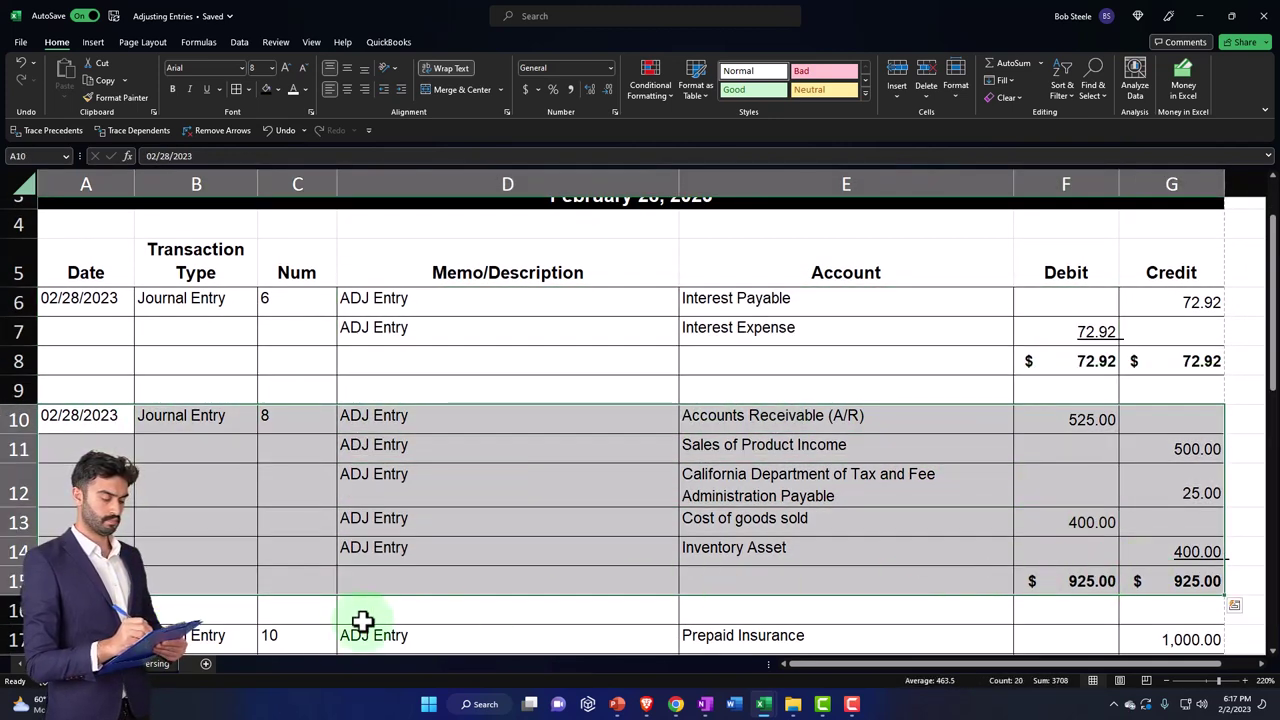
click(156, 664)
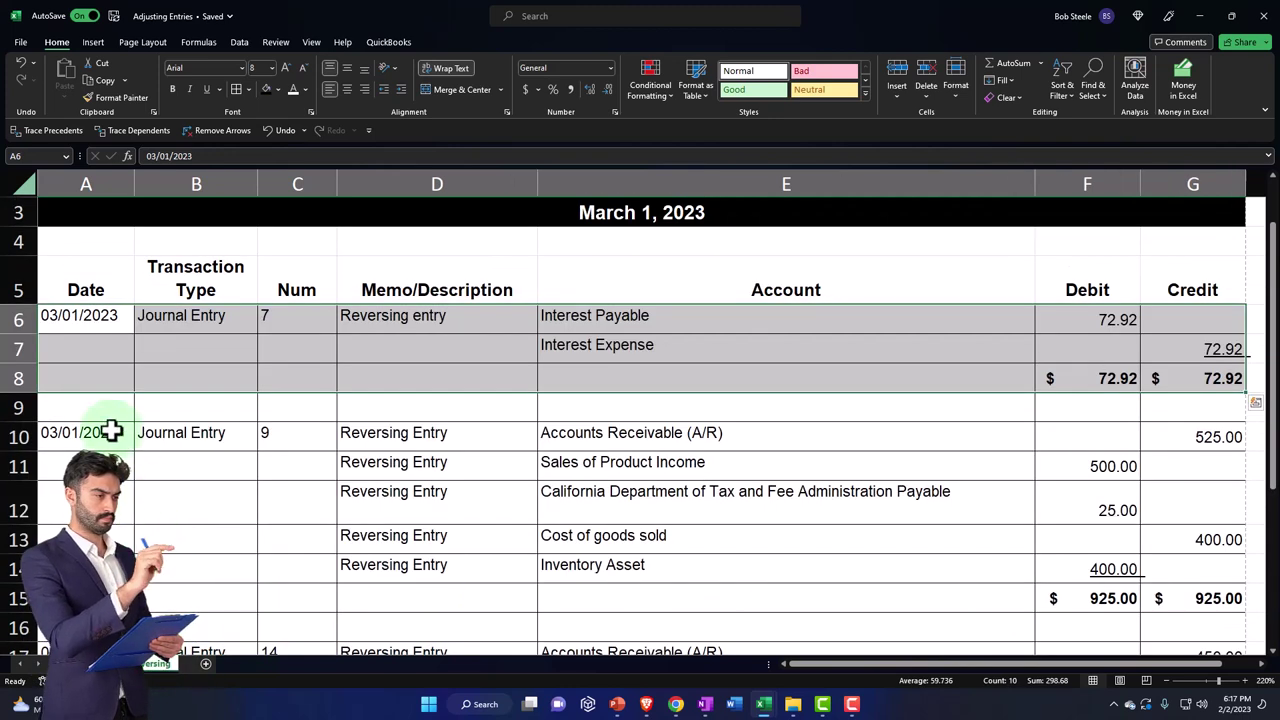
drag(130, 432, 1151, 582)
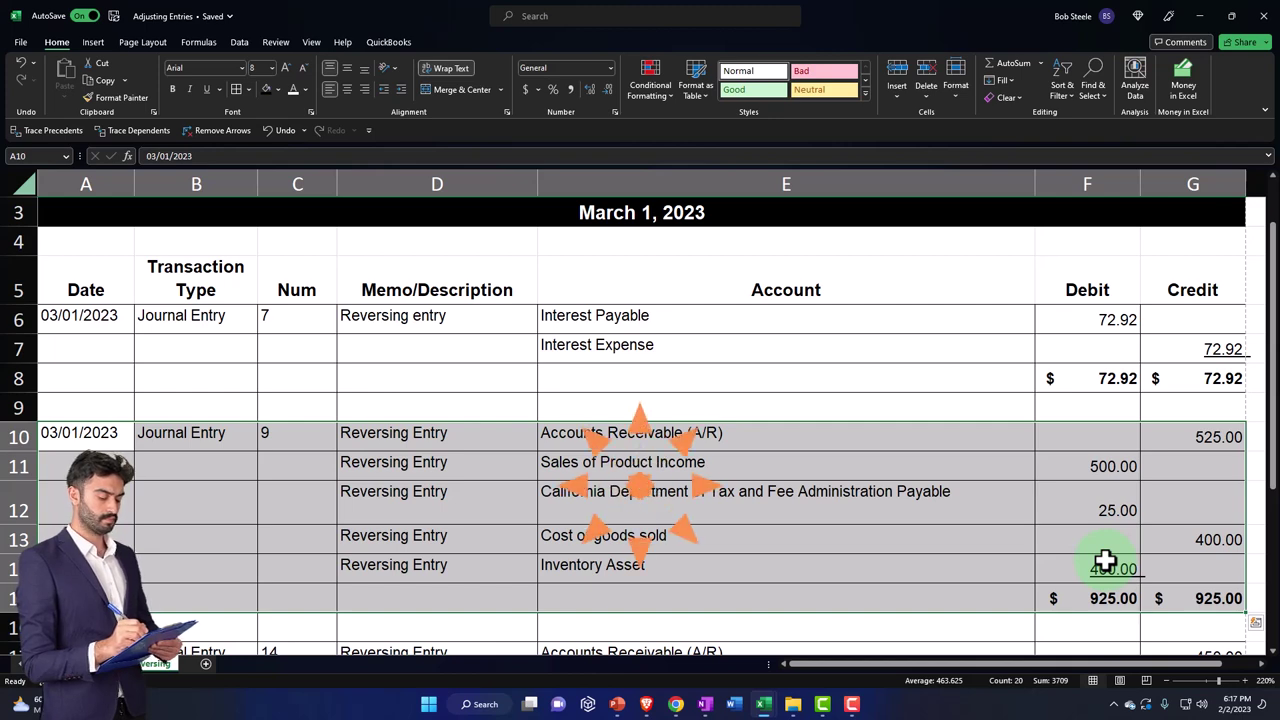
scroll(1105, 562, down, 1)
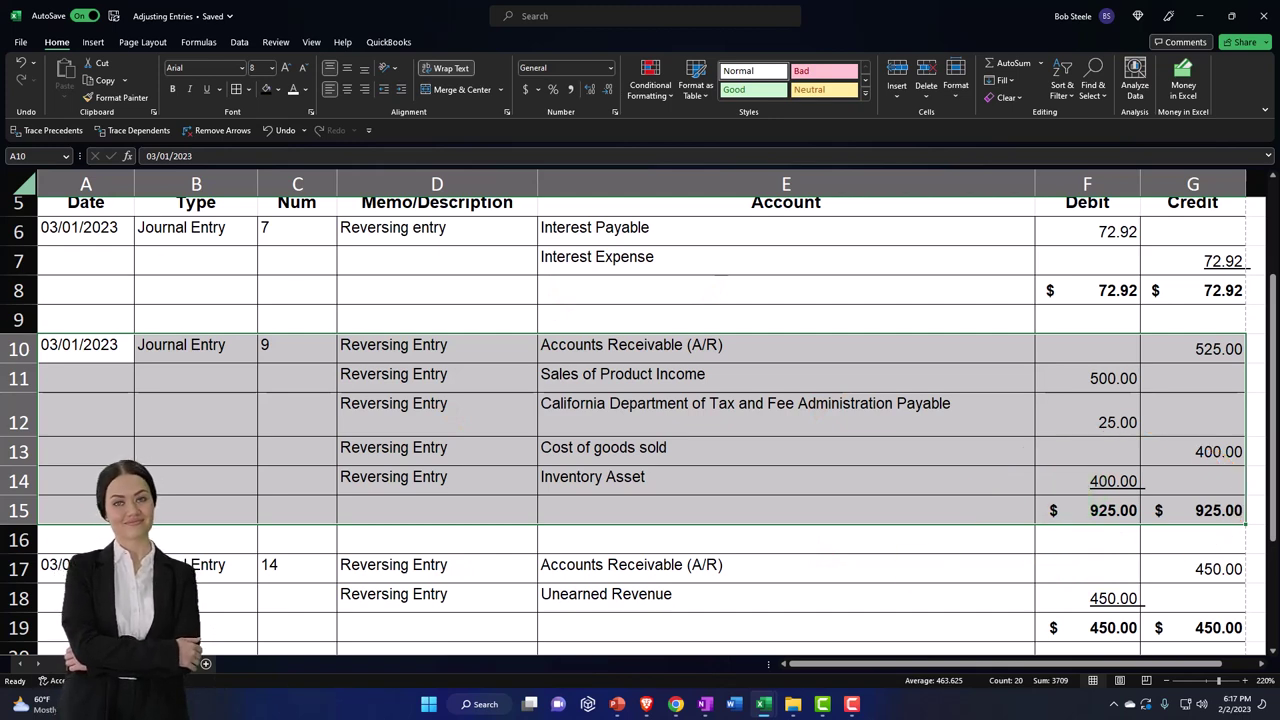
key(ctrl+Page_Up)
drag(743, 420, 745, 550)
drag(1055, 418, 1161, 533)
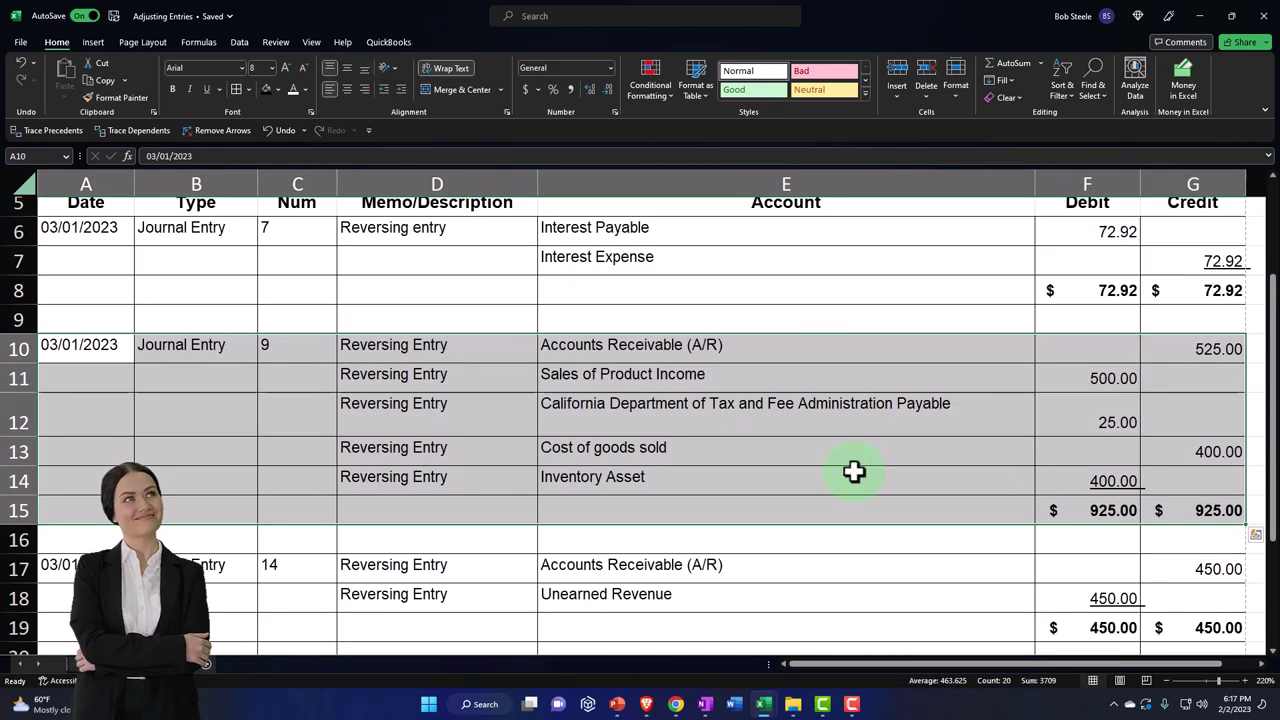
mouse_move(1076, 361)
mouse_down()
mouse_move(1108, 354)
mouse_move(1200, 449)
mouse_move(1200, 488)
mouse_up()
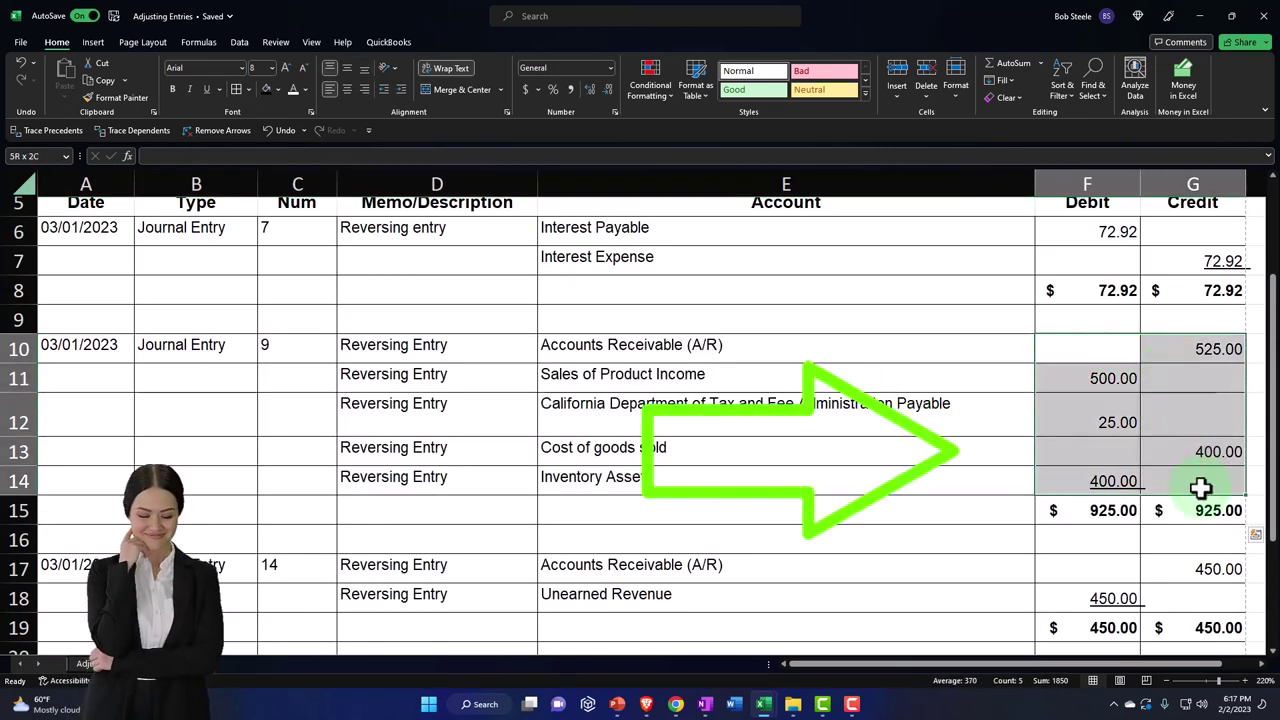
Step: Review the prepaid insurance entry number 10 and the depreciation entries number 11 and 12 on the Adjusting sheet
scroll(875, 508, down, 1)
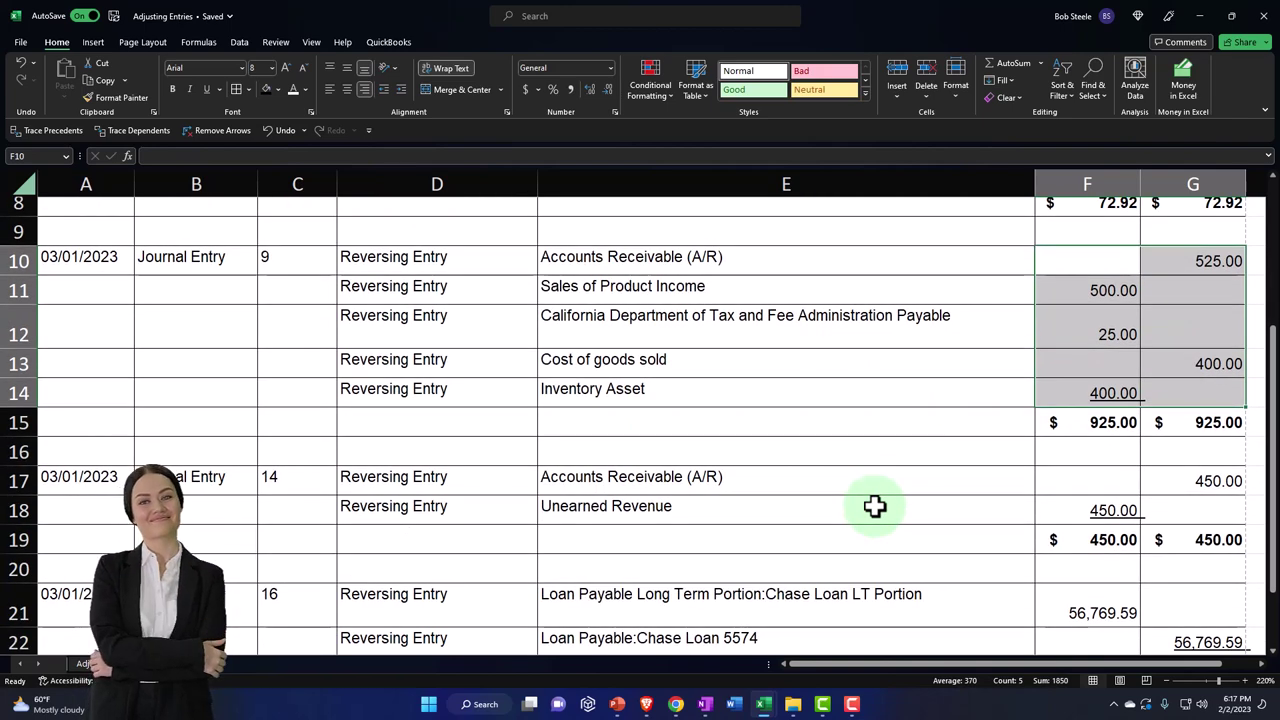
scroll(875, 508, down, 1)
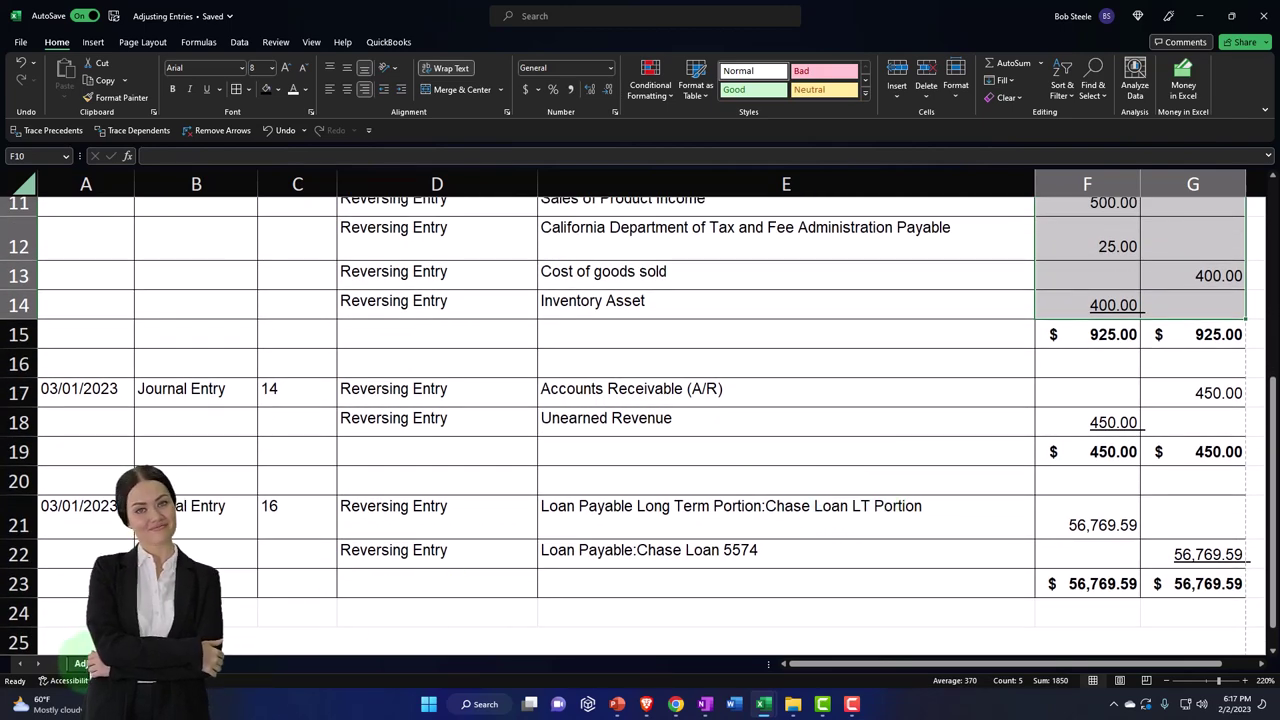
key(ctrl+Page_Up)
click(274, 534)
scroll(276, 534, down, 2)
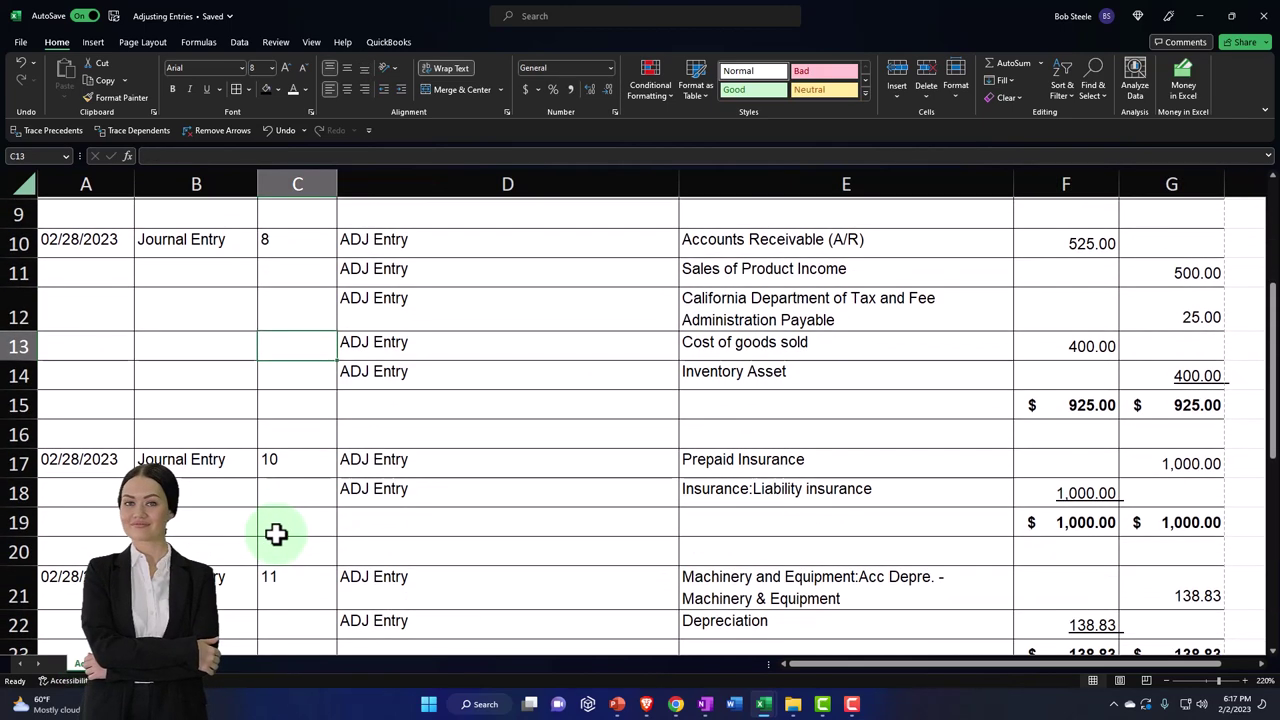
scroll(276, 534, down, 1)
mouse_move(109, 371)
mouse_down()
mouse_move(1077, 400)
mouse_move(1137, 430)
mouse_up()
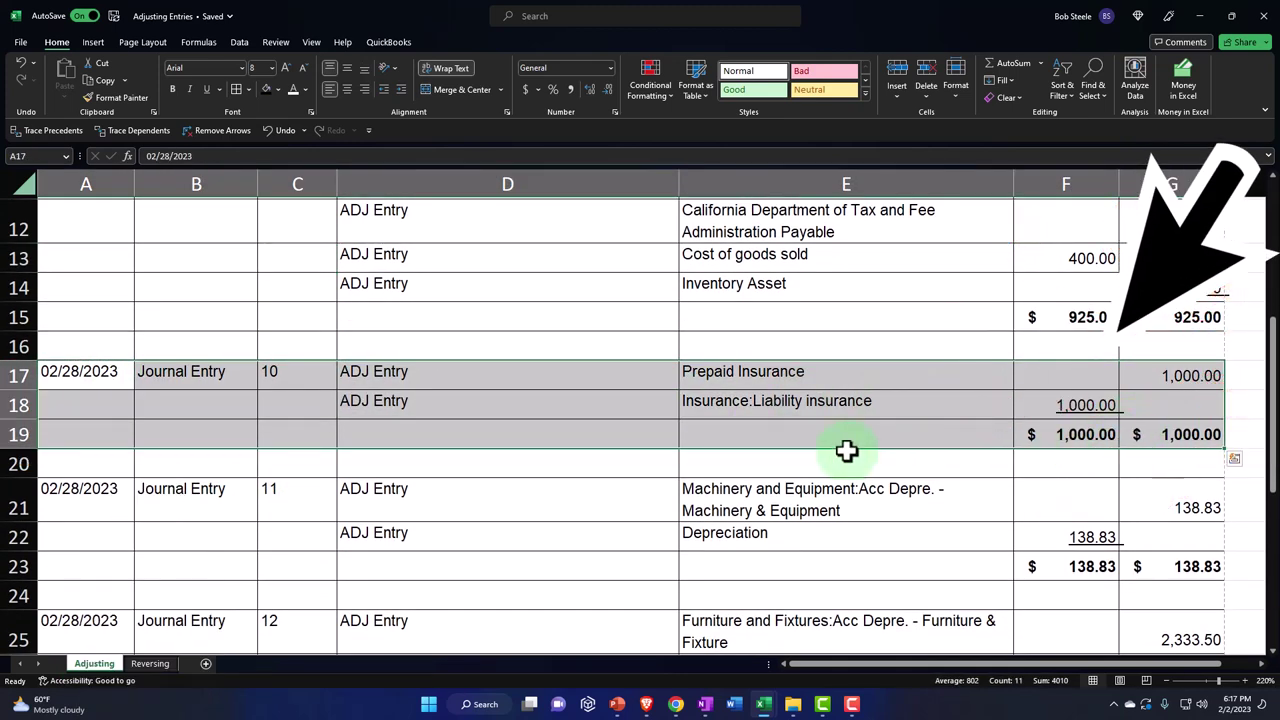
scroll(635, 470, down, 1)
drag(100, 403, 1146, 600)
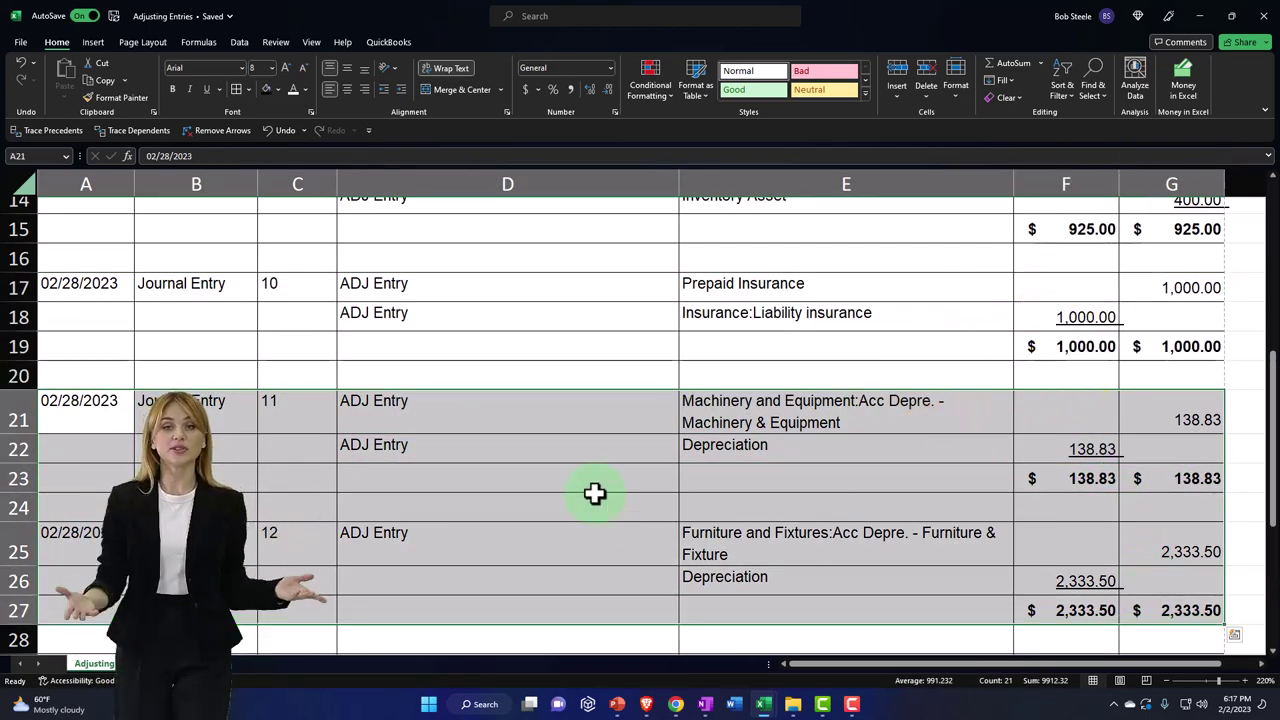
Step: Compare the unearned revenue adjusting entry number 13 on the Adjusting sheet with reversing entry number 14 on the Reversing sheet
scroll(594, 494, down, 3)
scroll(590, 490, down, 1)
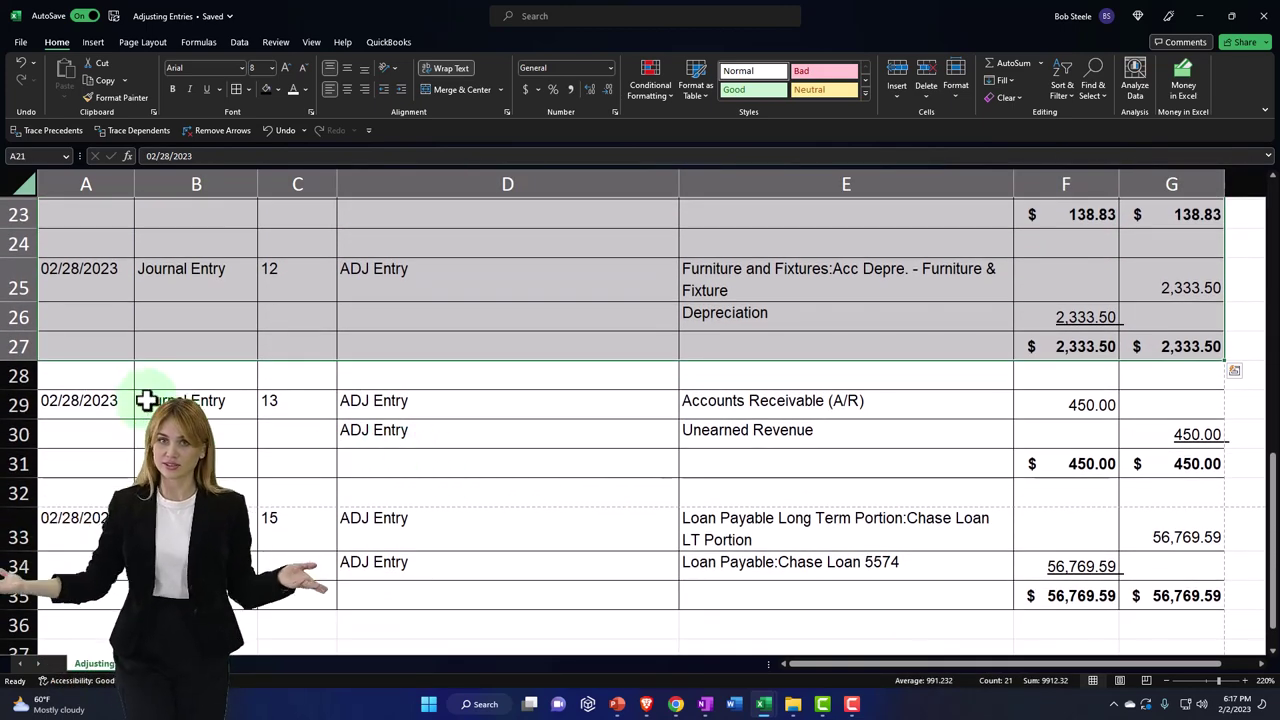
mouse_move(147, 400)
mouse_down()
mouse_move(114, 397)
mouse_move(1160, 451)
mouse_up()
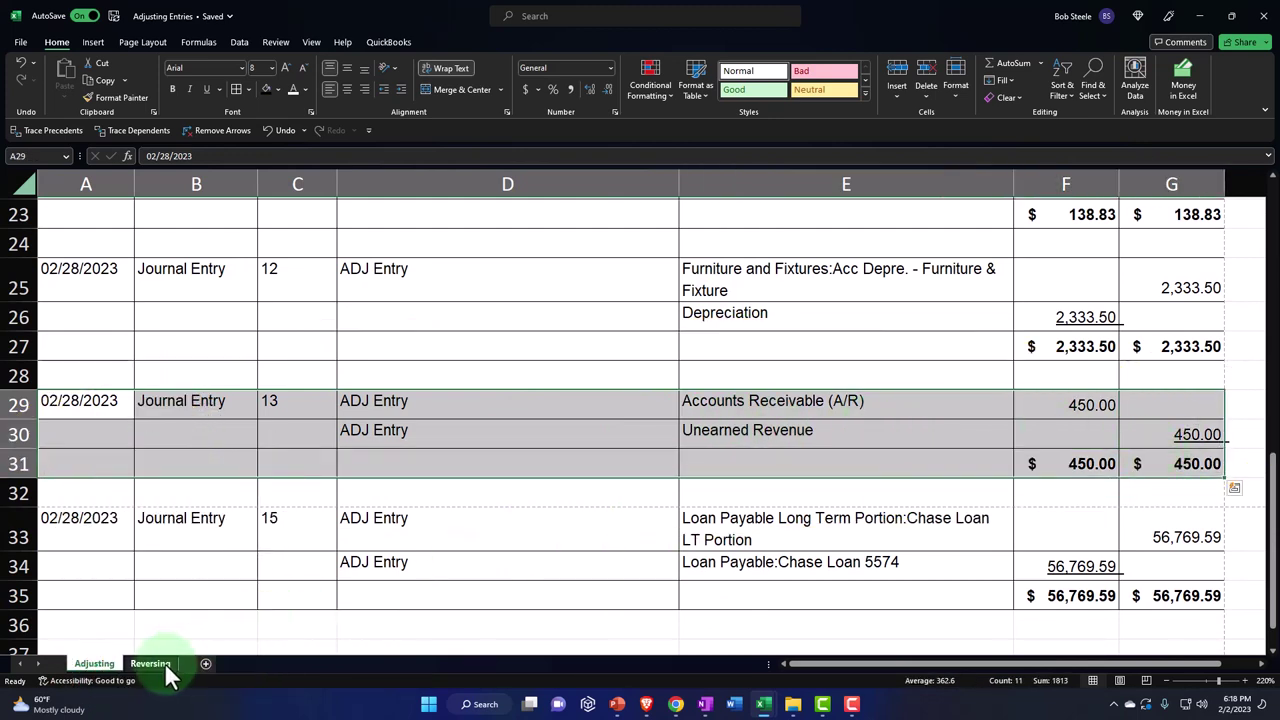
click(152, 664)
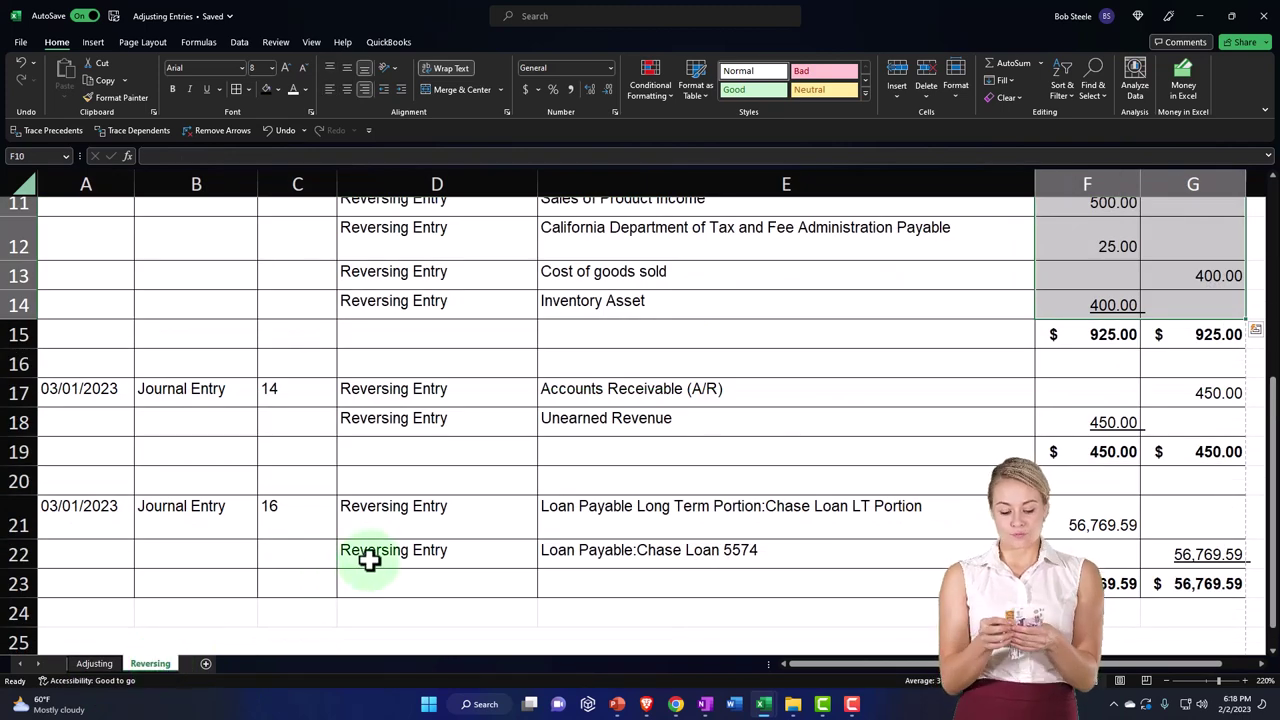
click(369, 560)
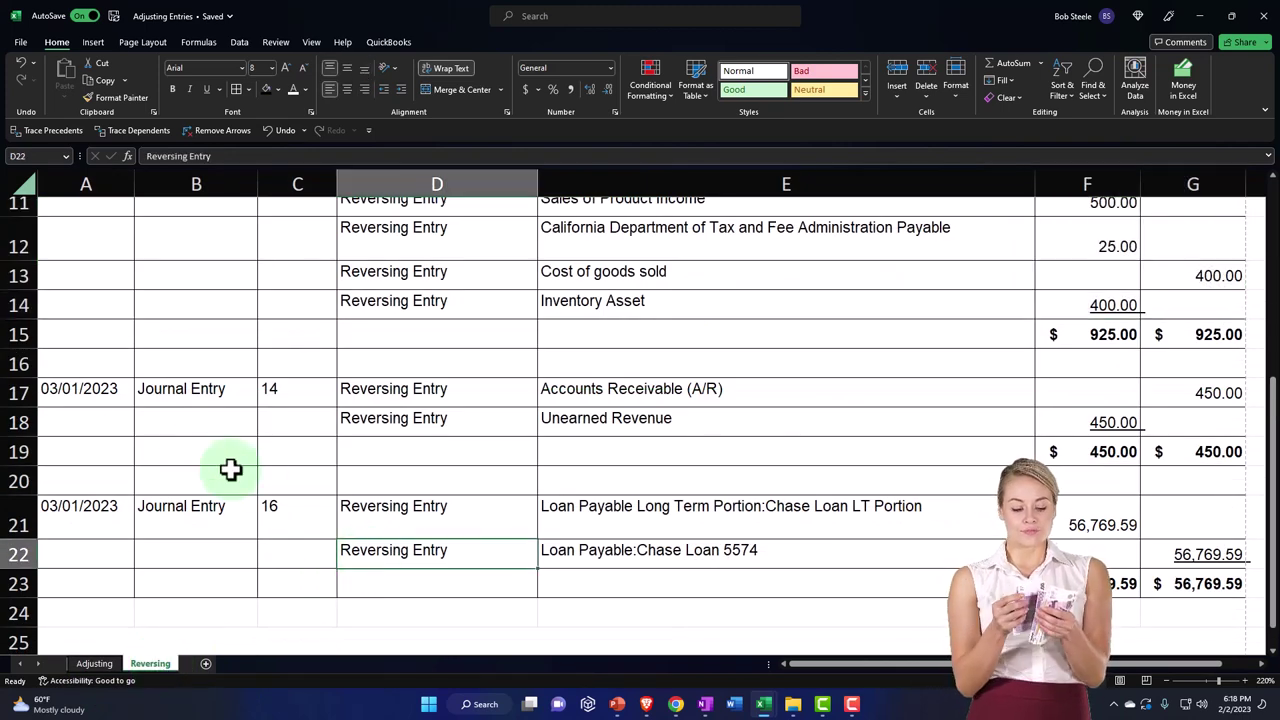
mouse_move(97, 397)
mouse_down()
mouse_move(1086, 423)
mouse_move(1150, 438)
mouse_up()
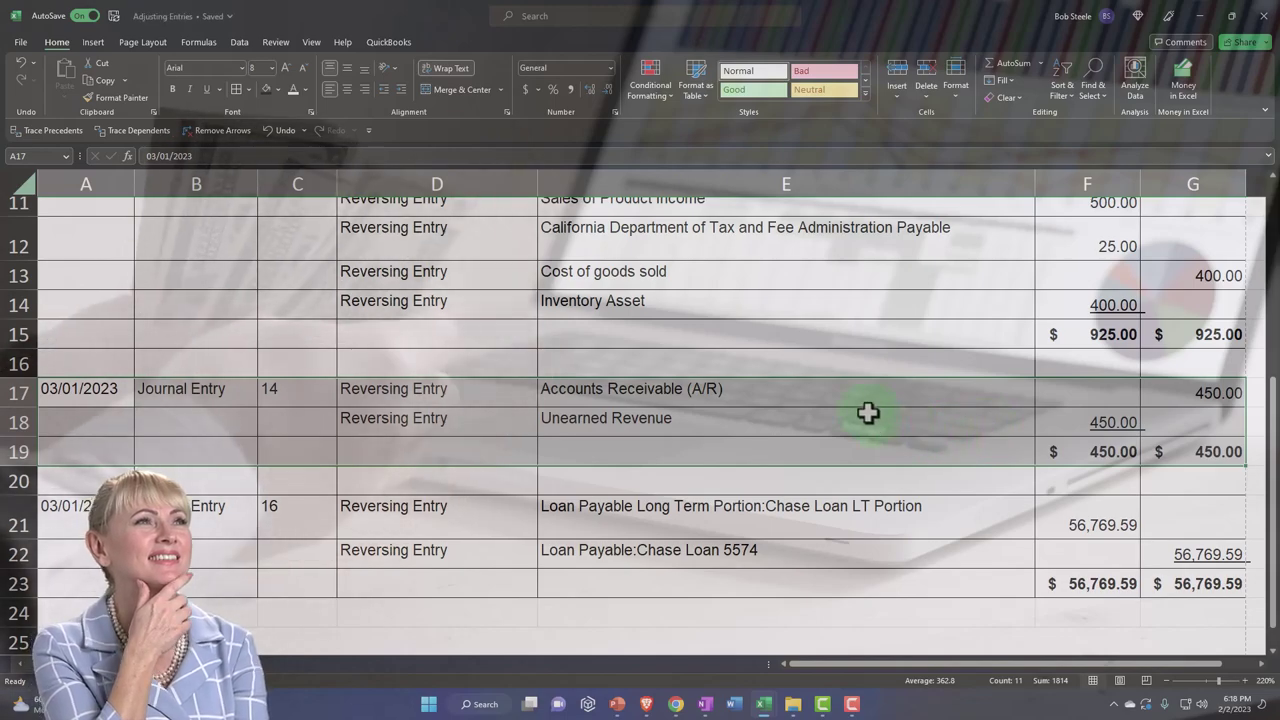
click(819, 394)
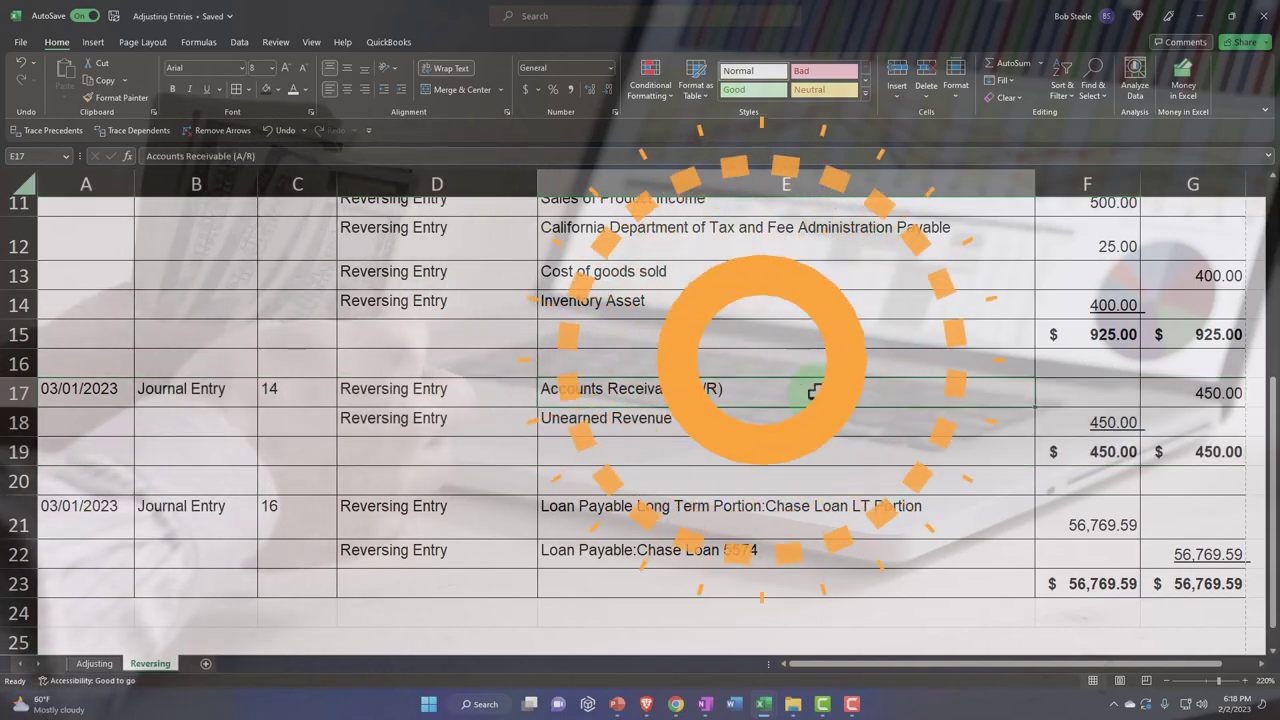
scroll(819, 394, up, 3)
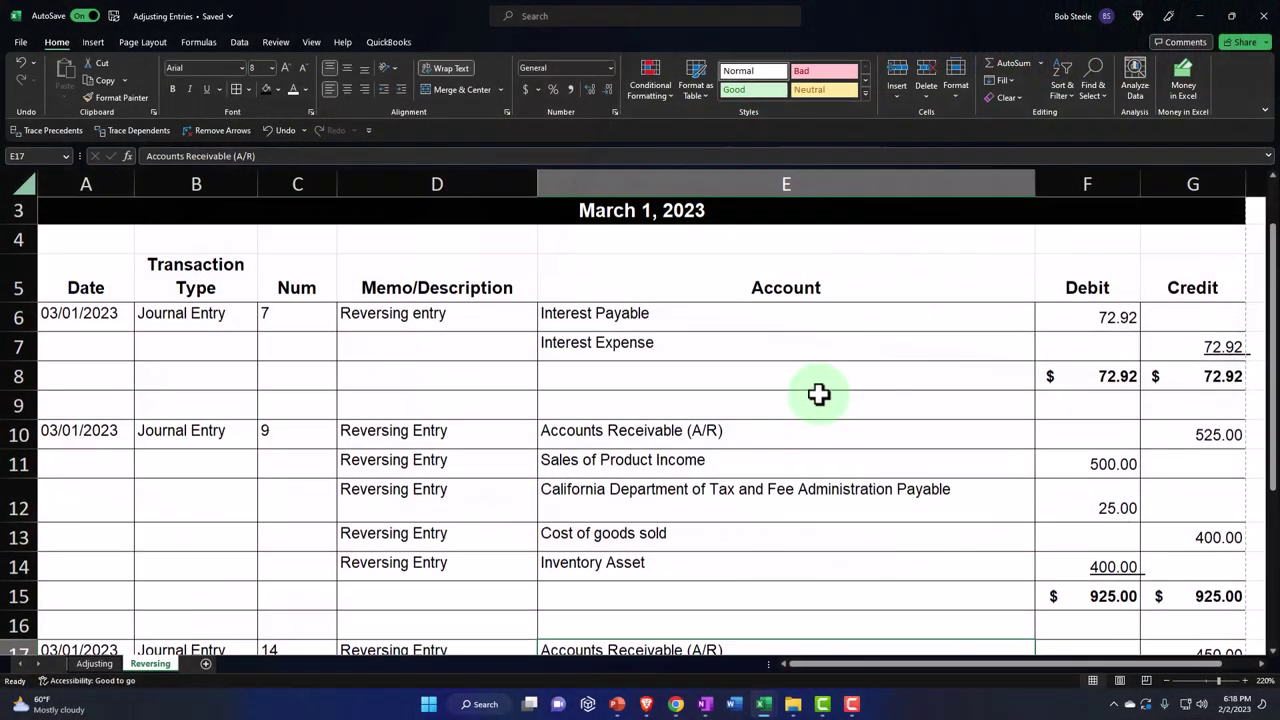
scroll(803, 435, down, 2)
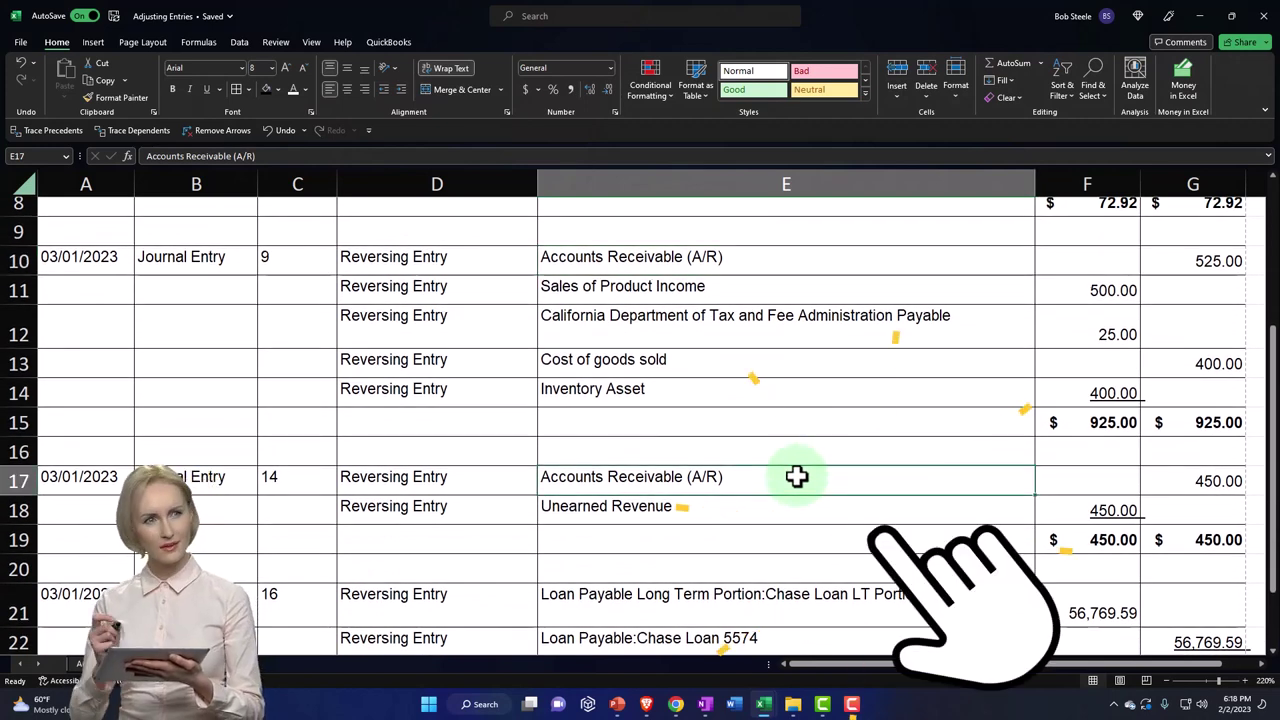
scroll(796, 476, down, 1)
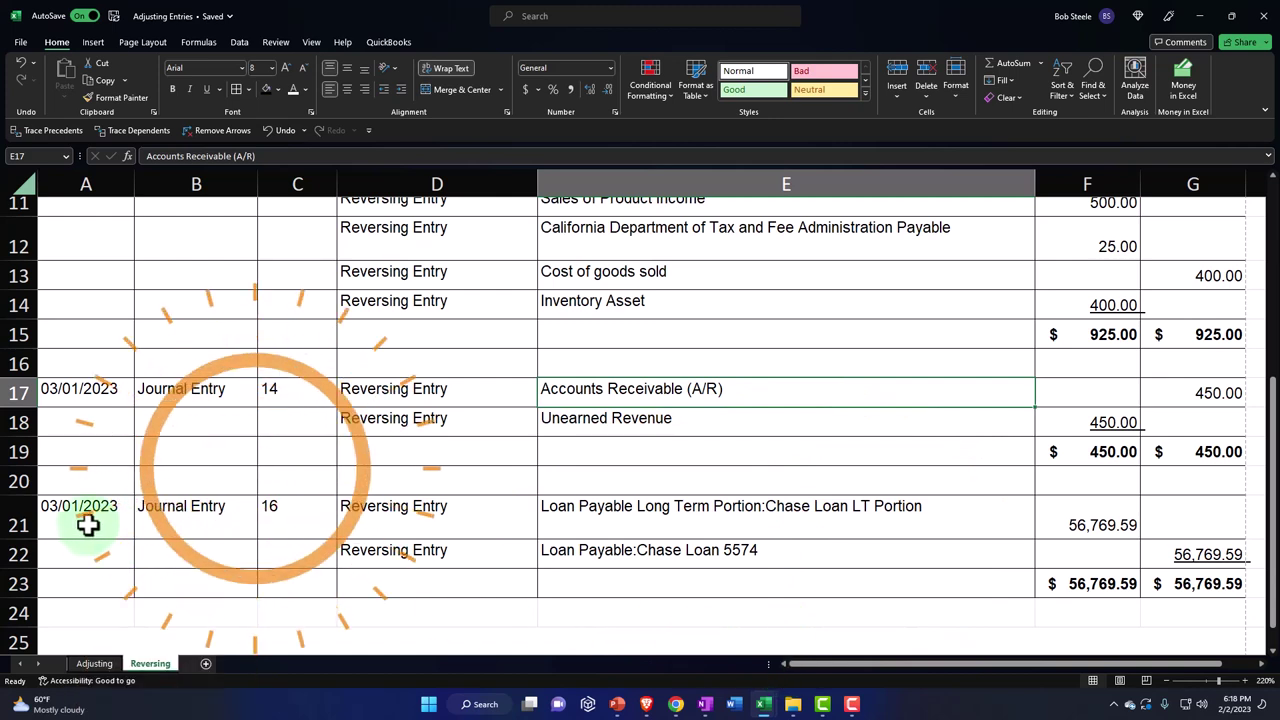
Step: Compare the loan payable adjusting entry number 15 with reversing entry number 16 across the Adjusting and Reversing sheets
click(100, 664)
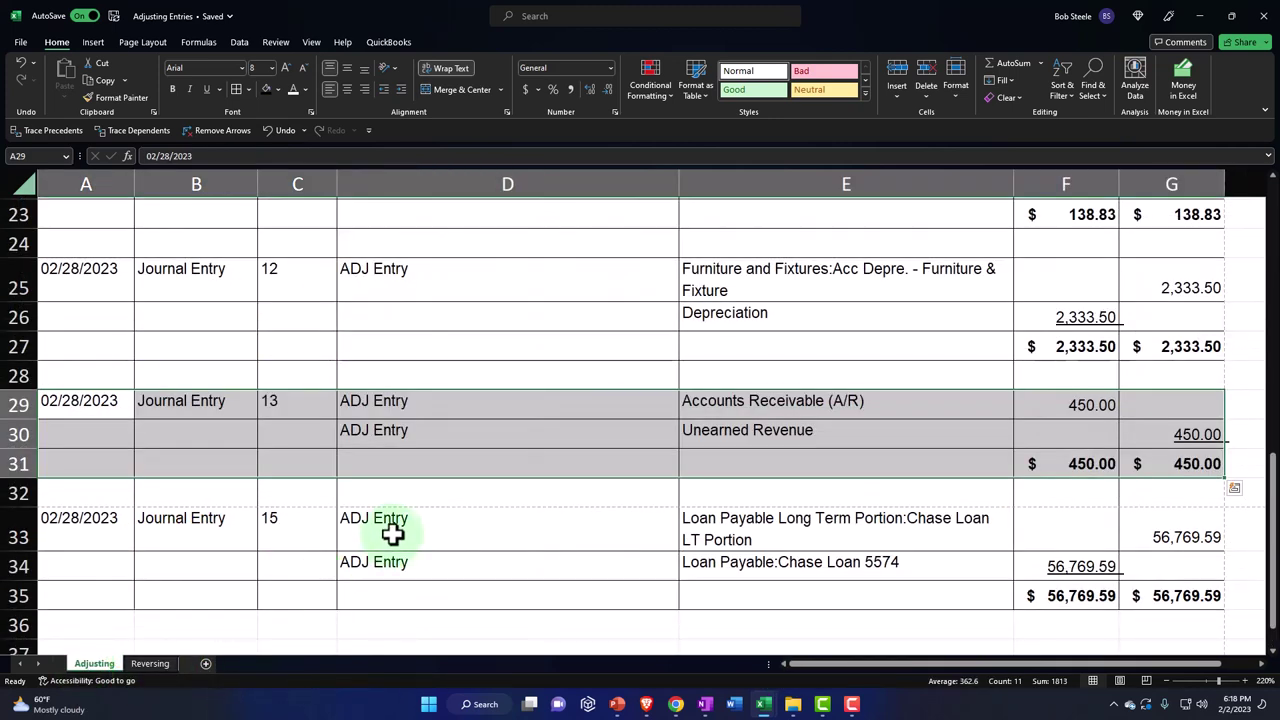
drag(110, 528, 1155, 560)
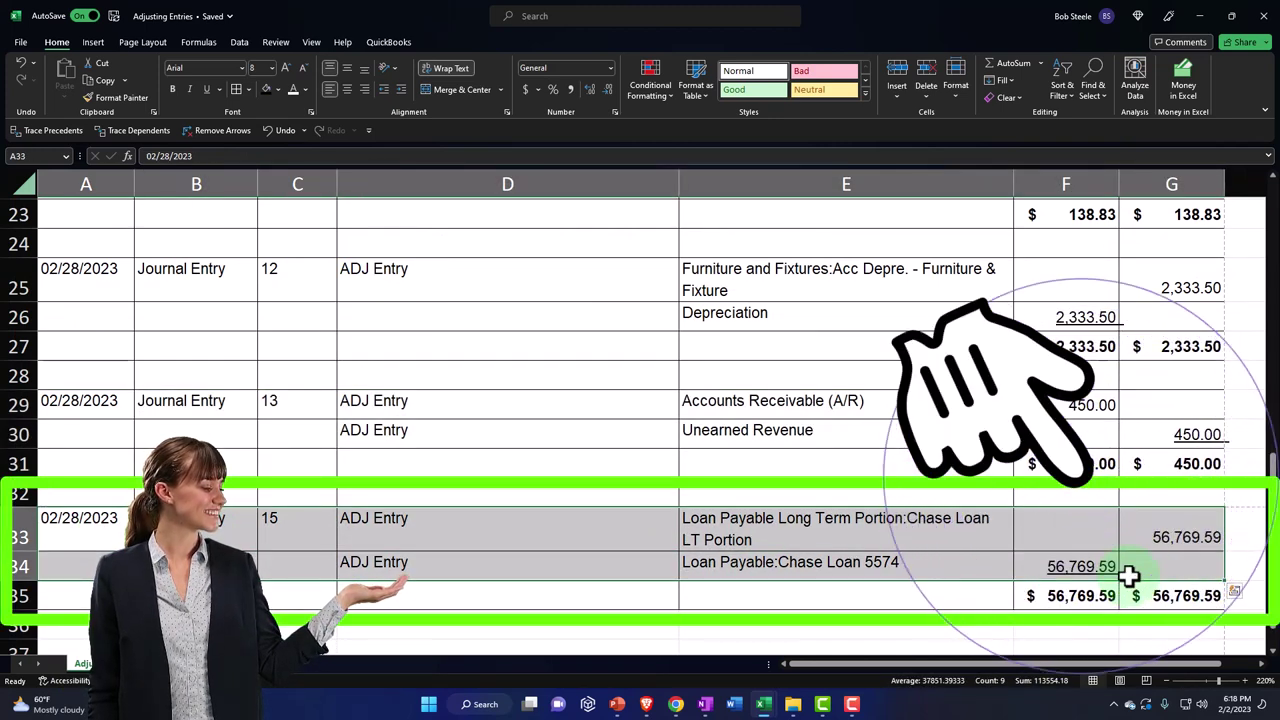
key(ctrl+Page_Down)
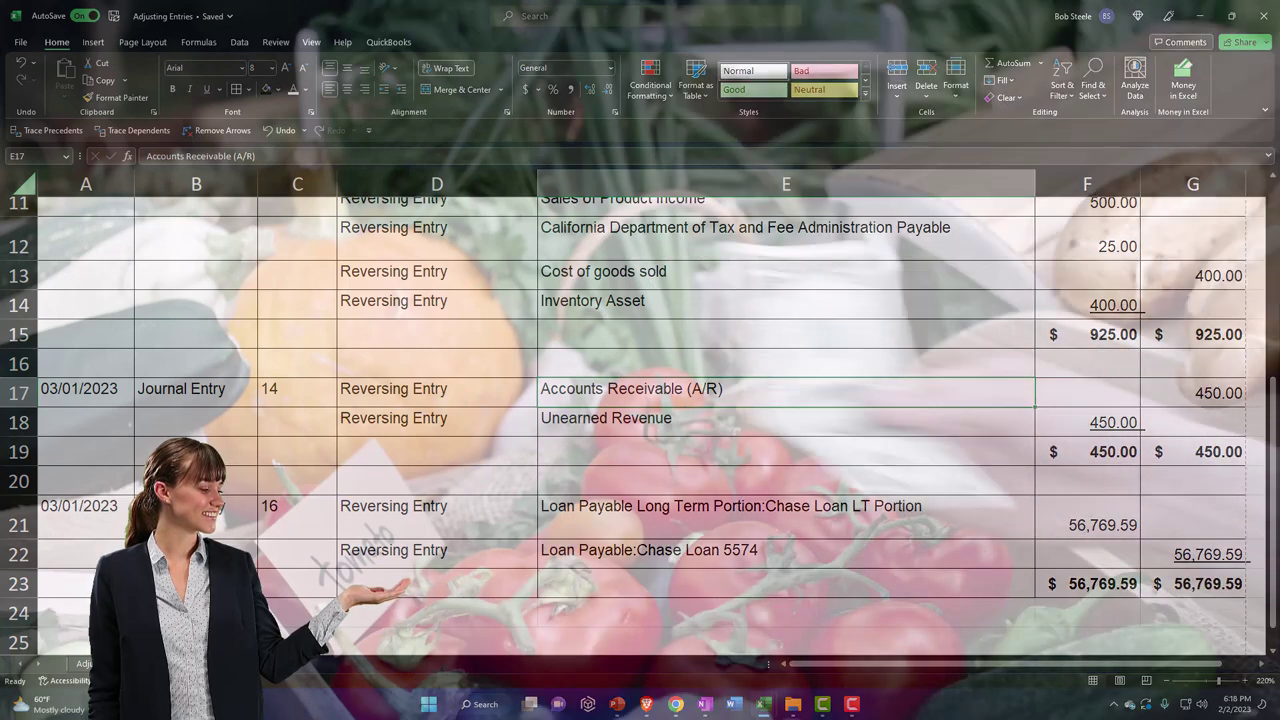
drag(70, 520, 1150, 552)
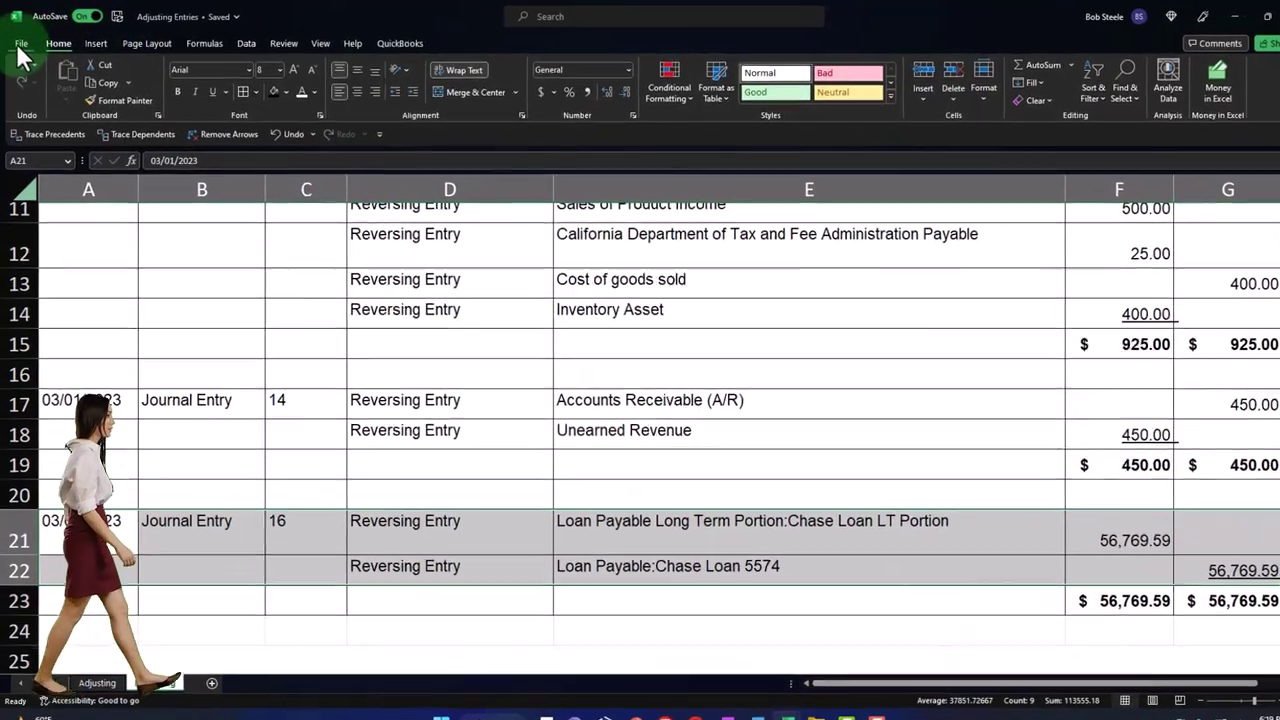
Step: Set the print scope to Print Entire Workbook and preview the adjusting and reversing journal pages
click(20, 42)
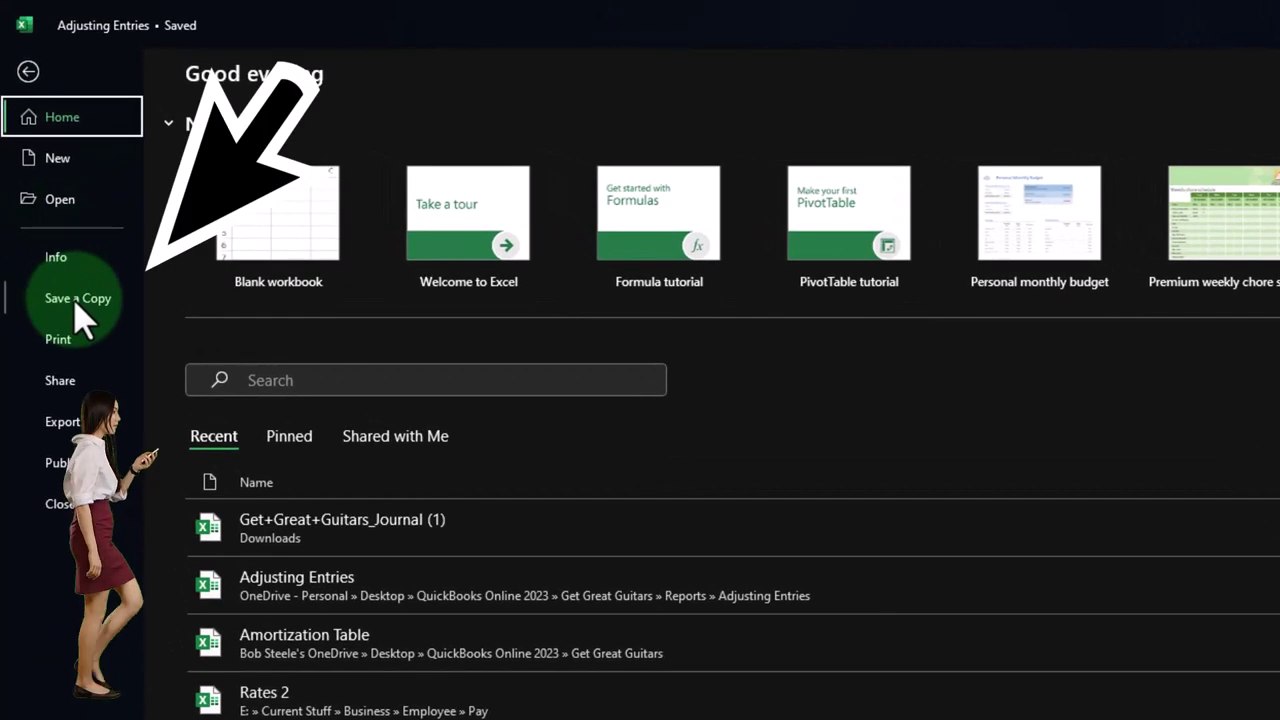
click(78, 352)
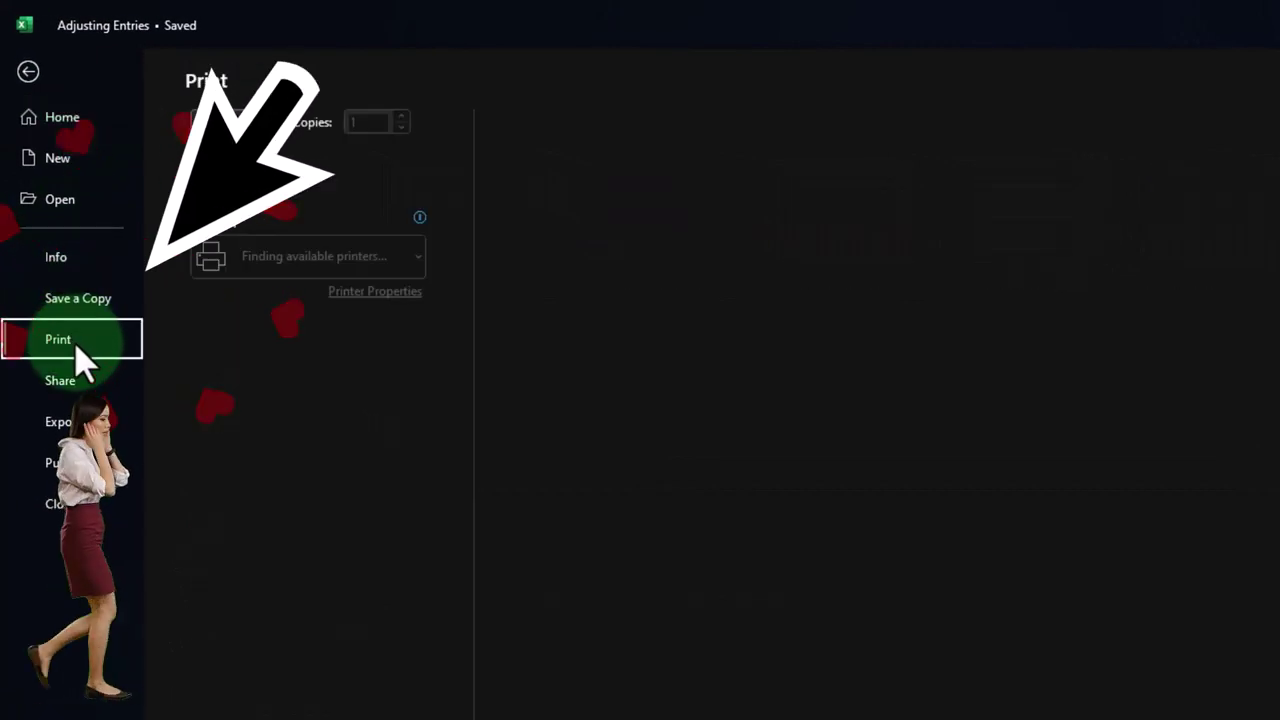
click(405, 360)
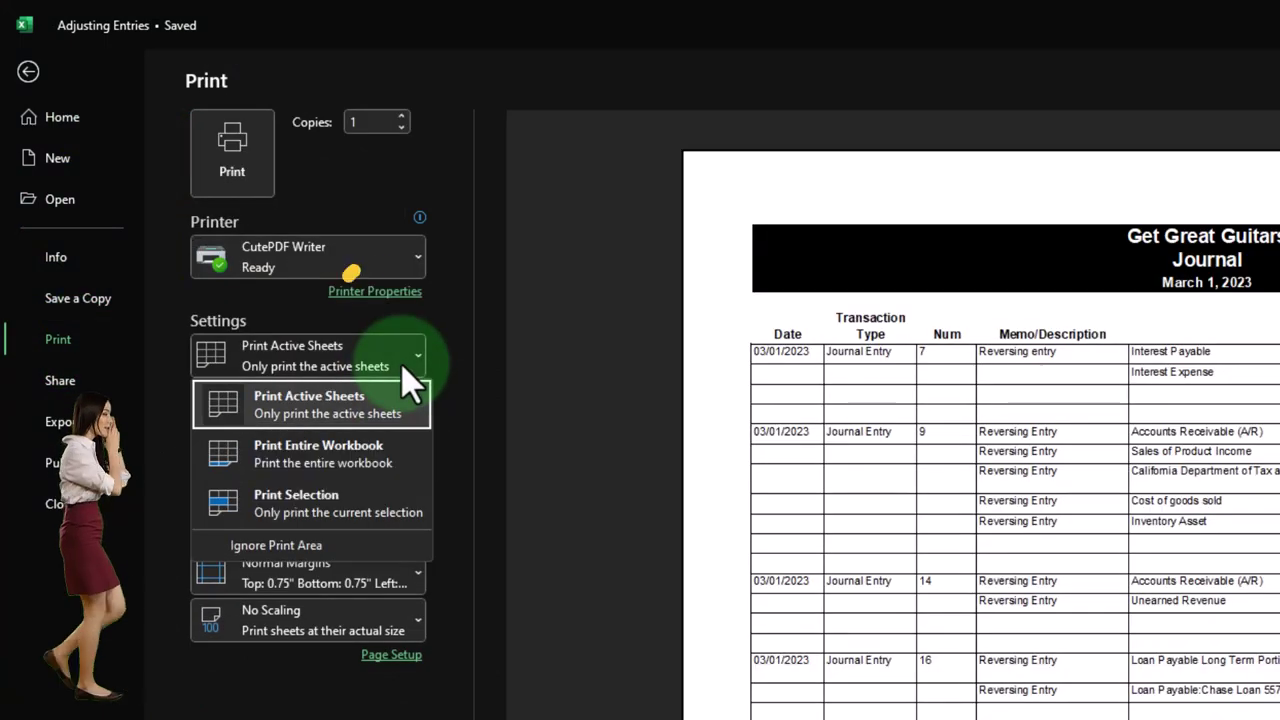
click(378, 465)
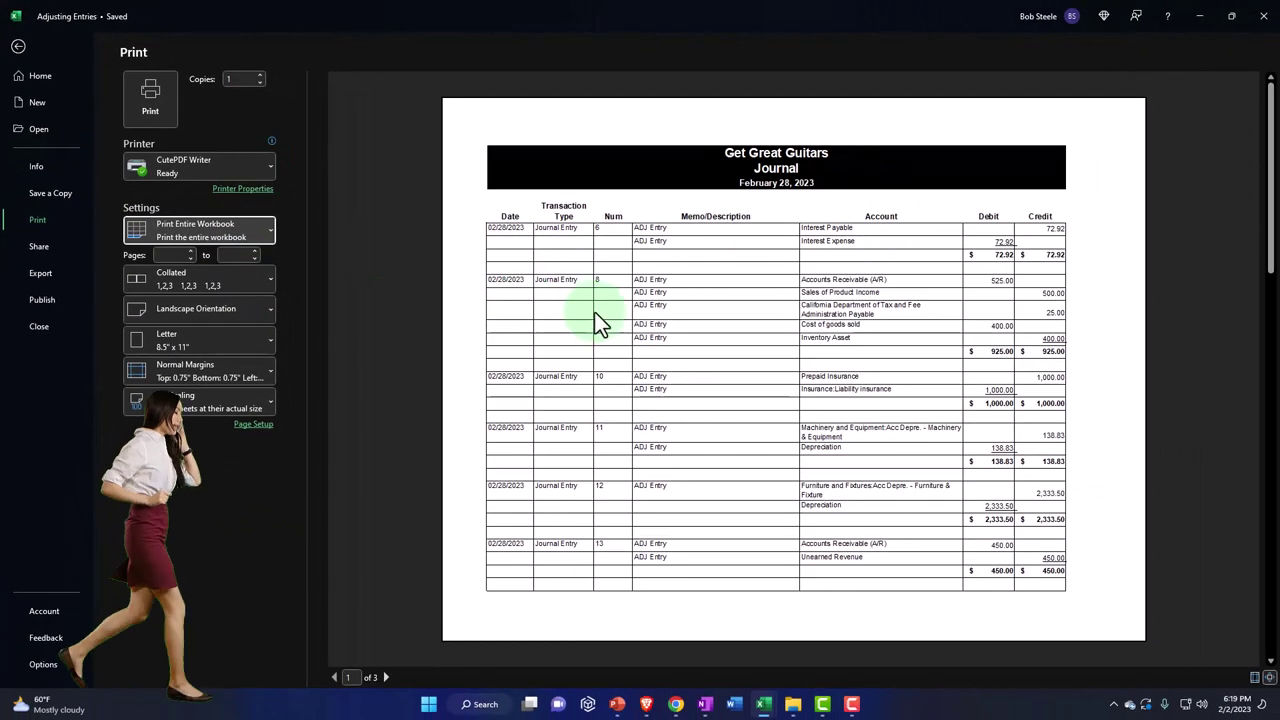
scroll(653, 336, down, 5)
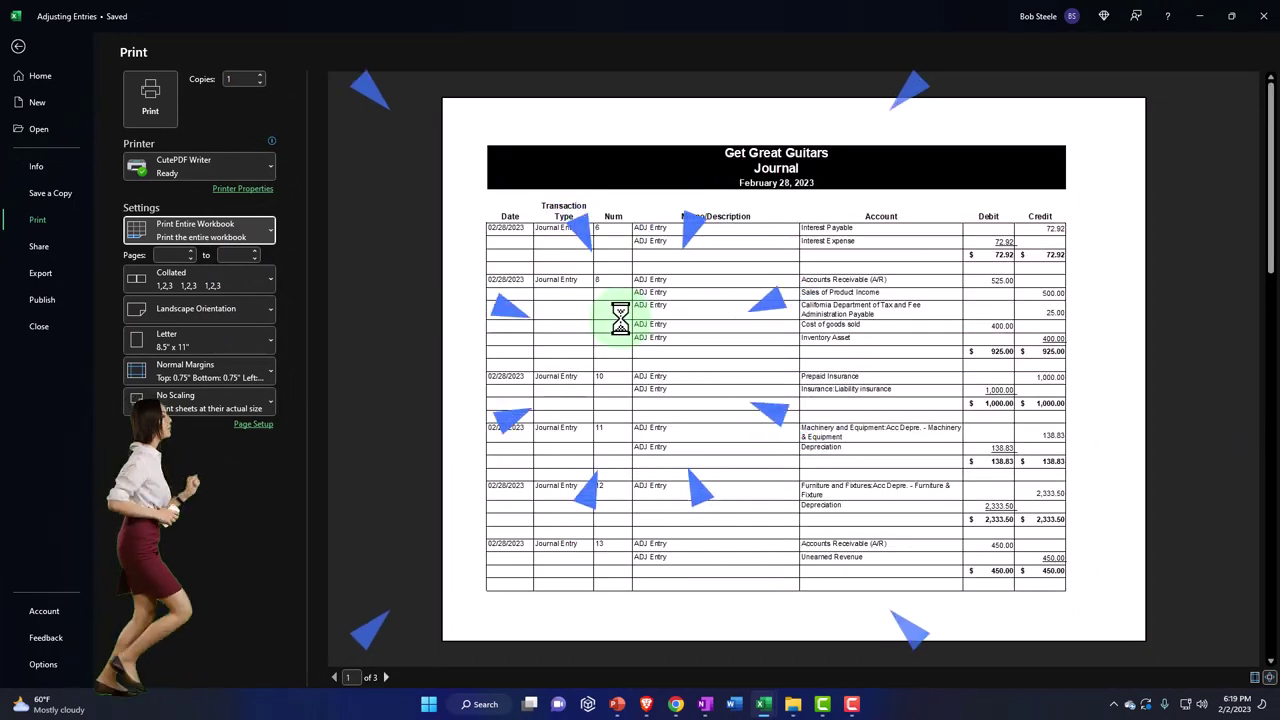
scroll(621, 319, down, 1)
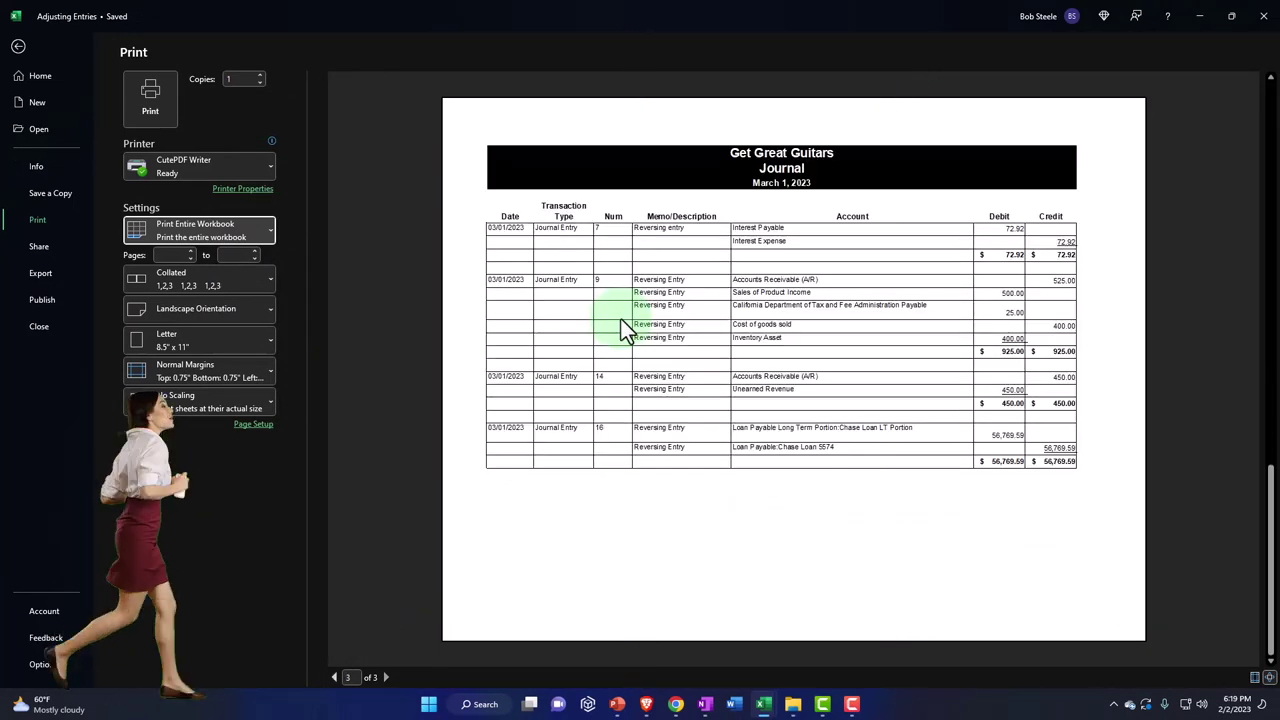
Step: Print the workbook with CutePDF Writer and save it as the PDF Adjusting Entries in the Reports > Adjusting Entries folder
click(150, 100)
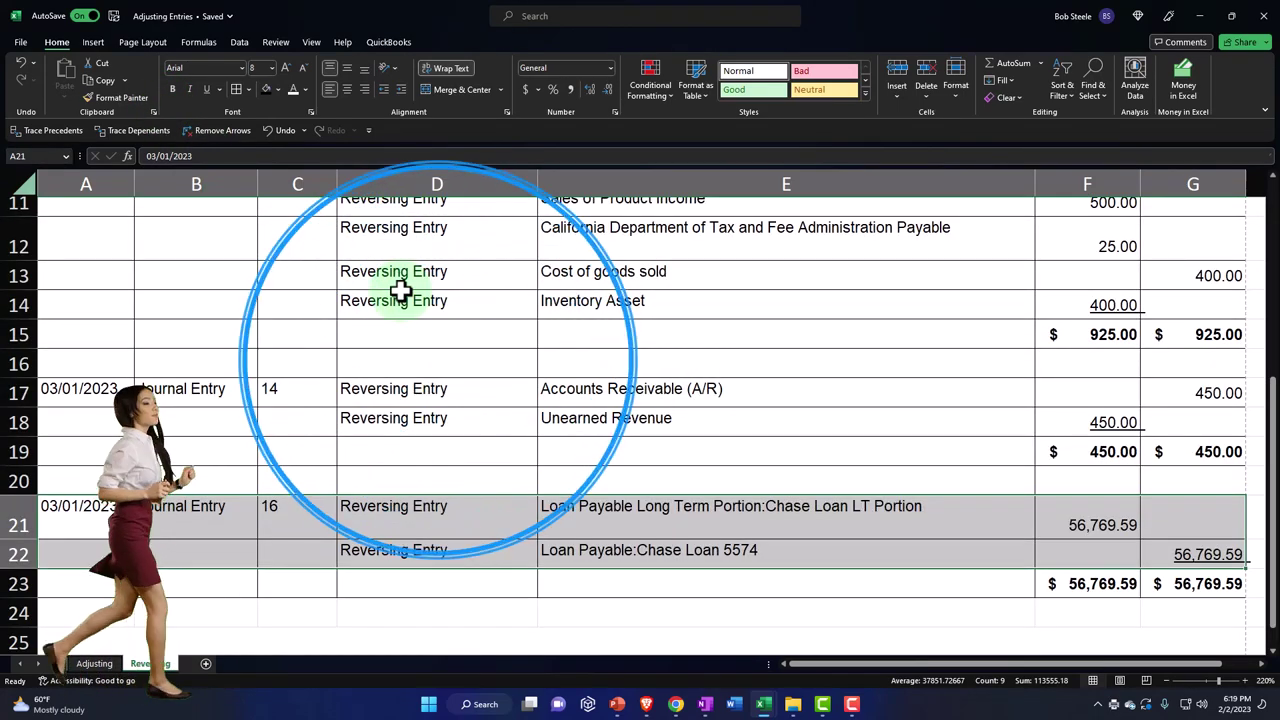
click(317, 334)
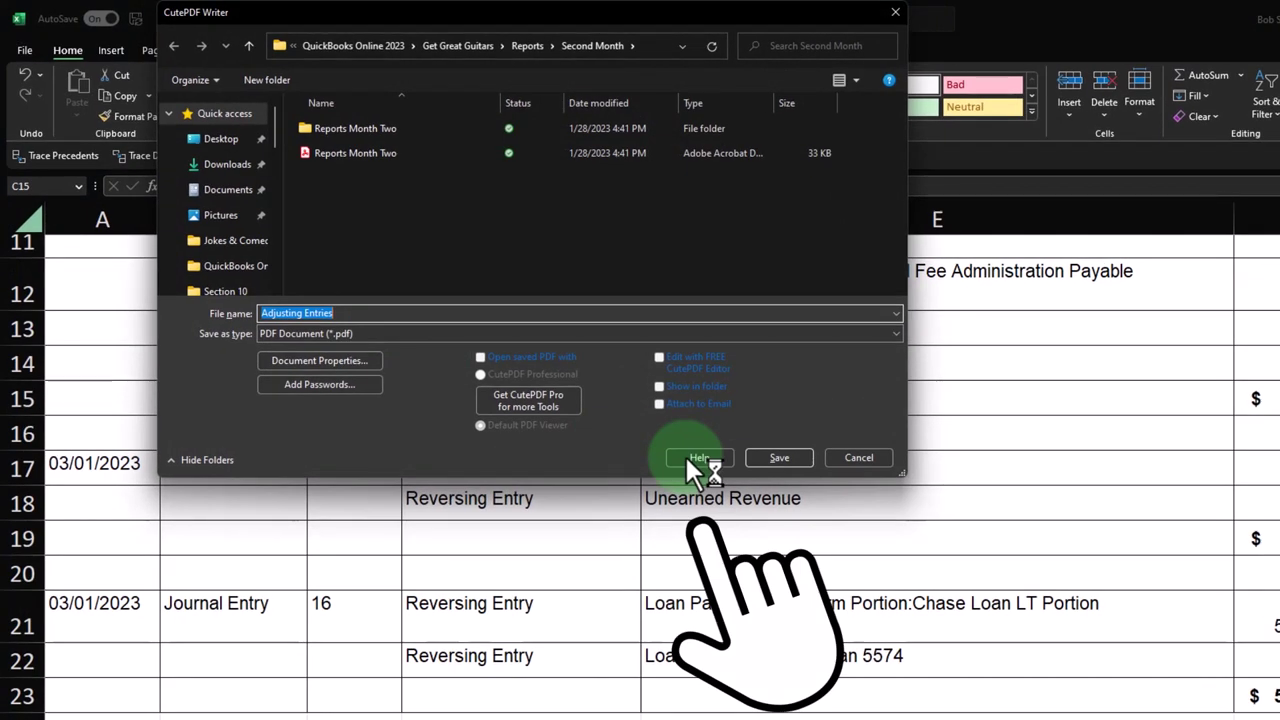
click(531, 46)
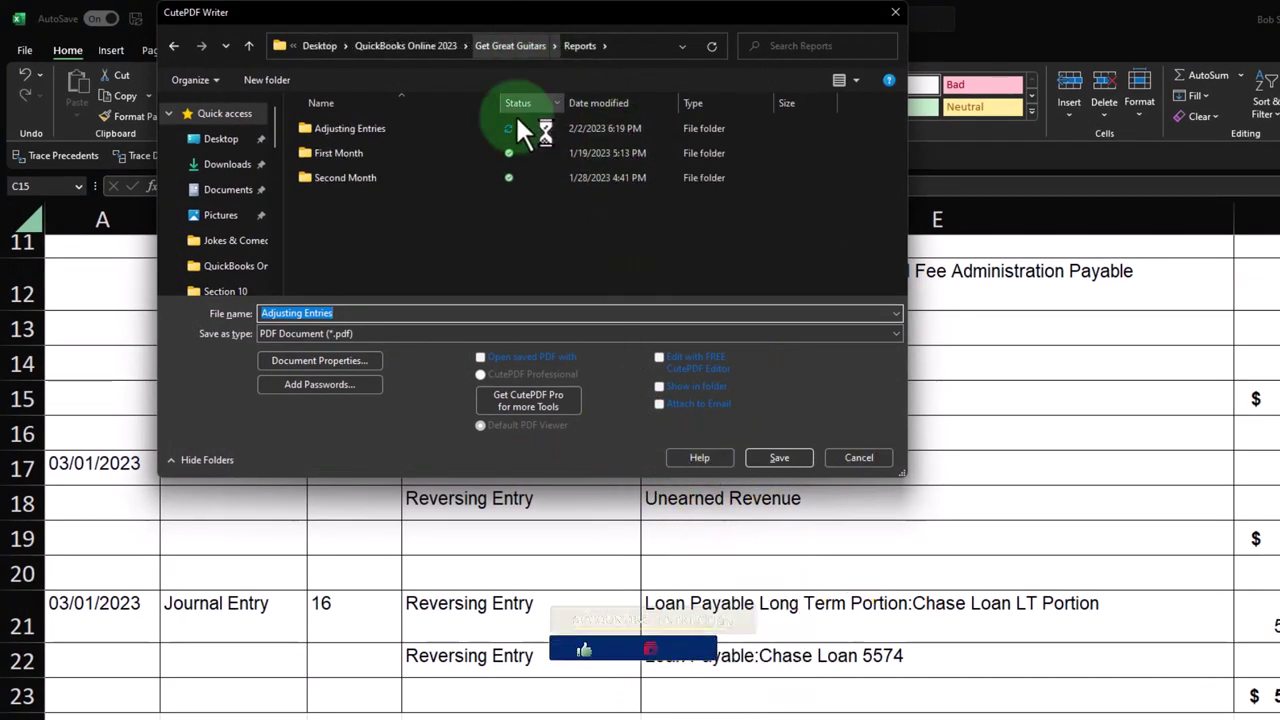
click(390, 128)
double_click(390, 128)
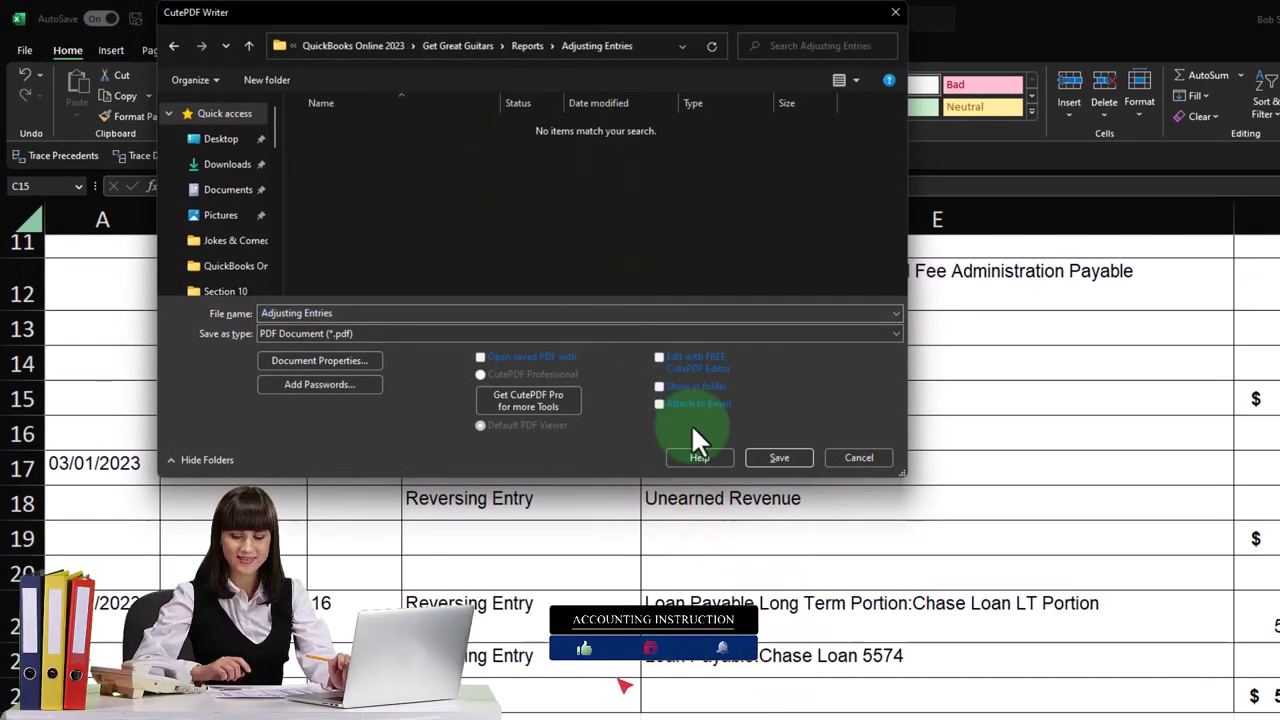
click(776, 459)
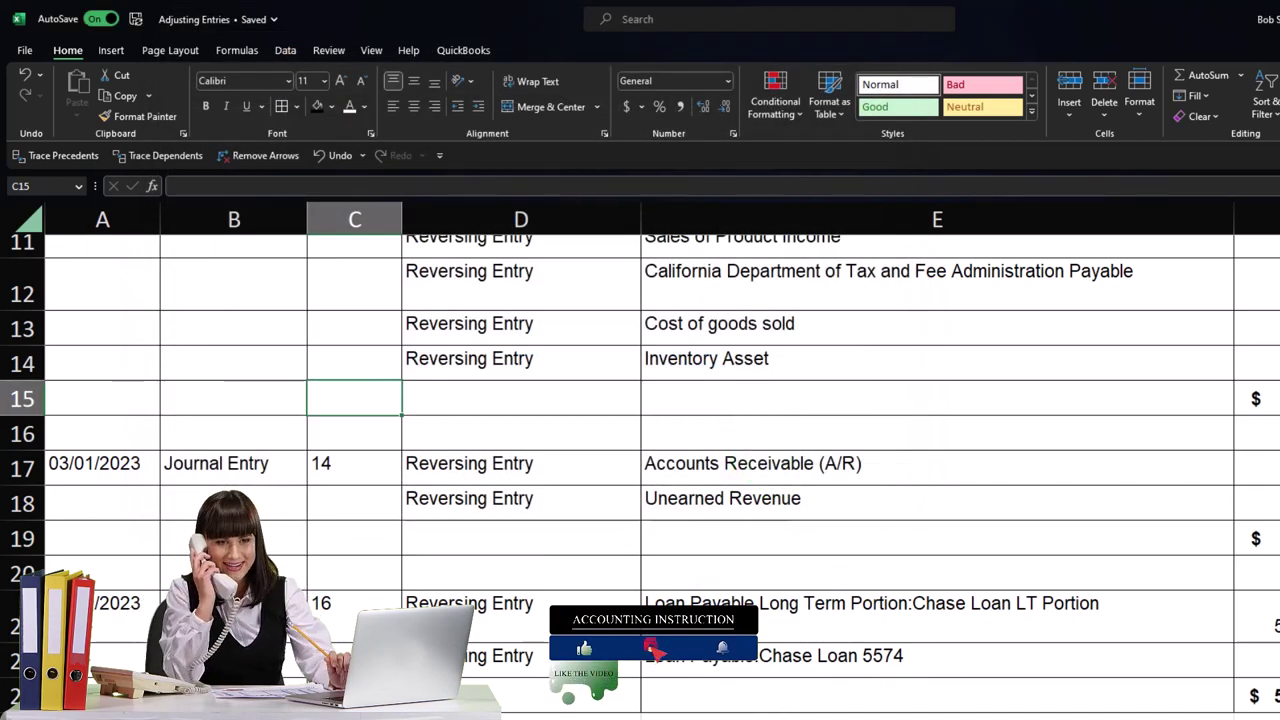
Step: Open the Adjusting Entries PDF from its folder in Acrobat Reader and examine the February 28, 2023 and March 1, 2023 journal pages
click(1063, 703)
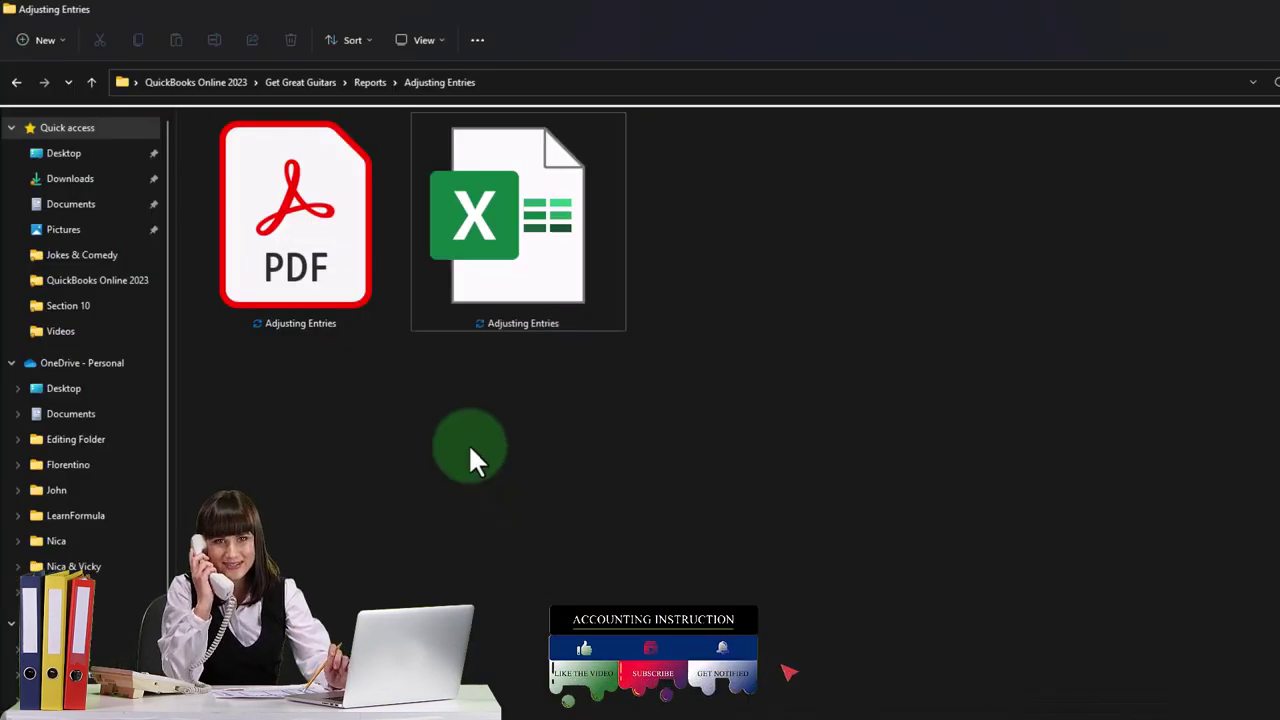
click(349, 282)
double_click(350, 285)
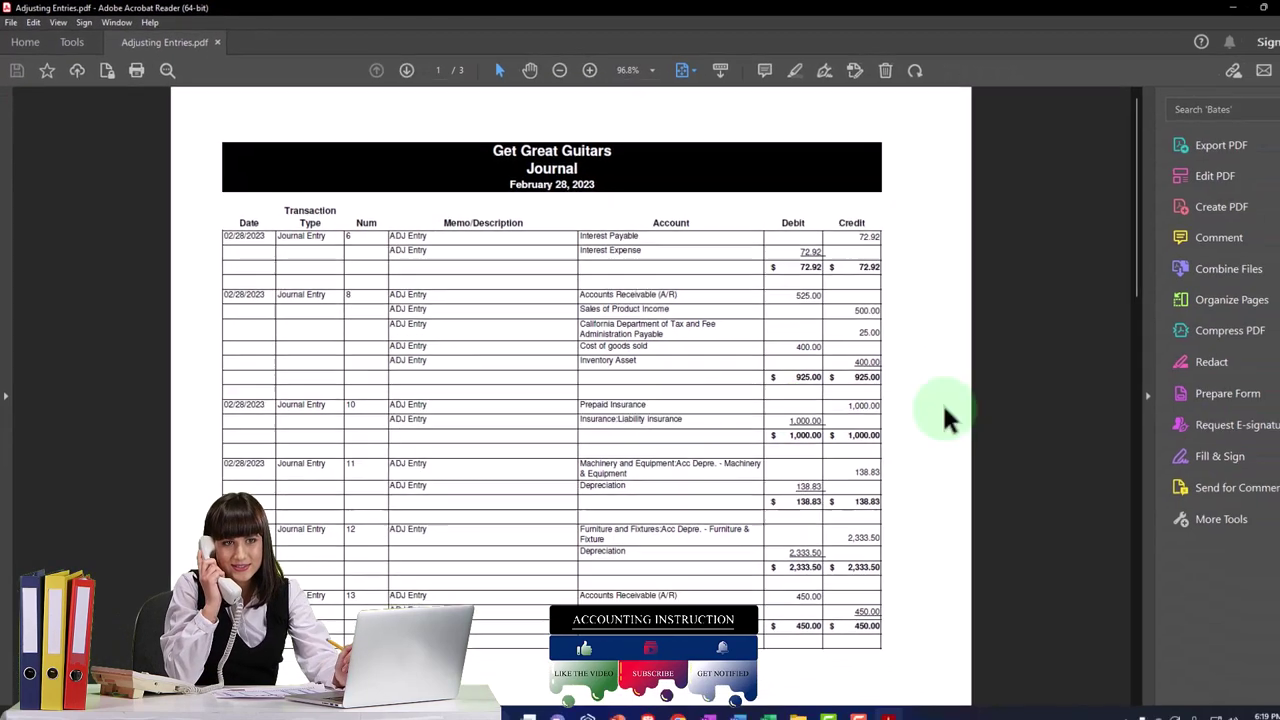
click(1121, 385)
ctrl+scroll(893, 458, up, 2)
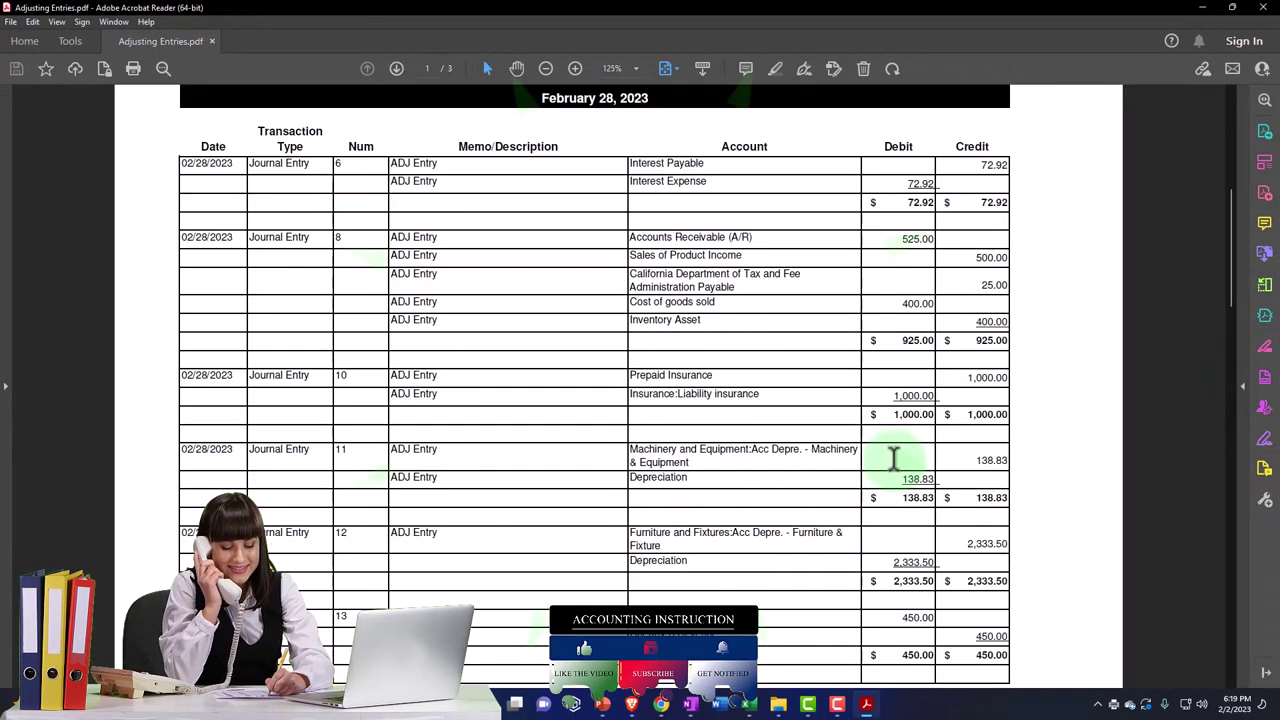
scroll(720, 470, up, 2)
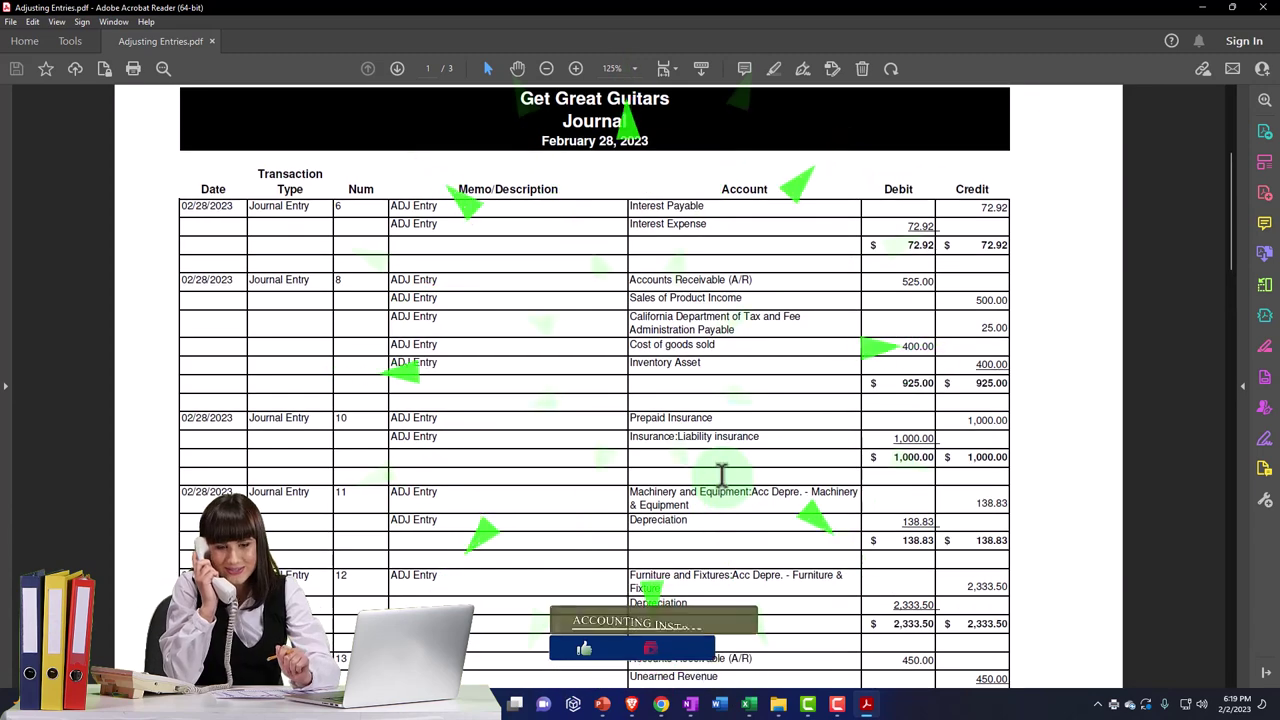
scroll(720, 470, down, 10)
scroll(722, 485, down, 2)
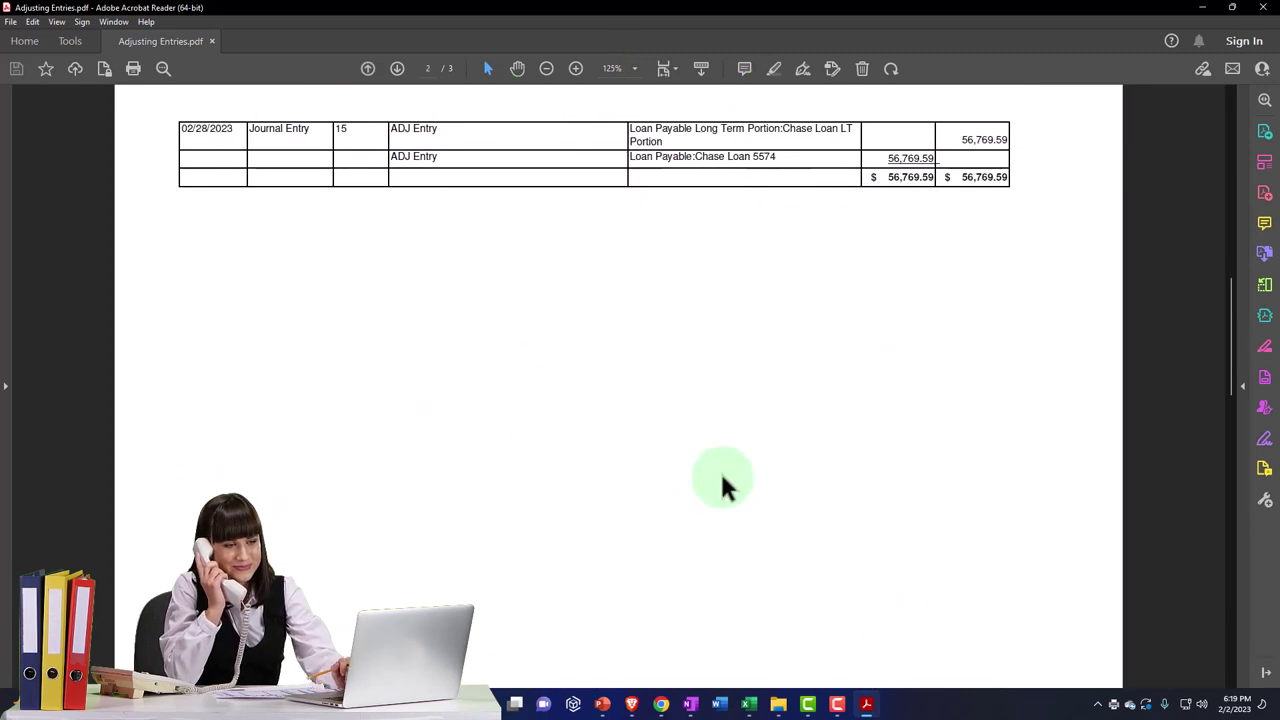
scroll(725, 487, down, 5)
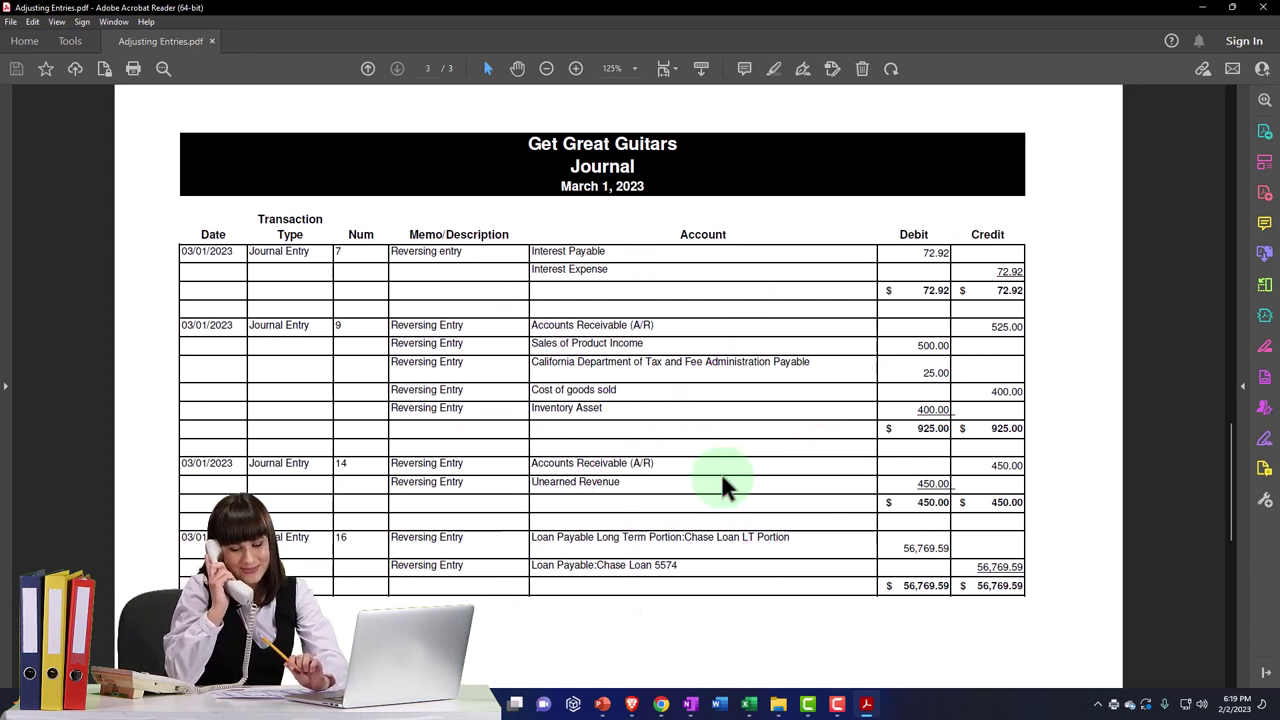
Step: Close the Adjusting Entries PDF and its folder view, and switch to the monthly Trial Balance report in QuickBooks Online
click(1265, 10)
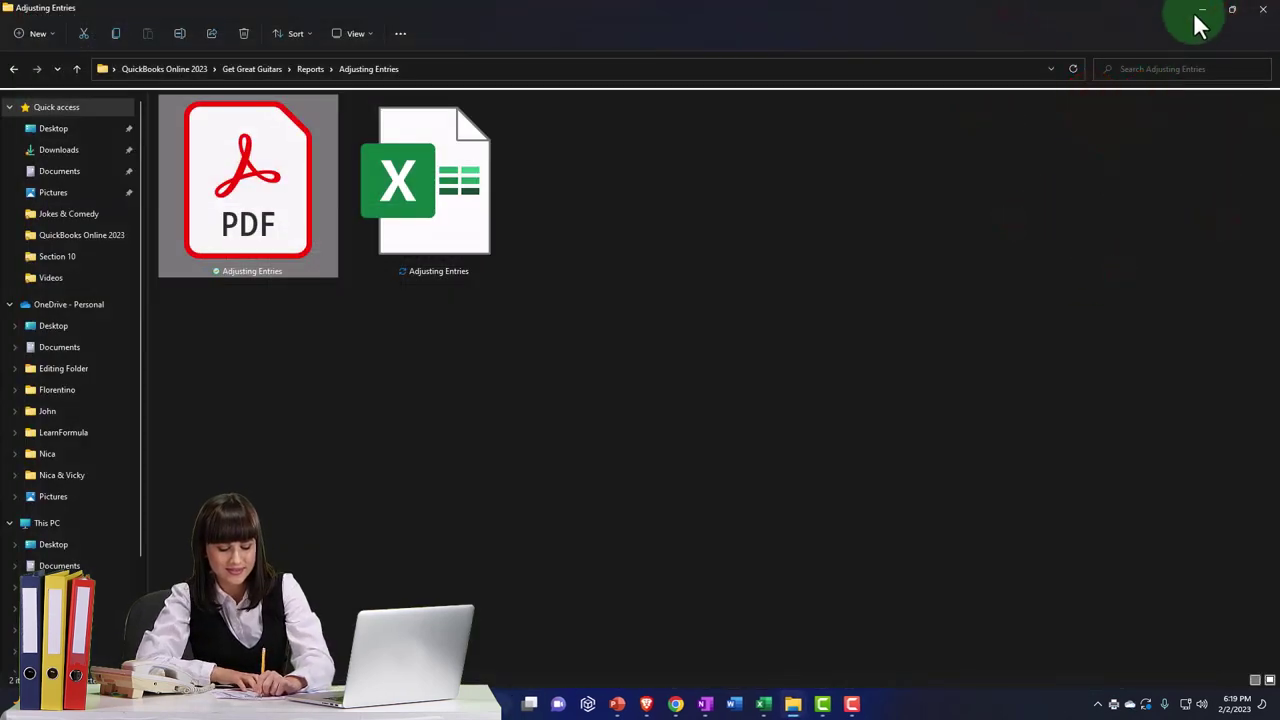
click(1201, 10)
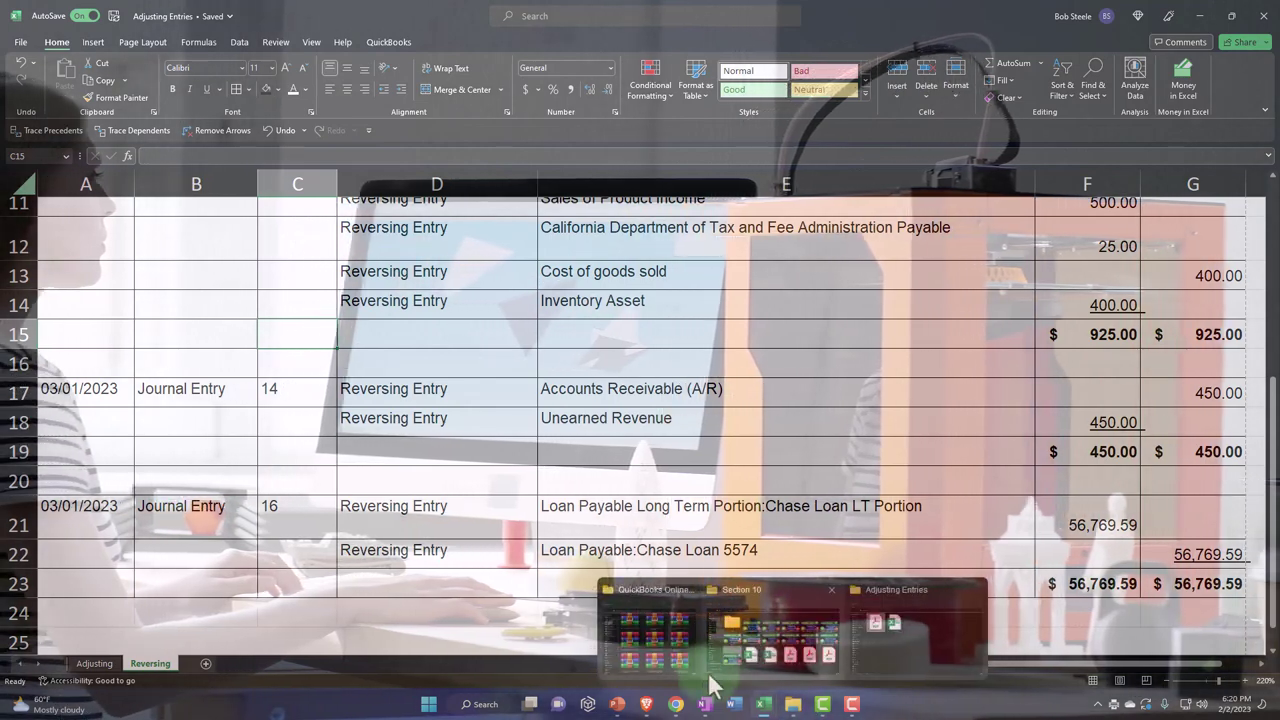
mouse_move(676, 704)
click(668, 651)
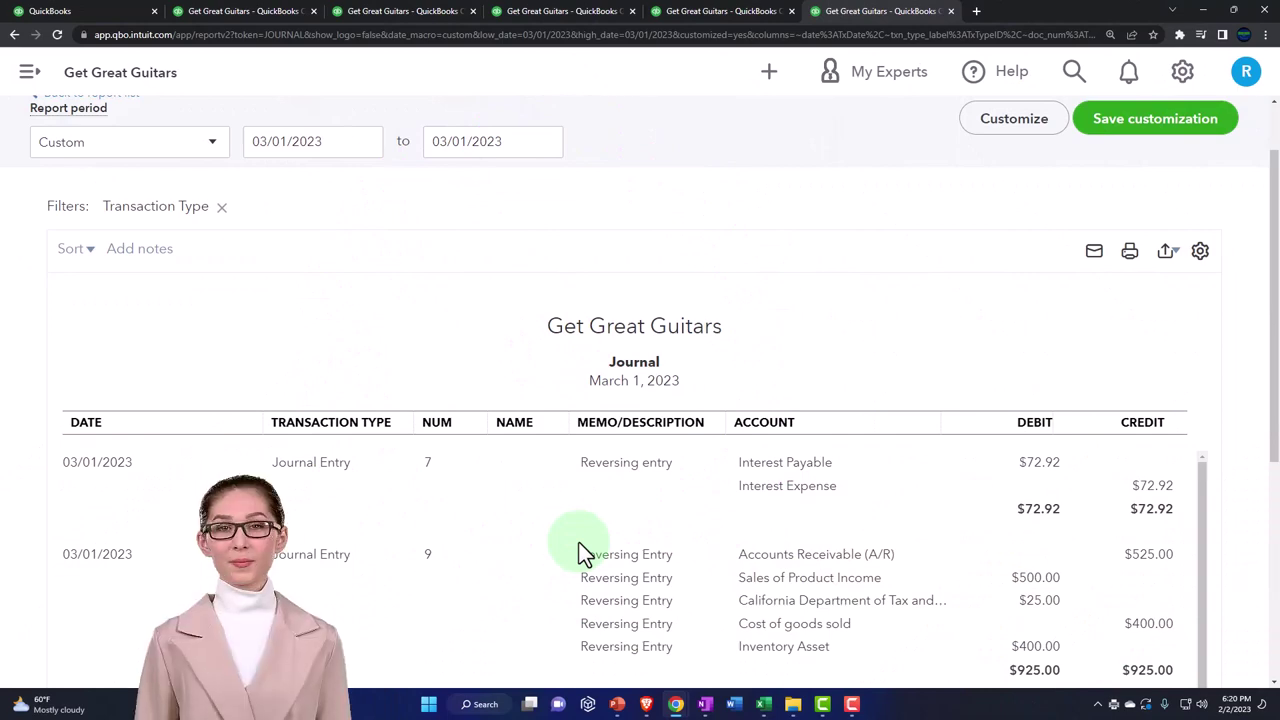
click(680, 14)
click(600, 12)
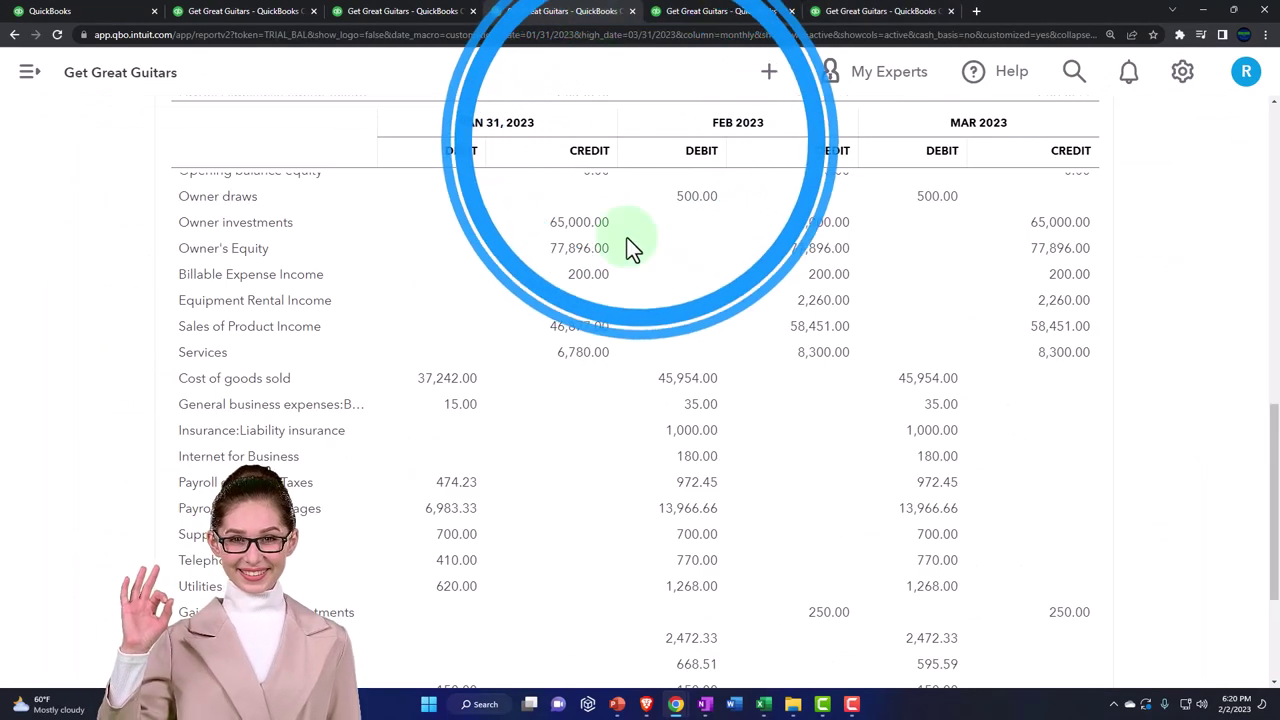
Step: Examine the Trial Balance as of March 31, 2023 from Cash through the expense accounts, comparing the January, February and March columns
scroll(659, 366, up, 5)
scroll(661, 370, up, 5)
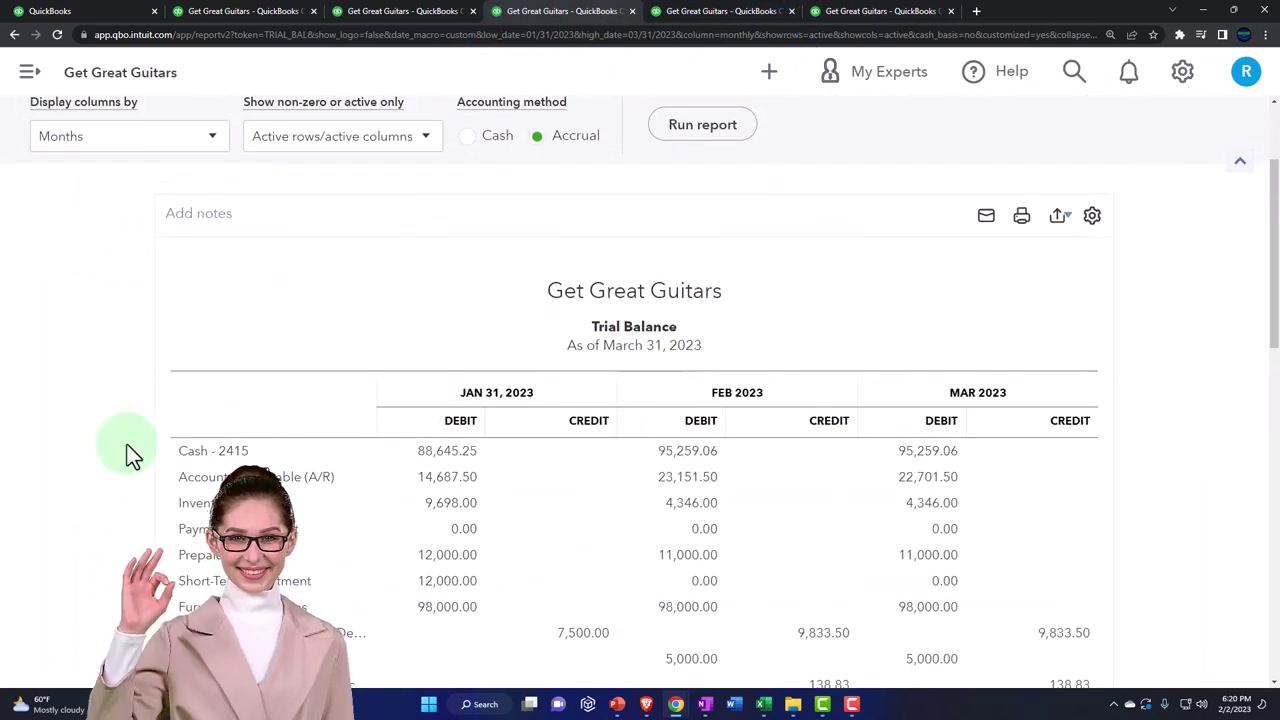
scroll(91, 436, down, 1)
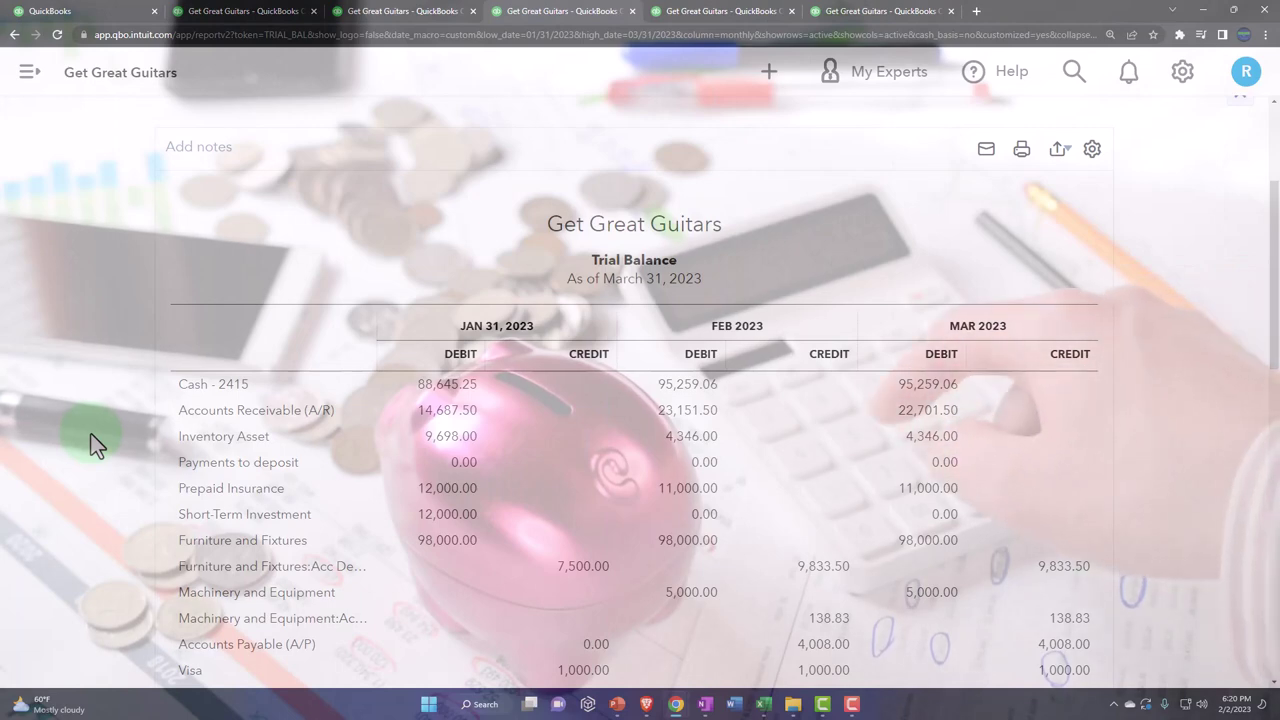
scroll(91, 436, down, 1)
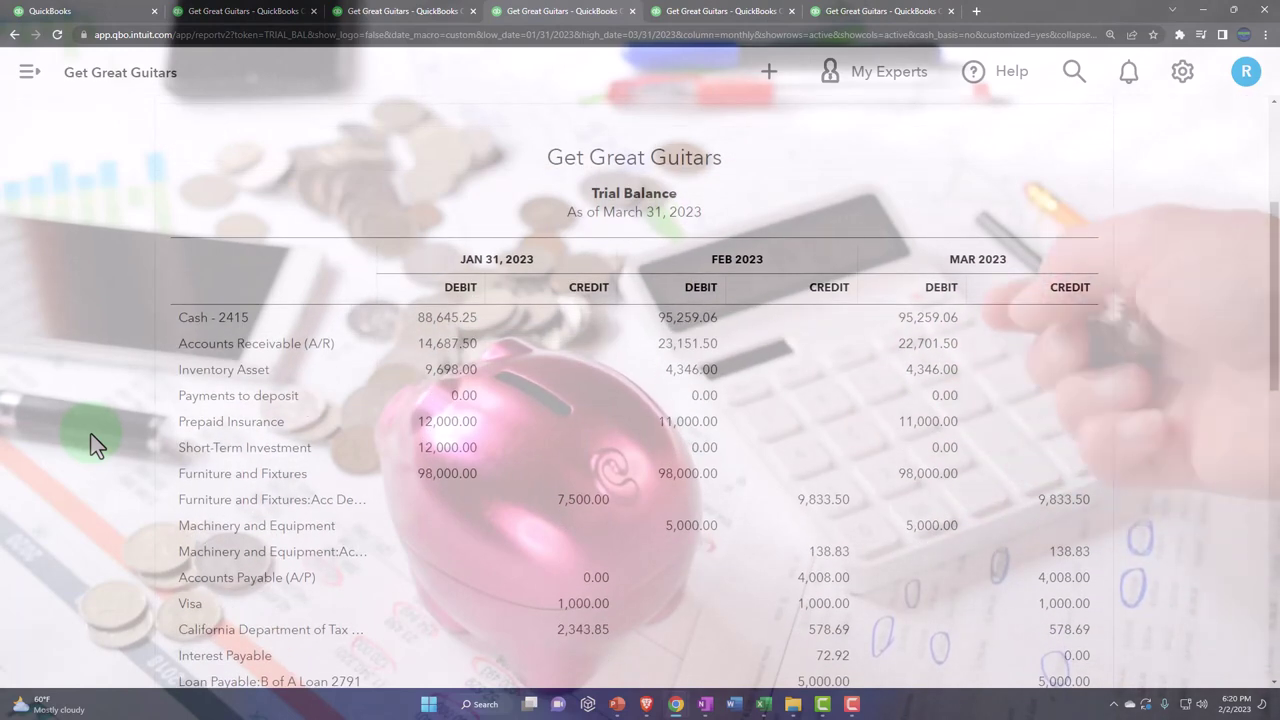
scroll(91, 436, down, 1)
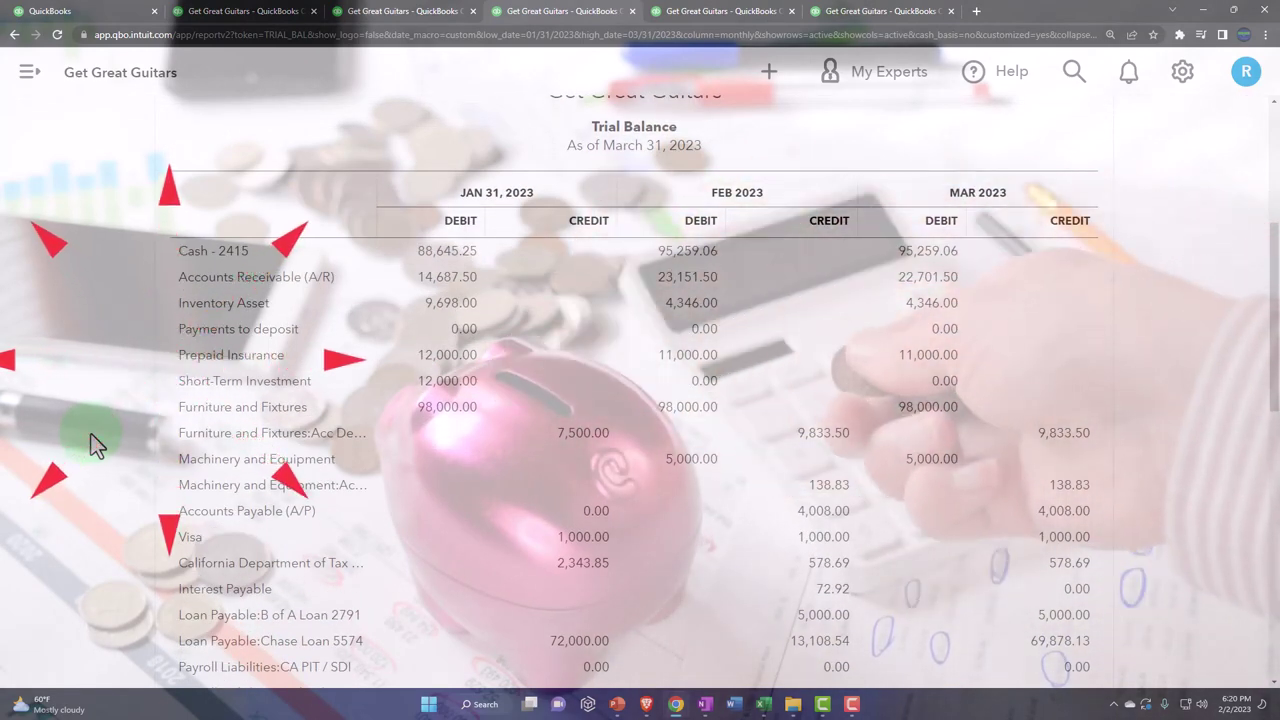
scroll(91, 436, down, 3)
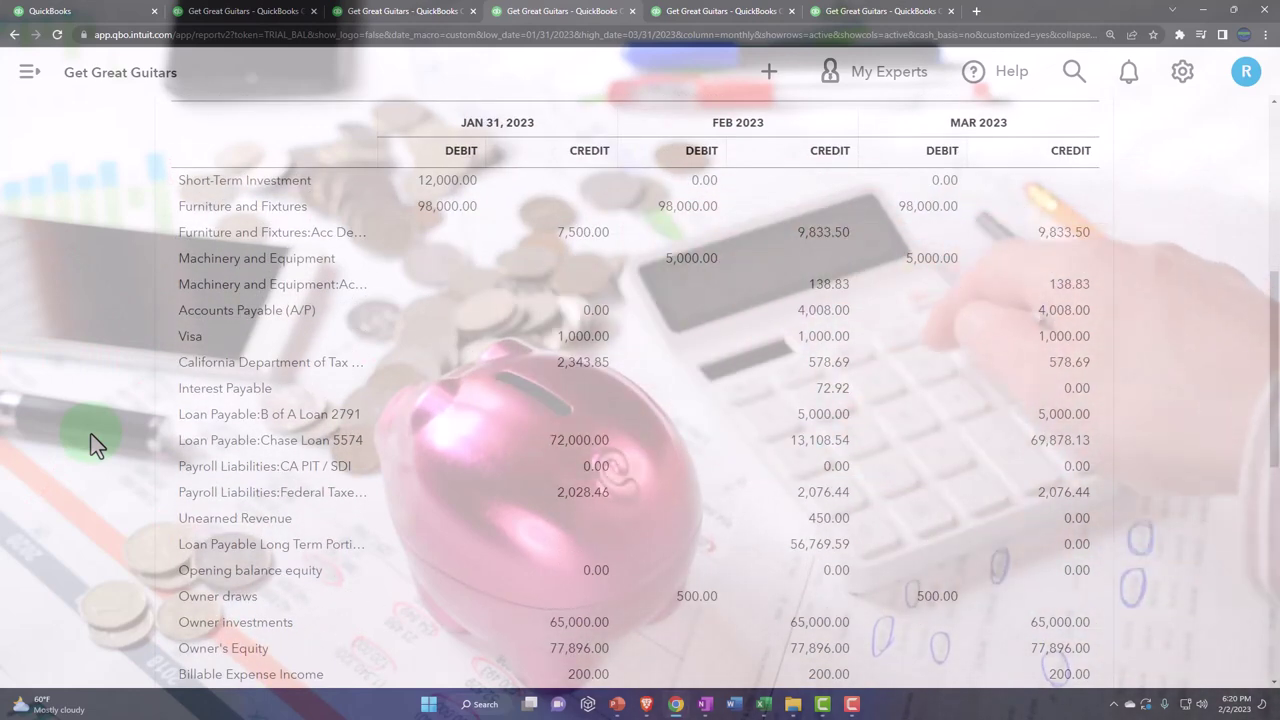
scroll(93, 443, down, 1)
scroll(91, 443, down, 3)
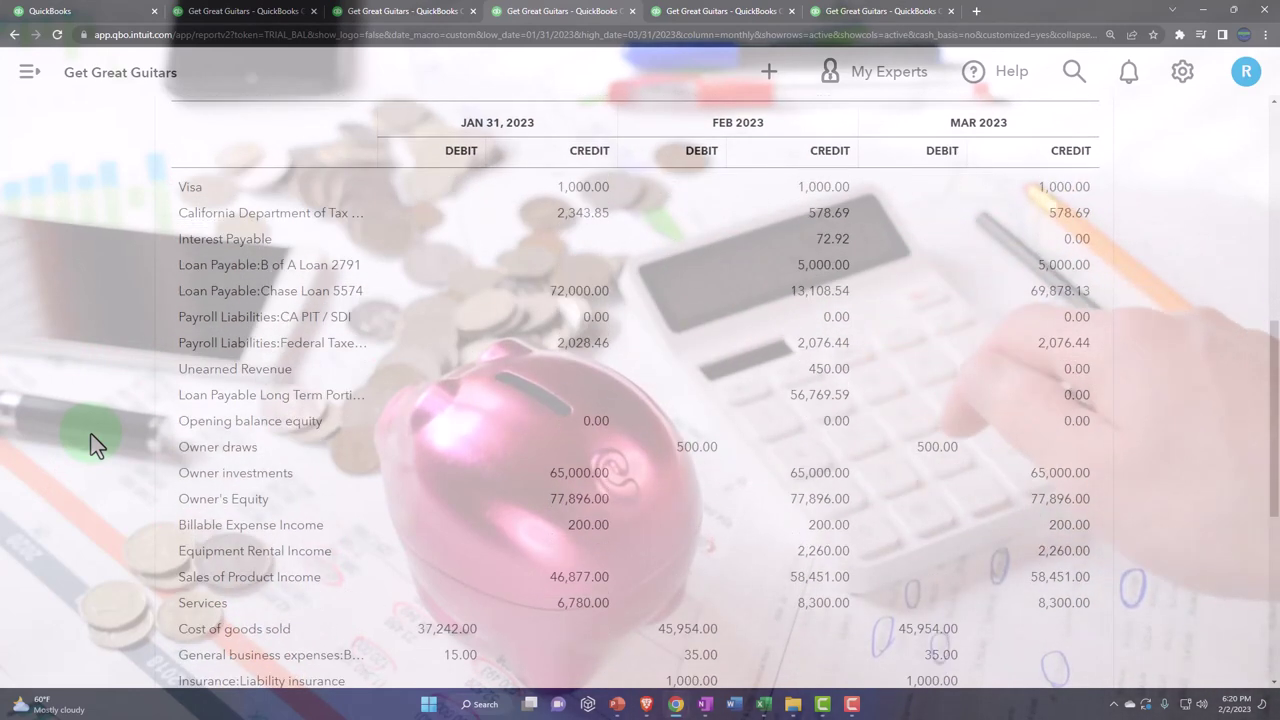
scroll(93, 443, down, 4)
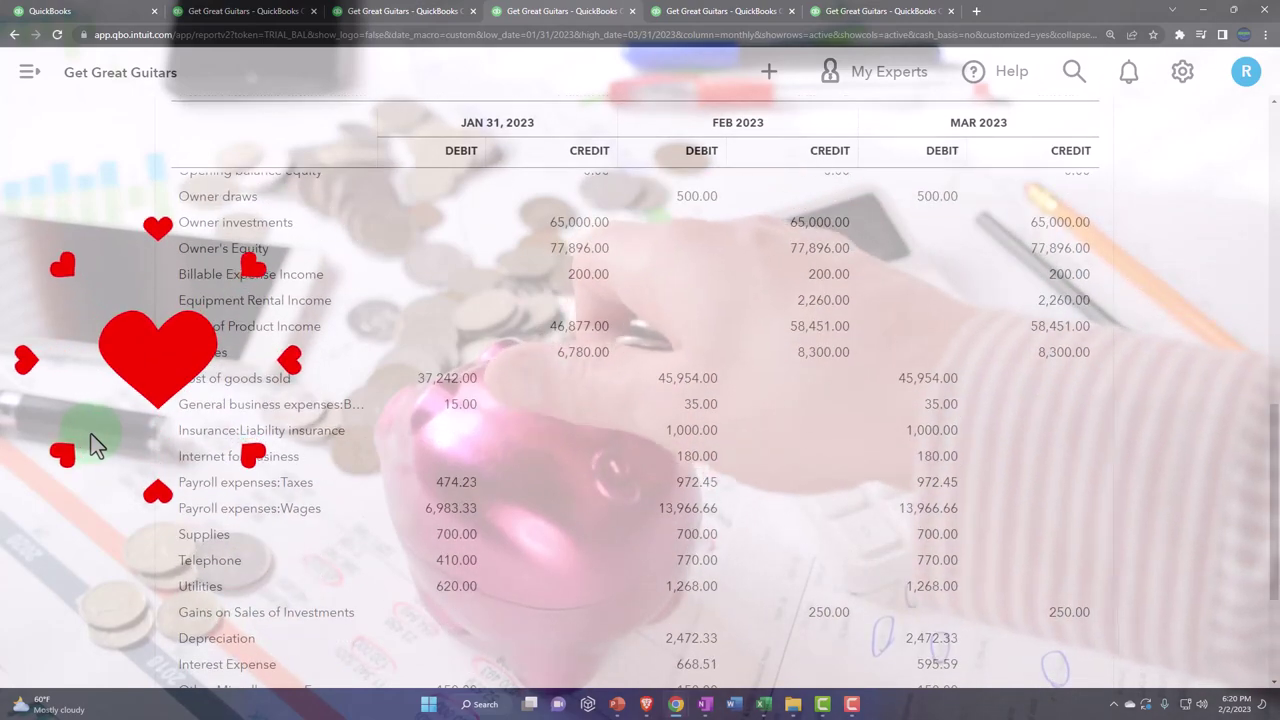